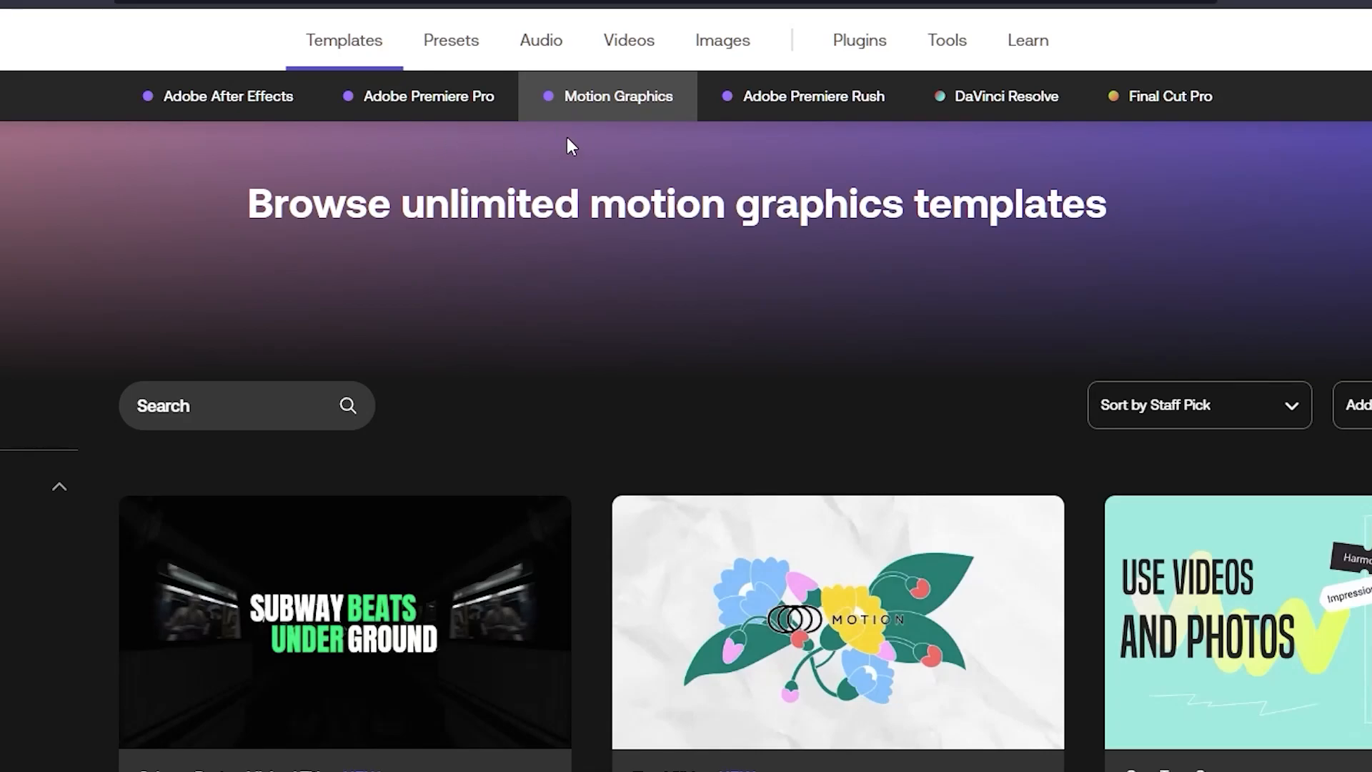
Open the After Effects templates page, and from the account's collections open the AI Money Maker collection
left_click(263, 102)
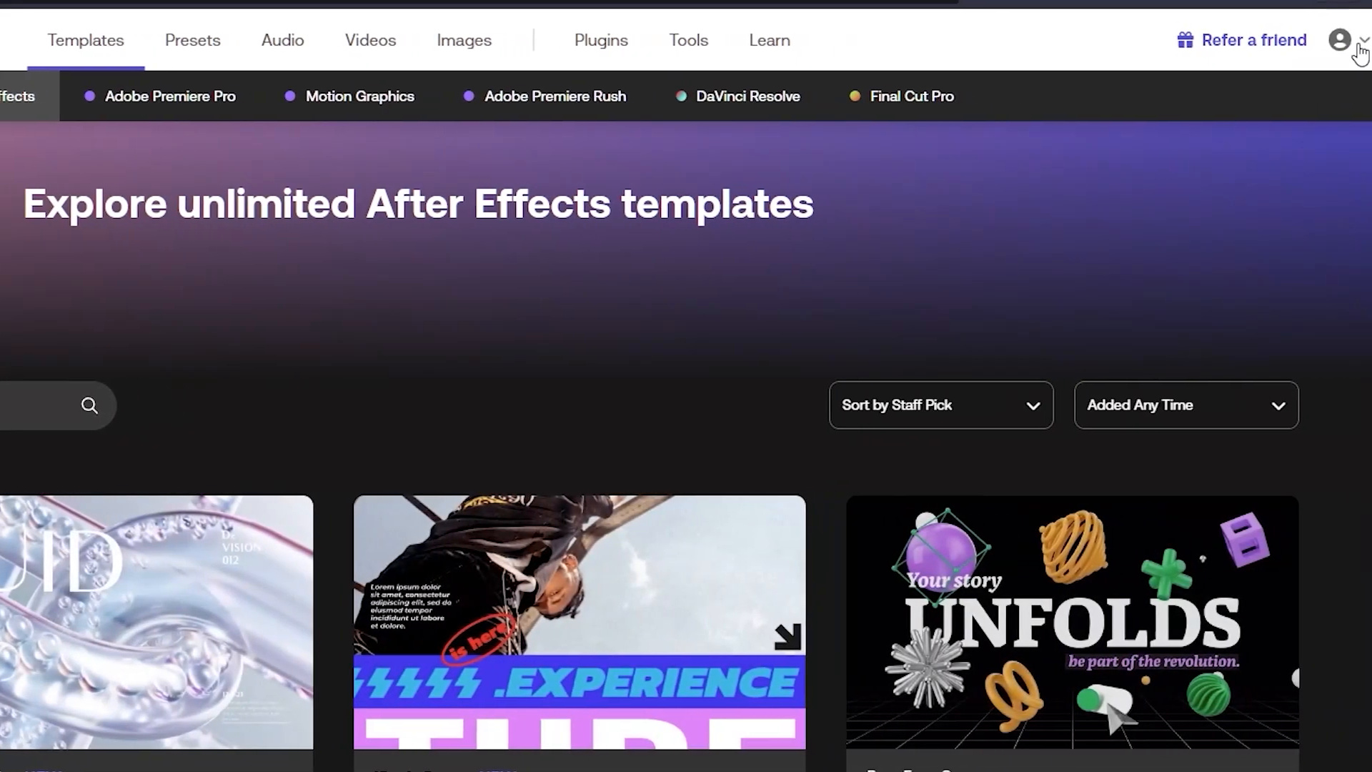
left_click(1334, 41)
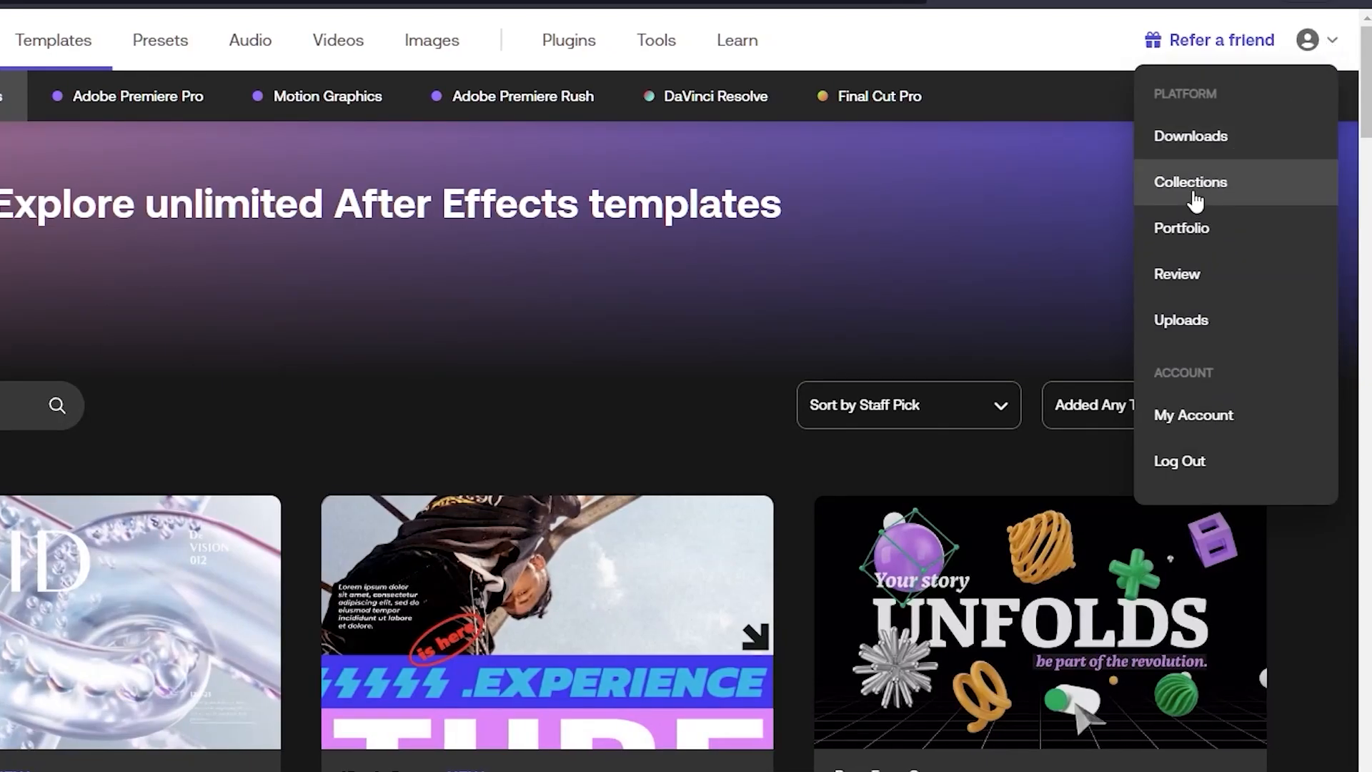
left_click(1193, 194)
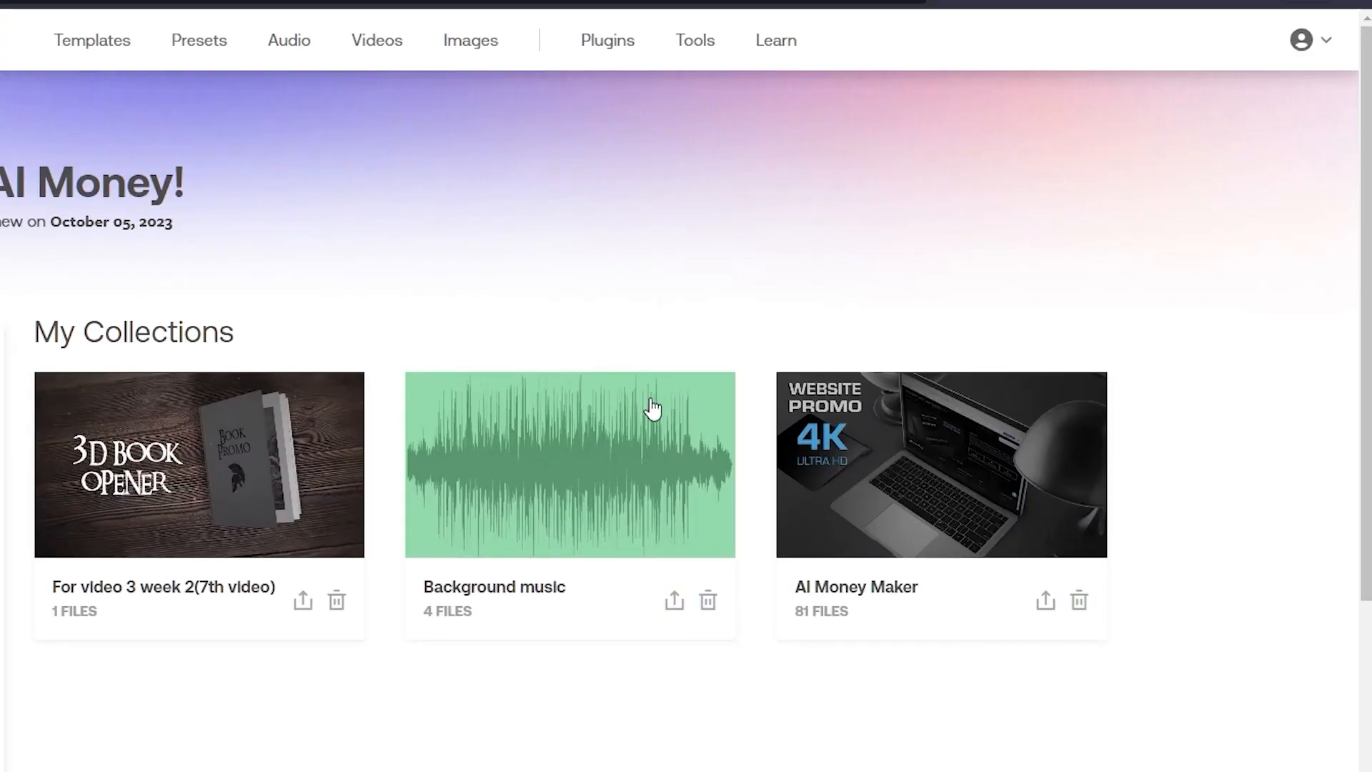
left_click(870, 596)
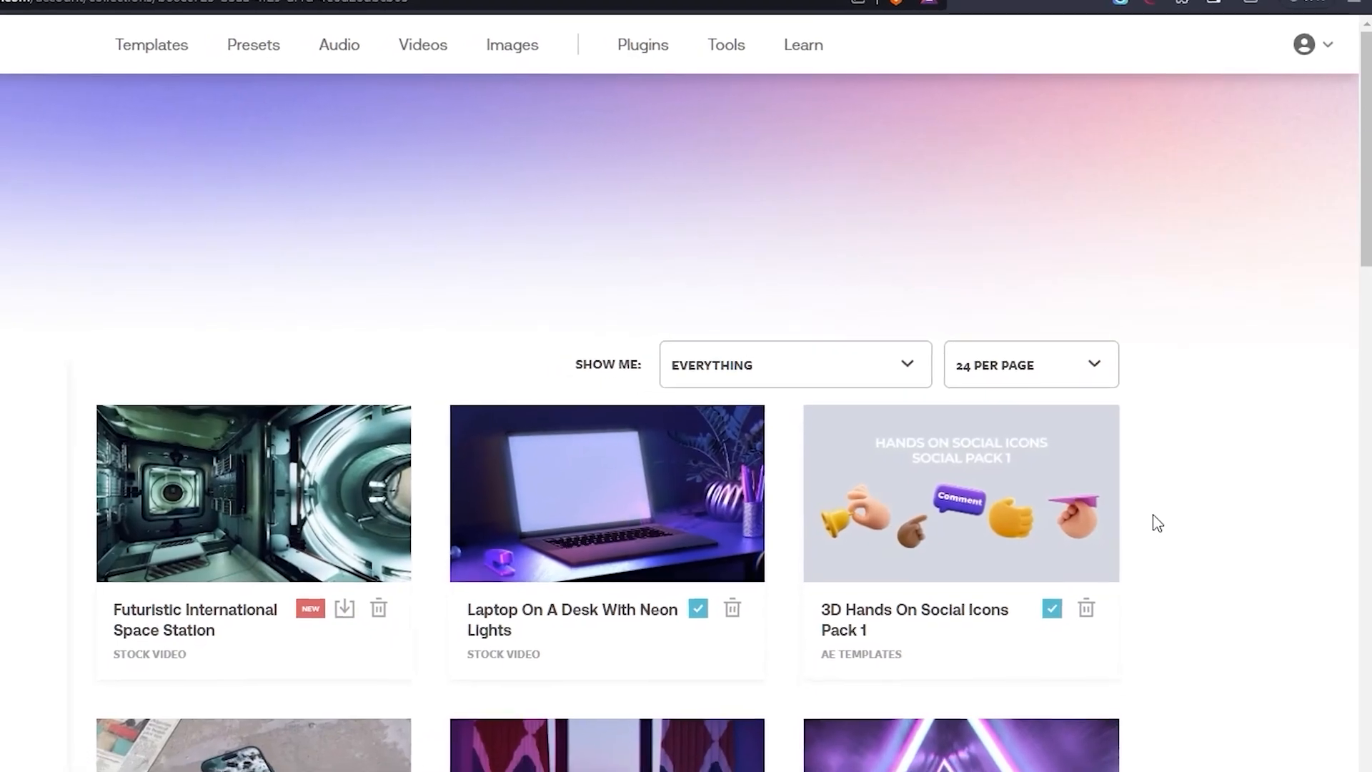
Browse the AI Money Maker collection and open the App Promo Clean Presentation Opener template
scroll(1166, 504, "down", 6)
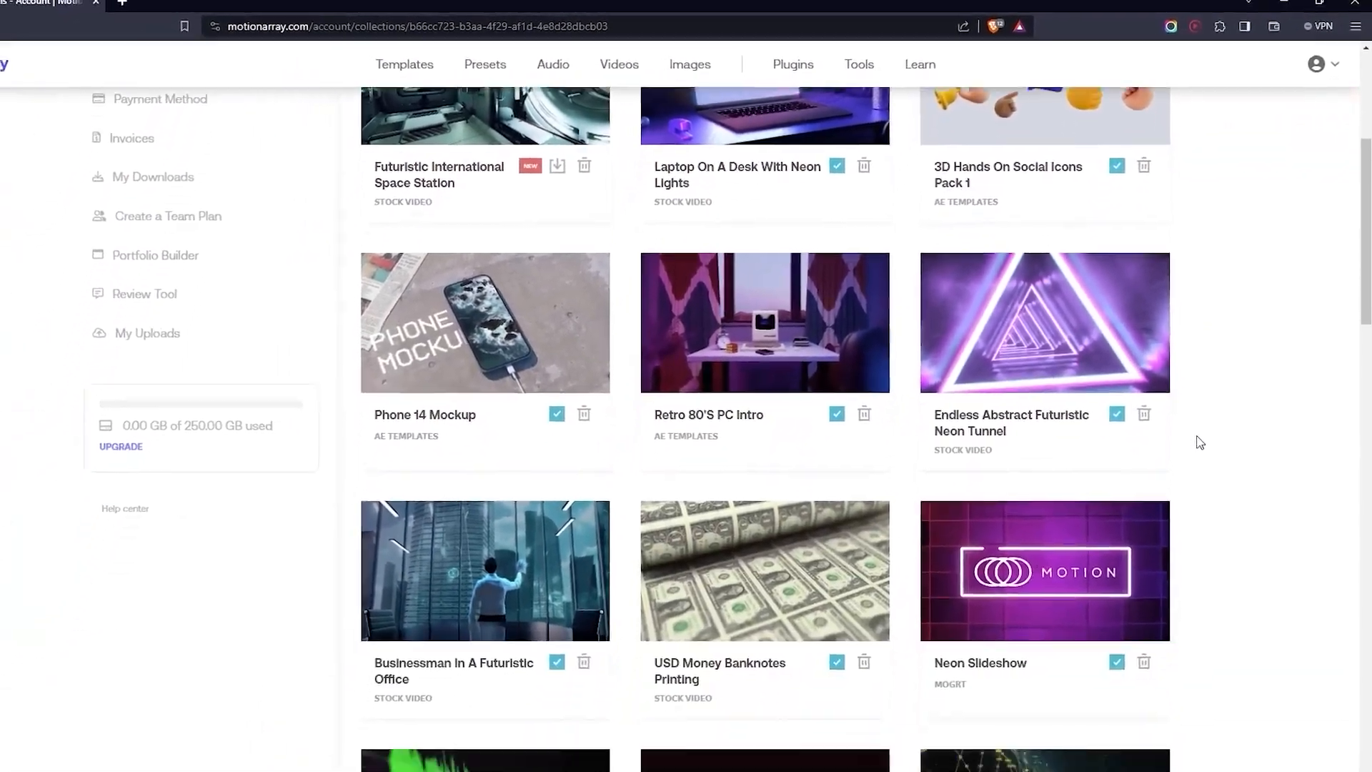
scroll(1208, 421, "down", 5)
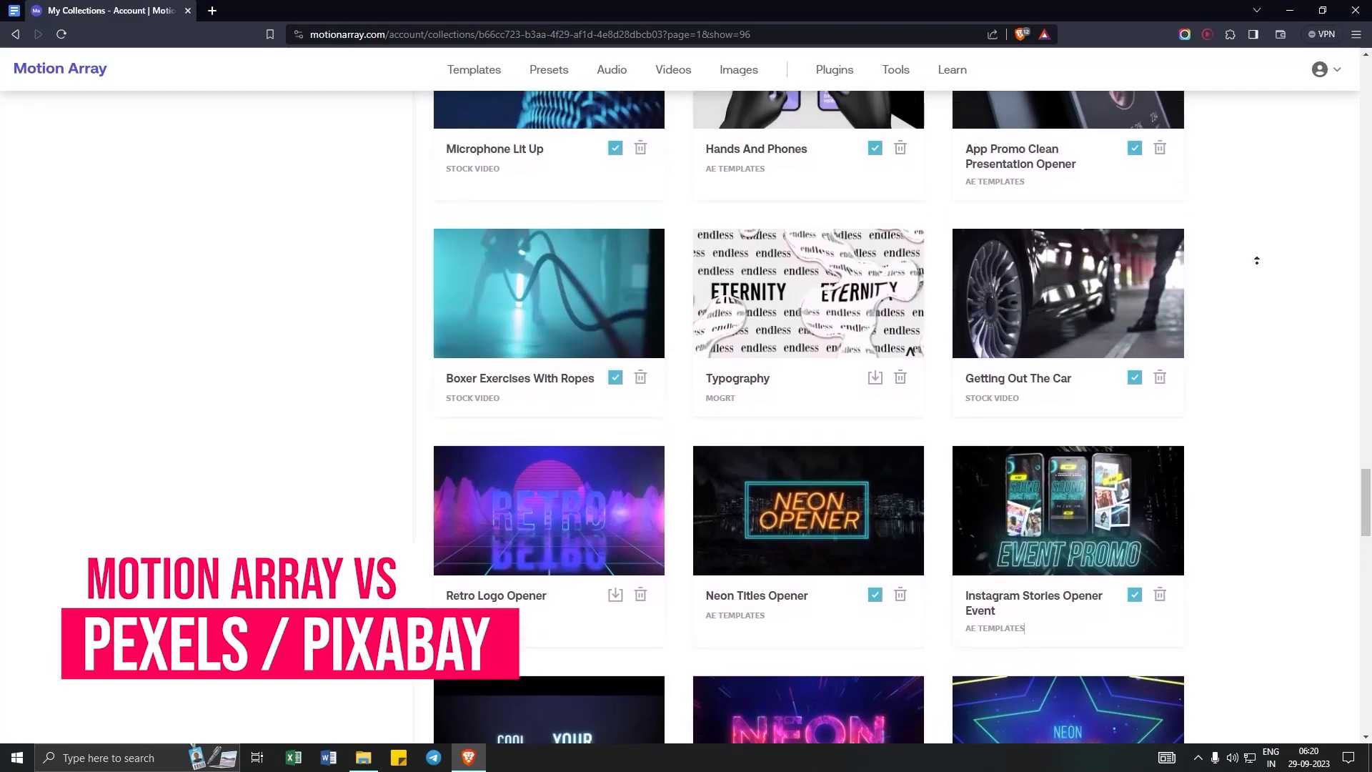
scroll(1256, 260, "up", 1)
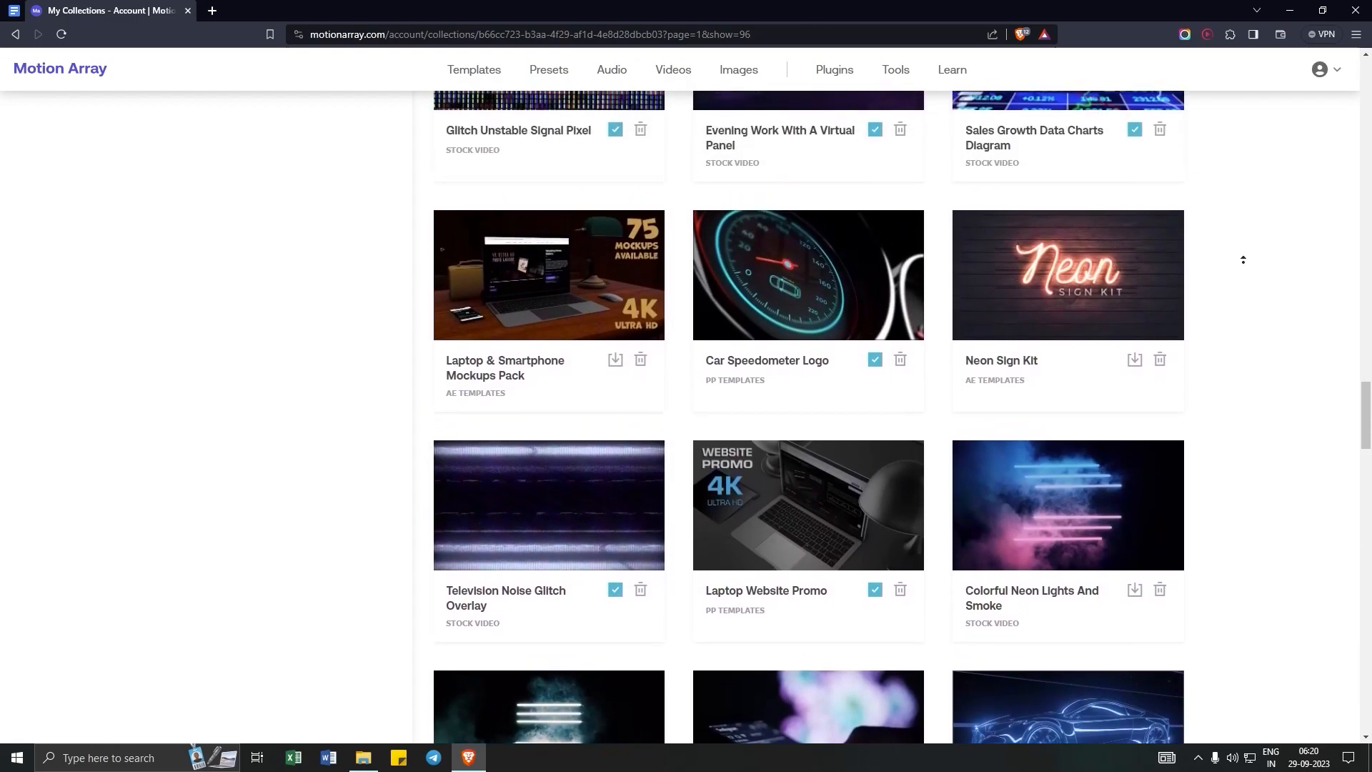
scroll(1246, 320, "down", 2)
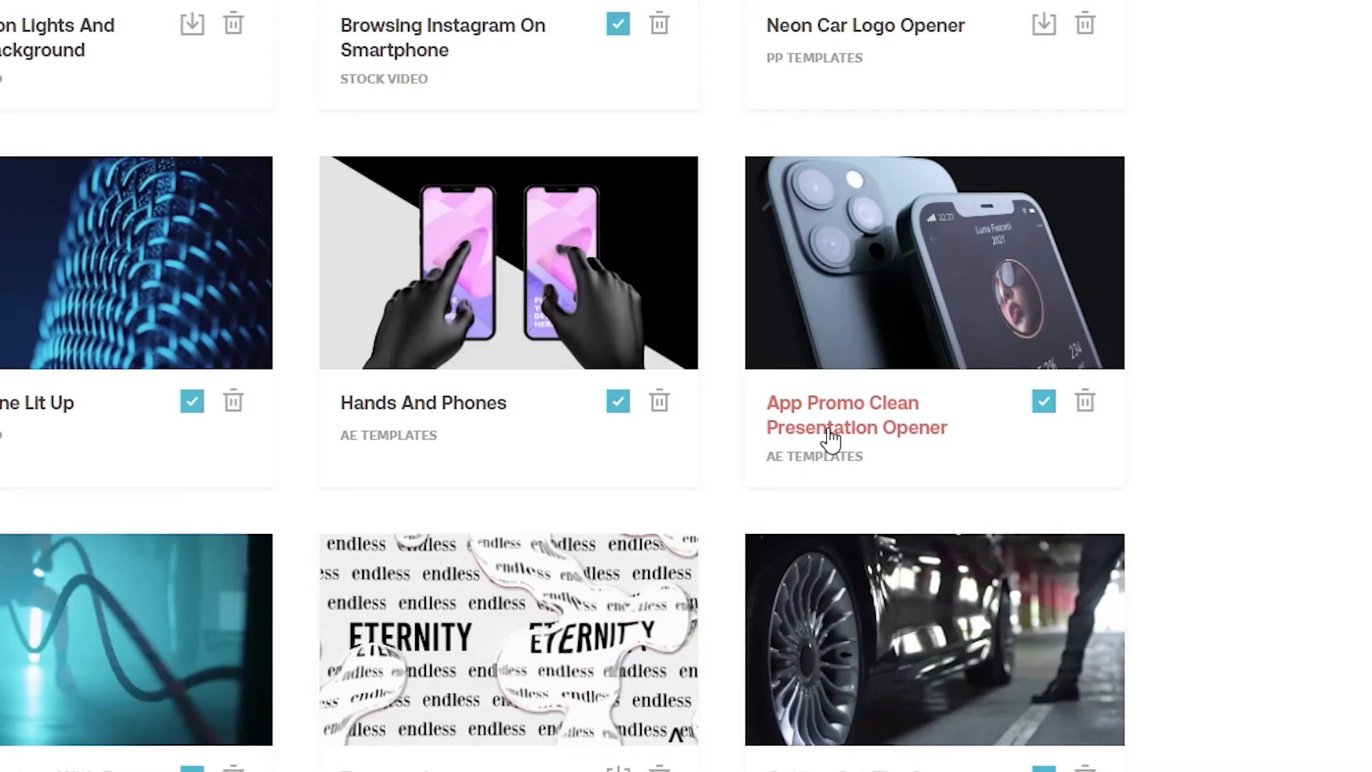
left_click(799, 431)
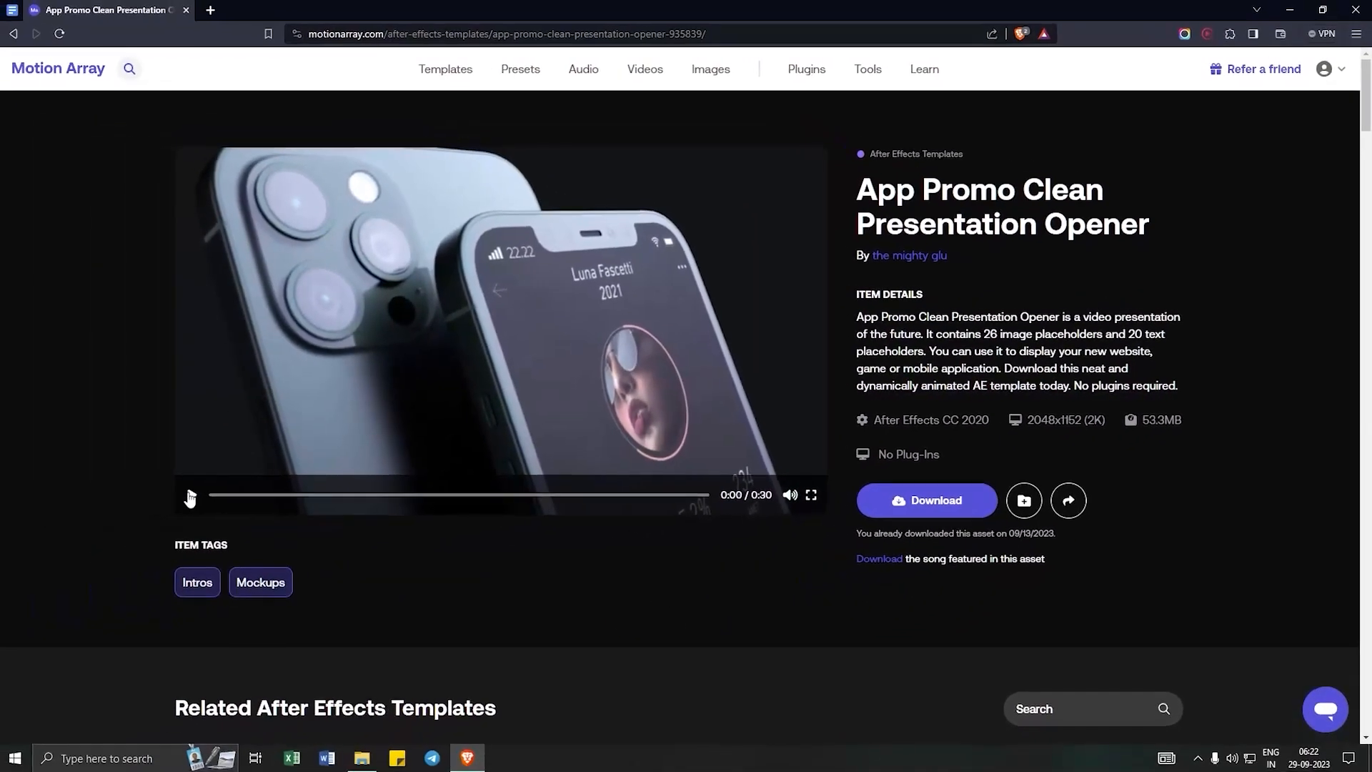
Play the template's preview video with the sound muted, and highlight the After Effects requirement in the item details
left_click(191, 496)
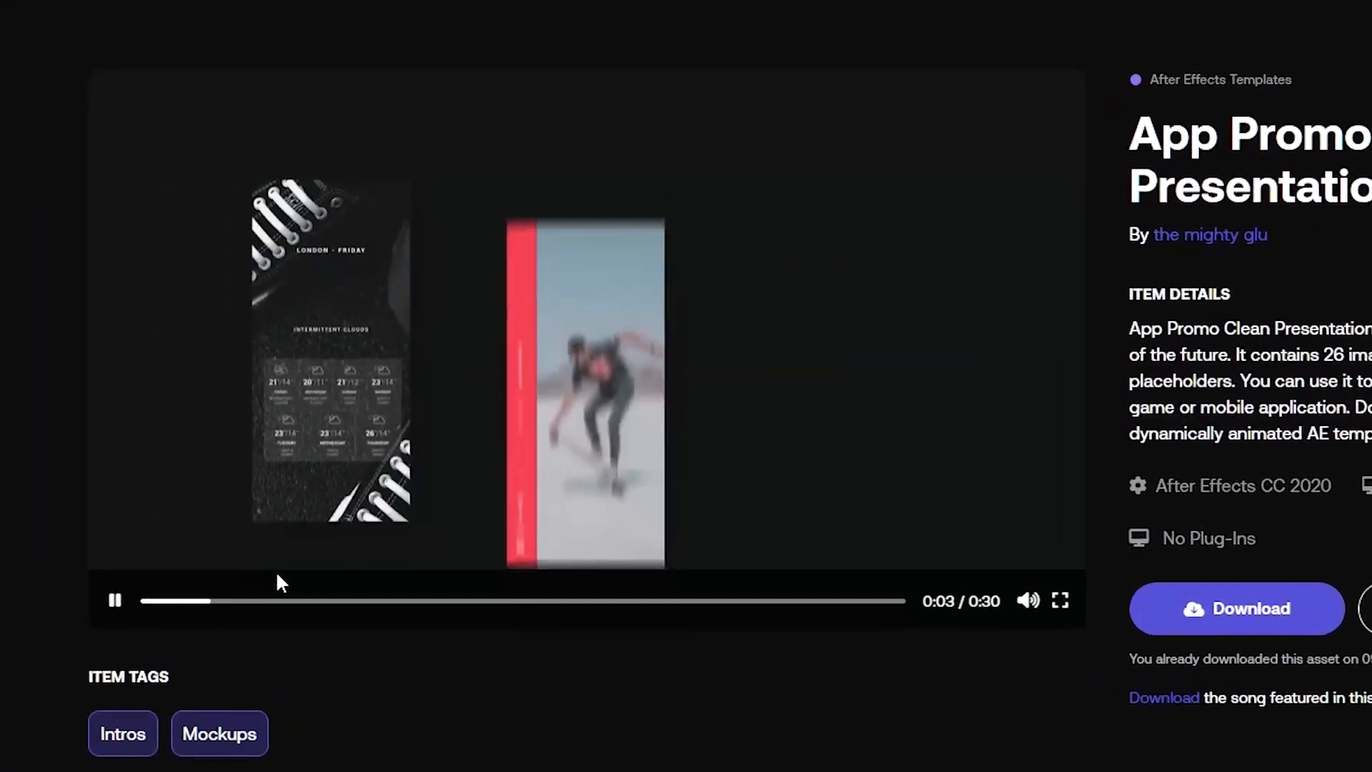
mouse_move(1032, 611)
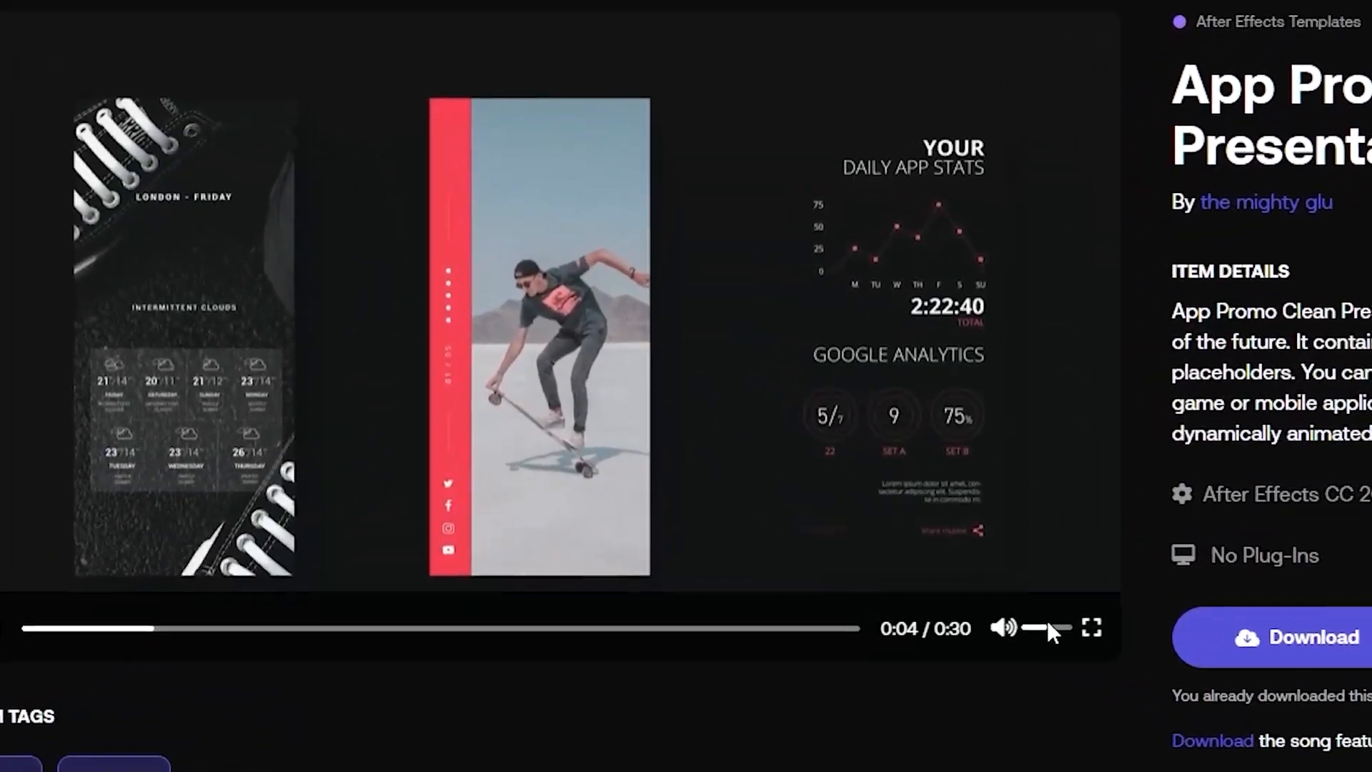
left_click(1006, 631)
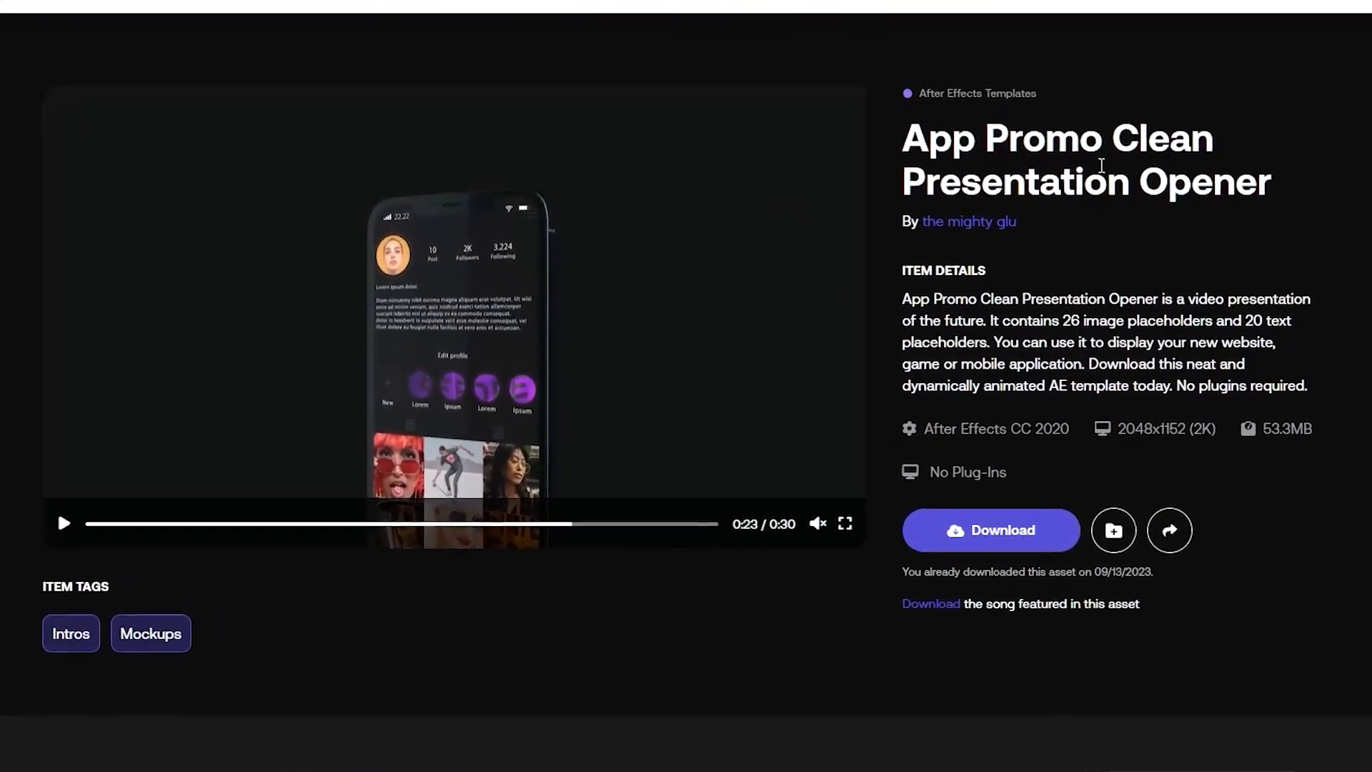
left_click_drag(927, 430, 1004, 432)
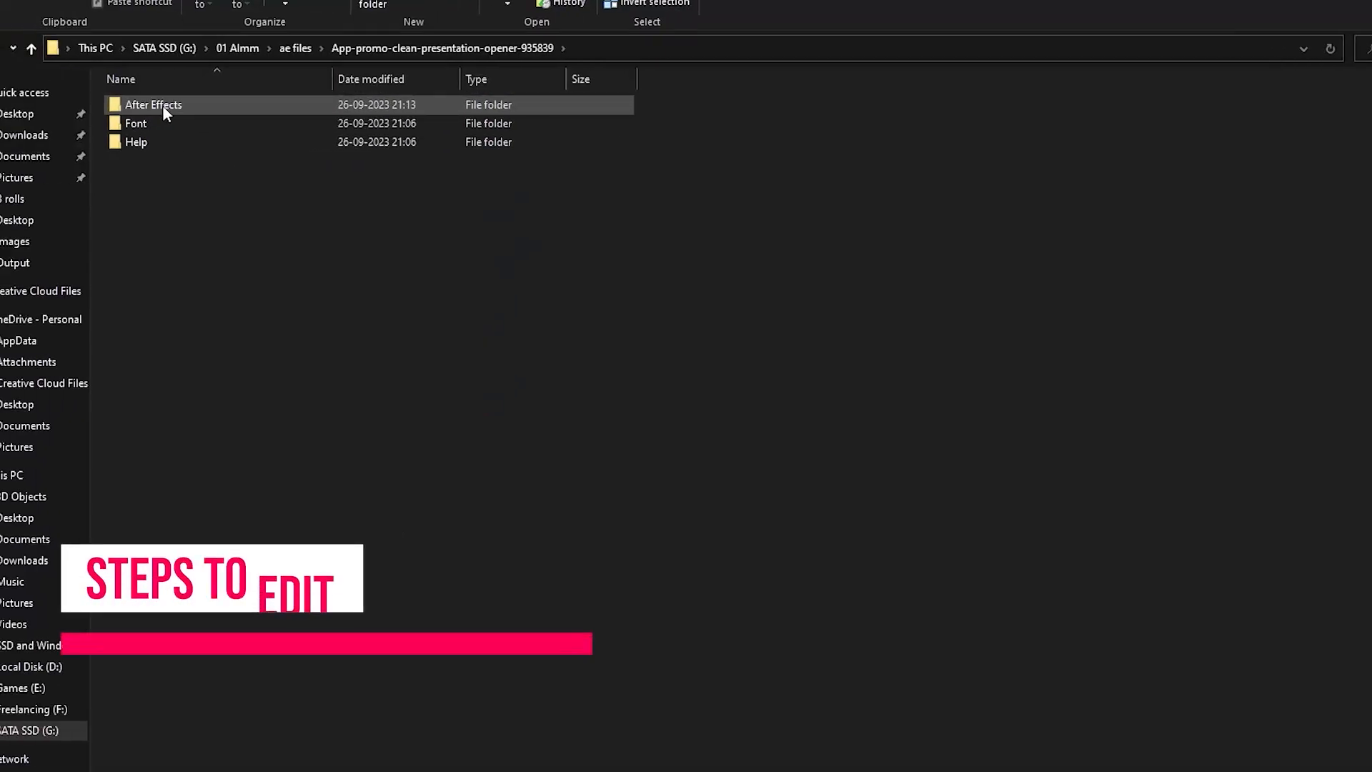
Open the downloaded template's After Effects folder, switch to its After Effects project and open the FinalRender HD composition
double_click(168, 107)
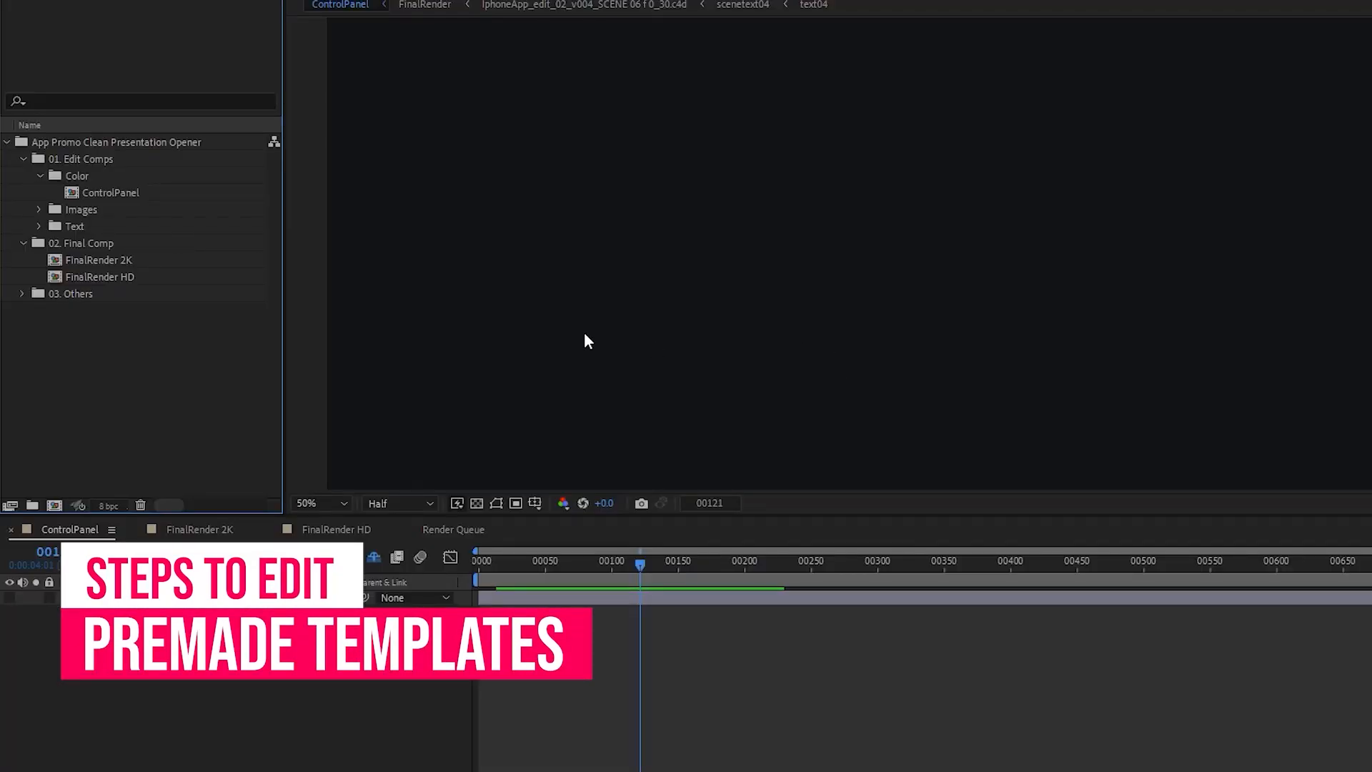
left_click(109, 264)
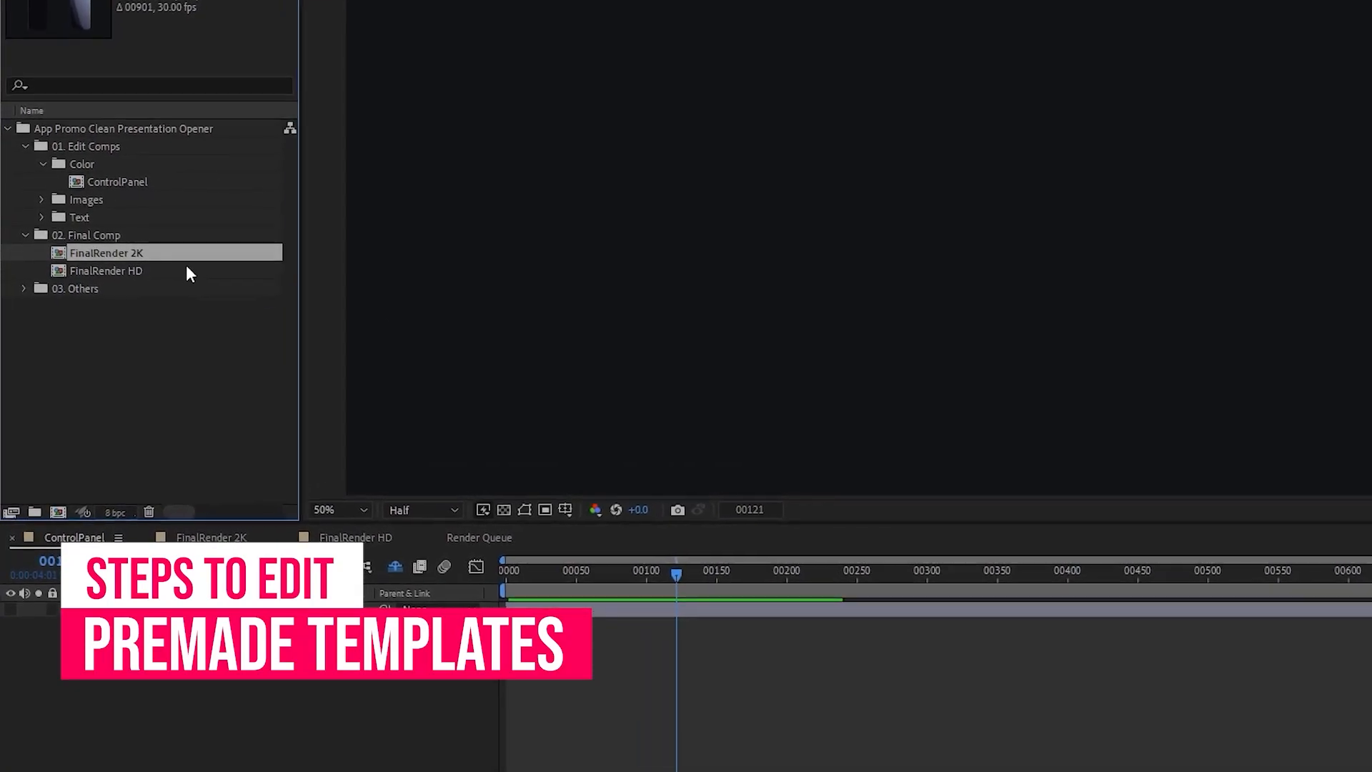
left_click(113, 275)
double_click(133, 259)
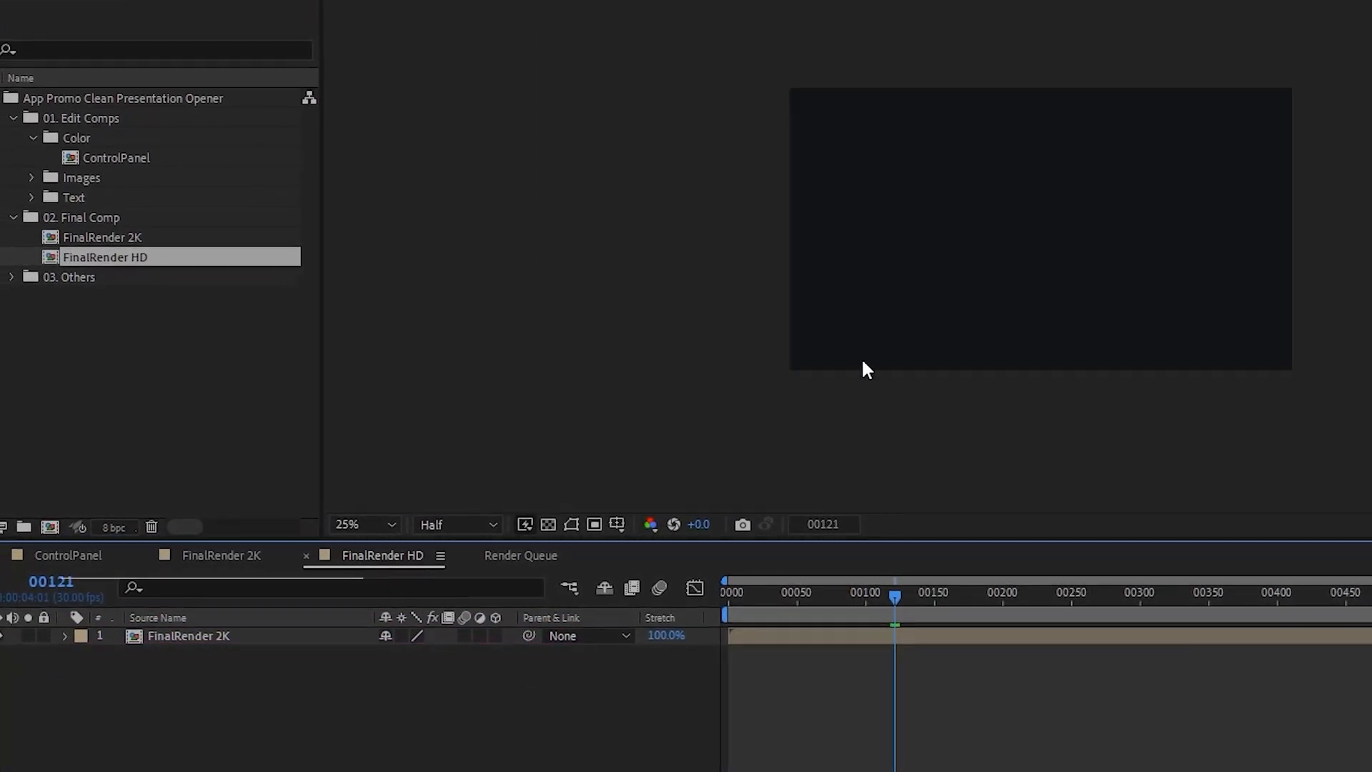
Scrub through the FinalRender HD timeline to examine the template's blank scenes, returning to the opening two-phone scene
key(".")
left_click(1064, 594)
left_click(1173, 598)
left_click(1343, 609)
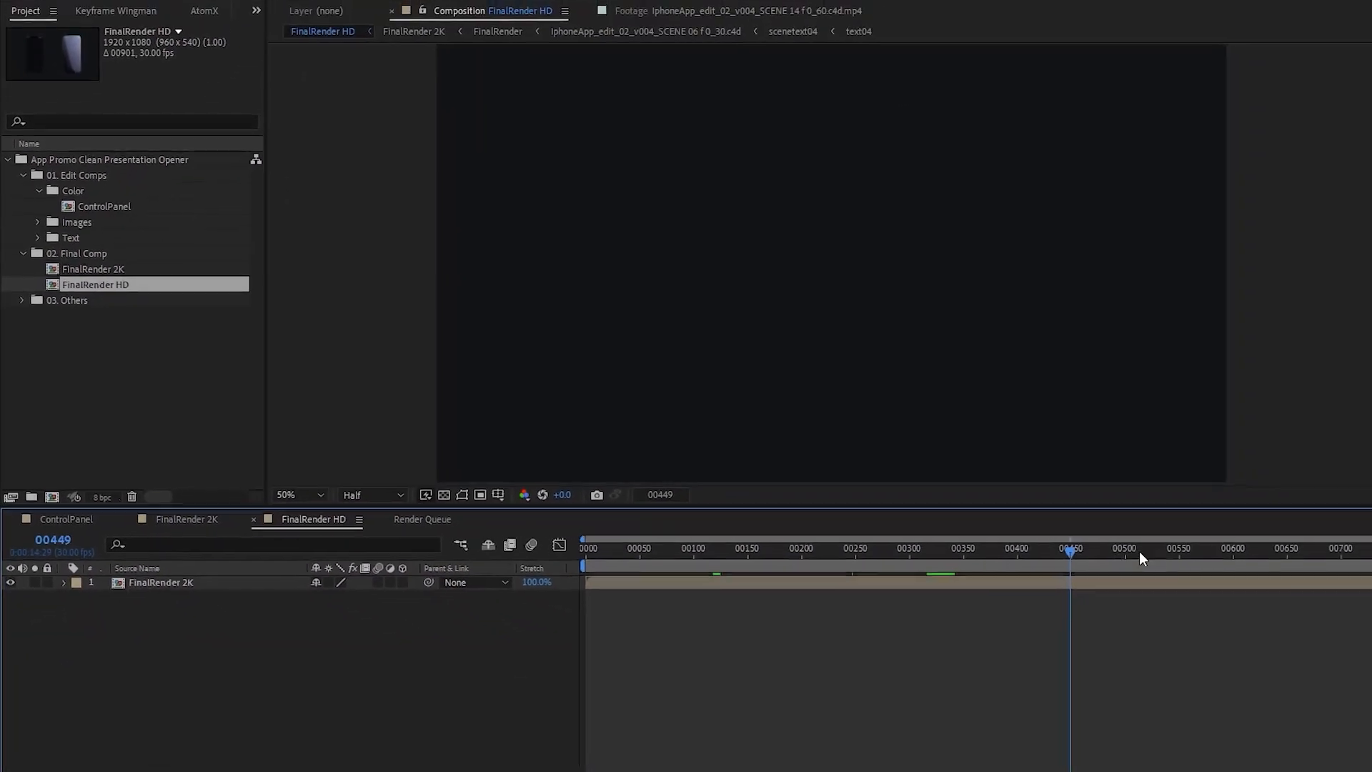
left_click(1332, 571)
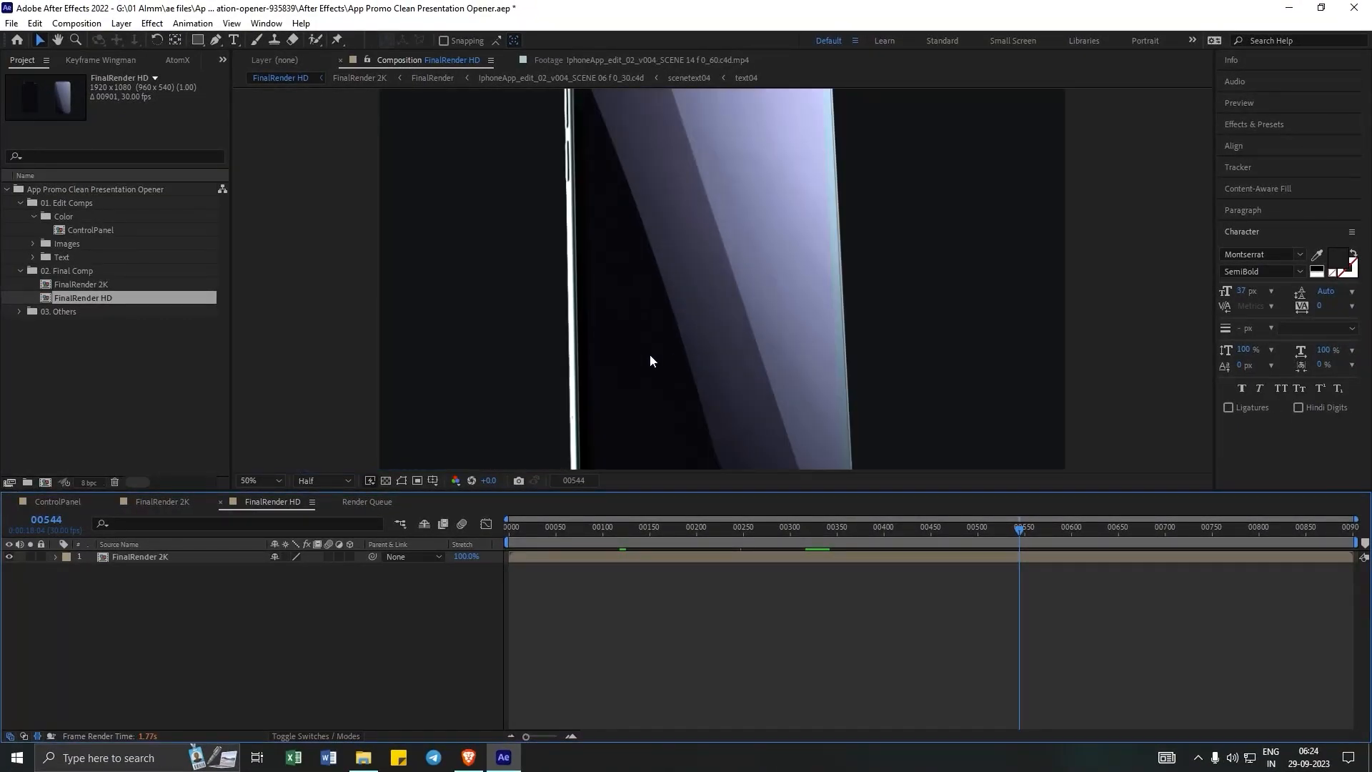
left_click(549, 538)
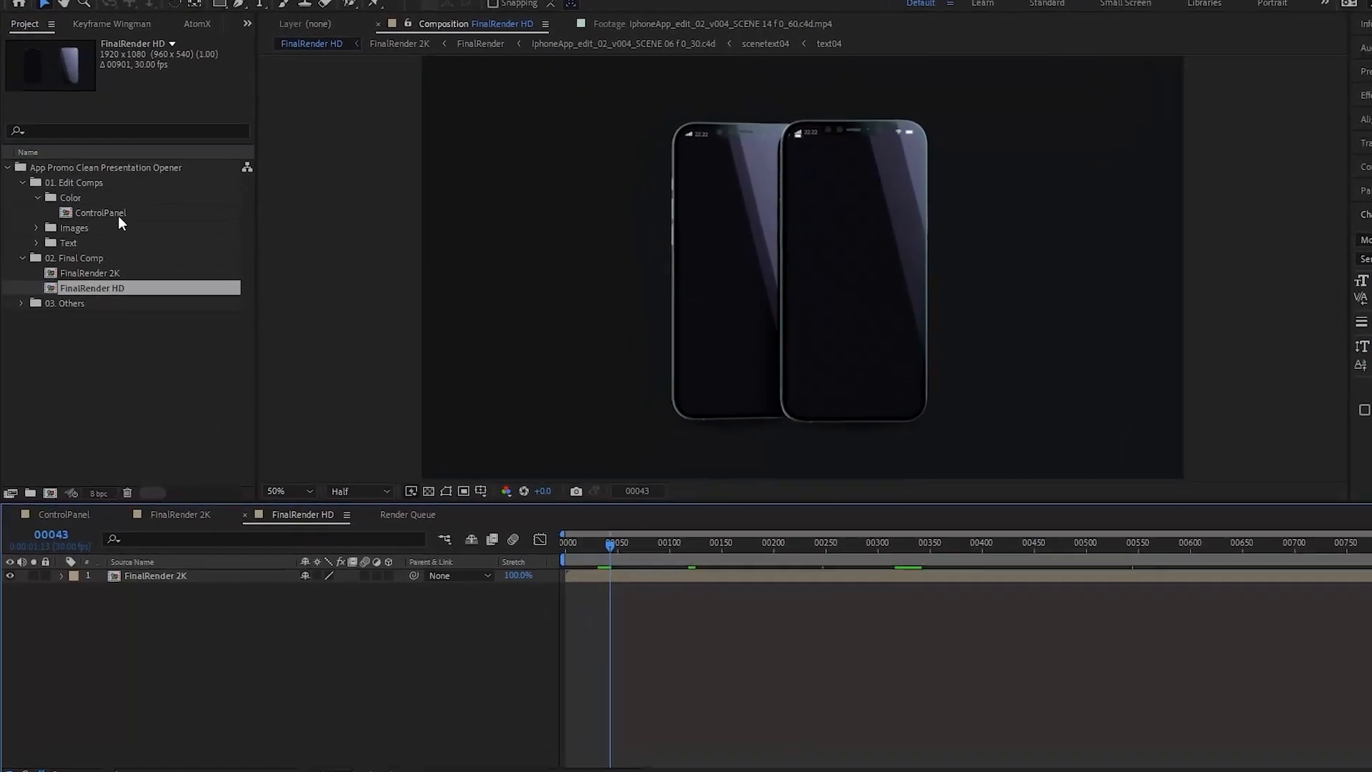
Collapse the Color folder and review the Images and Text folders under 01. Edit Comps, with the playhead at frame 24
left_click(45, 152)
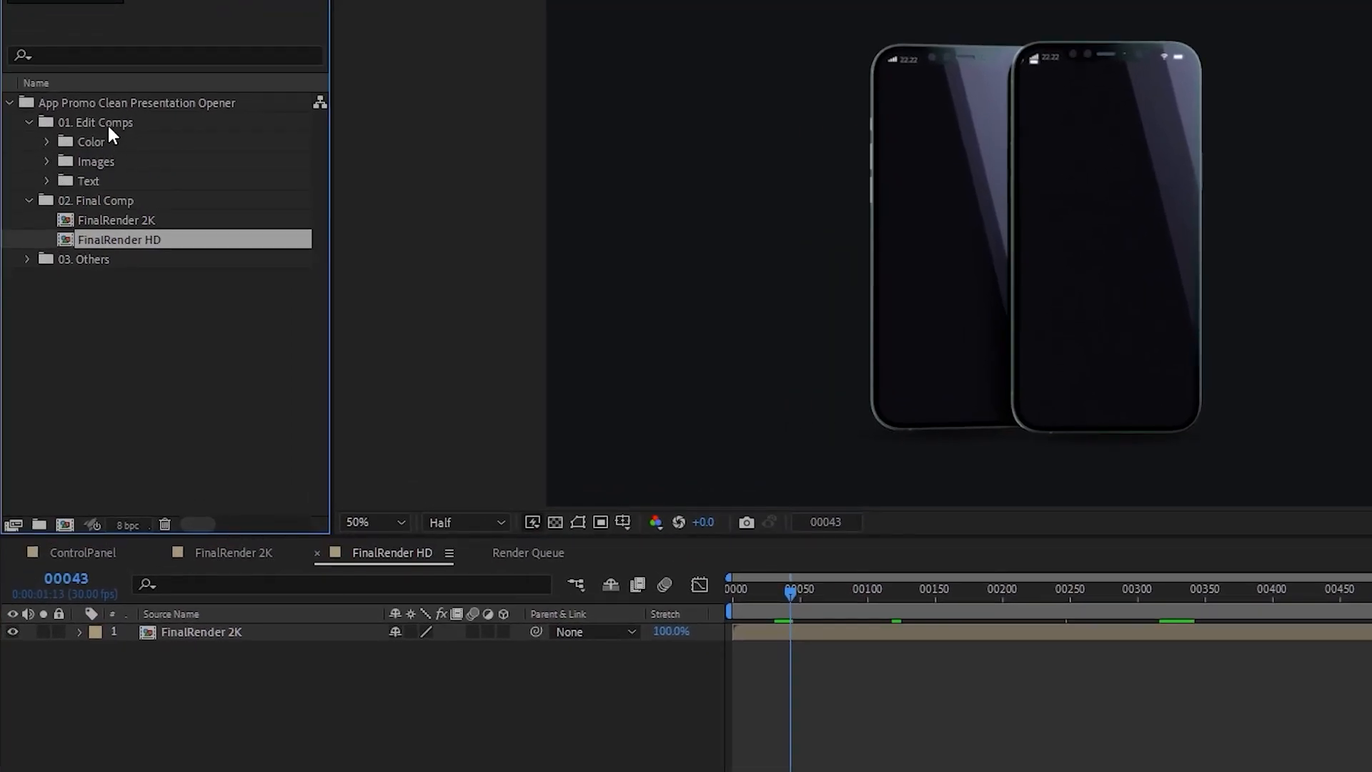
left_click(107, 125)
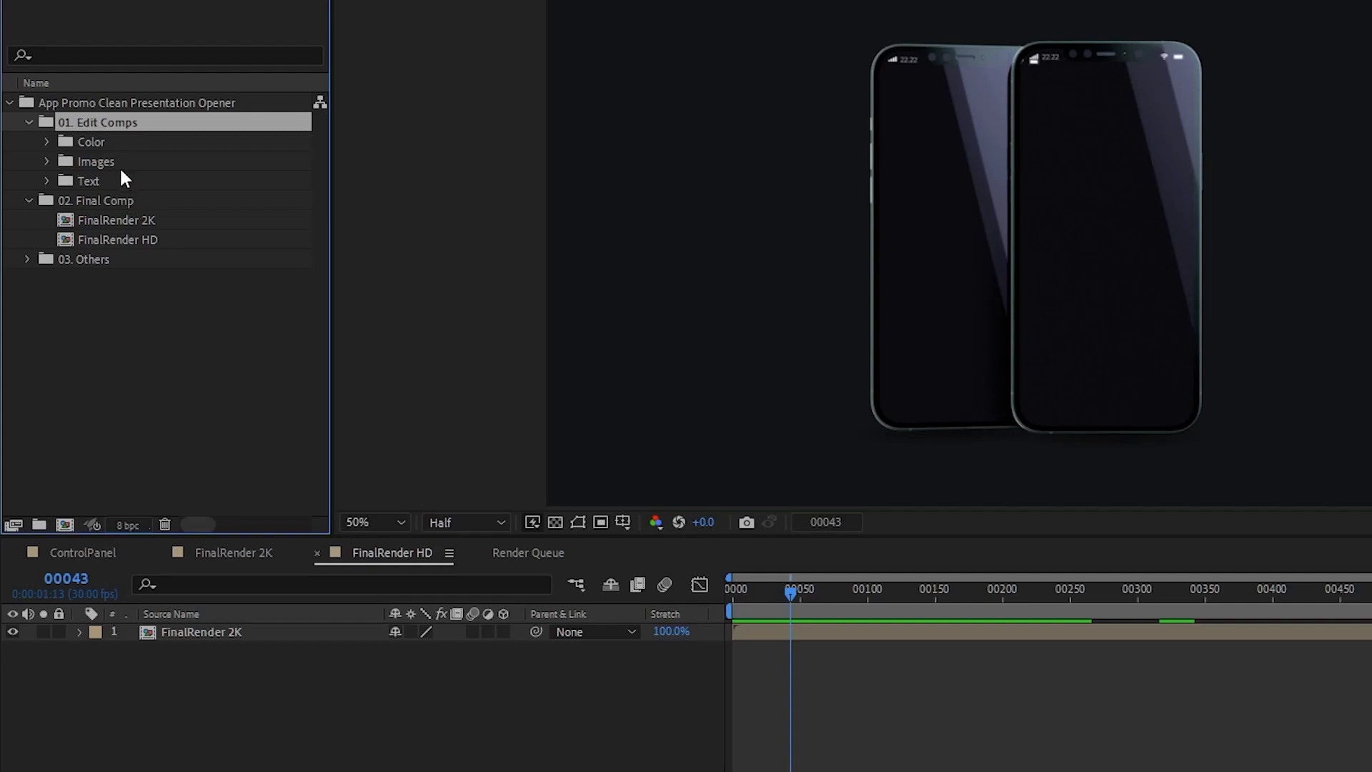
left_click(101, 160)
left_click(91, 182)
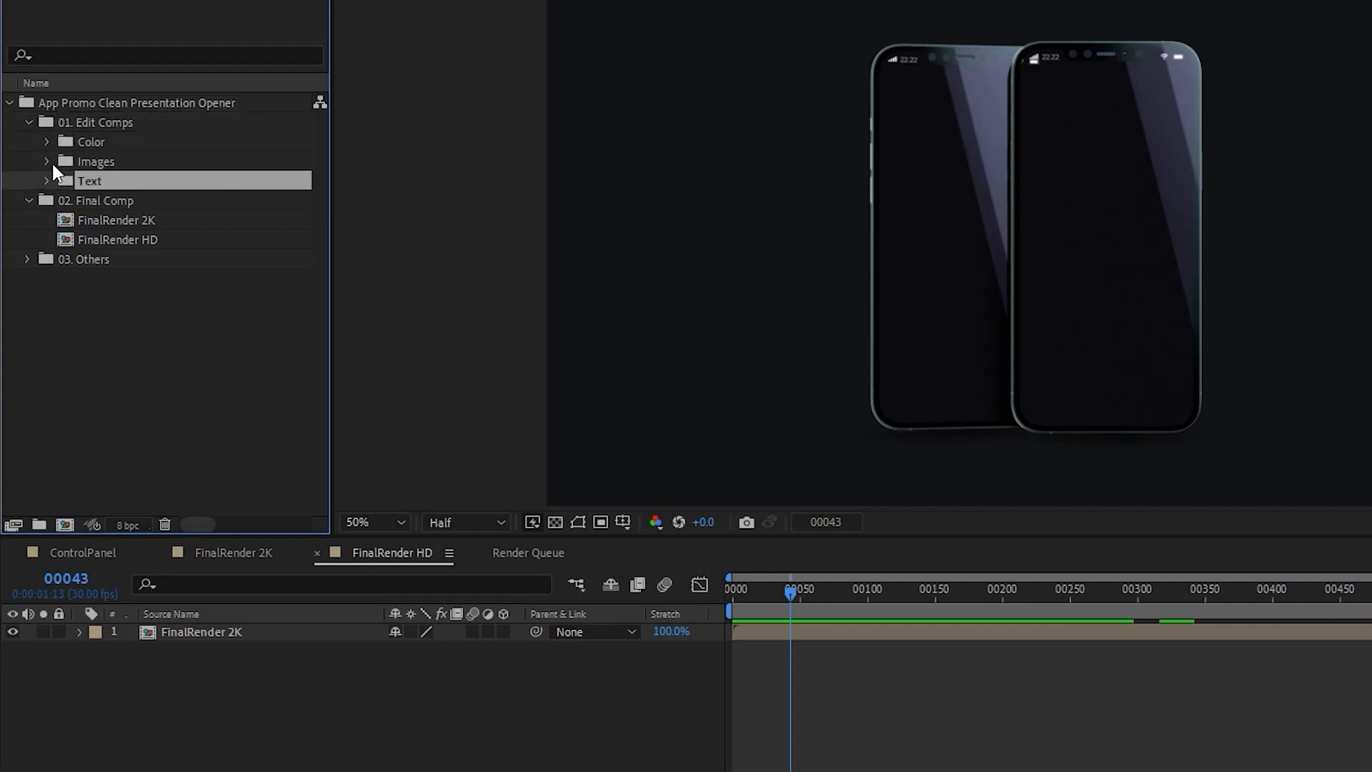
left_click_drag(807, 593, 766, 603)
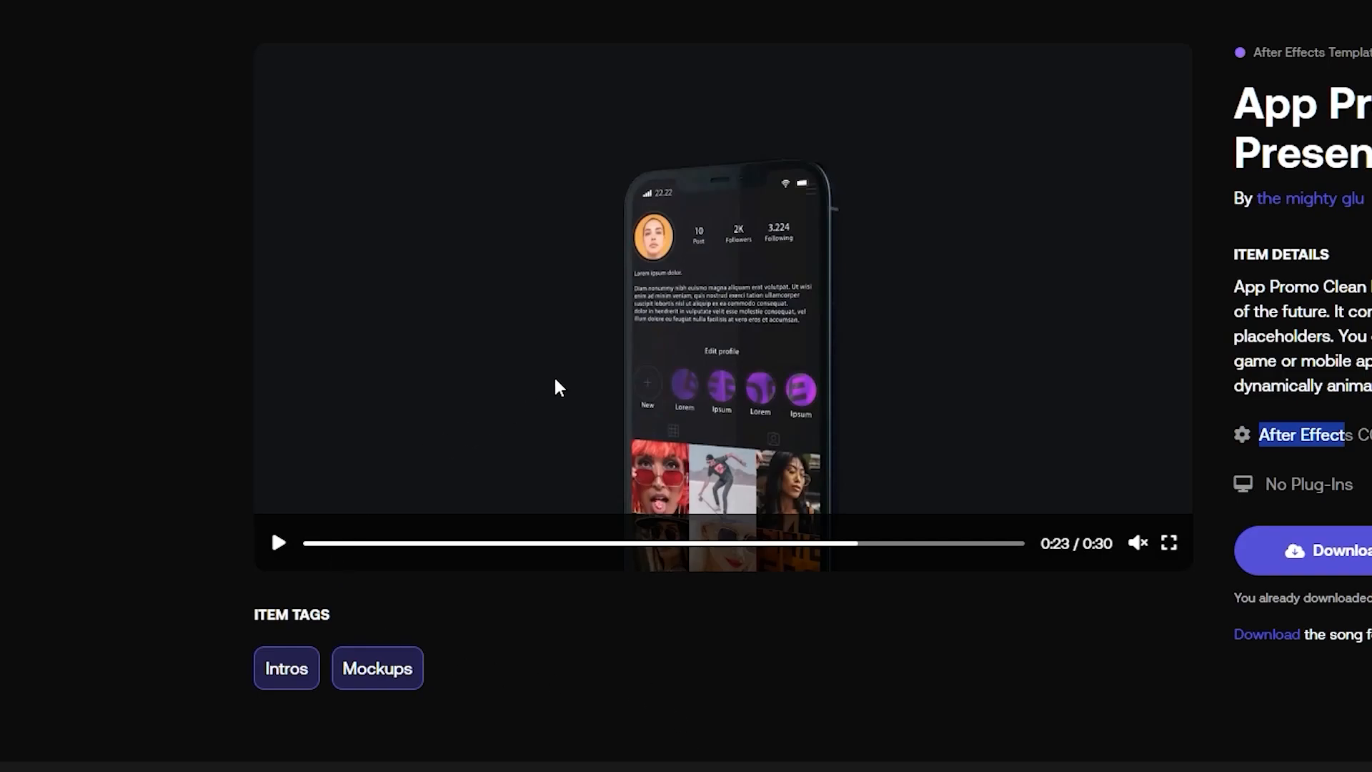
Switch to the browser and replay the template's preview video from the beginning to compare its opening phone scene
right_click(556, 377)
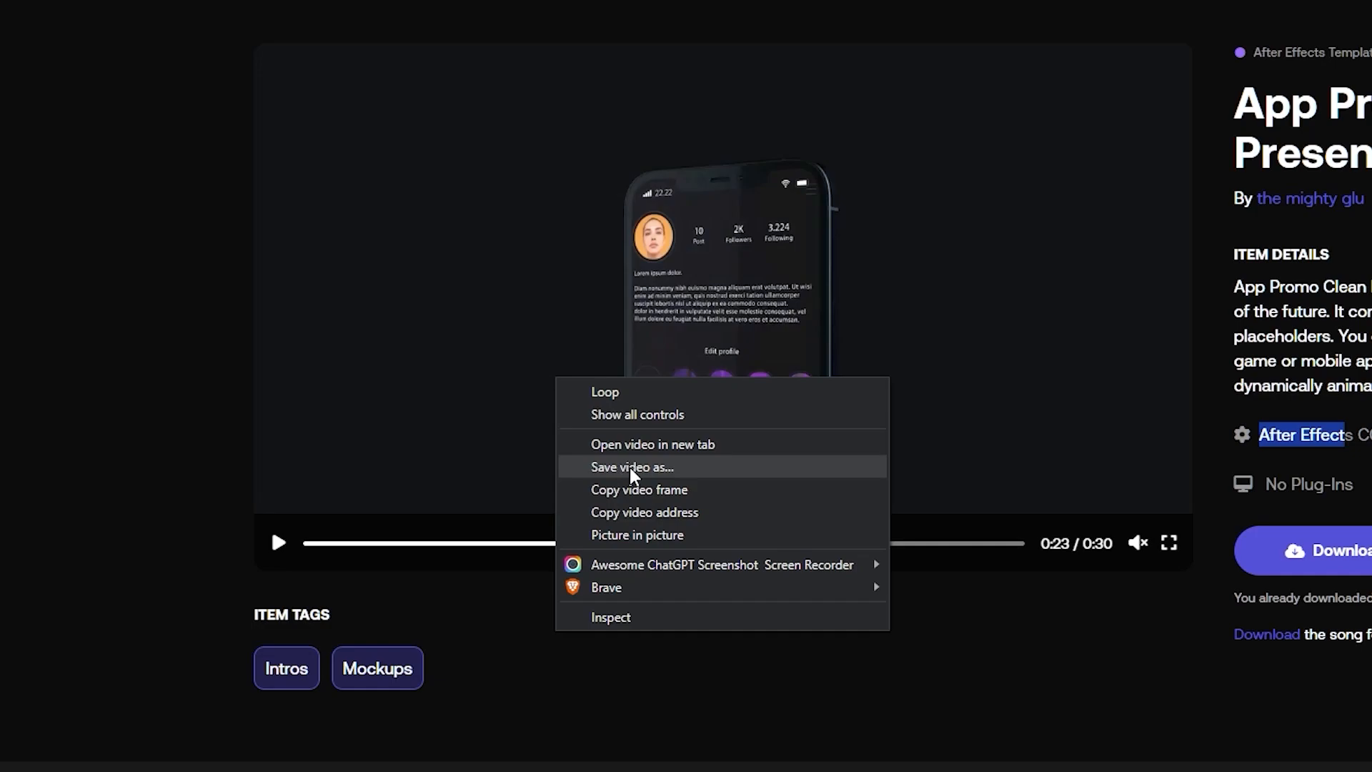
left_click(440, 470)
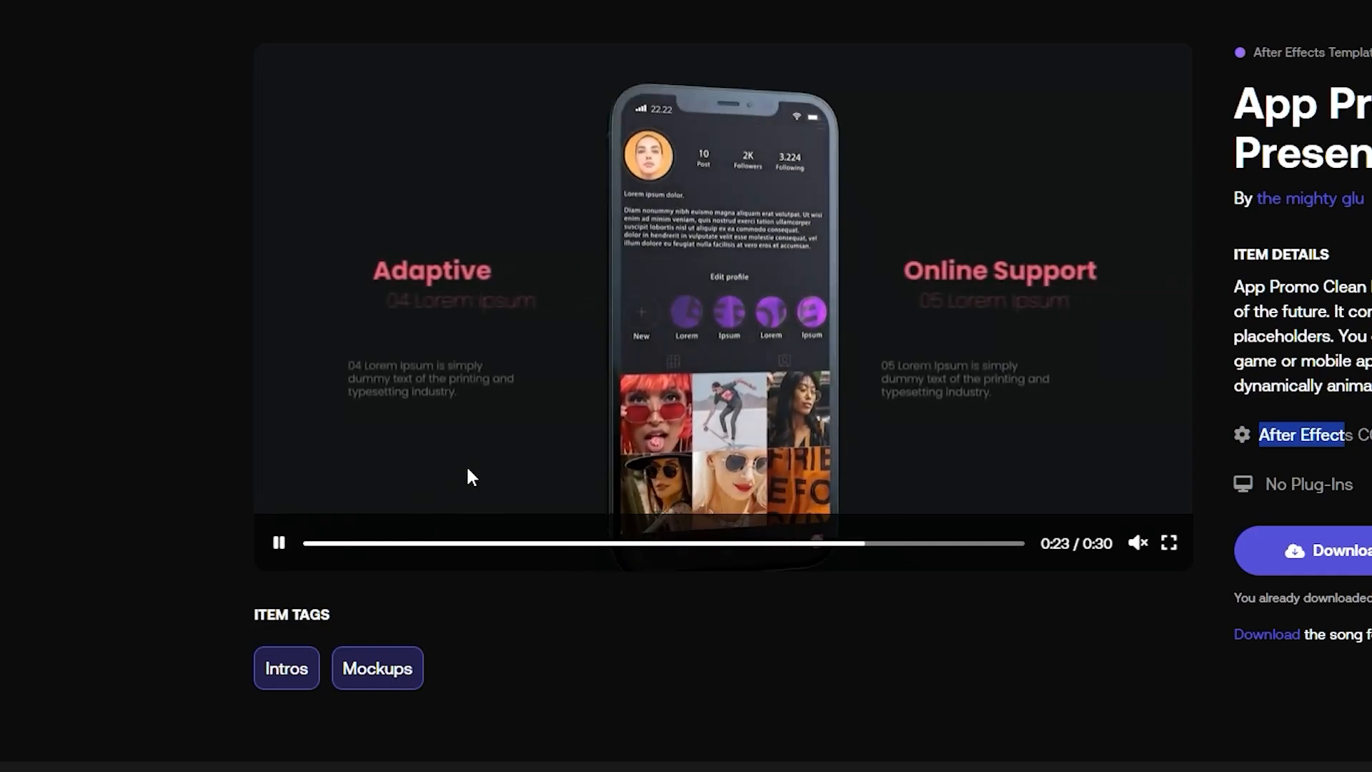
left_click(307, 555)
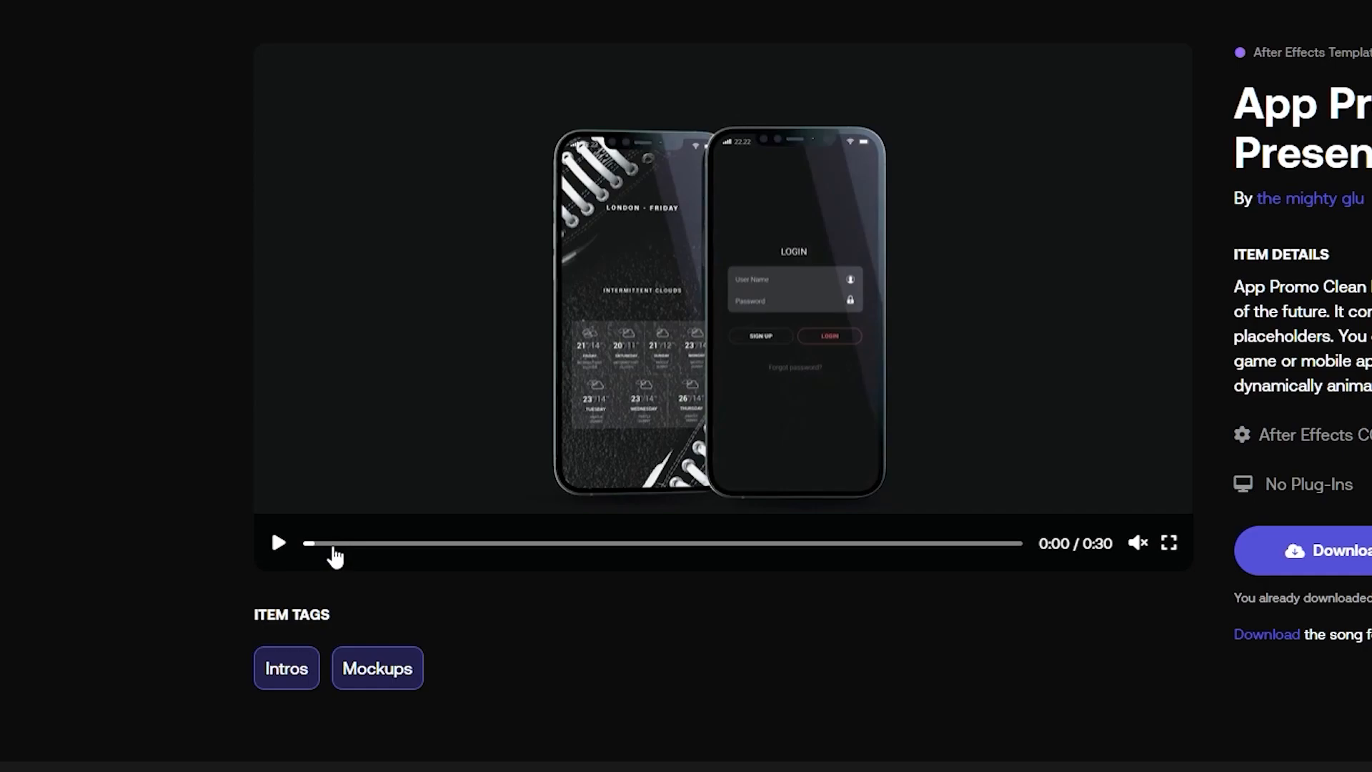
left_click(469, 423)
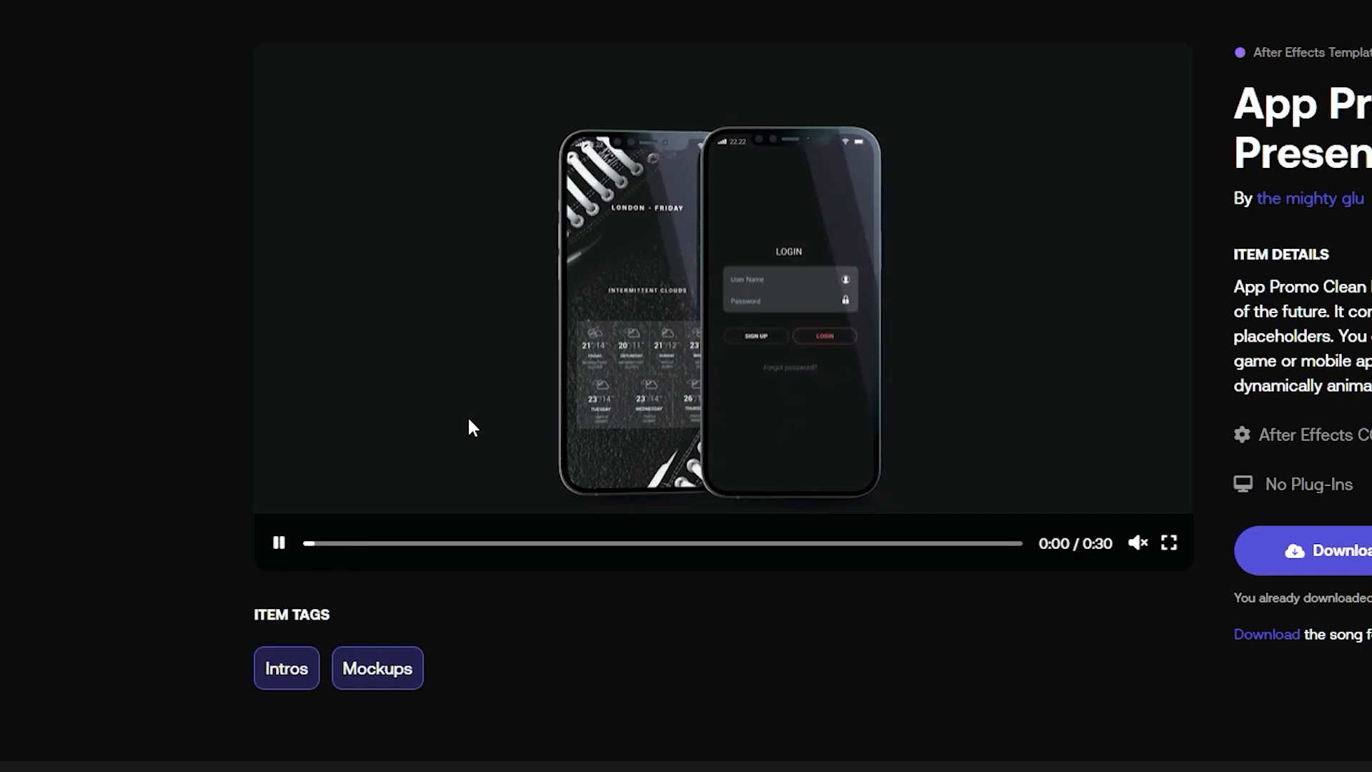
left_click(470, 422)
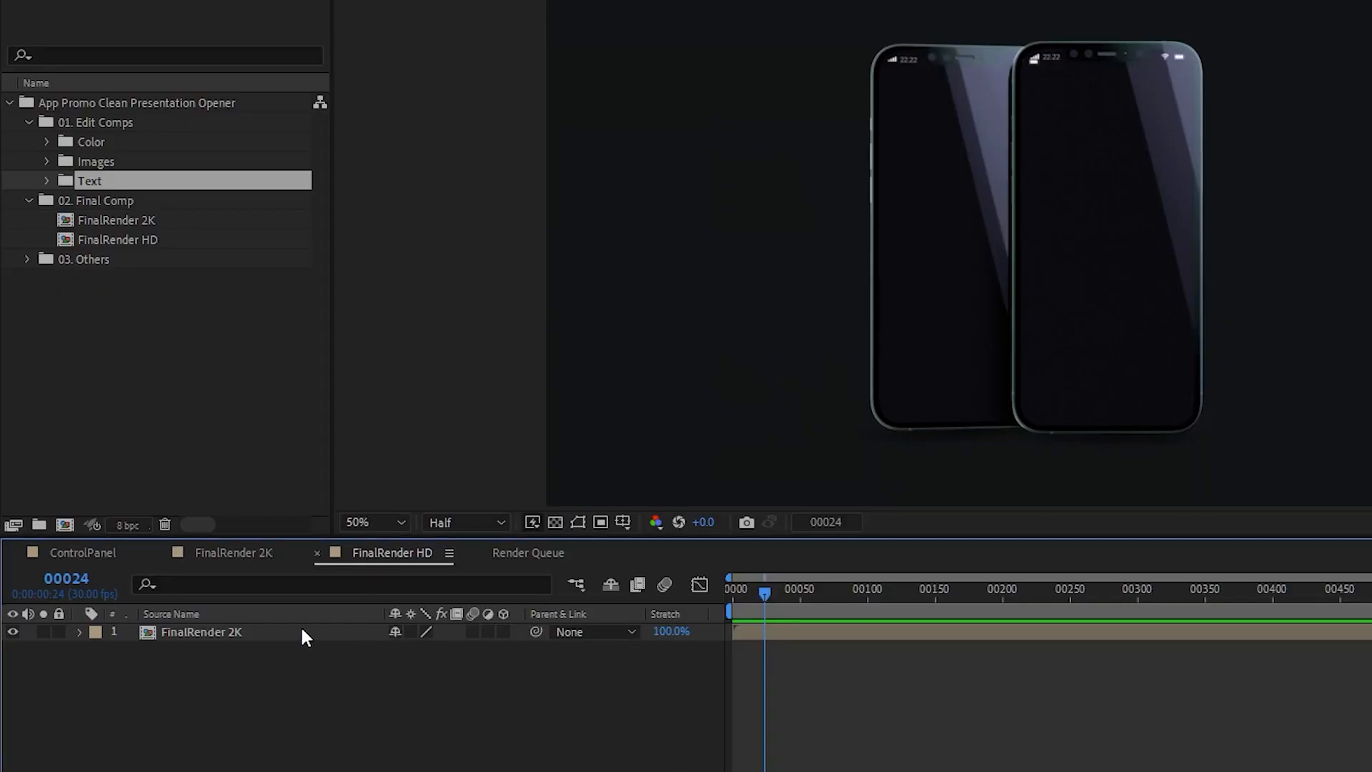
Back in After Effects, open the nested FinalRender composition through FinalRender 2K and select the SCENE 01 phone layer
double_click(293, 630)
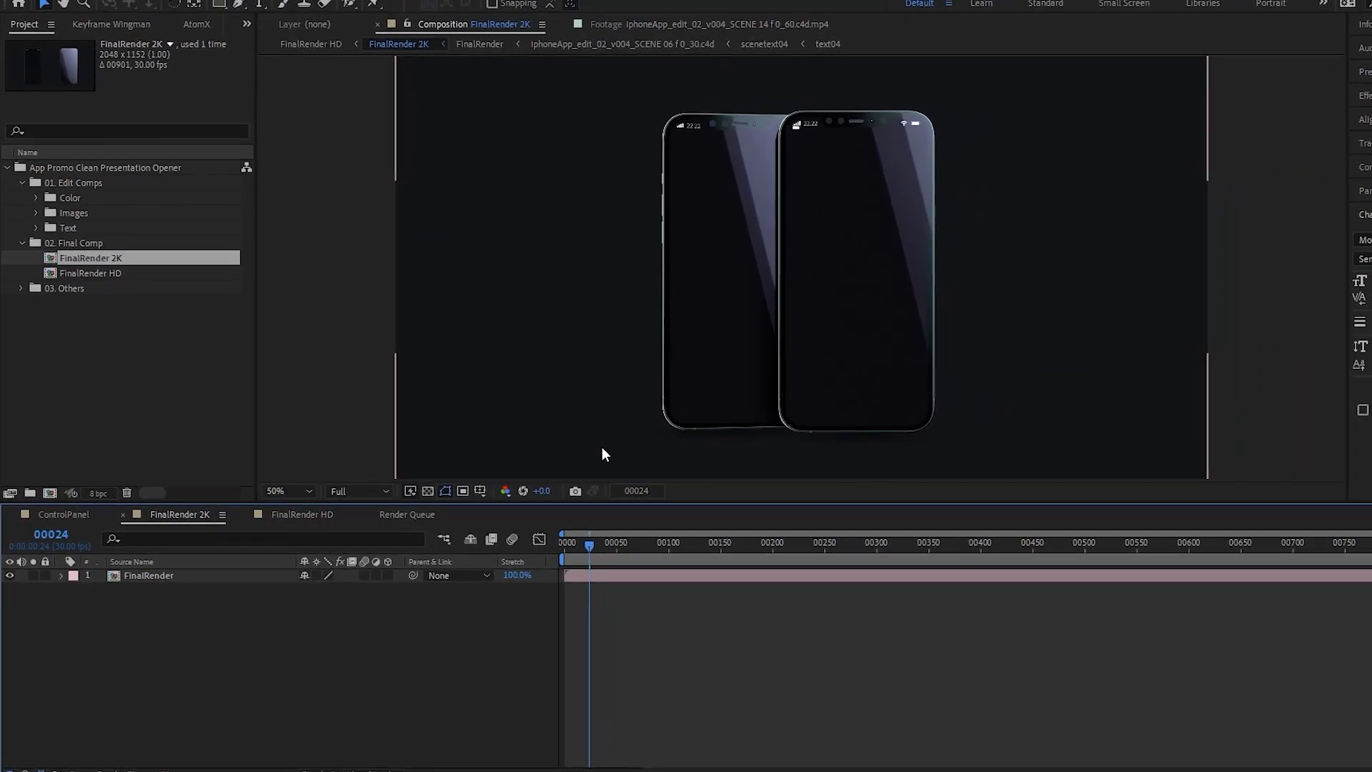
double_click(170, 576)
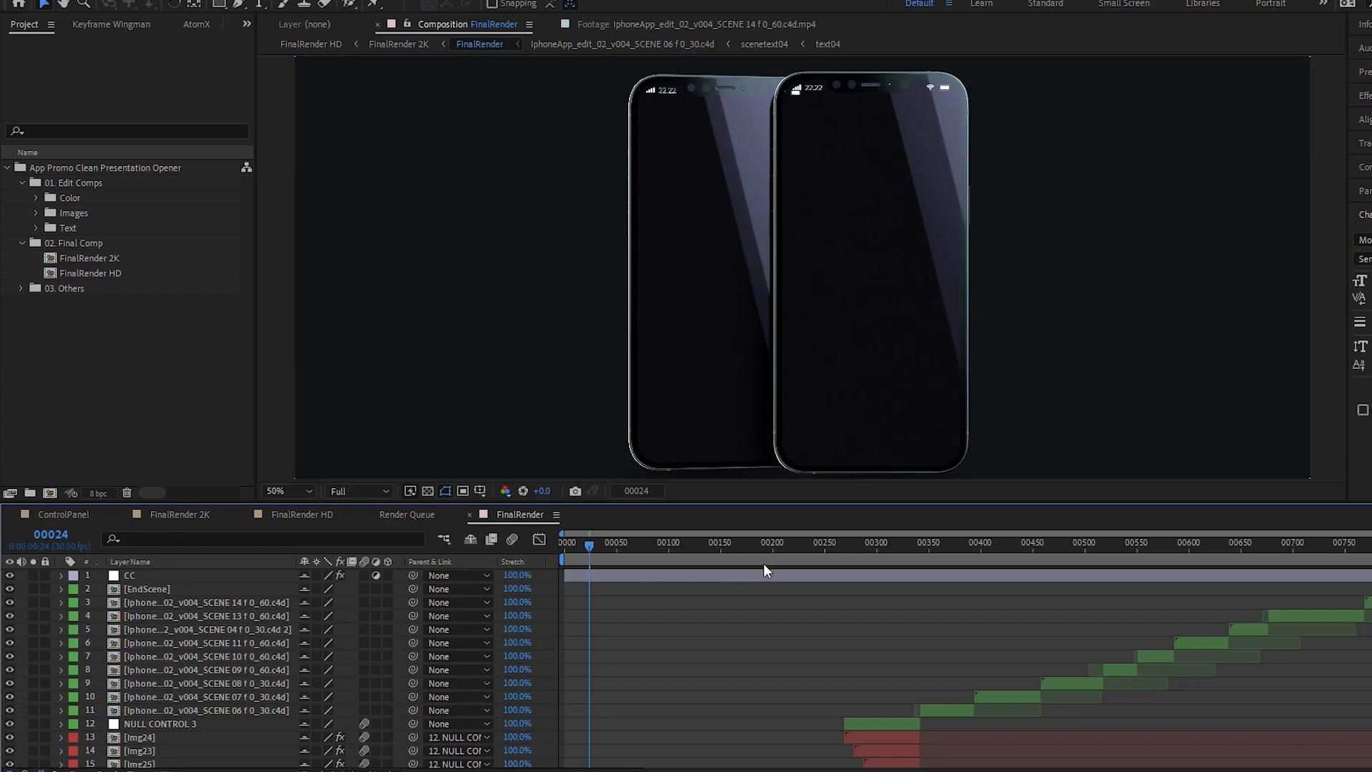
scroll(746, 664, "down", 3)
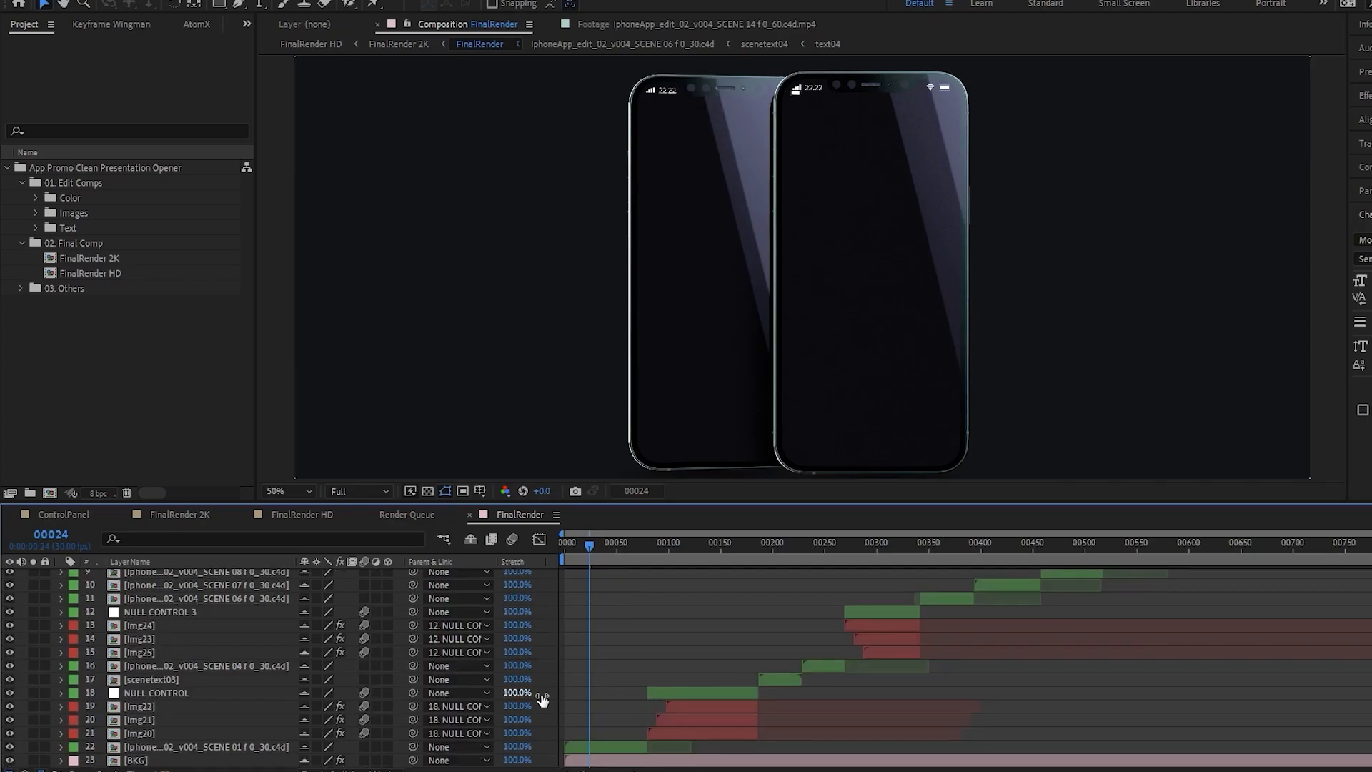
left_click(180, 746)
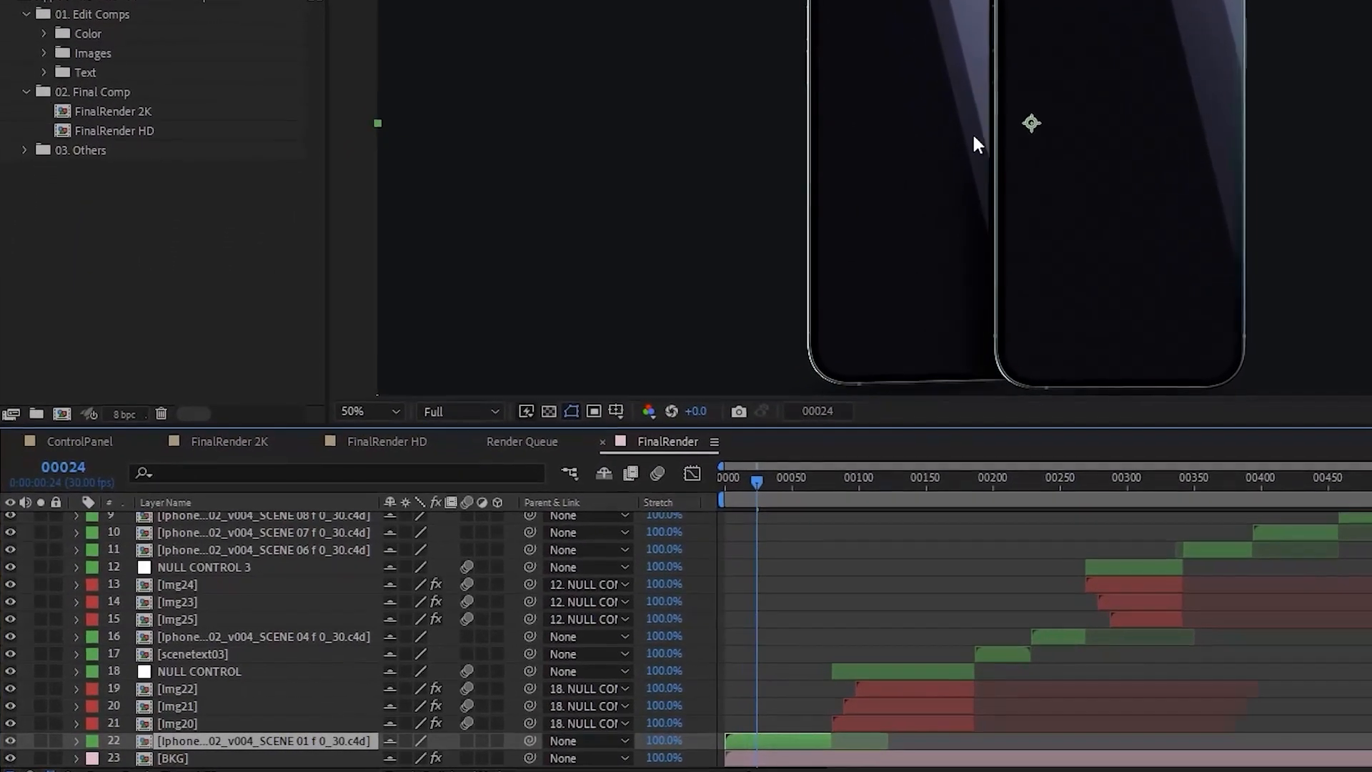
Scrub the FinalRender timeline past the opening phone and image scenes to the title text at frame 209
left_click(855, 478)
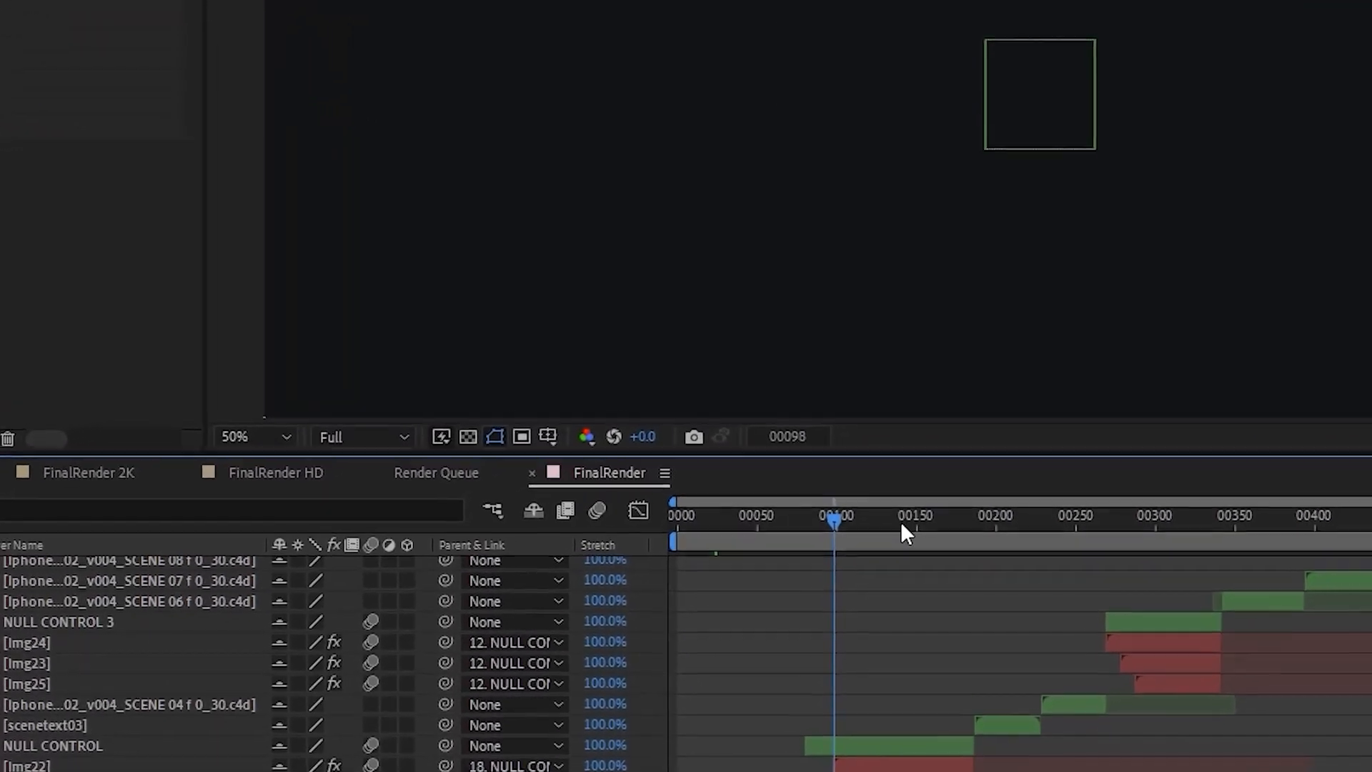
left_click_drag(901, 526, 940, 562)
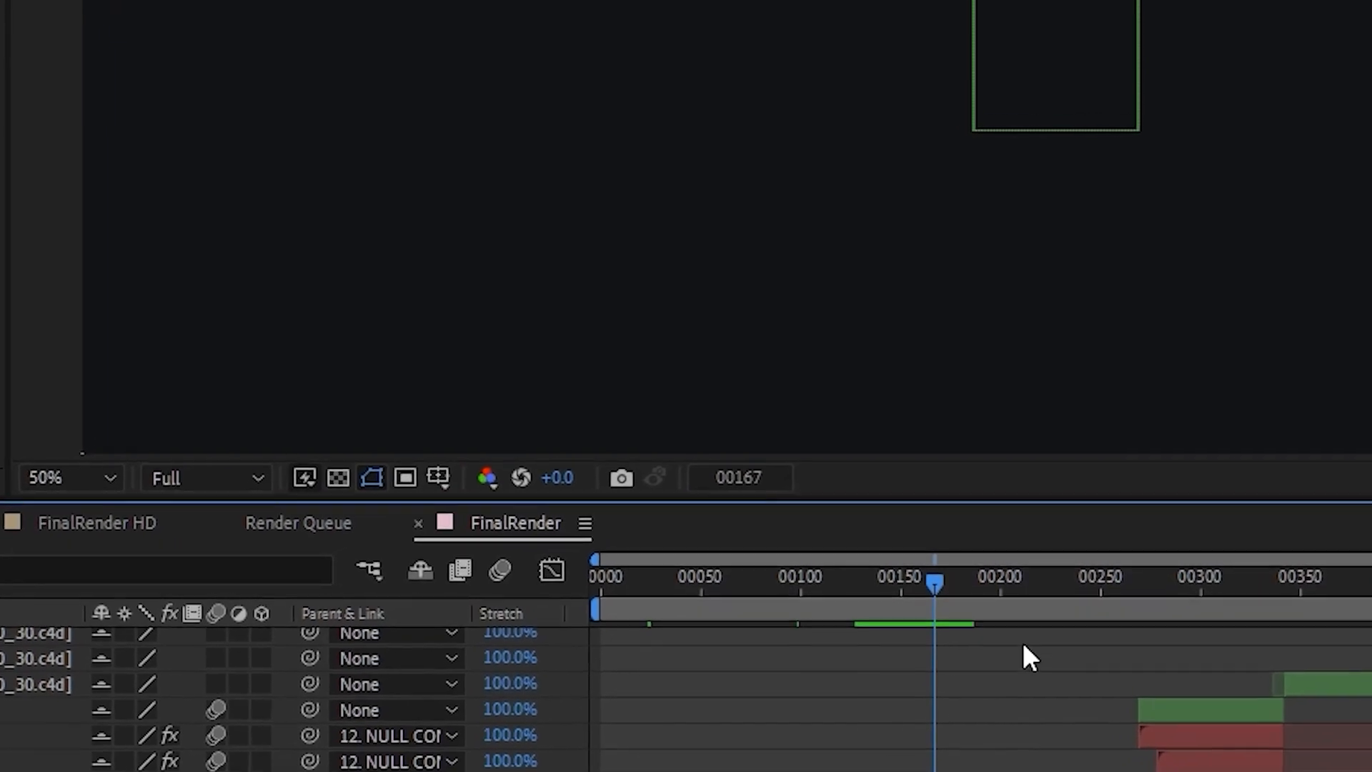
left_click(994, 587)
left_click_drag(997, 613, 1026, 625)
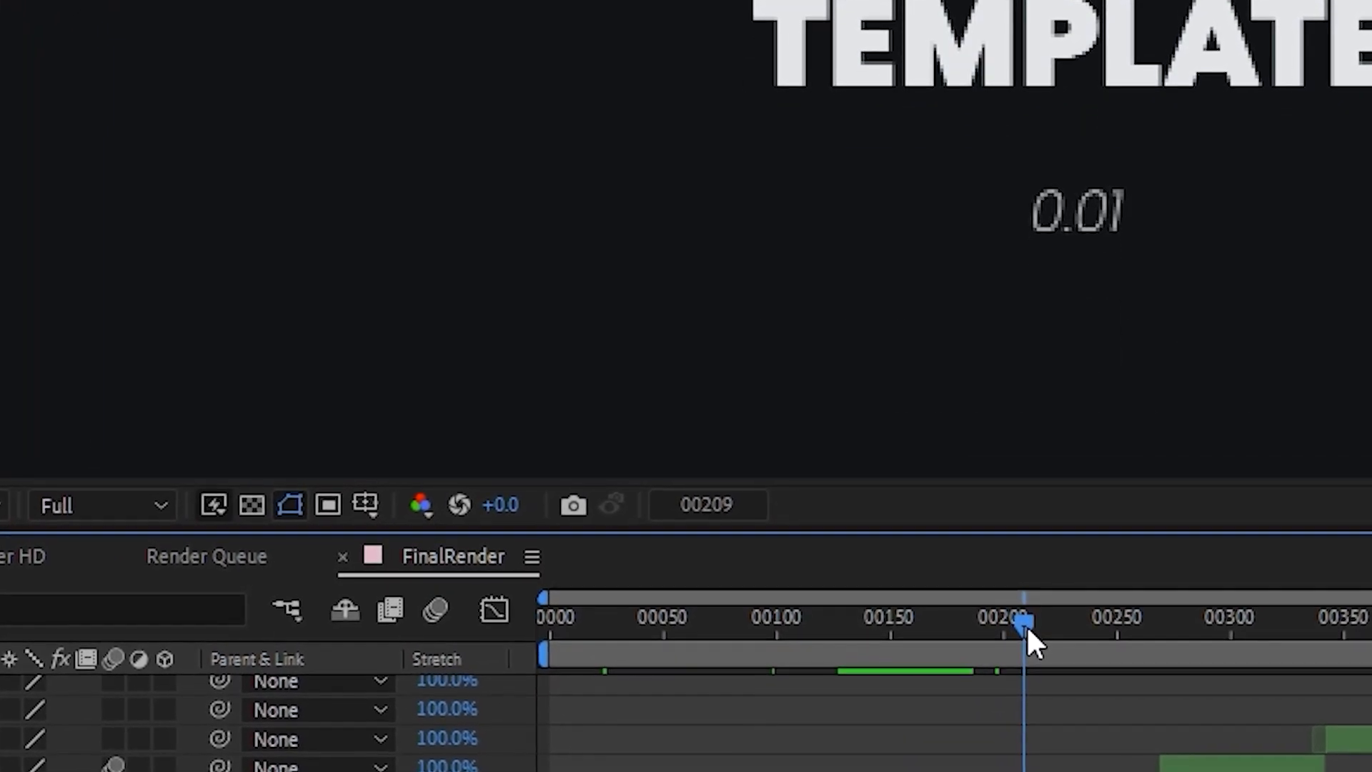
Move the playhead to frame 58 in FinalRender and open the nested SCENE 01 phone composition
left_click(679, 622)
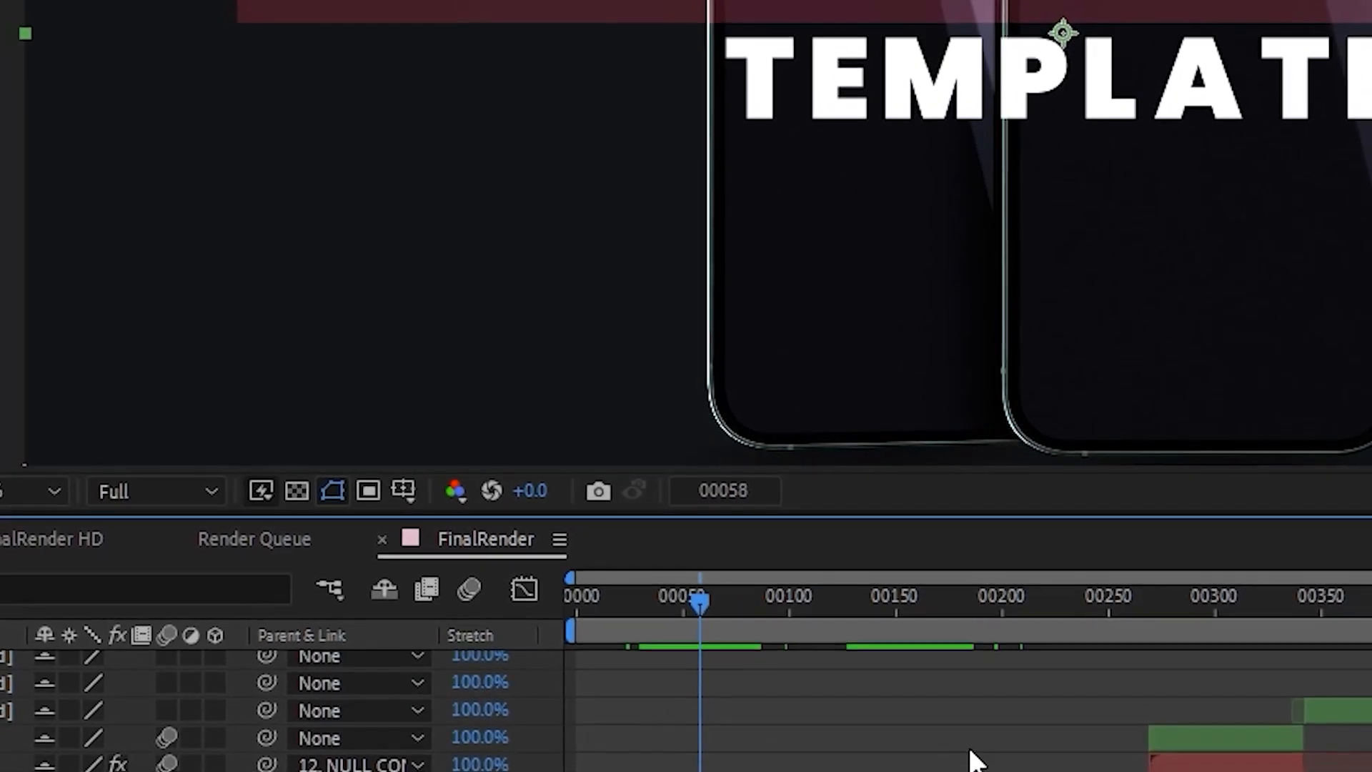
scroll(974, 758, "up", 5)
scroll(970, 743, "down", 3)
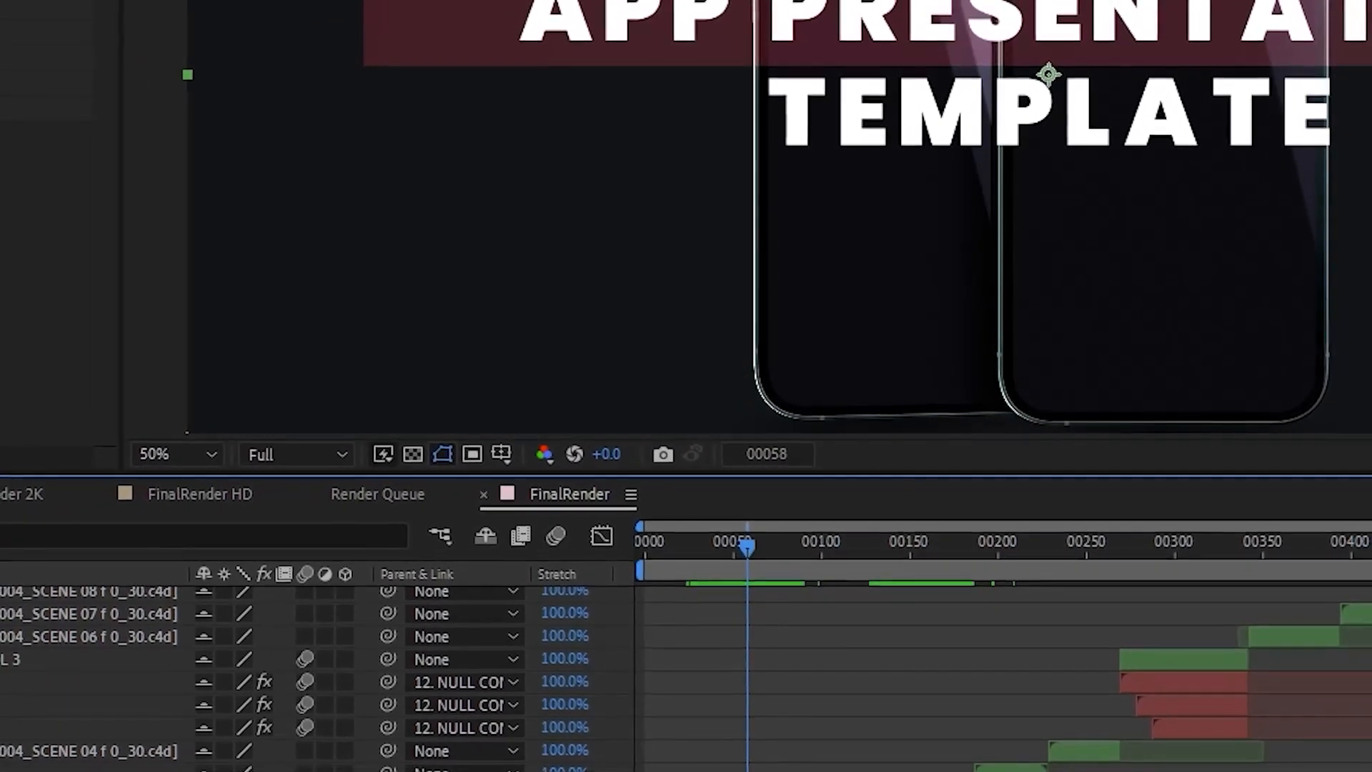
double_click(93, 769)
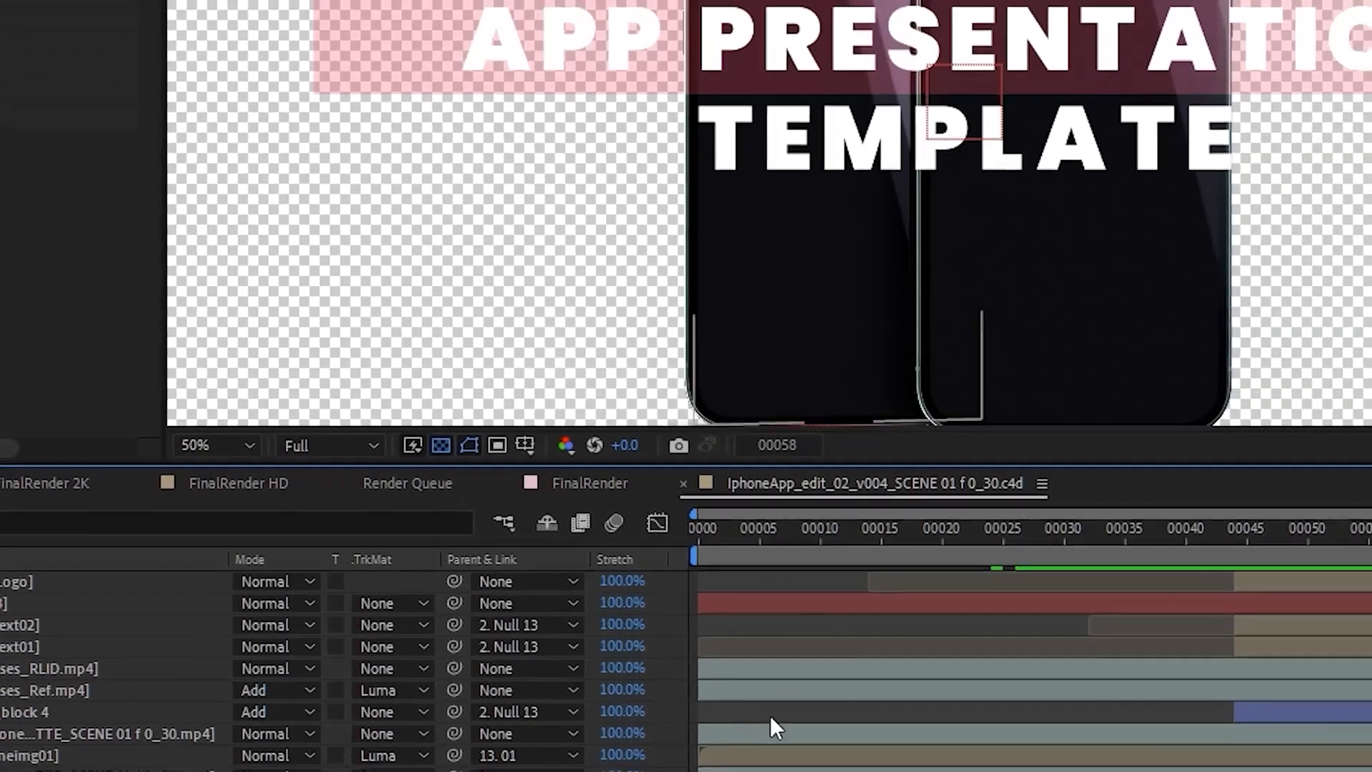
Review the SCENE 01 layers and toggle the sceneimg02 layer's visibility off and back on to identify its phone screen
scroll(1286, 222, "down", 2)
scroll(1275, 230, "up", 2)
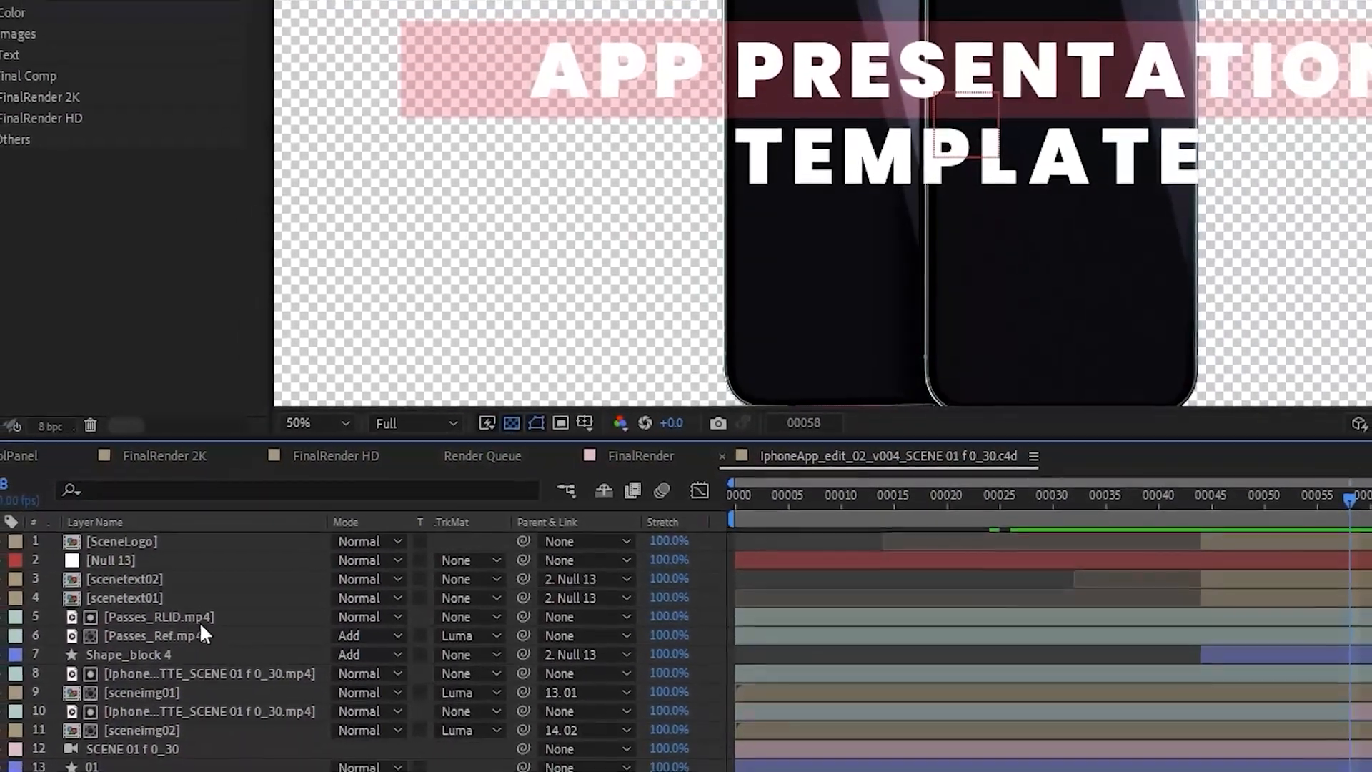
scroll(203, 619, "down", 2)
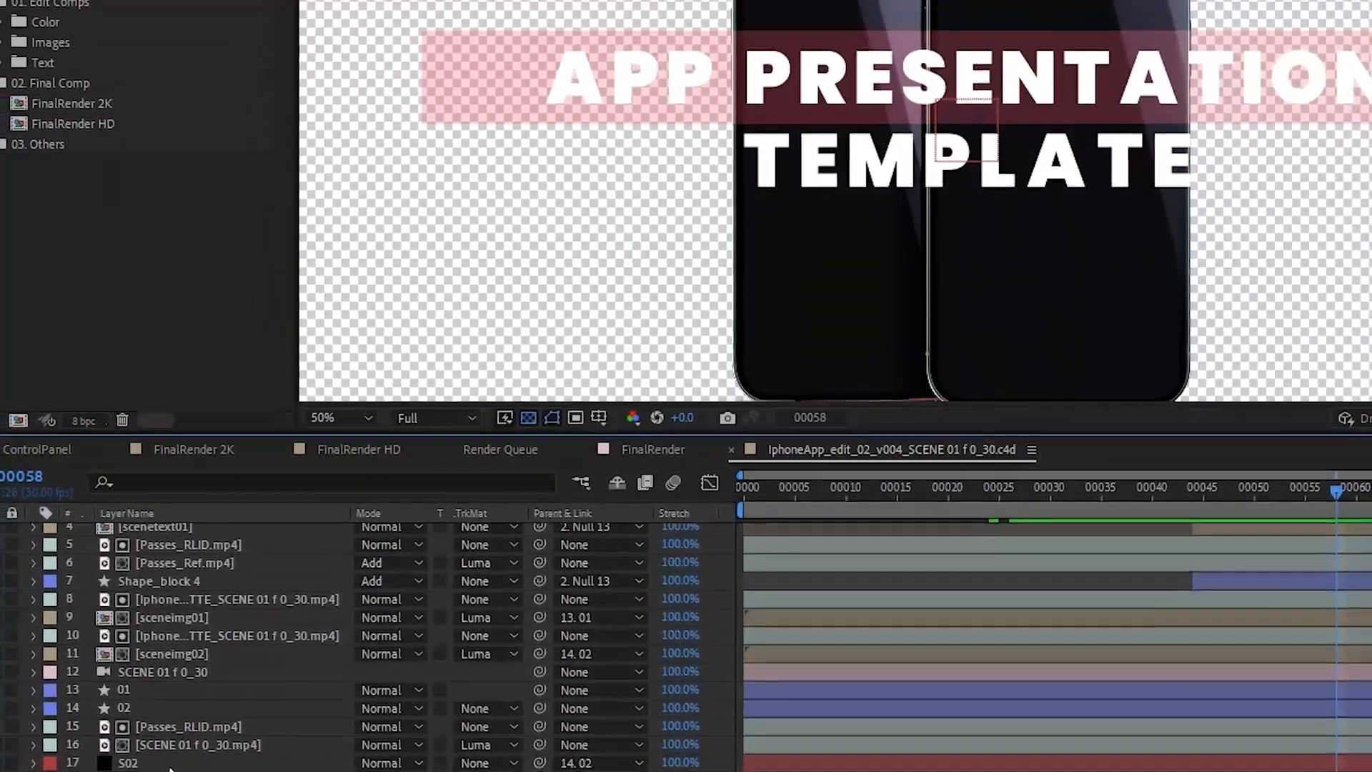
scroll(230, 682, "up", 2)
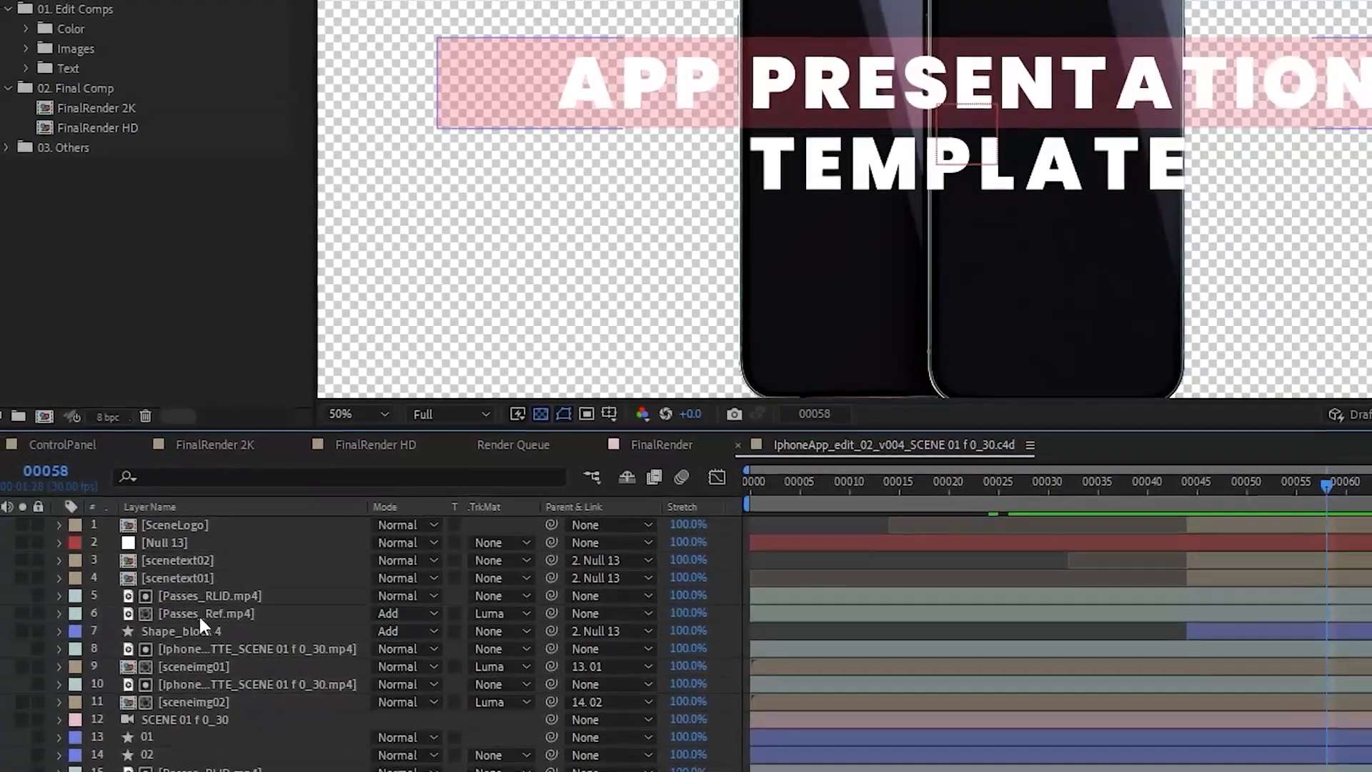
left_click(200, 698)
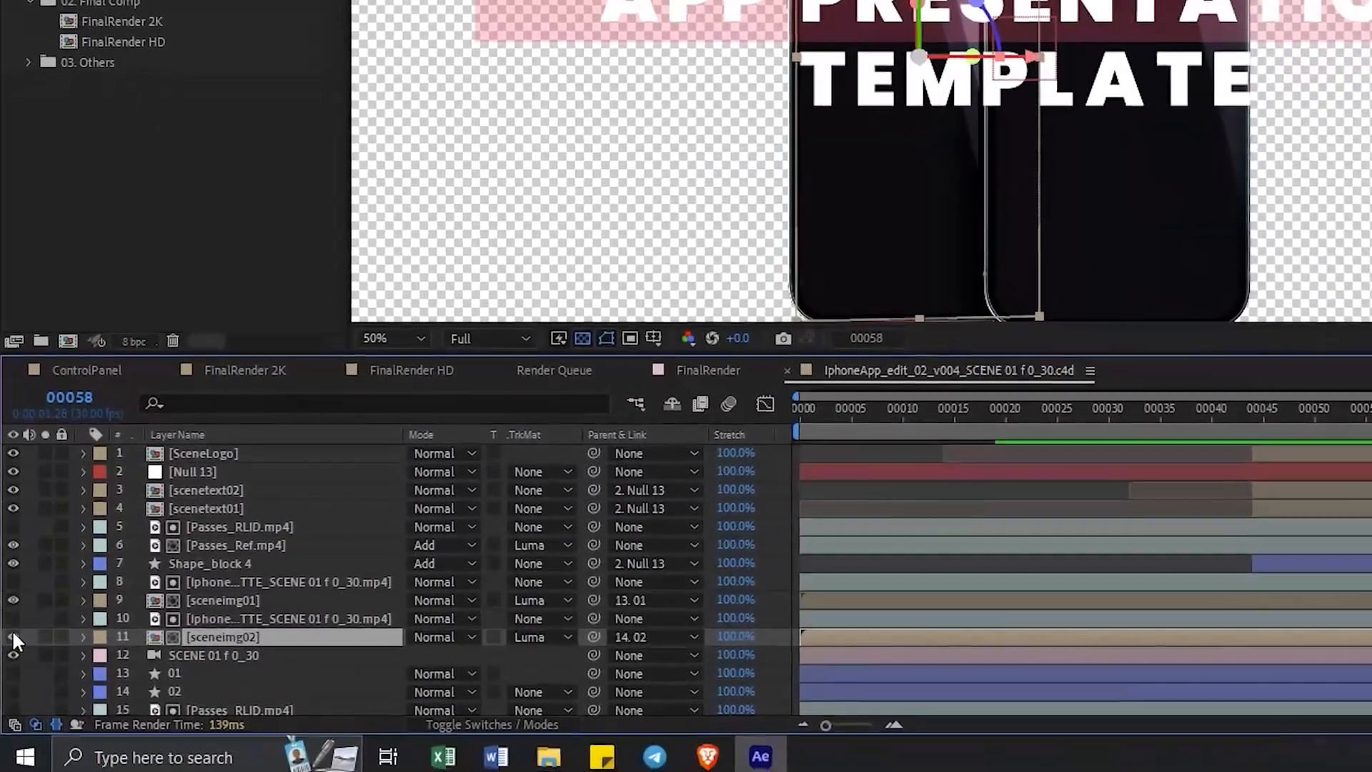
left_click(13, 637)
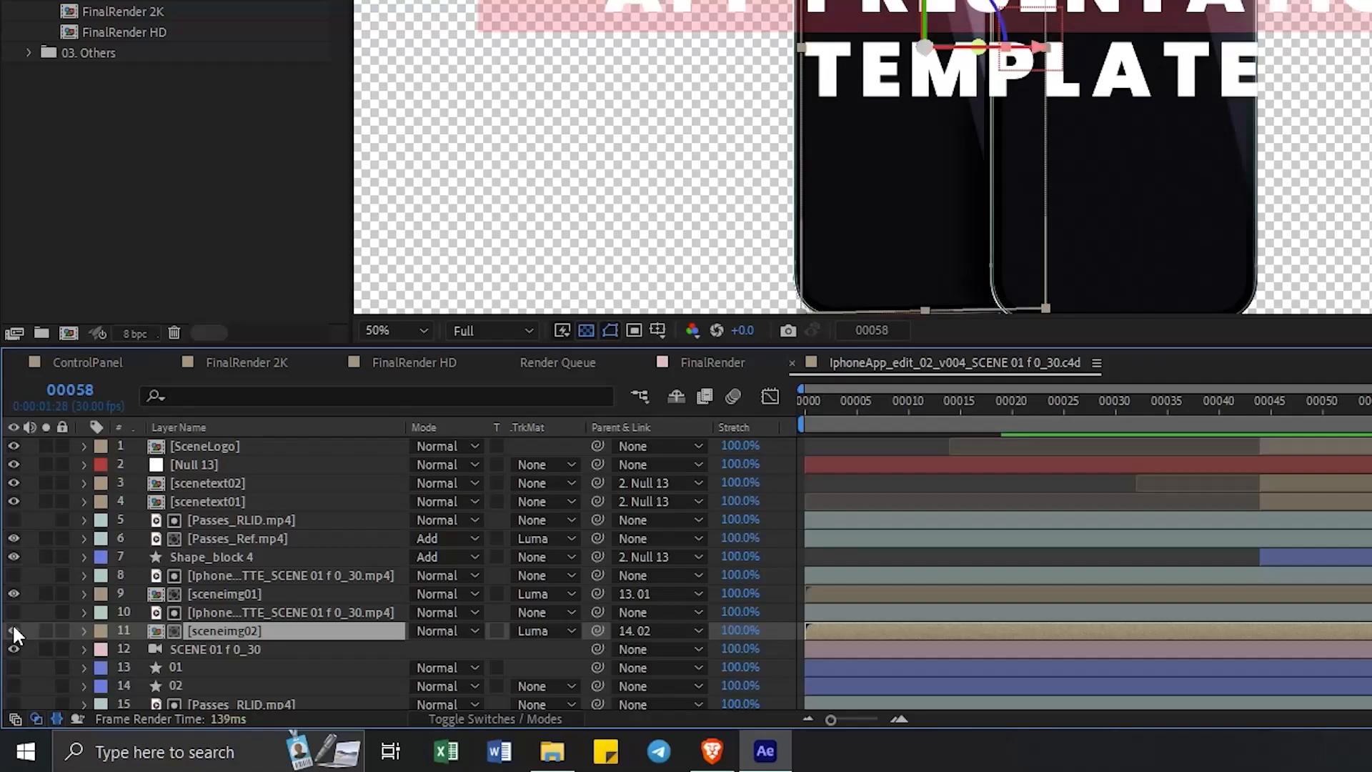
left_click(14, 630)
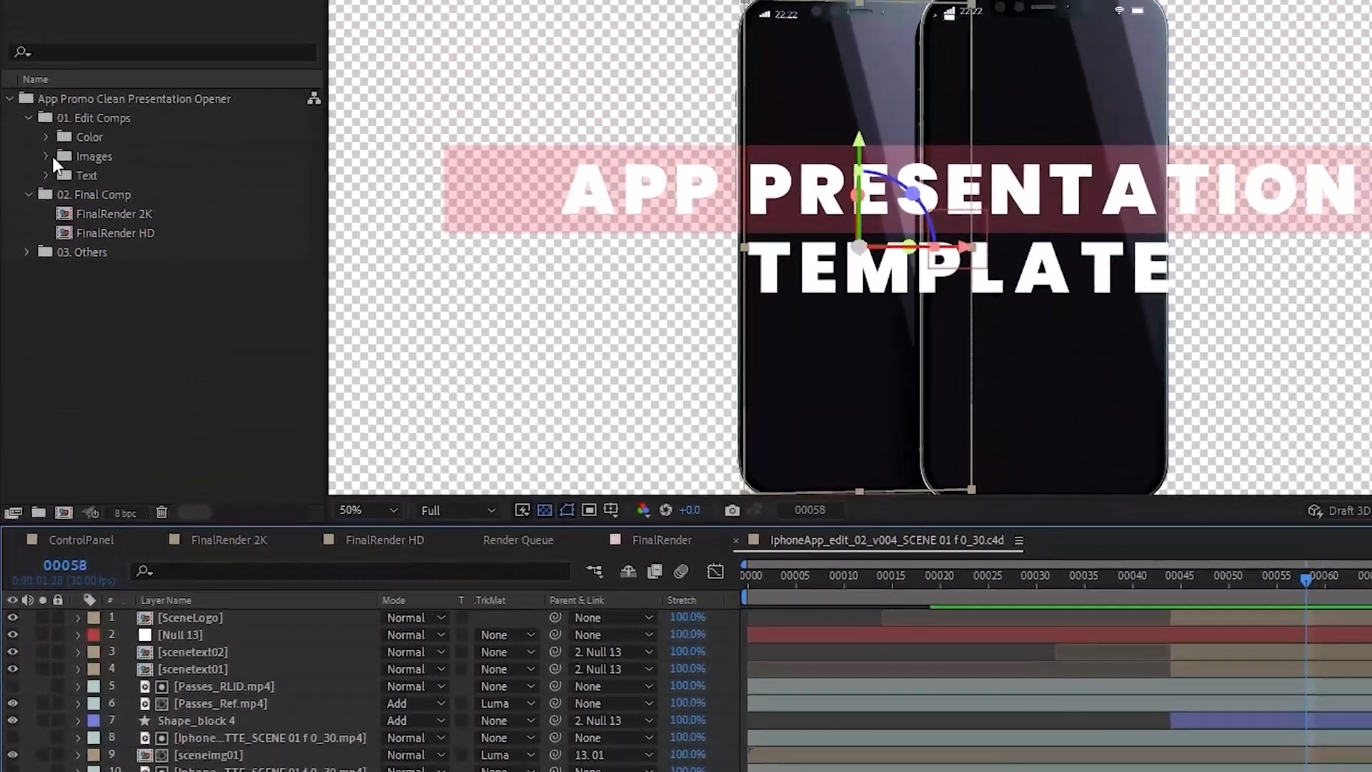
Expand the Images folder under 01. Edit Comps and open the Img01 composition
left_click(91, 85)
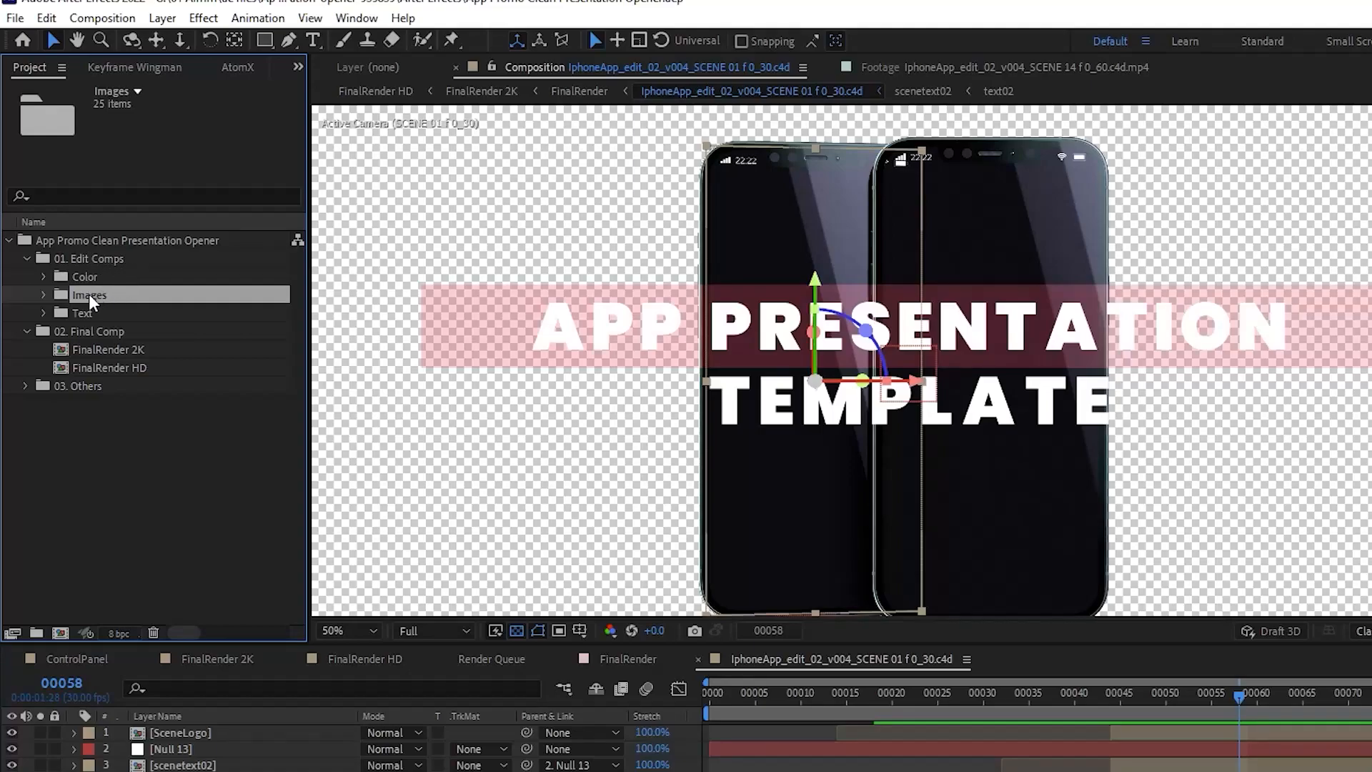
left_click(45, 296)
scroll(140, 379, "down", 3)
scroll(139, 429, "up", 5)
left_click(134, 320)
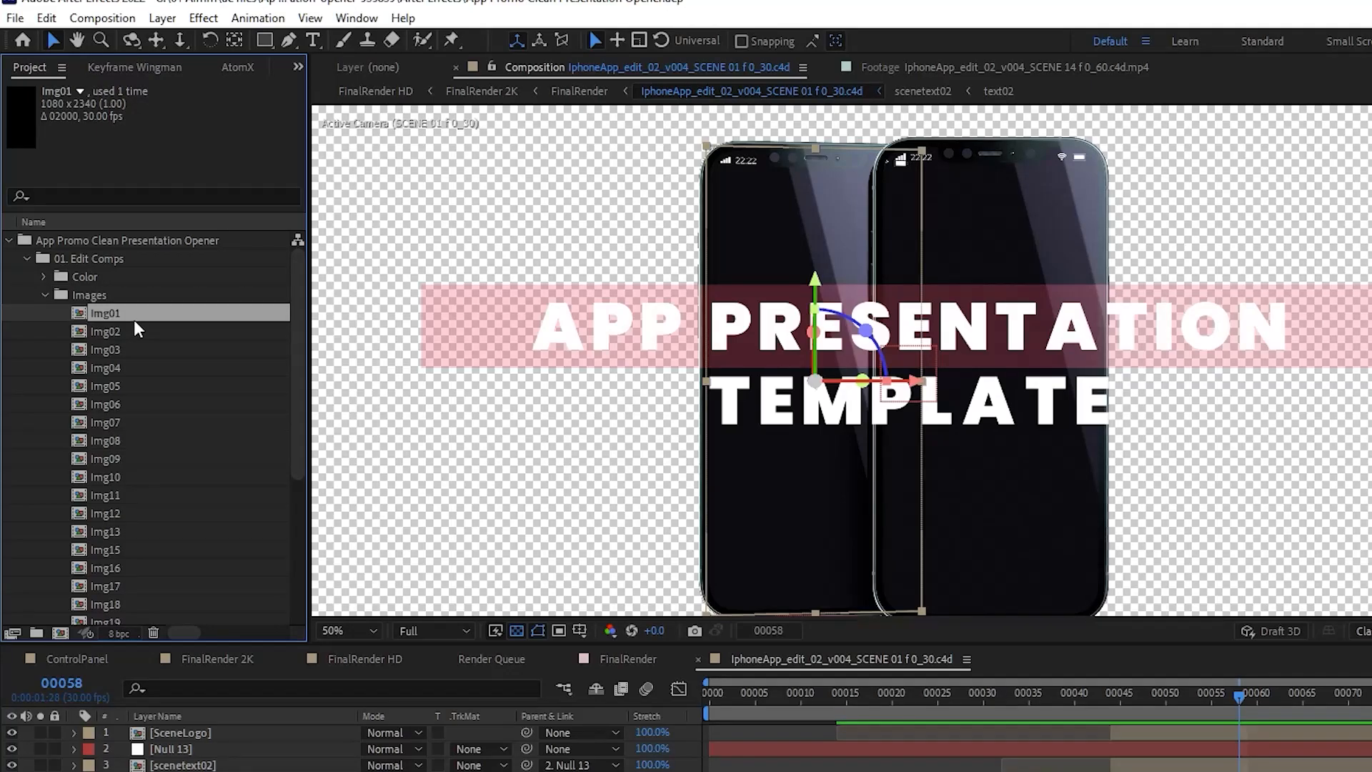
double_click(126, 313)
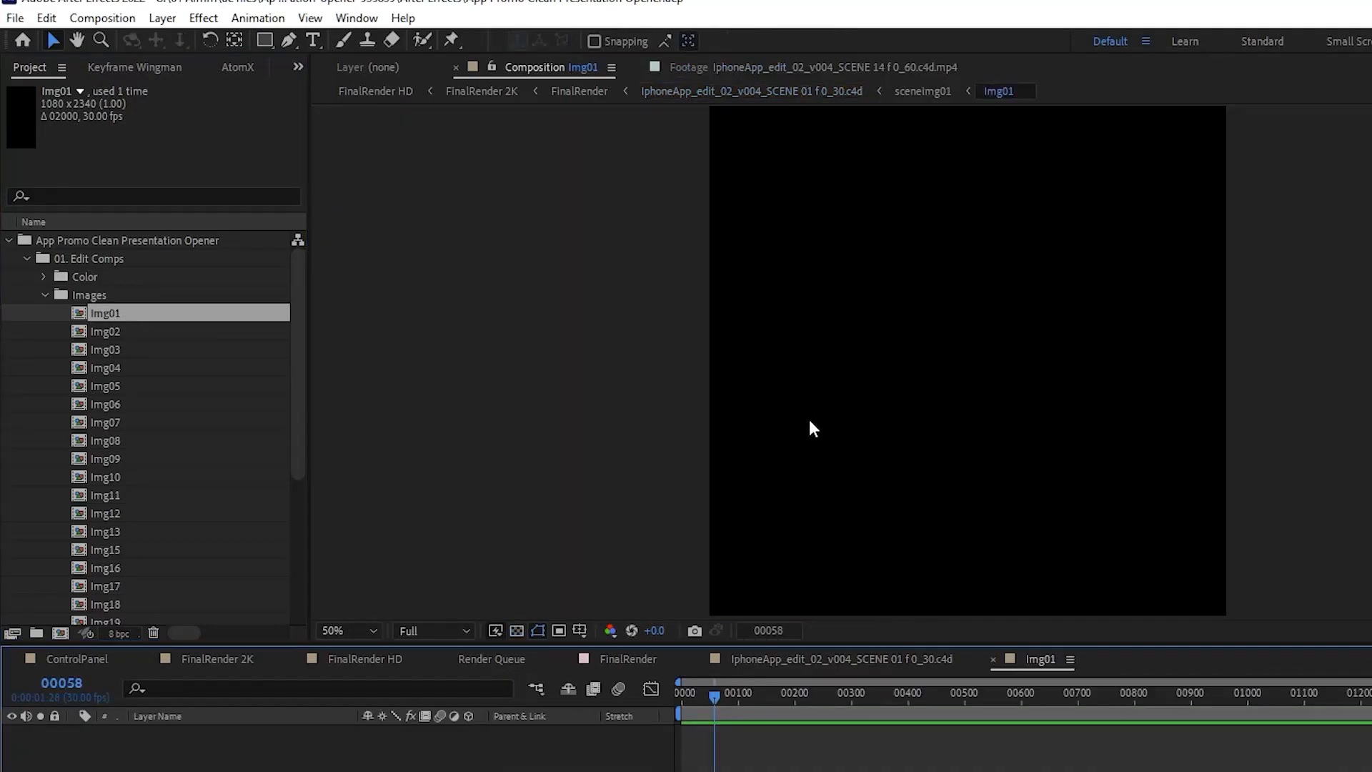
Fit the whole Img01 frame in the viewer and turn on its transparency grid
key("comma")
key("comma")
key("period")
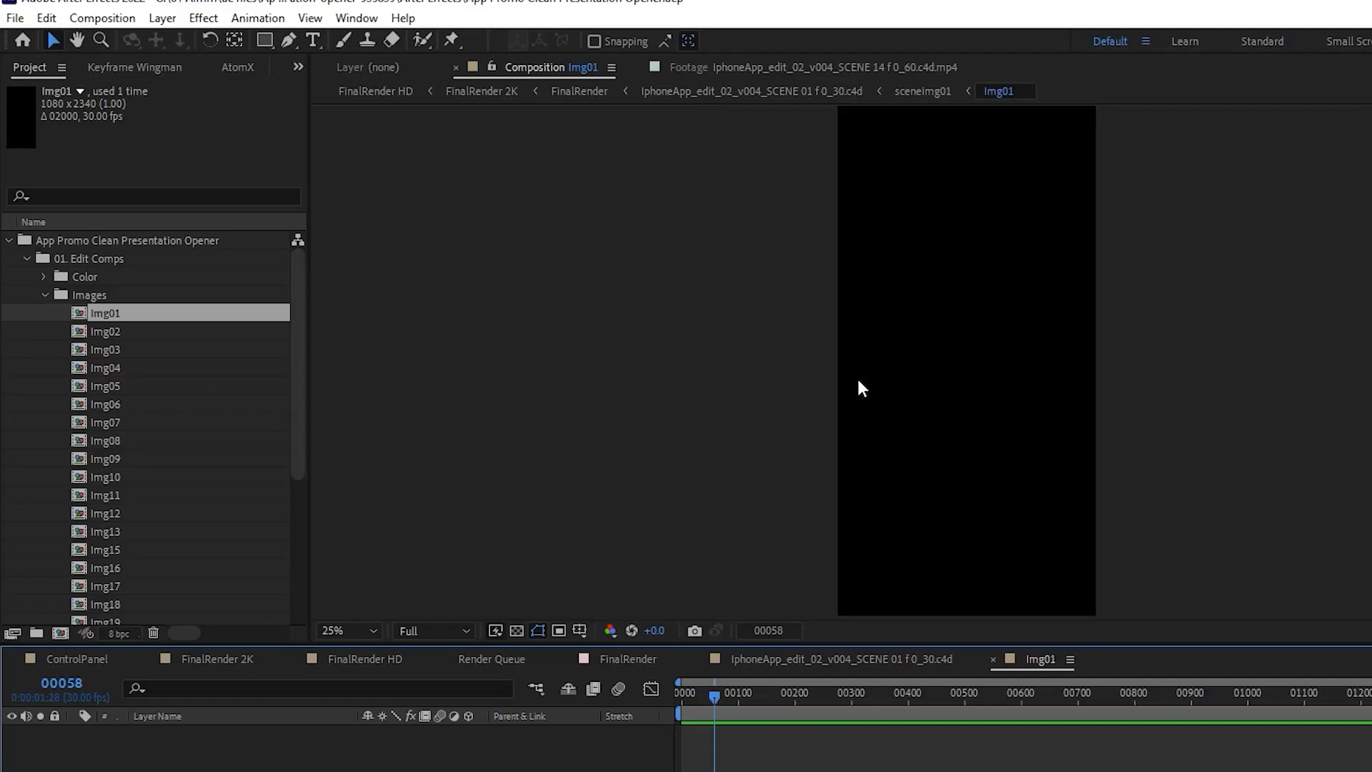
left_click(518, 630)
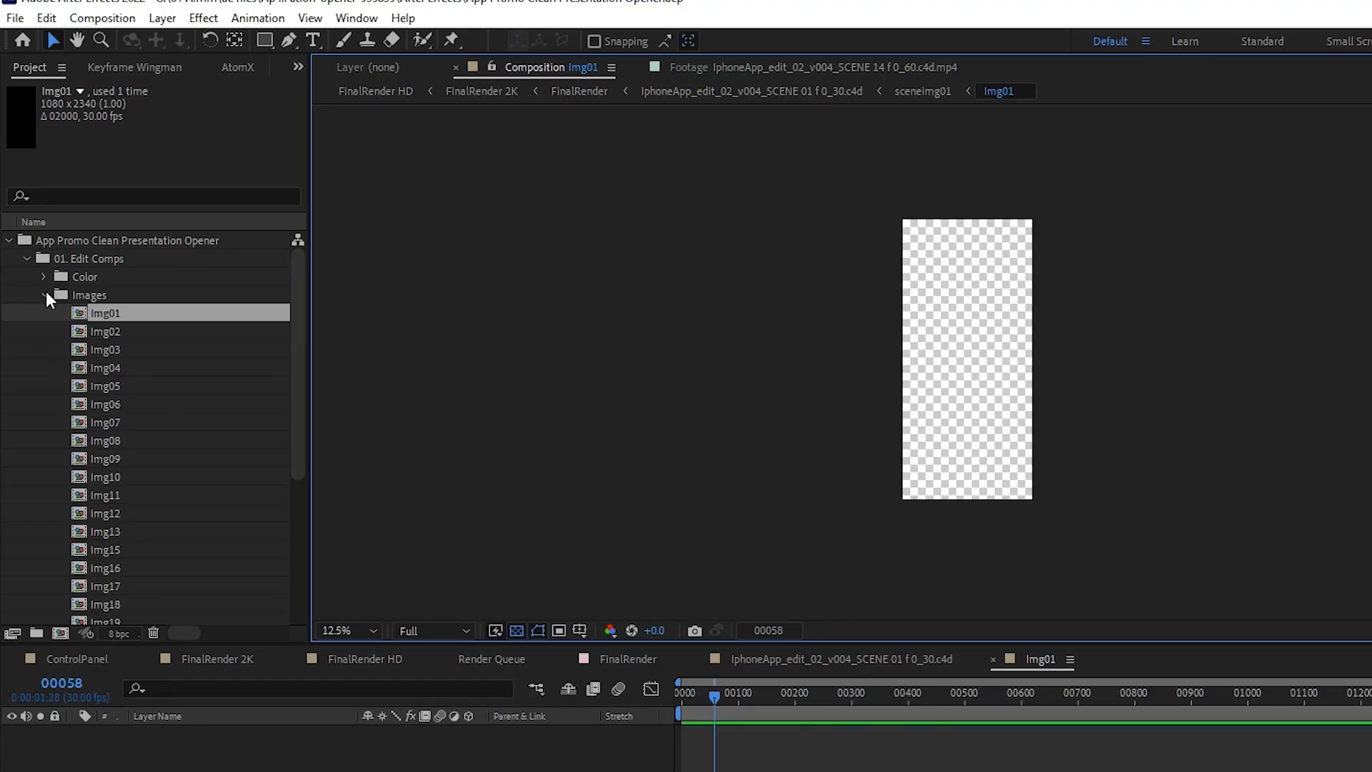
Collapse the template's project folder and import fake likes.jpg from the images folder as footage
left_click(10, 240)
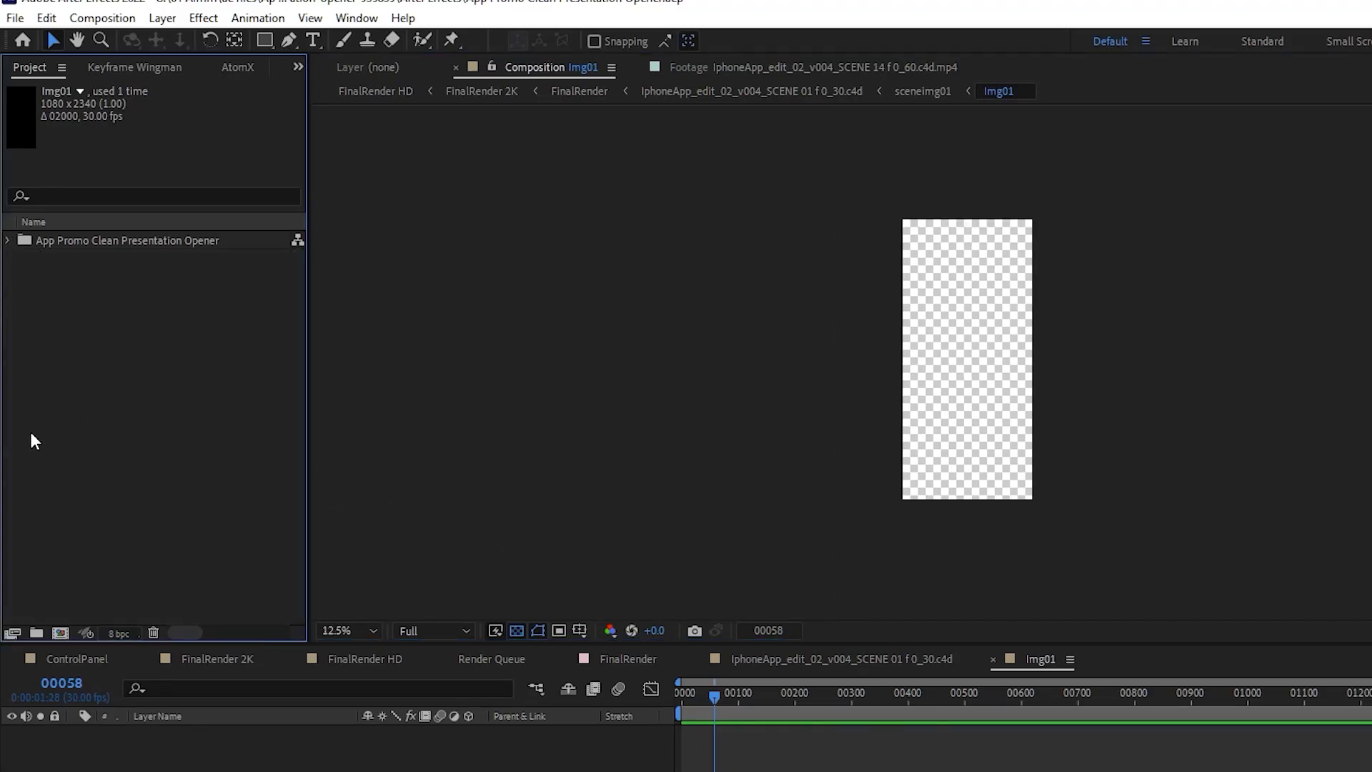
double_click(45, 310)
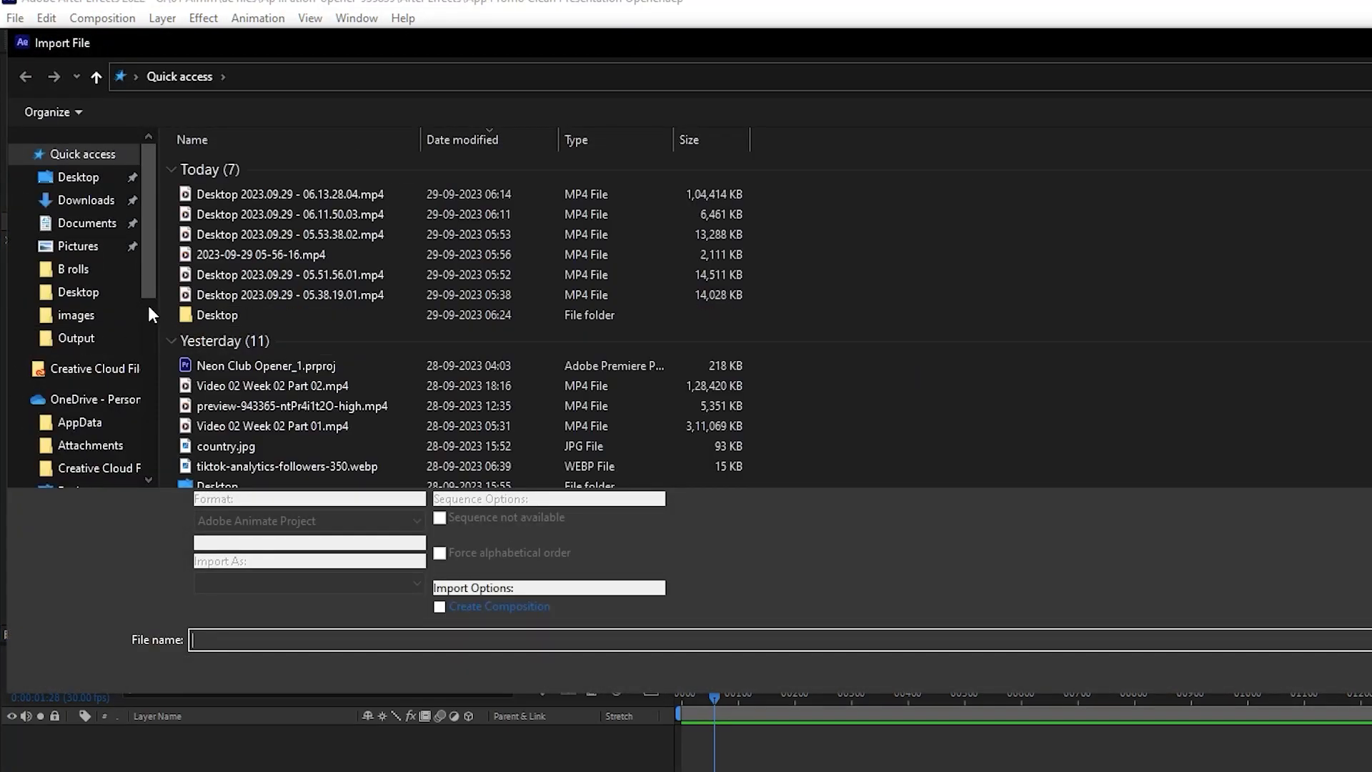
left_click(86, 269)
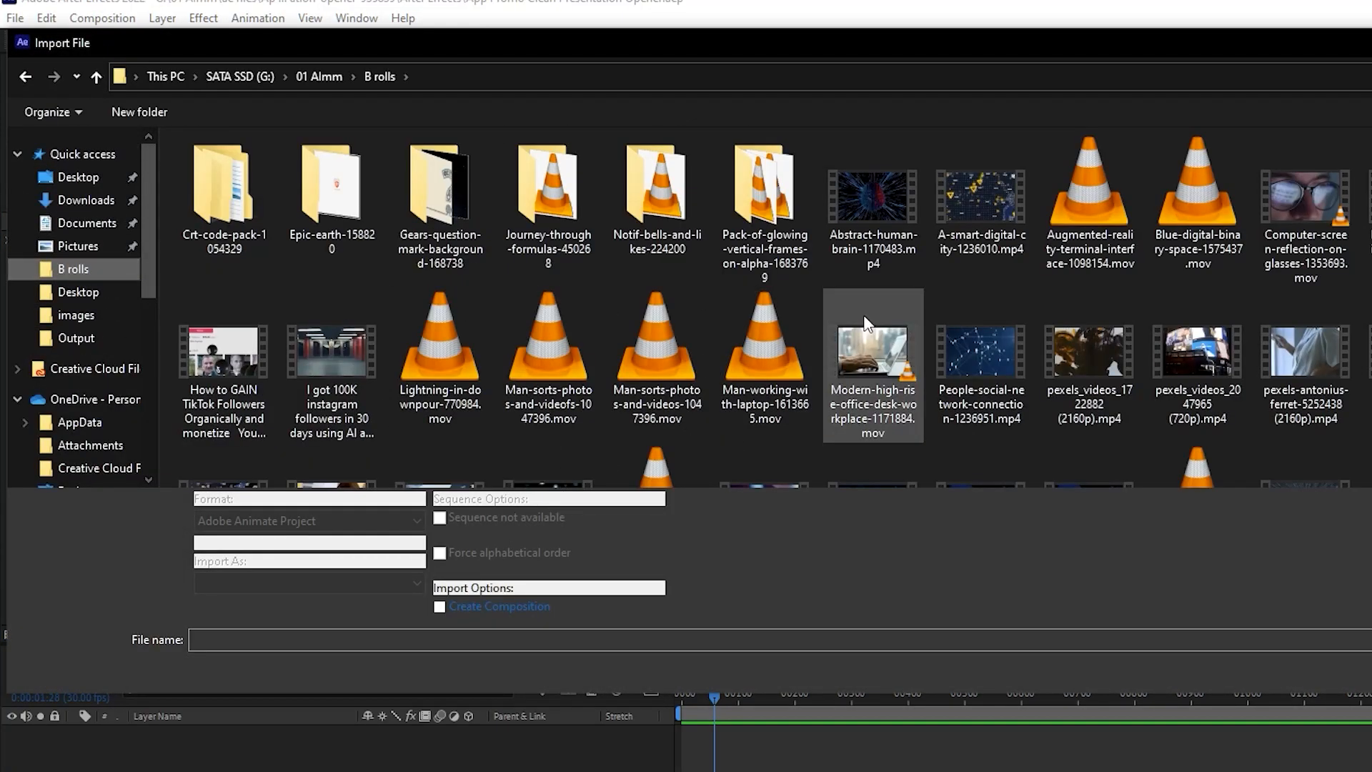
left_click(76, 315)
left_click(657, 187)
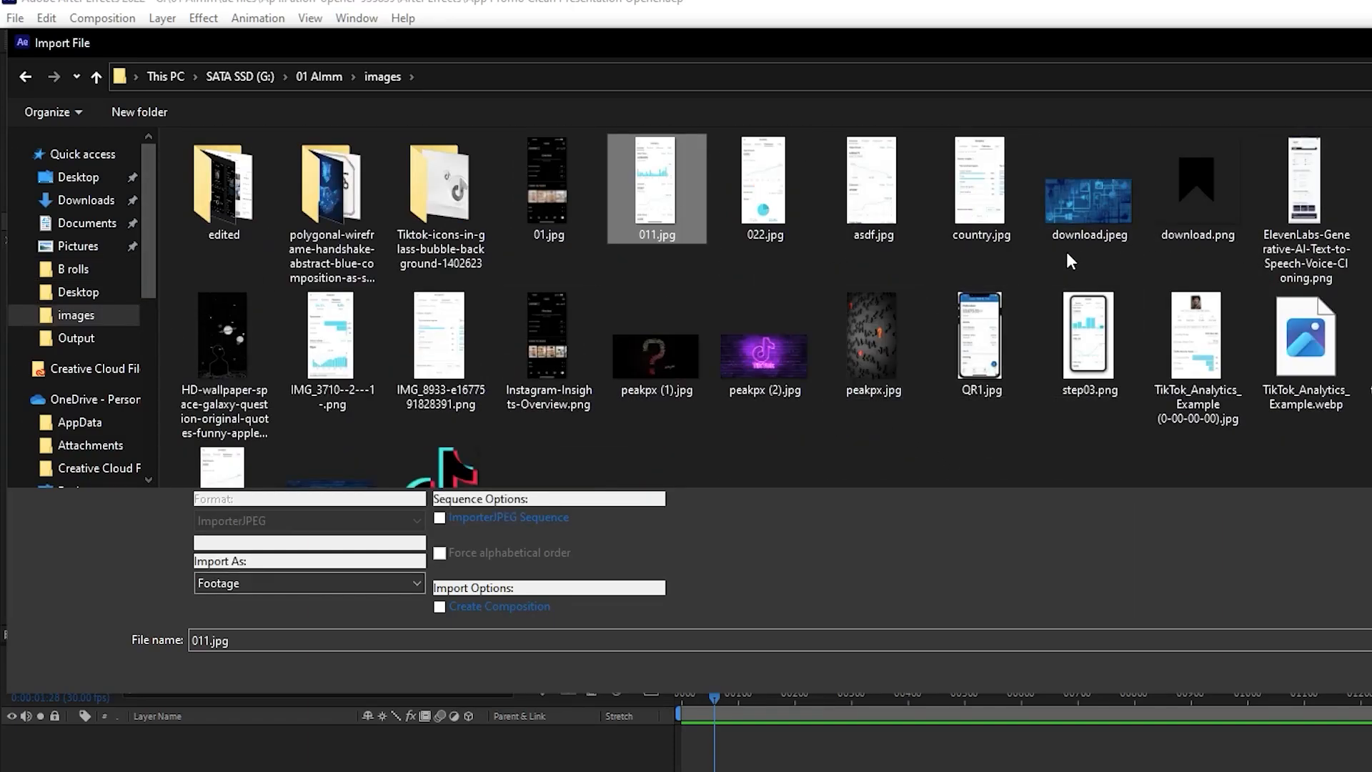
type("fake likes.jpg")
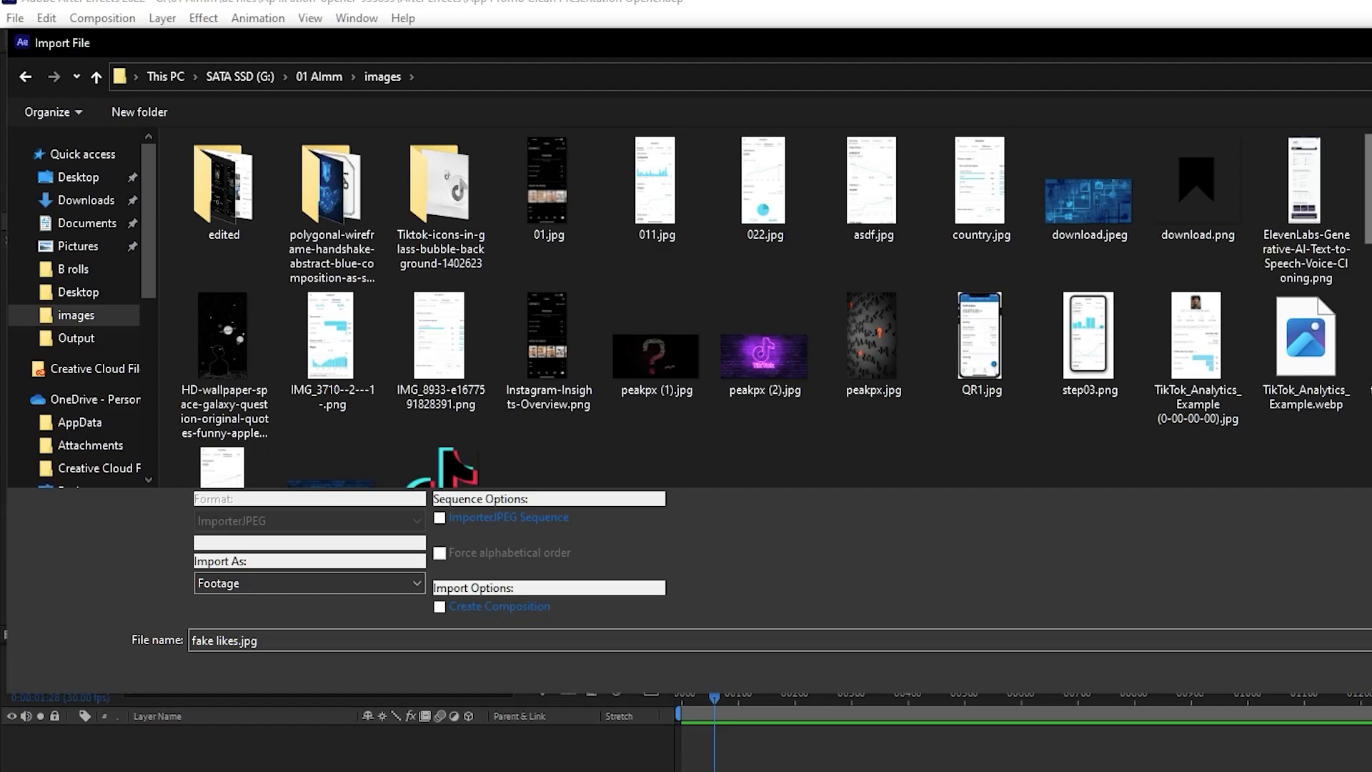
key("Return")
Add fake likes.jpg to the Img01 composition as a layer and set its scale to 190%
left_click_drag(137, 260, 265, 756)
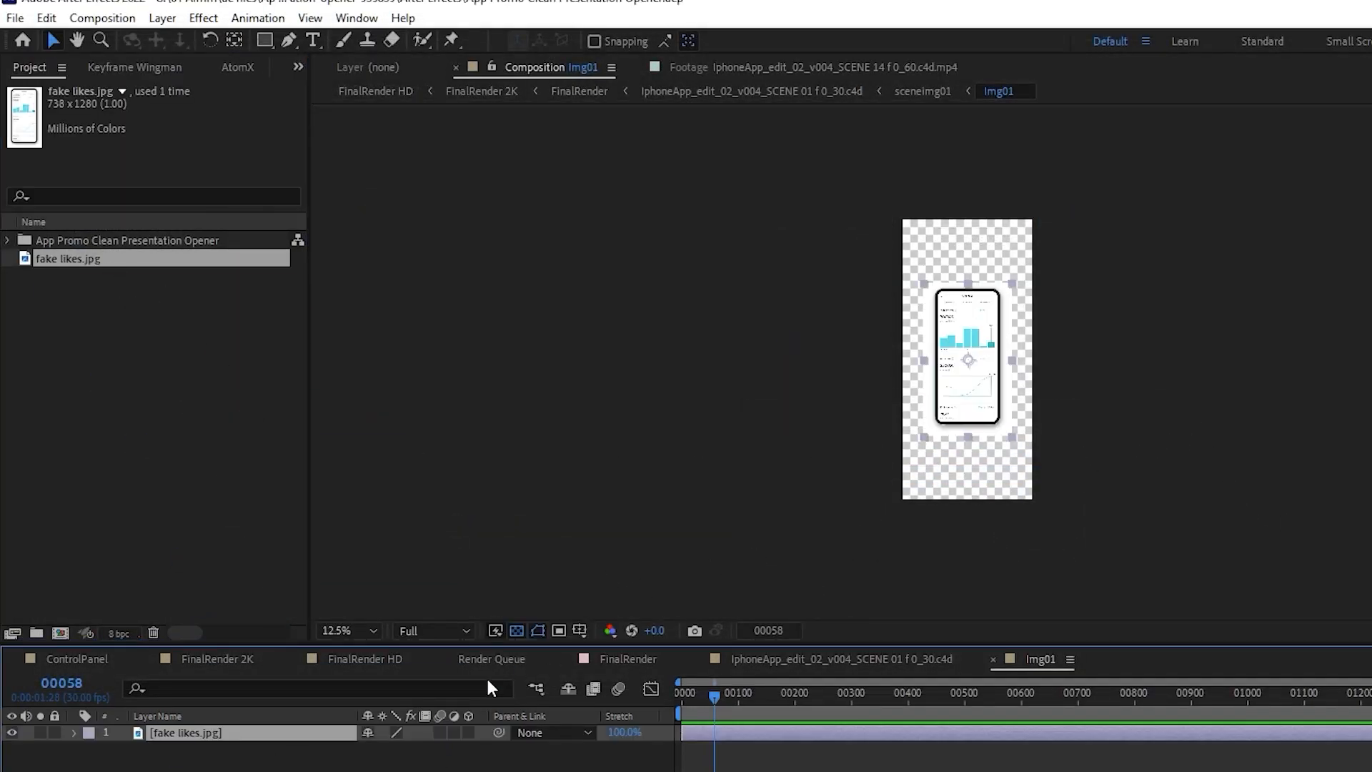
key("s")
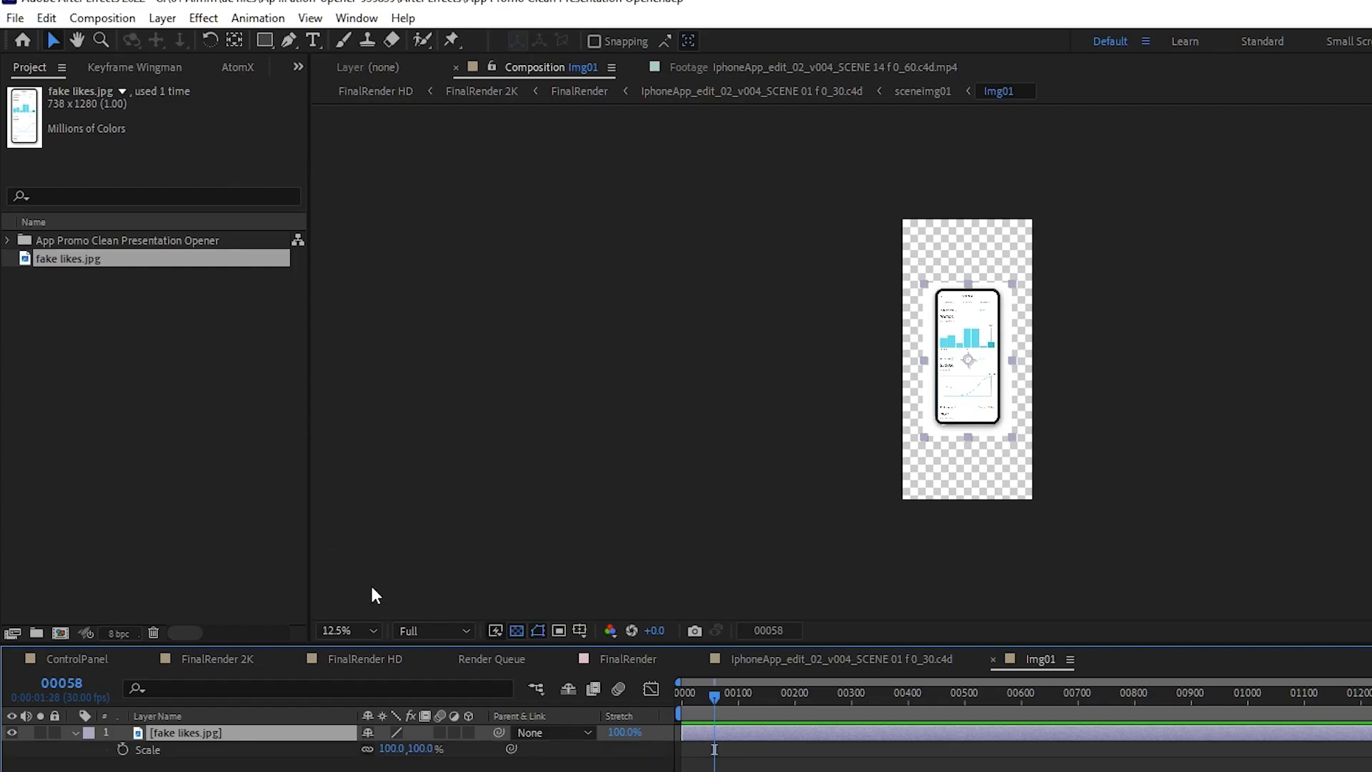
left_click_drag(431, 759, 511, 756)
scroll(967, 360, "up", 1)
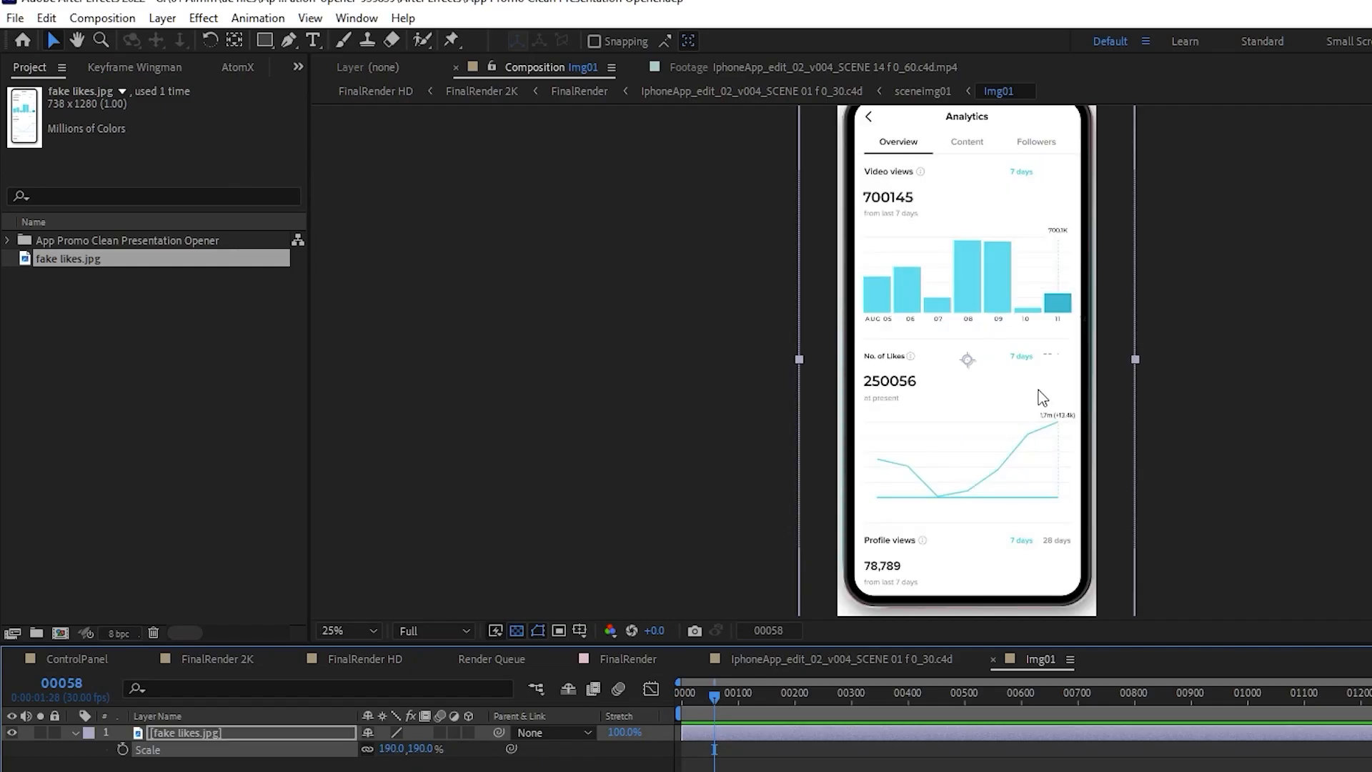
scroll(1038, 390, "down", 1)
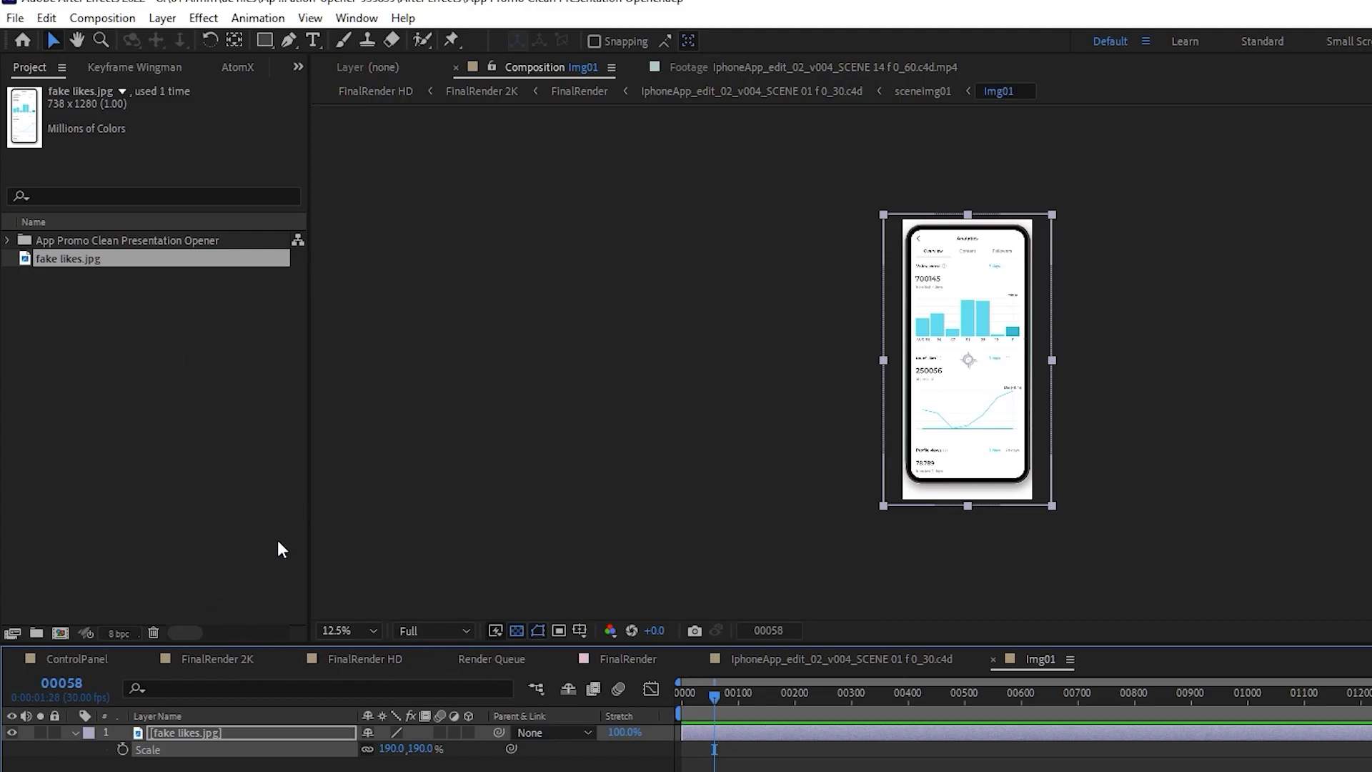
Check the placed image on the phone in FinalRender HD and set the preview resolution to Full
left_click(380, 667)
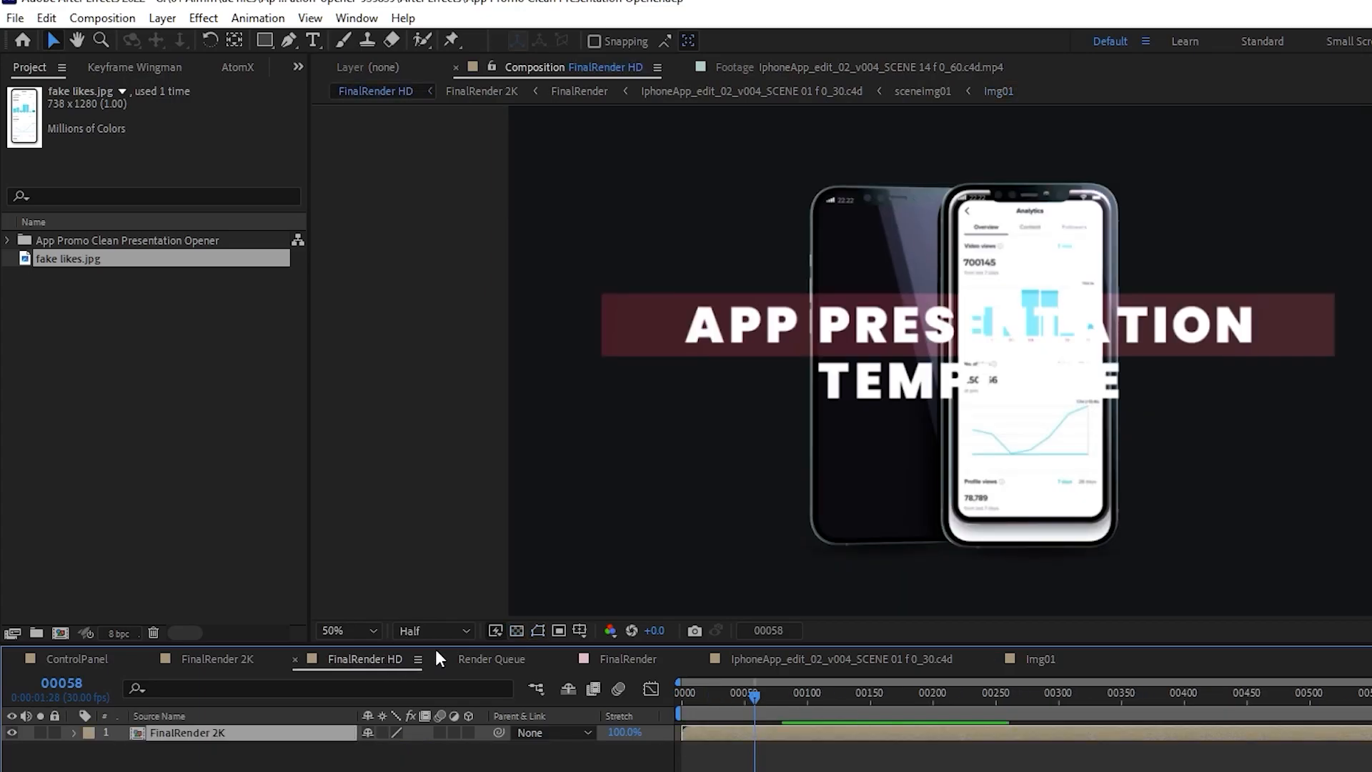
scroll(977, 307, "up", 2)
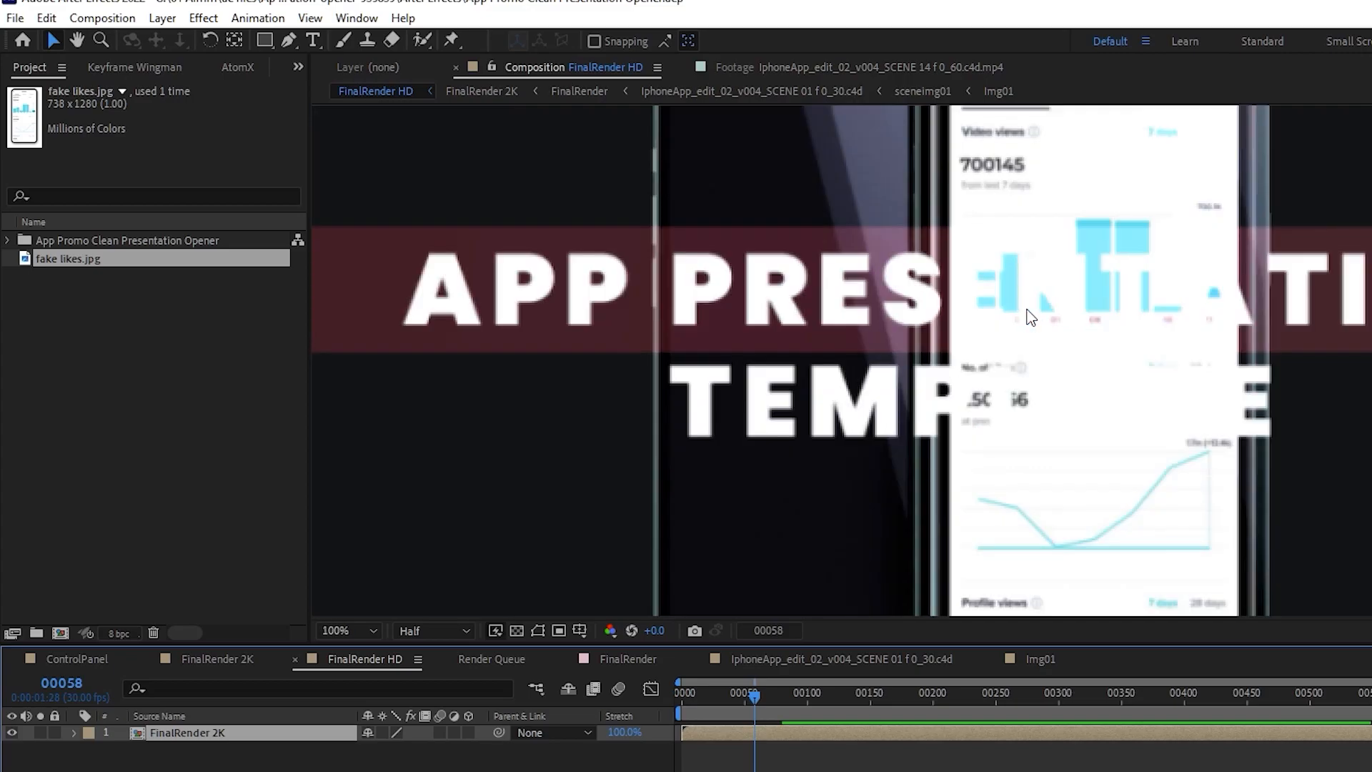
scroll(1030, 316, "down", 1)
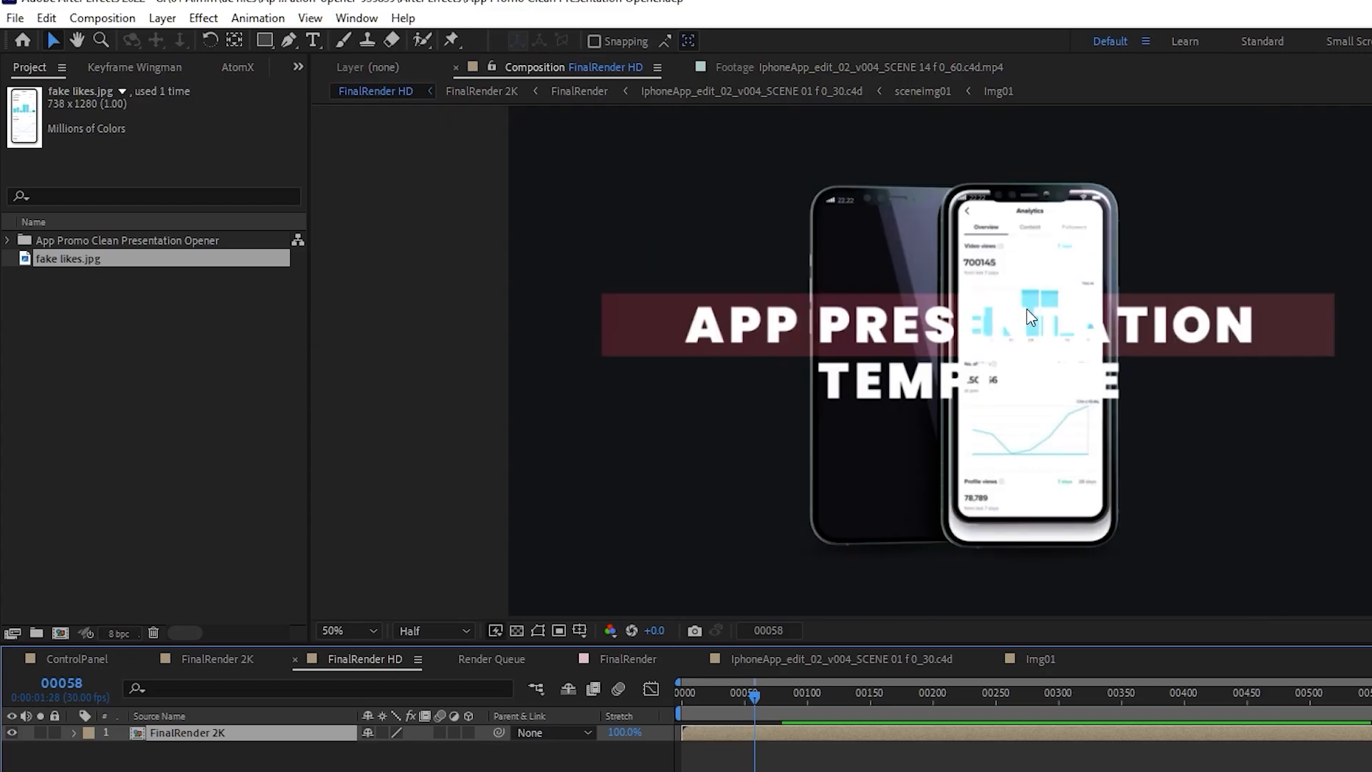
left_click(422, 631)
left_click(433, 674)
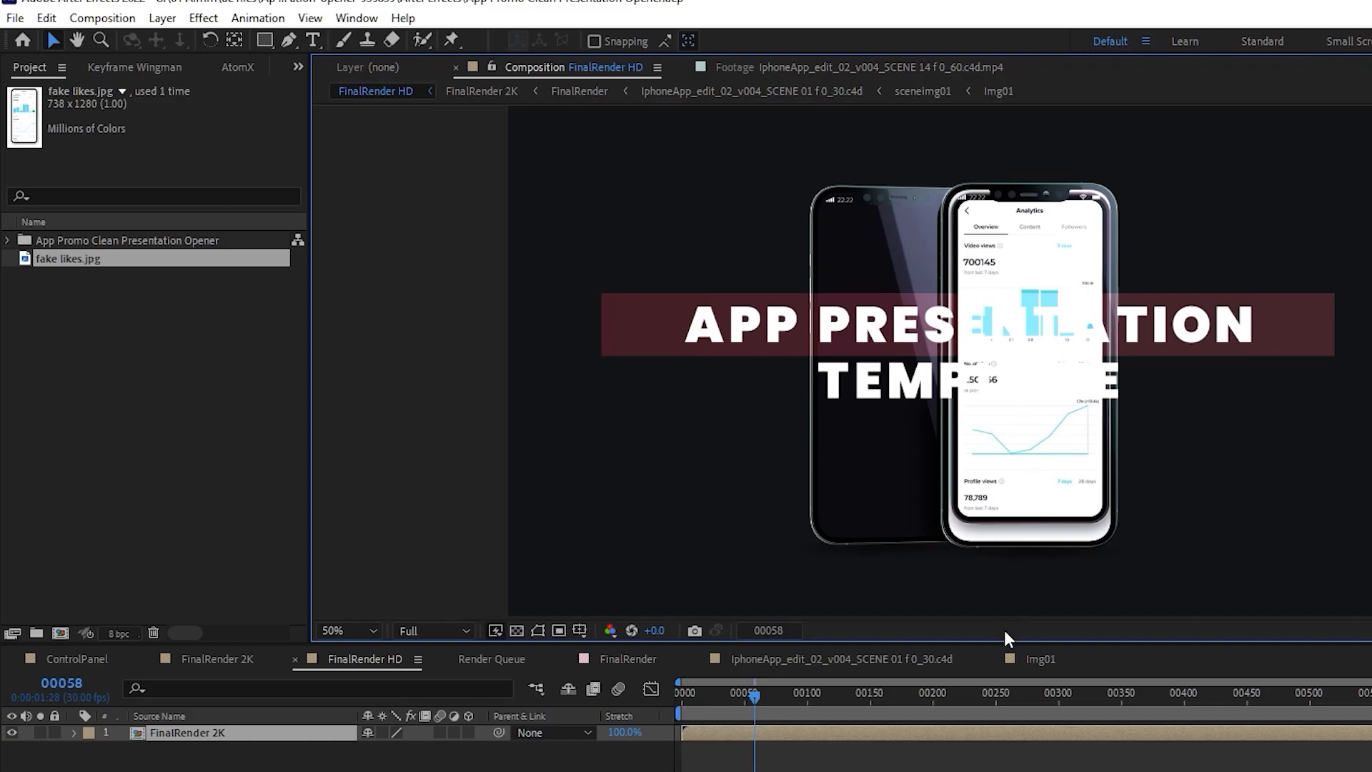
Increase the fake likes.jpg layer's scale in Img01 to 218% and check the fit in FinalRender HD
left_click(1041, 660)
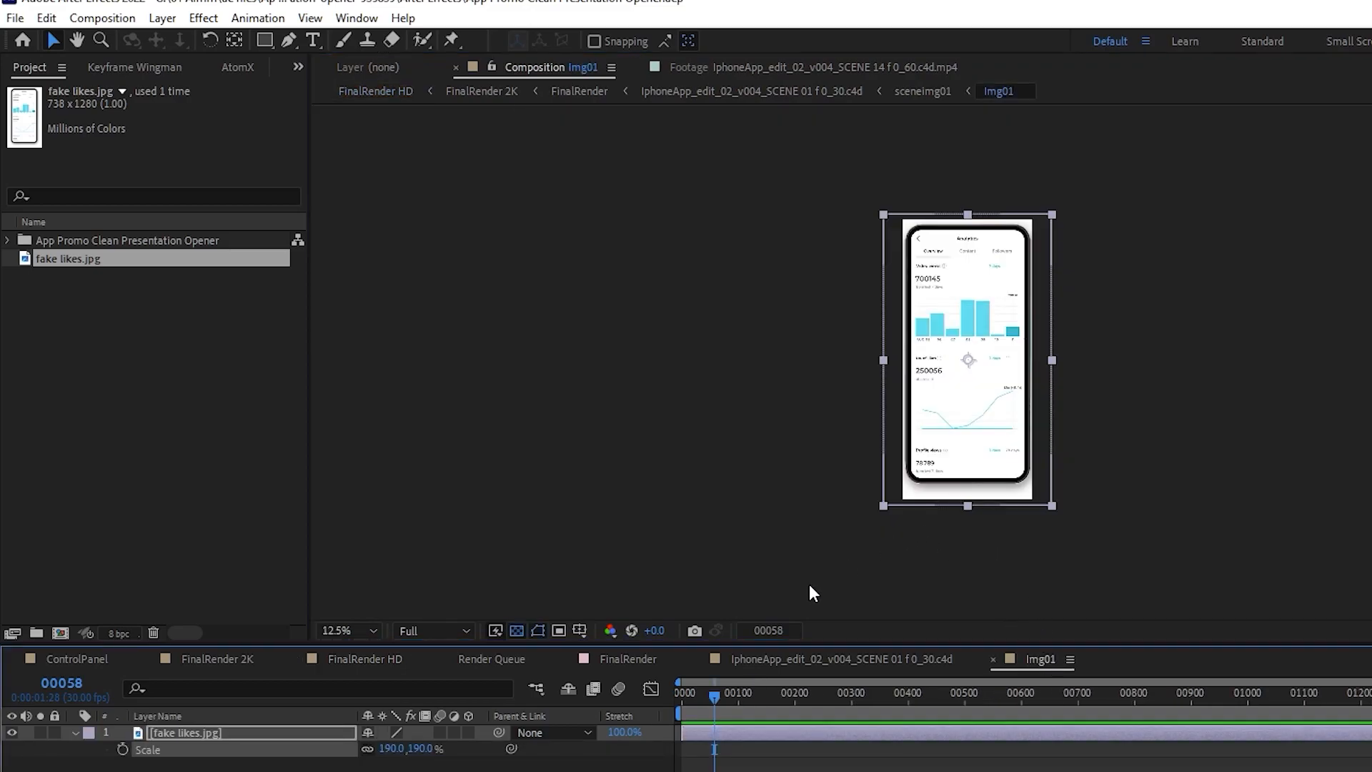
left_click_drag(421, 750, 447, 749)
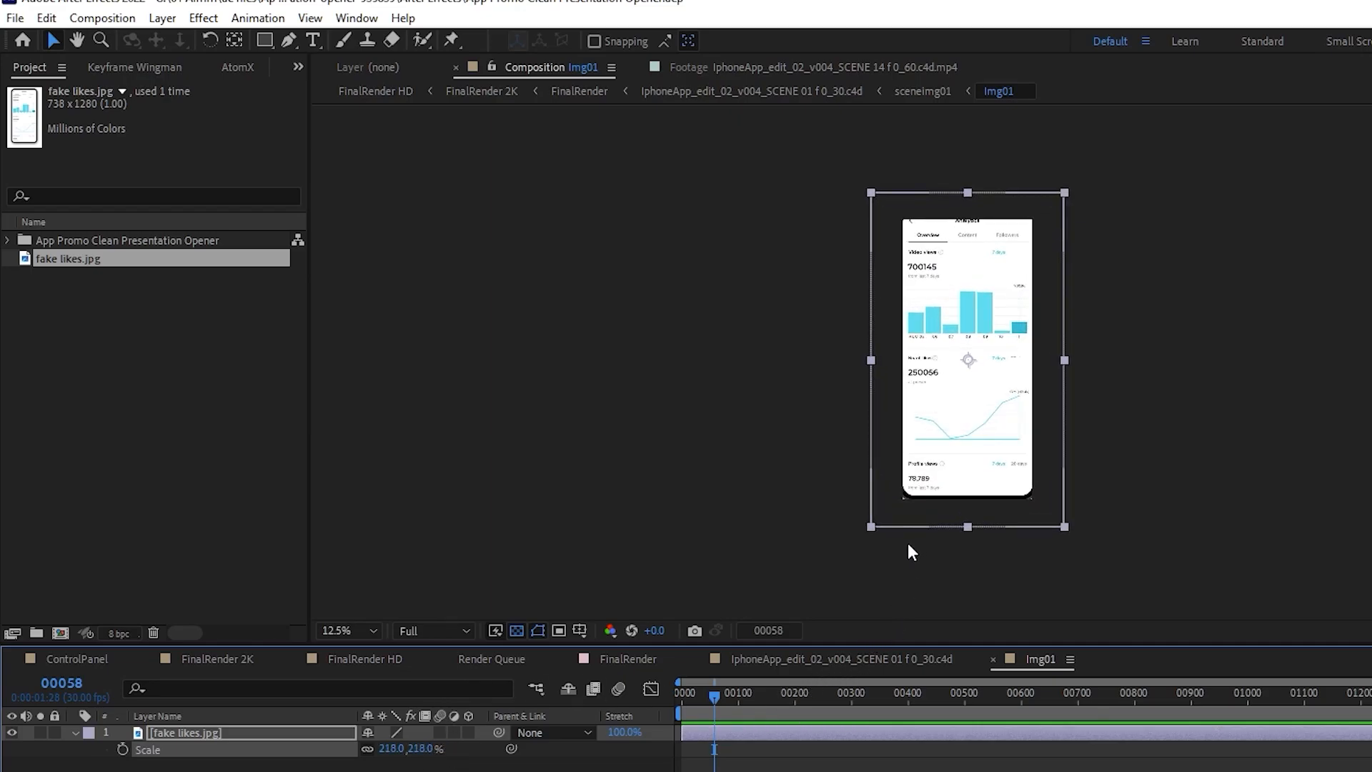
left_click(387, 655)
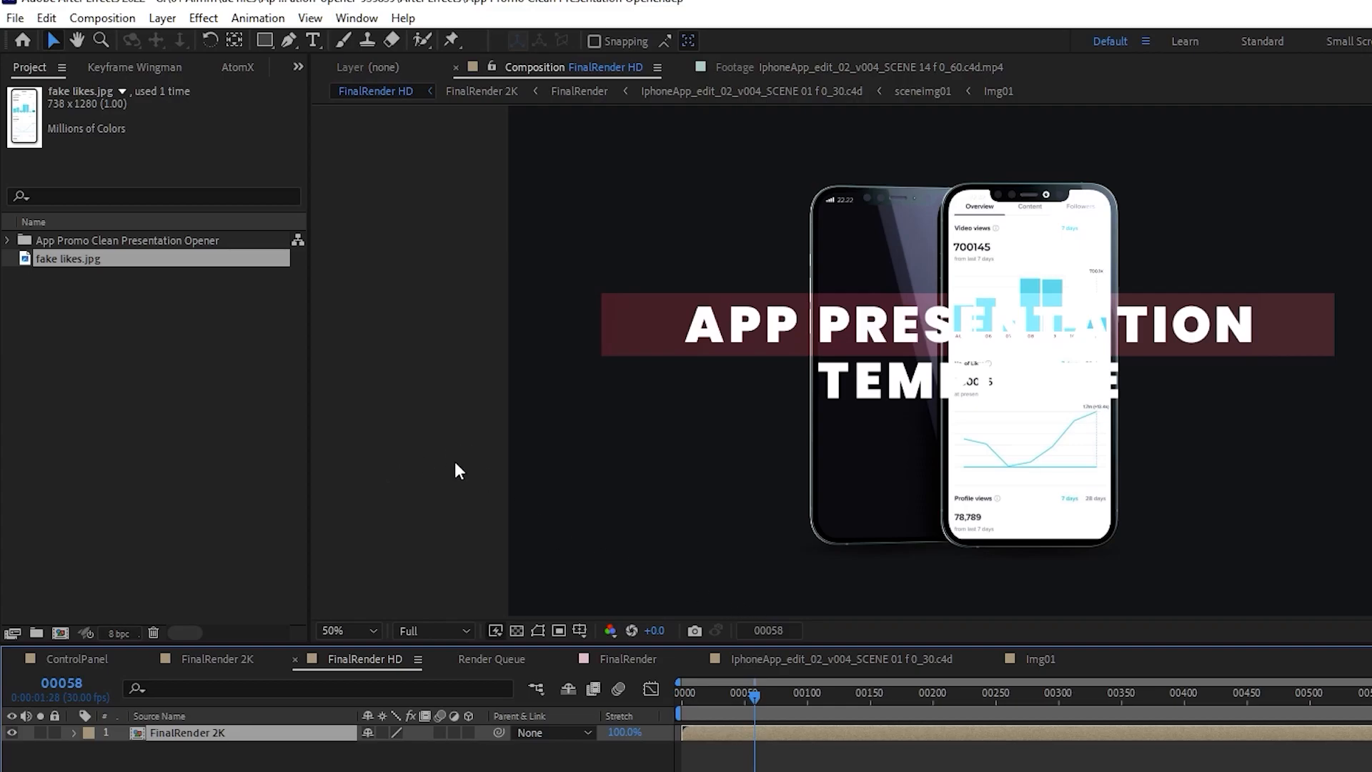
Expand the template's project folder again, open the Img02 composition and look through the other image comps
left_click(8, 241)
left_click(108, 298)
left_click(112, 316)
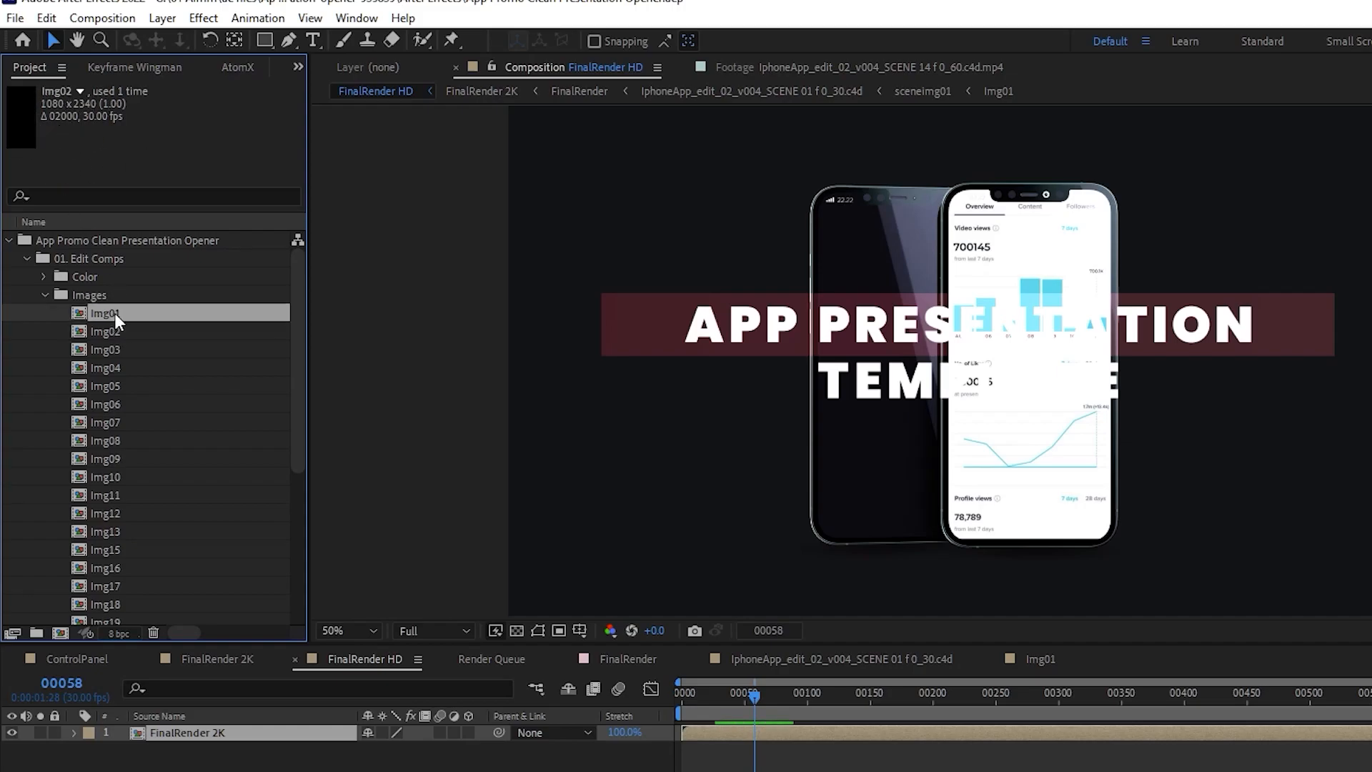
double_click(115, 333)
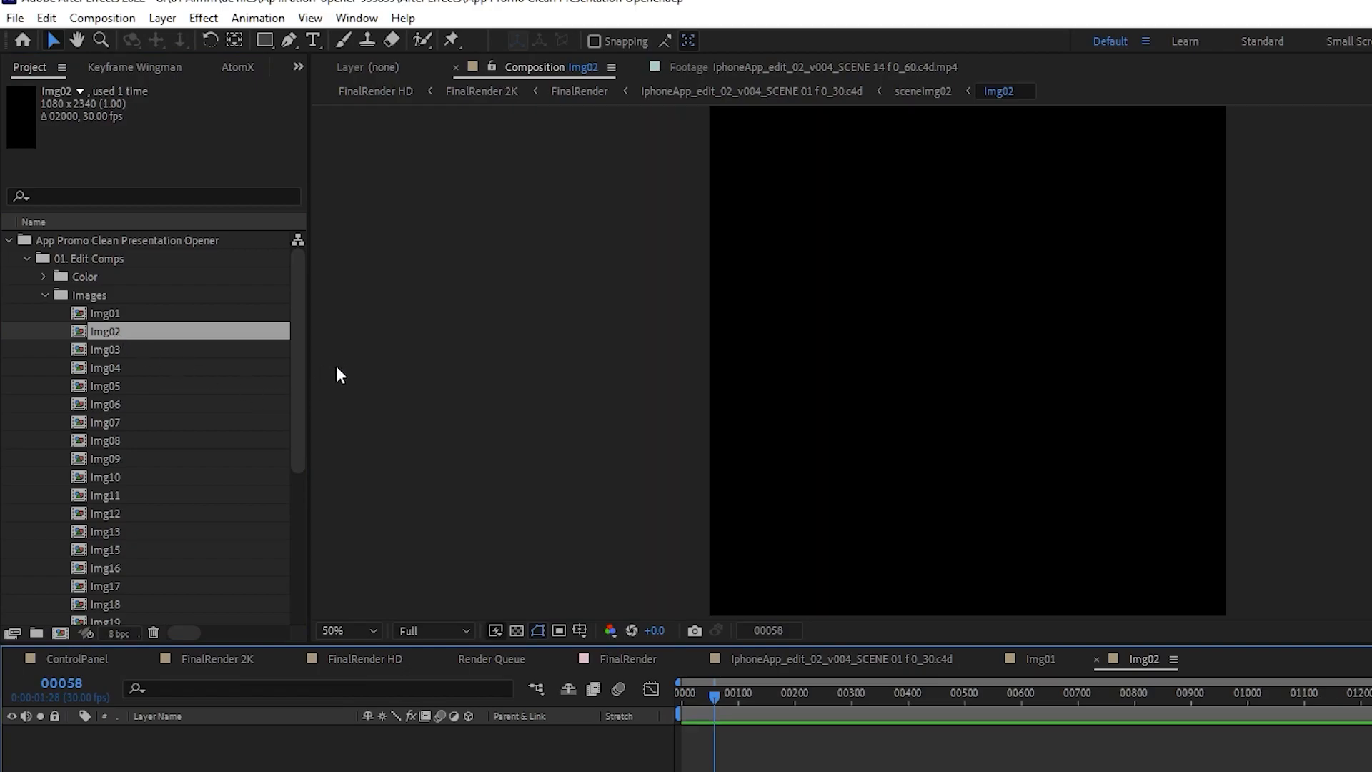
scroll(213, 387, "down", 7)
scroll(136, 359, "up", 5)
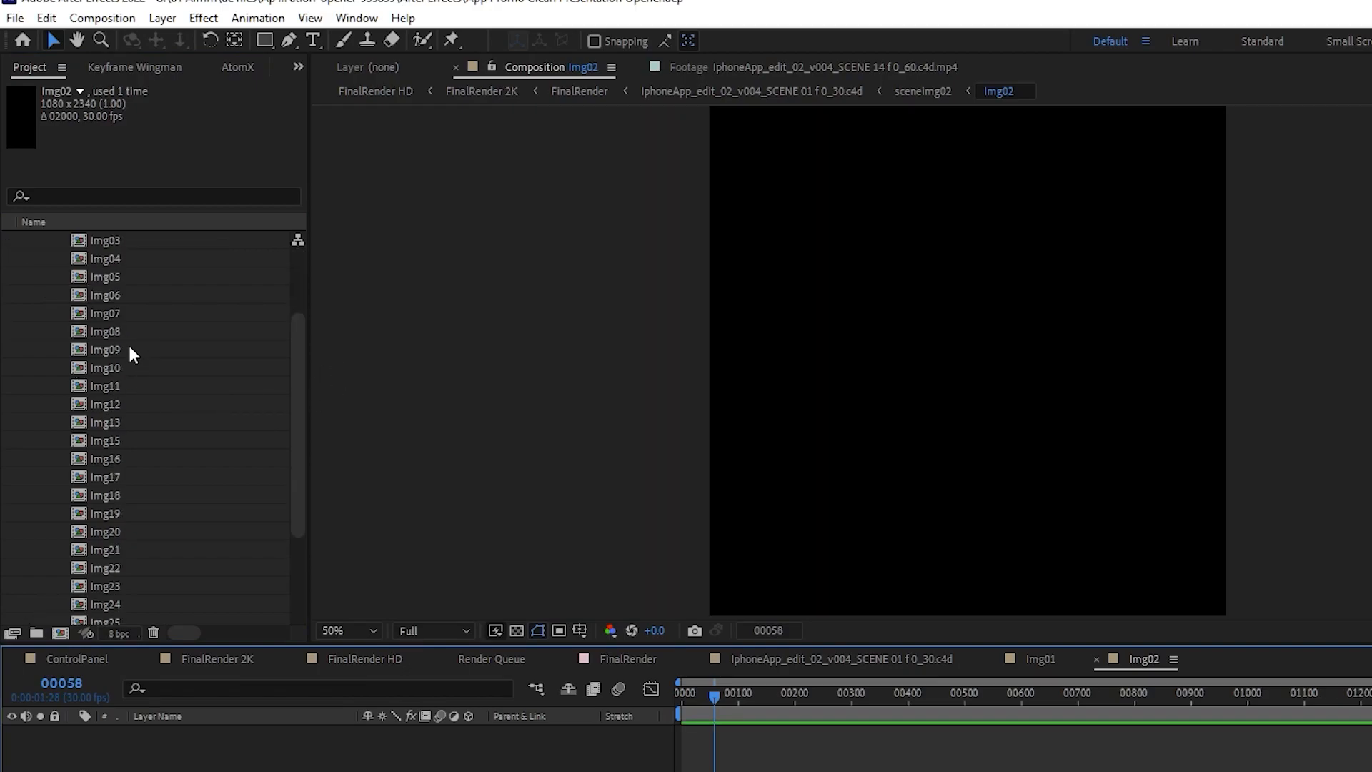
Import TikTok_Analytics_Example (0-00-00-00).jpg from the images folder and add it to the Img02 composition as a layer
left_click(16, 20)
mouse_move(57, 281)
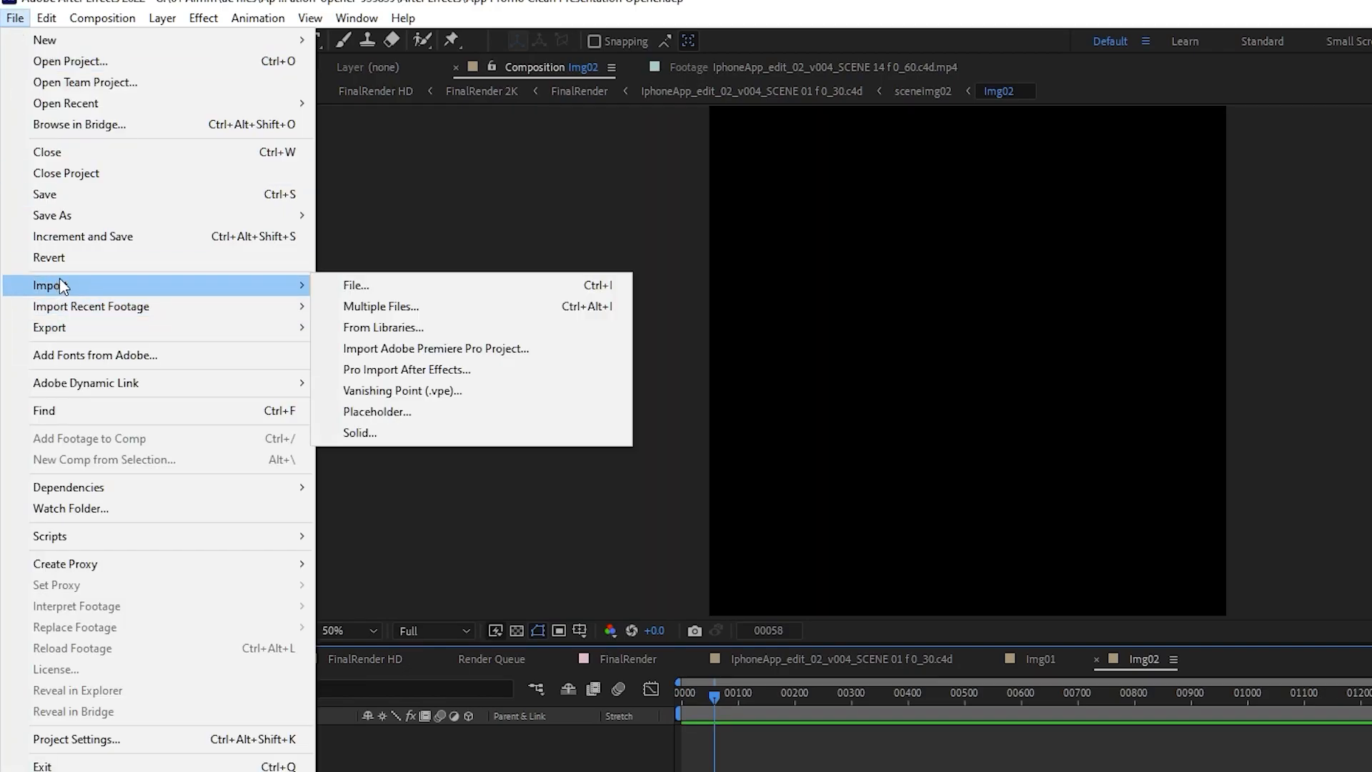
left_click(452, 286)
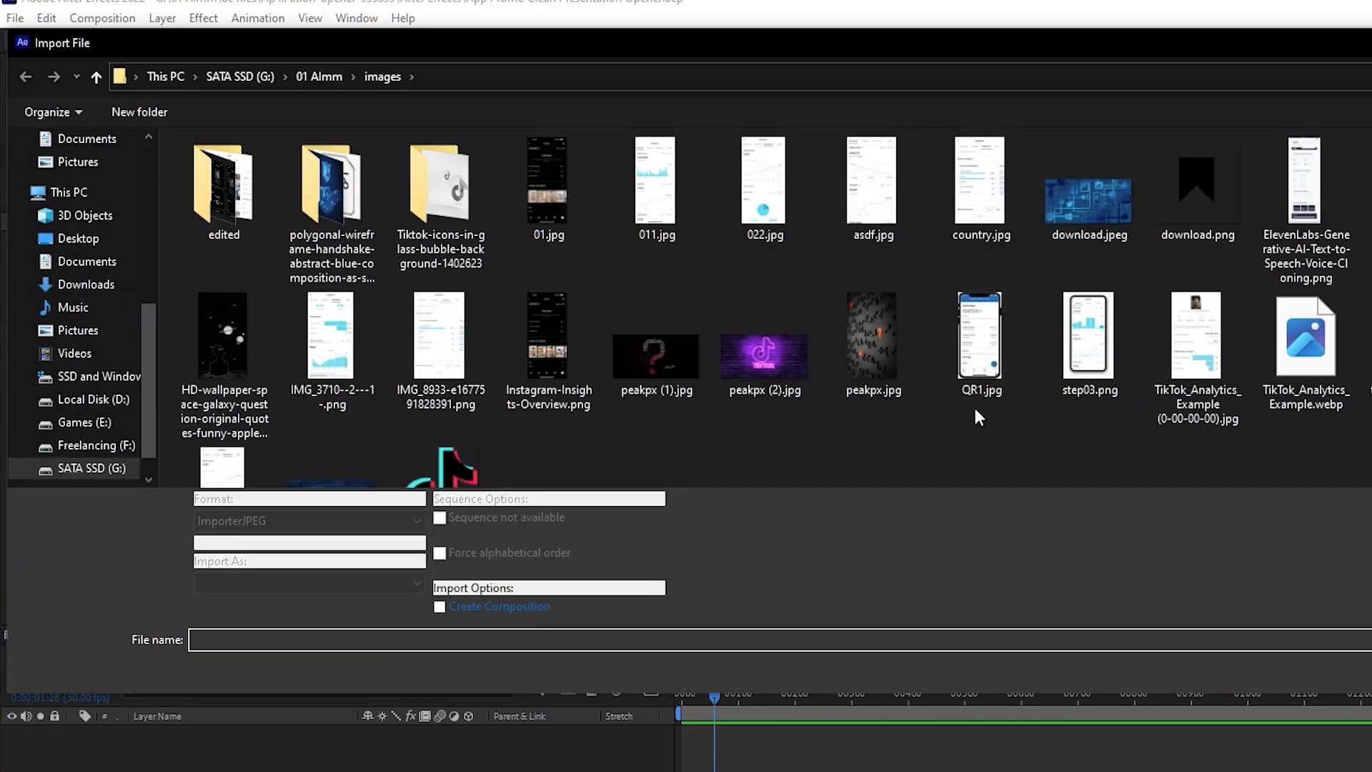
left_click(1224, 355)
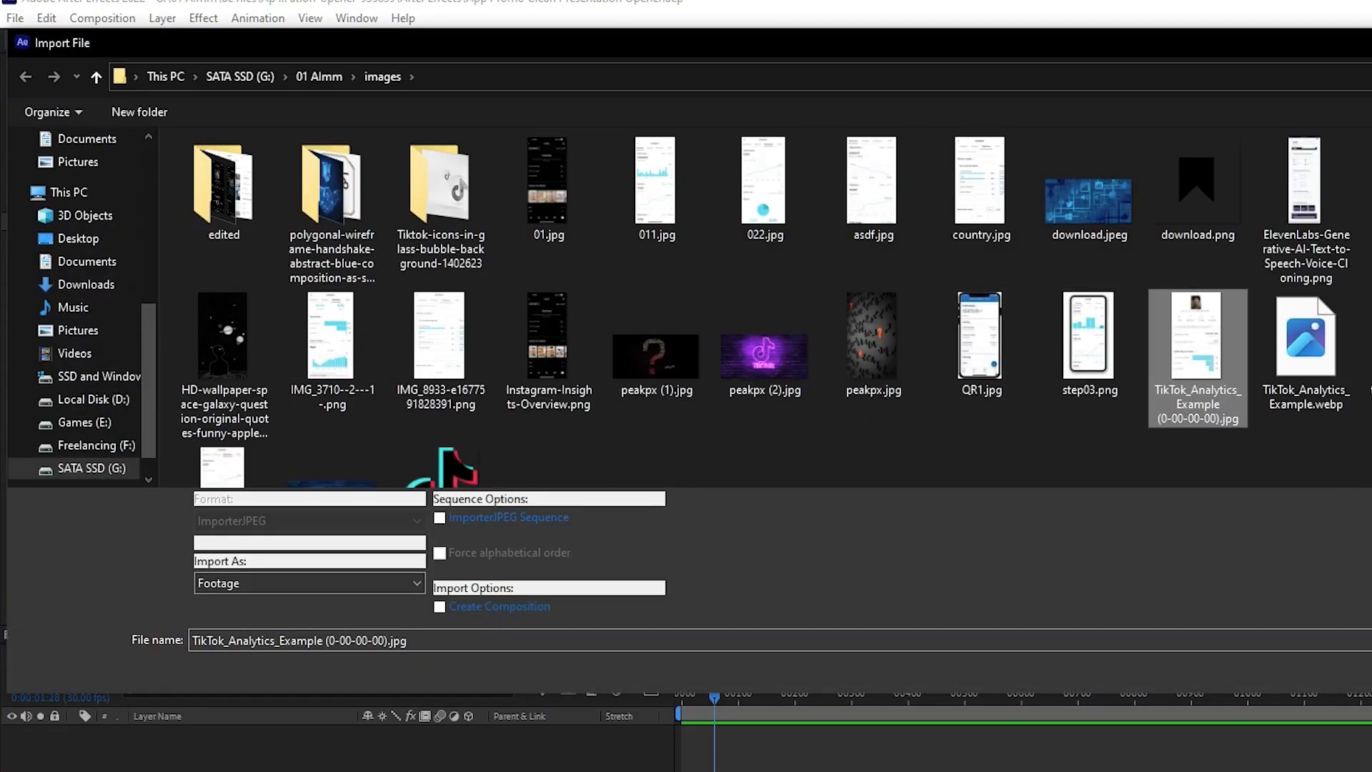
key("Return")
key("comma")
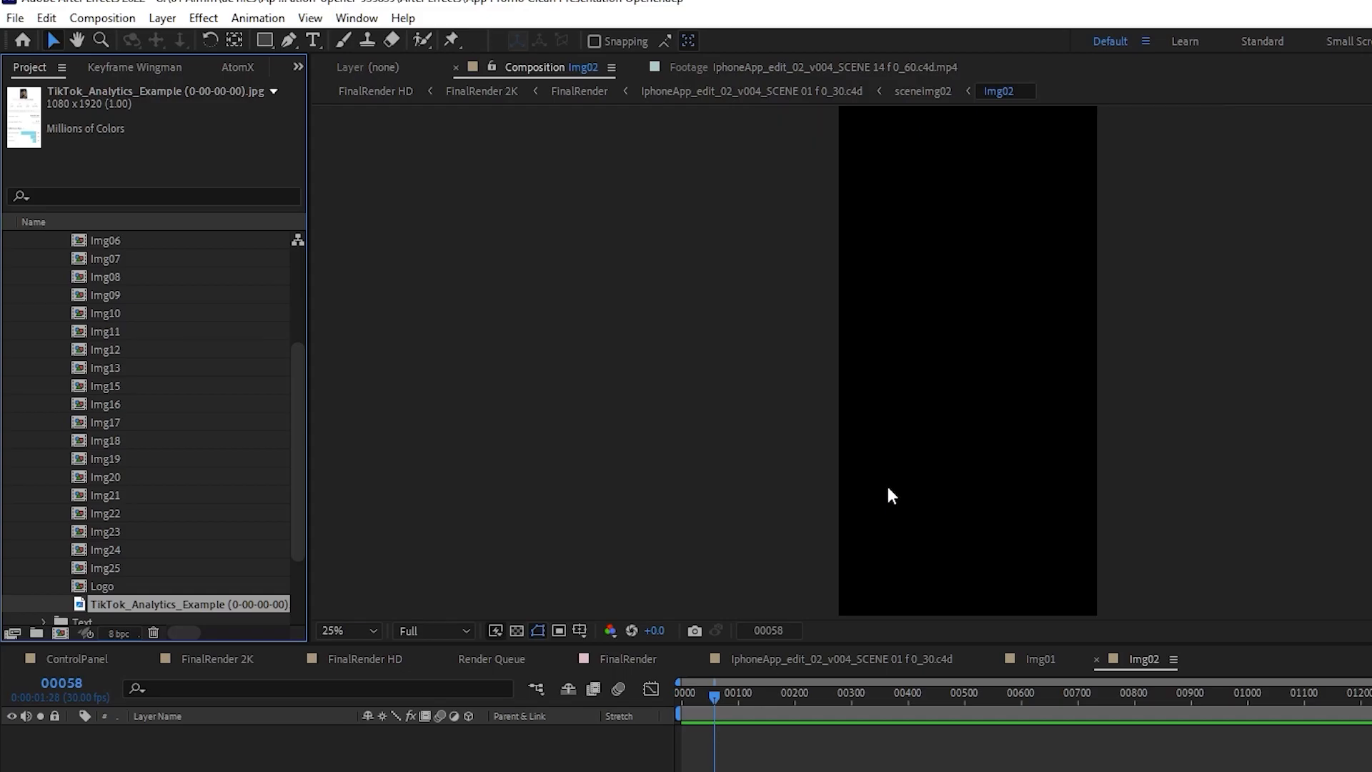
left_click_drag(98, 615, 157, 743)
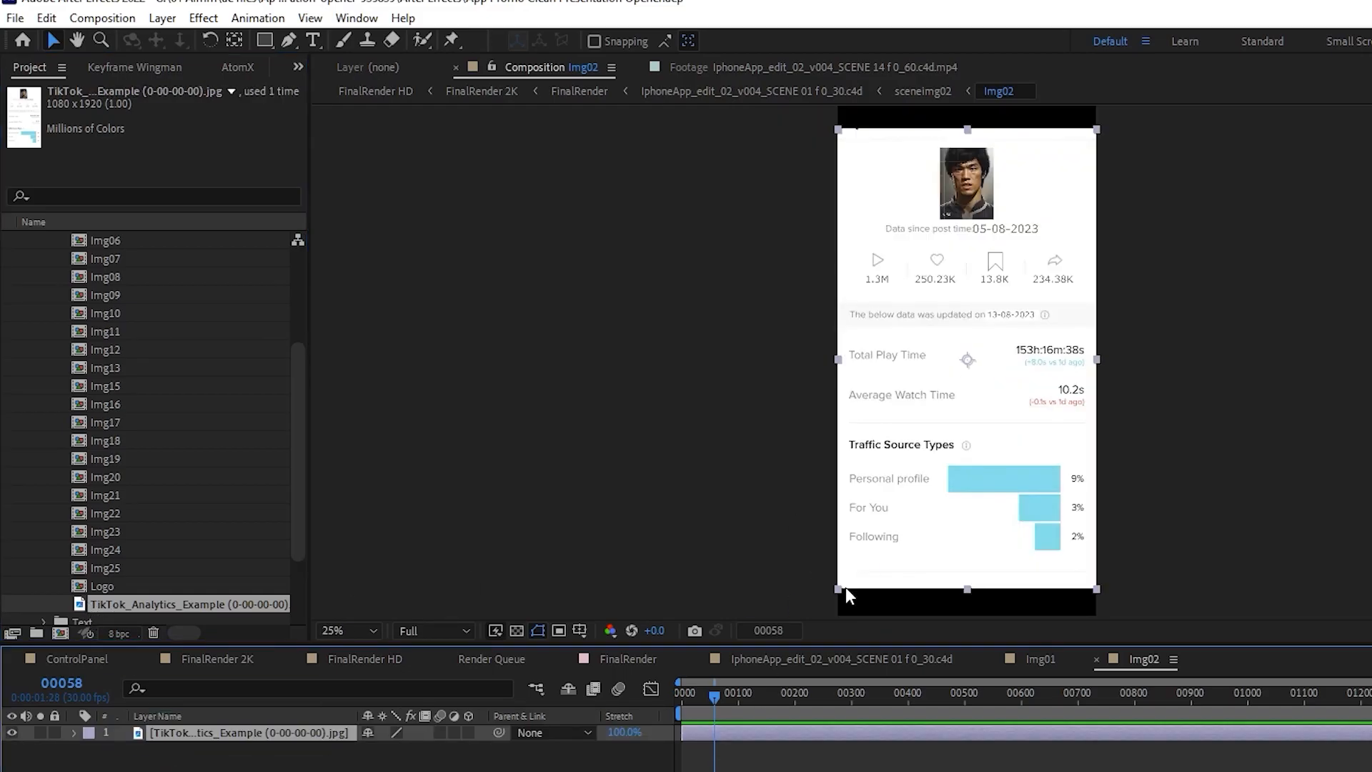
Check the new image on the rear phone in FinalRender HD and save the project
left_click(362, 659)
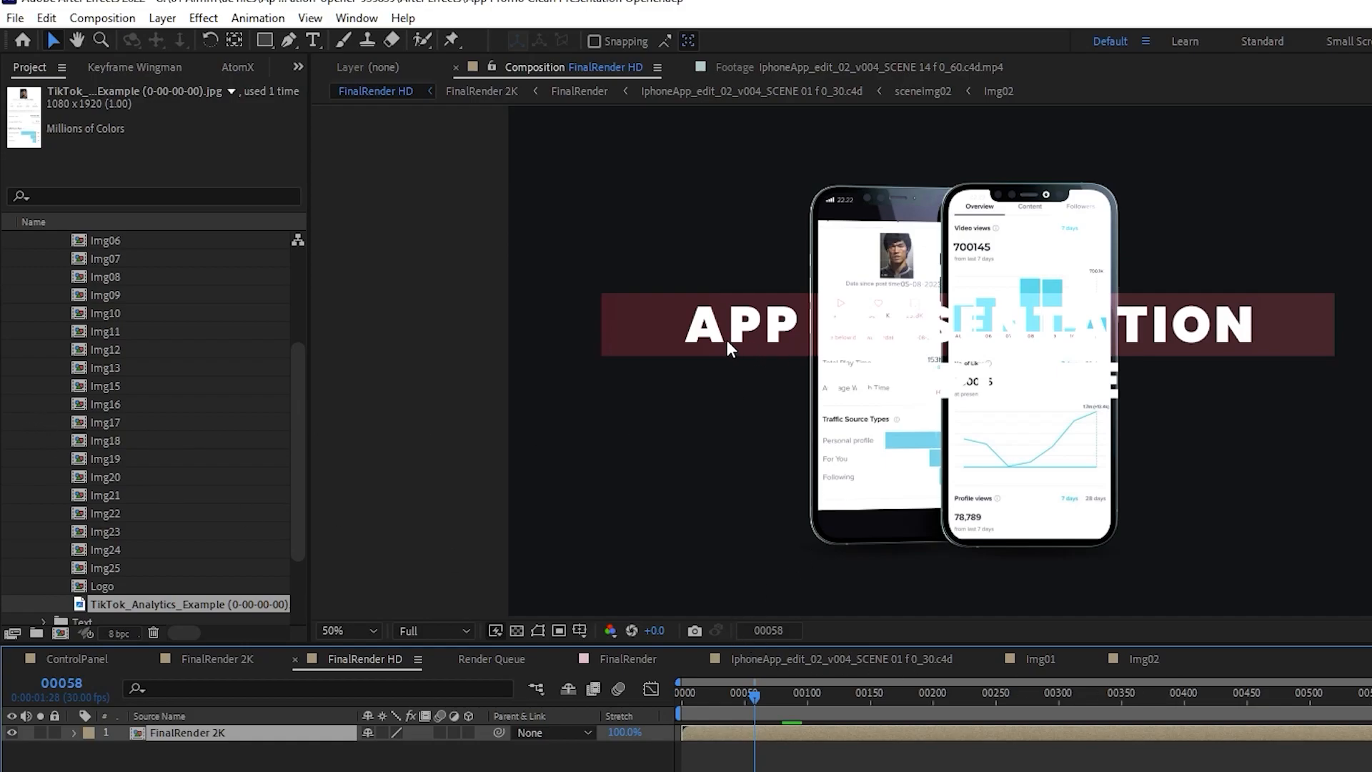
key("ctrl+s")
Collapse the Images folder in the project, expand the Text folder and open the text01 composition
scroll(122, 440, "up", 5)
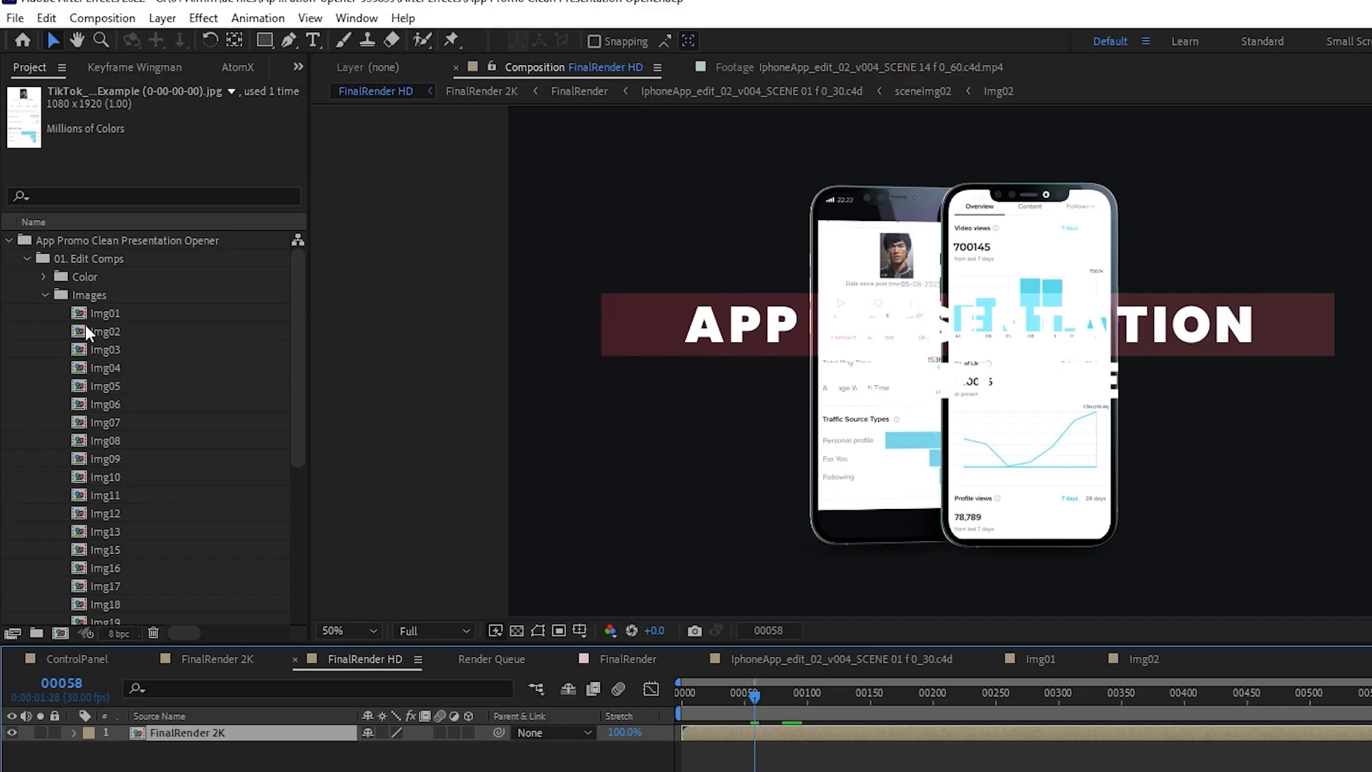
left_click(46, 295)
left_click(92, 296)
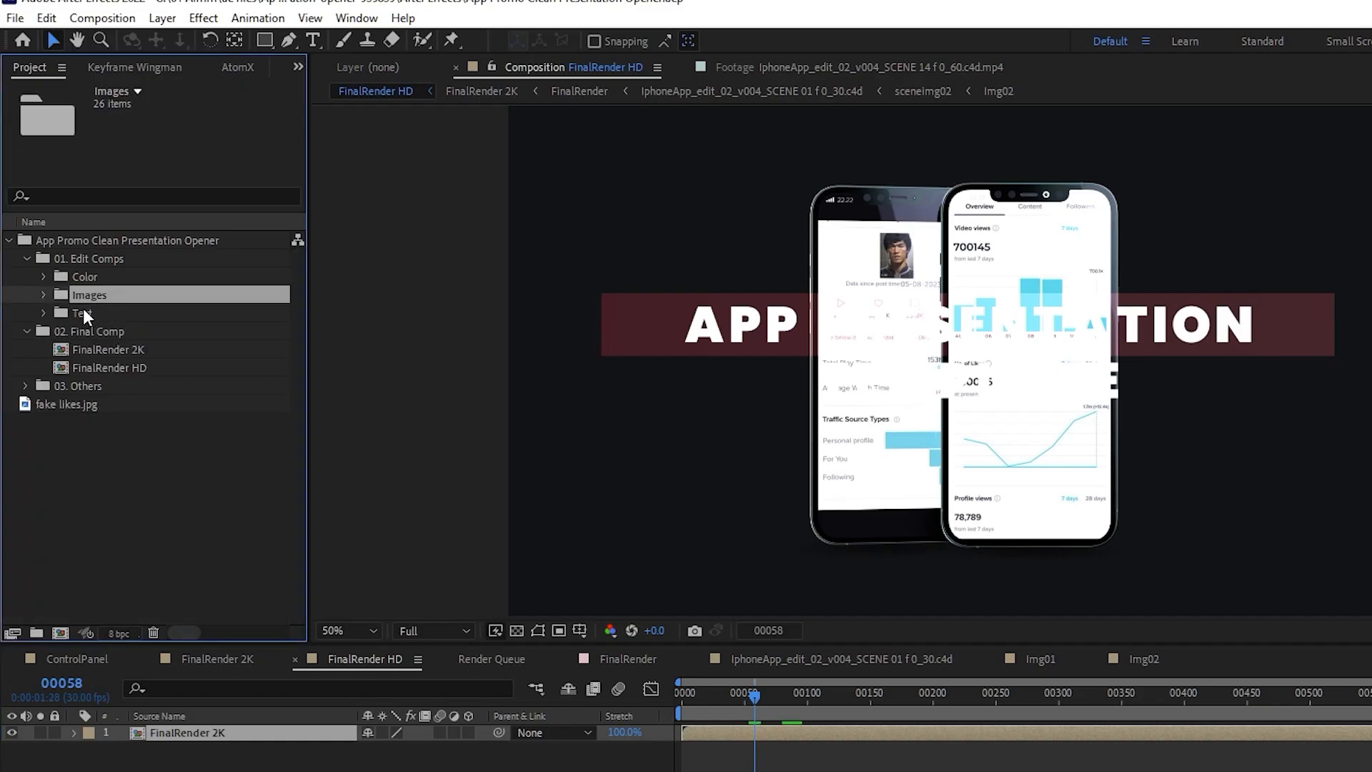
left_click(57, 313)
left_click(43, 313)
double_click(111, 281)
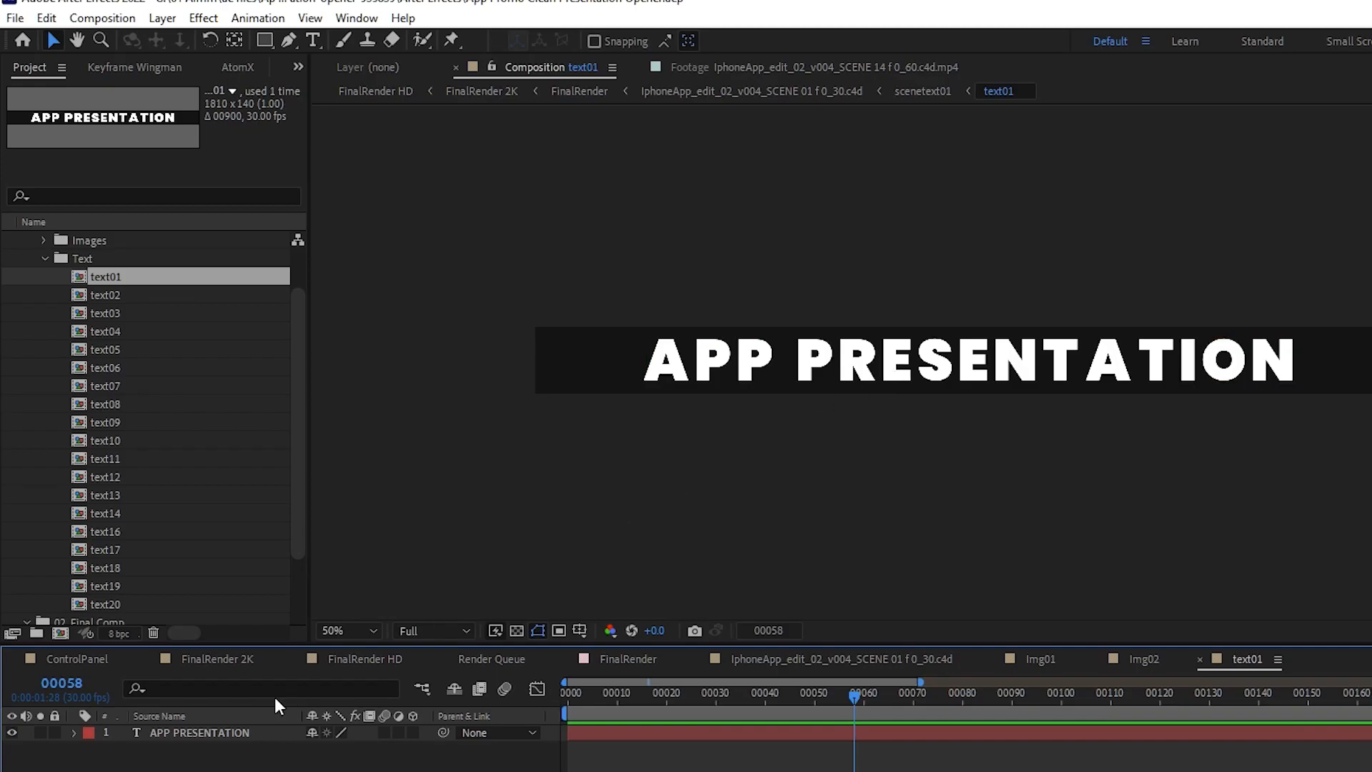
Change the APP PRESENTATION text colour to near-black and turn on the transparency grid to see it
double_click(223, 733)
left_click(1330, 330)
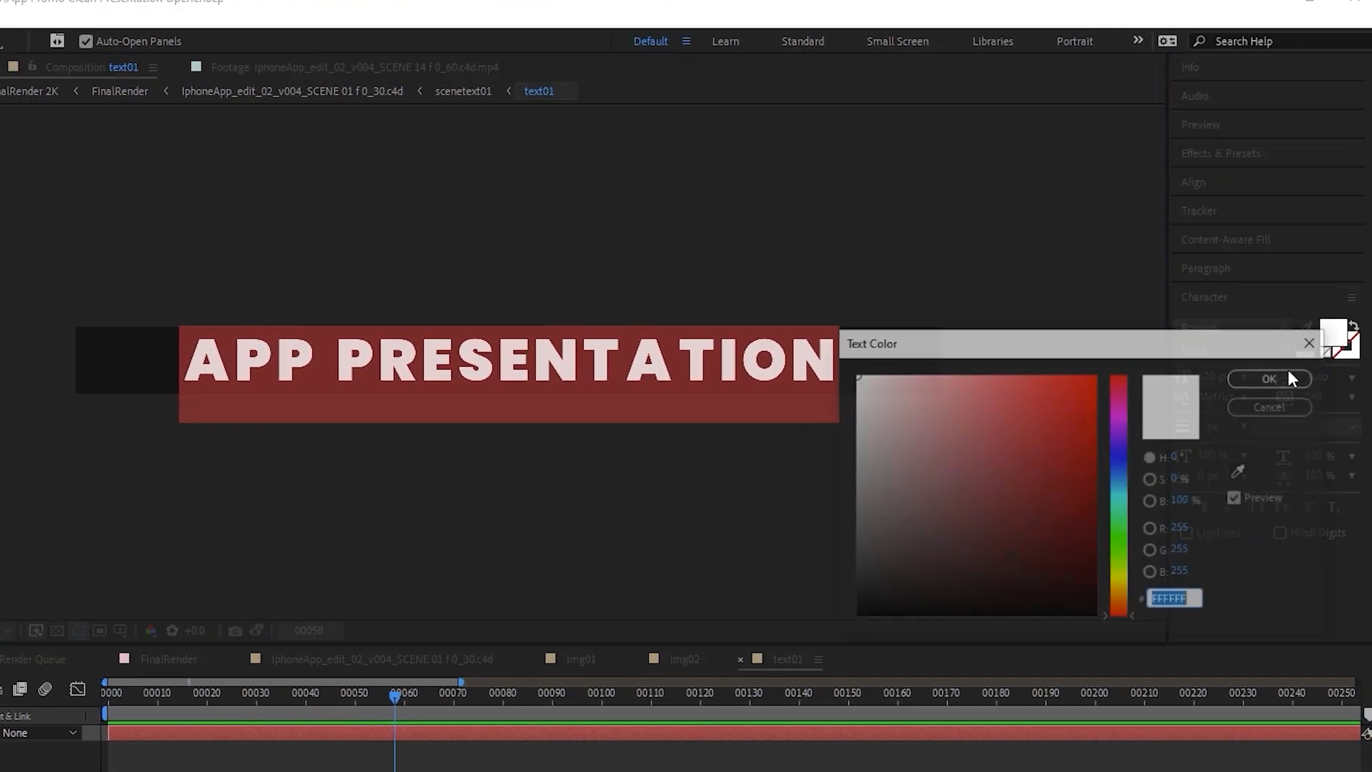
left_click_drag(1044, 407, 848, 598)
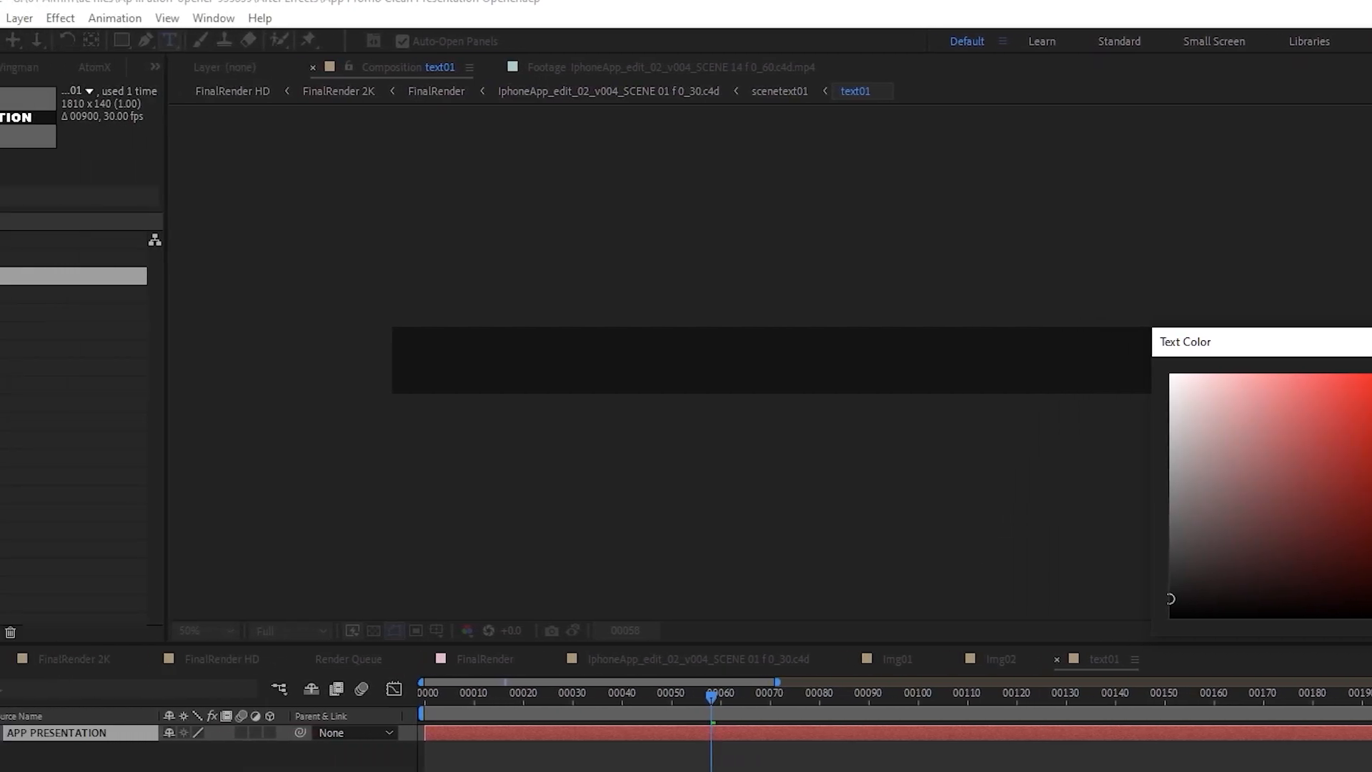
key("Return")
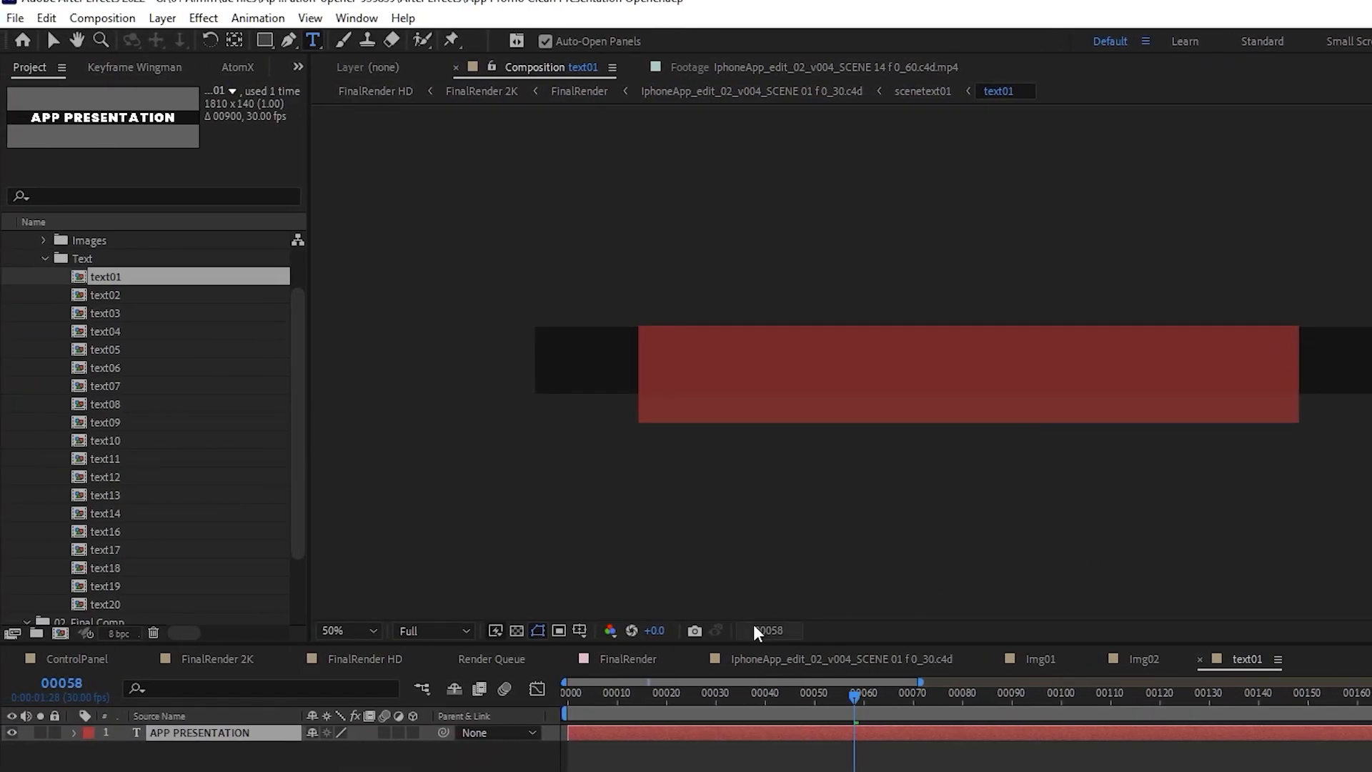
left_click(517, 631)
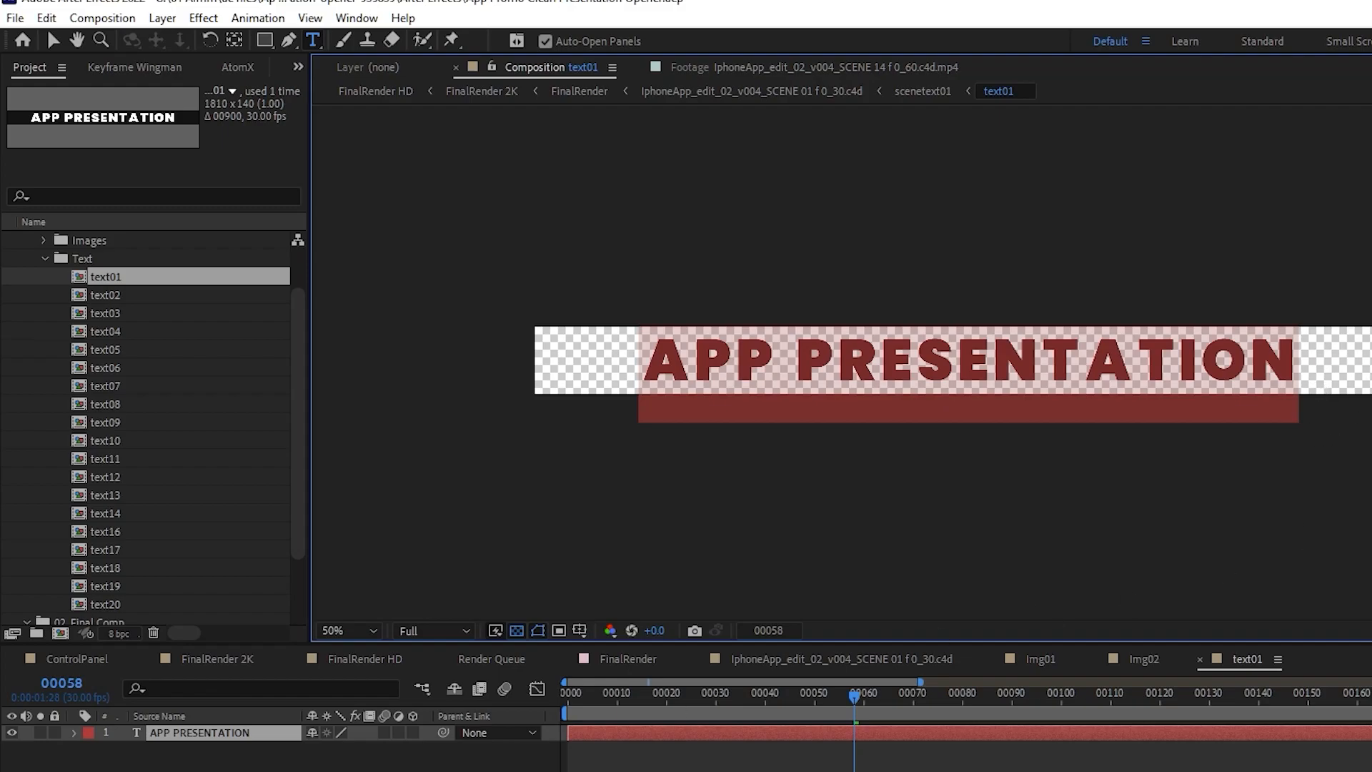
left_click(1125, 600)
Extend the title text in text01 by adding "for you" after APP PRESENTATION
double_click(211, 729)
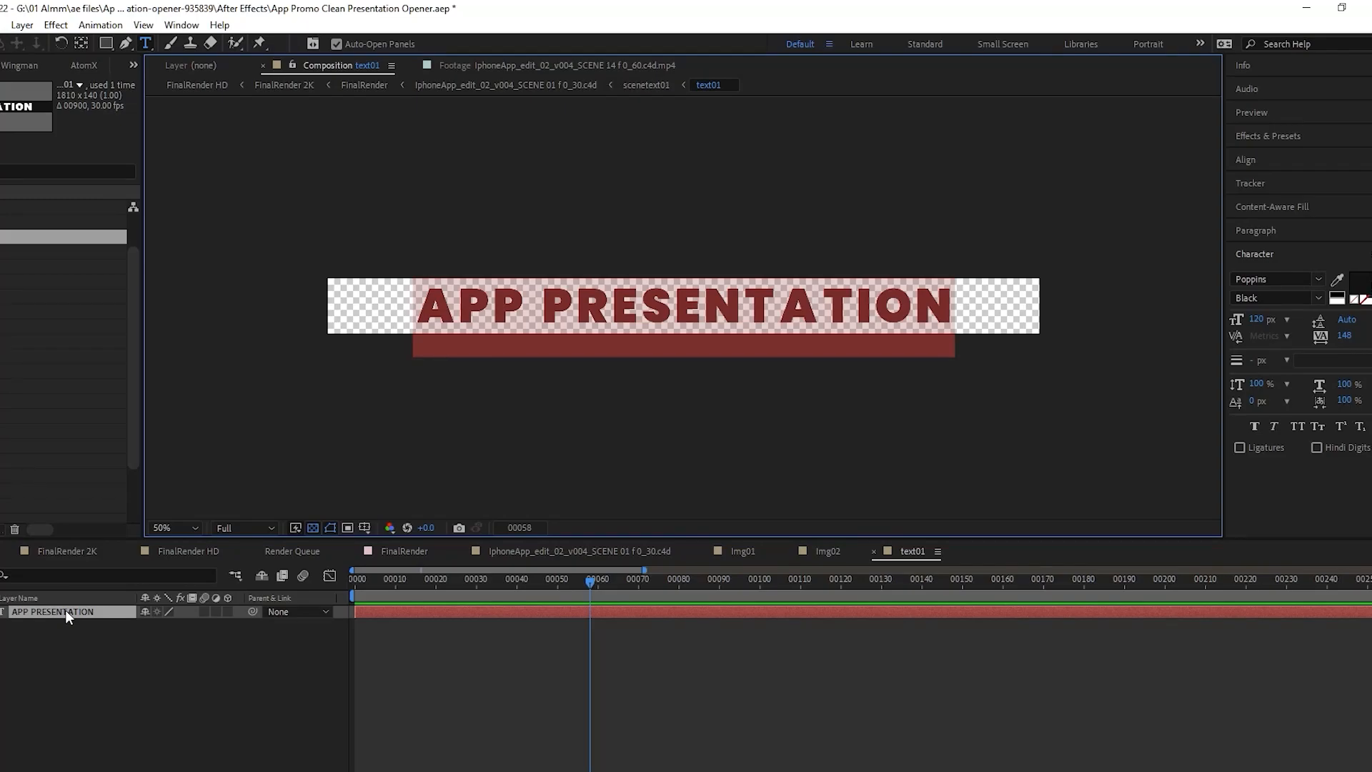
key("Right")
key("BackSpace")
key("BackSpace")
type("on for yp")
key("BackSpace")
key("BackSpace")
type("you")
Set the title in text01 to All Caps in Roboto Condensed Light at 100 px
left_click(1297, 426)
left_click(1276, 279)
left_click(1143, 404)
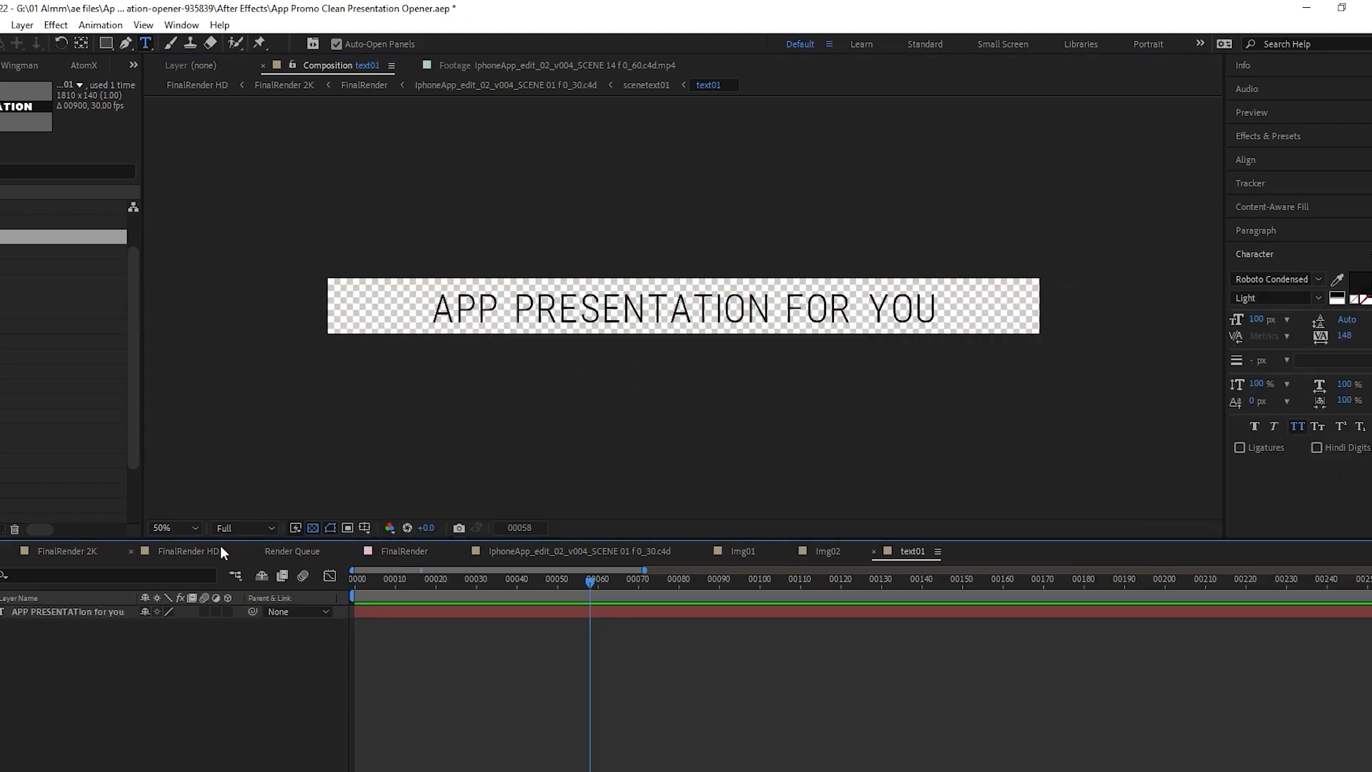
Check the title in FinalRender HD and set Logo Color Control in ControlPanel to dark grey 3E3E3E
left_click(196, 546)
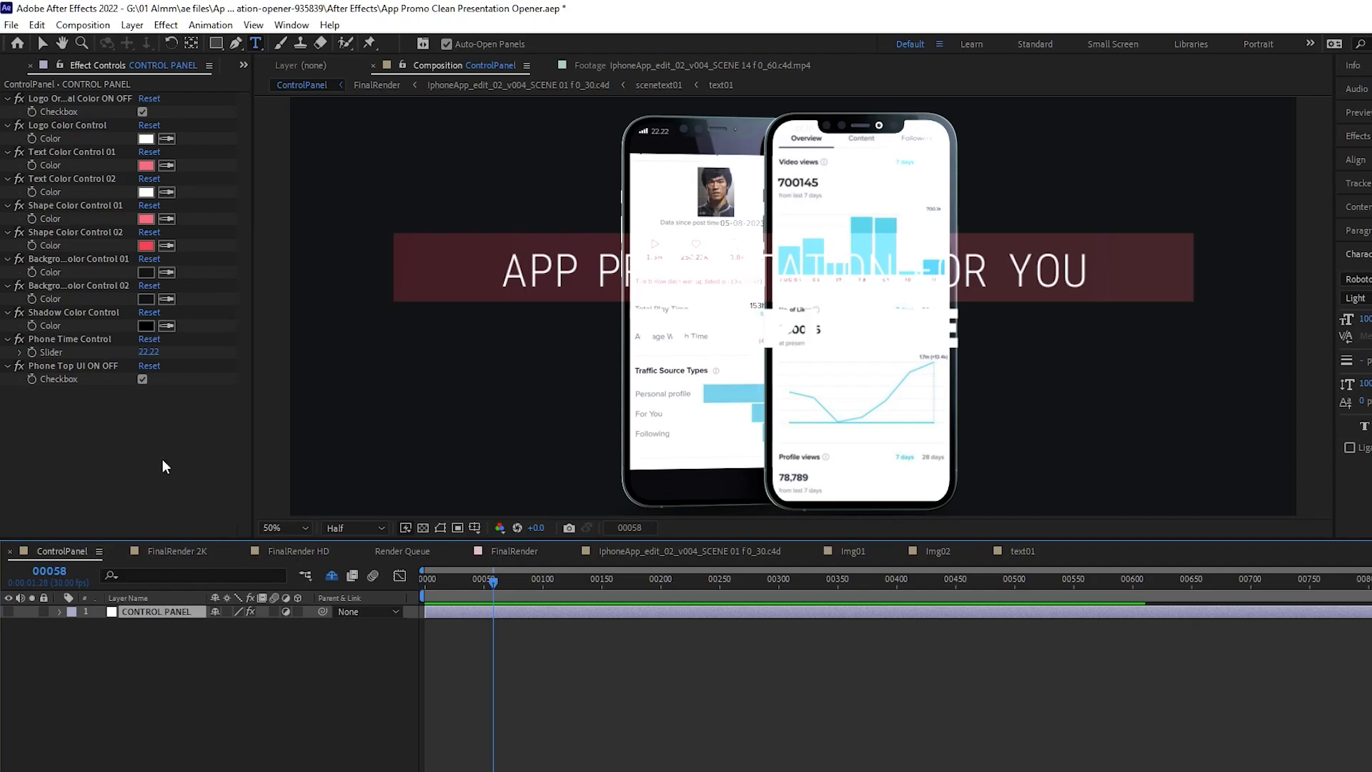
left_click(144, 136)
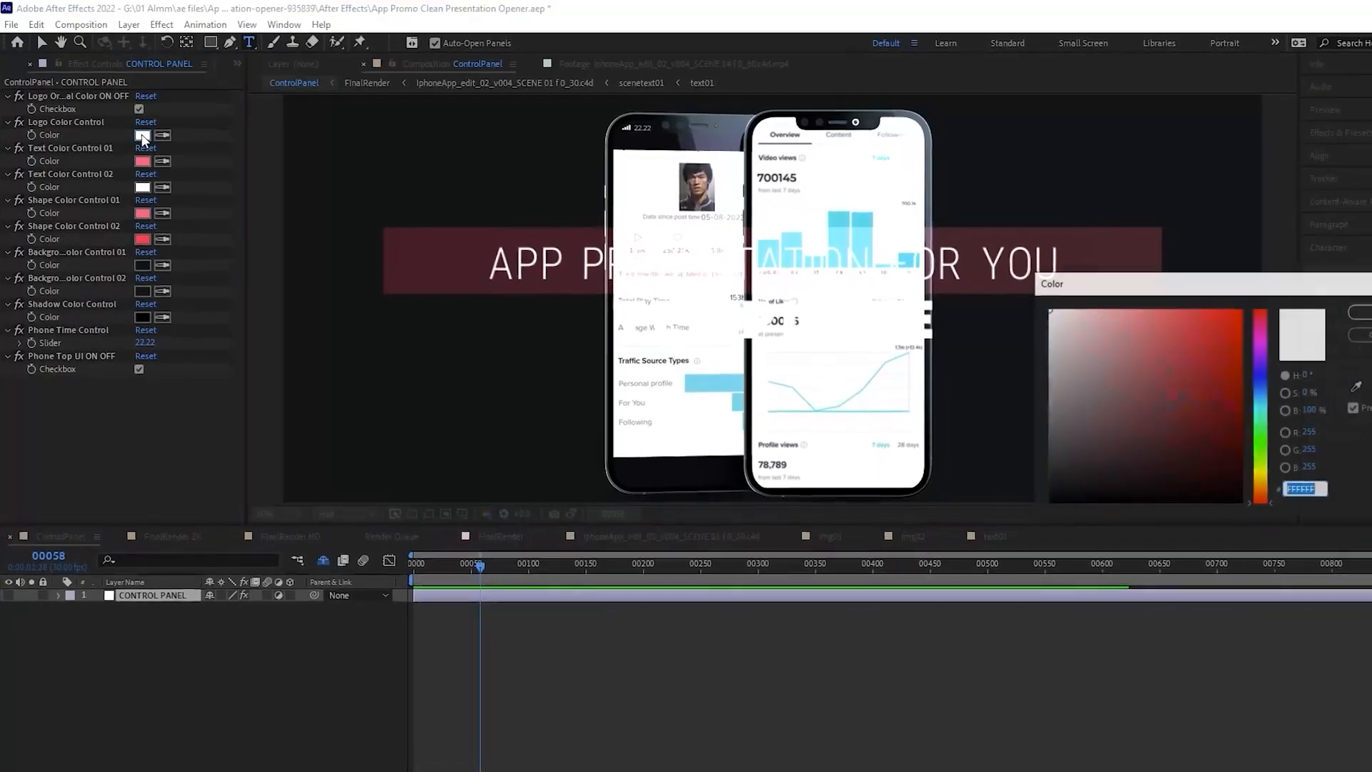
mouse_move(1043, 422)
left_mouse_down()
mouse_move(1034, 438)
mouse_move(980, 437)
left_mouse_up()
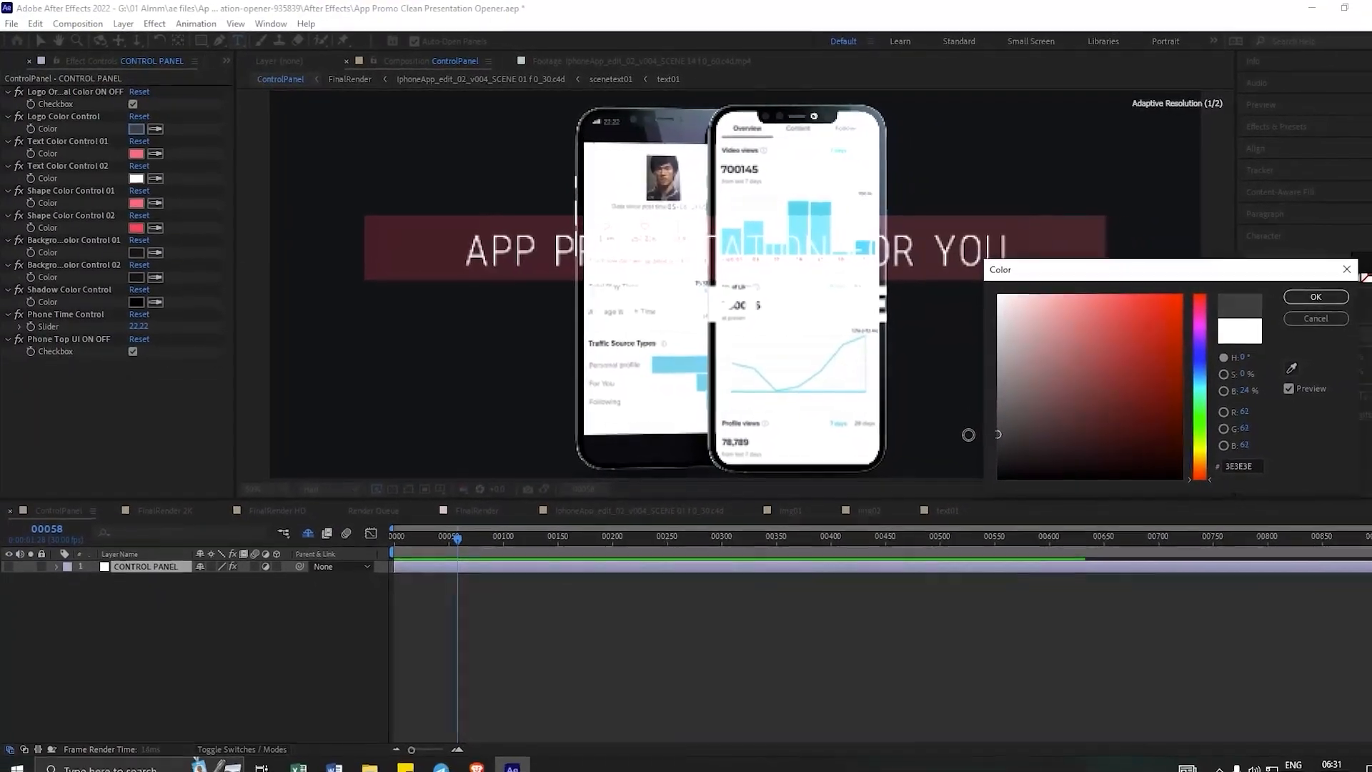
left_click(1266, 290)
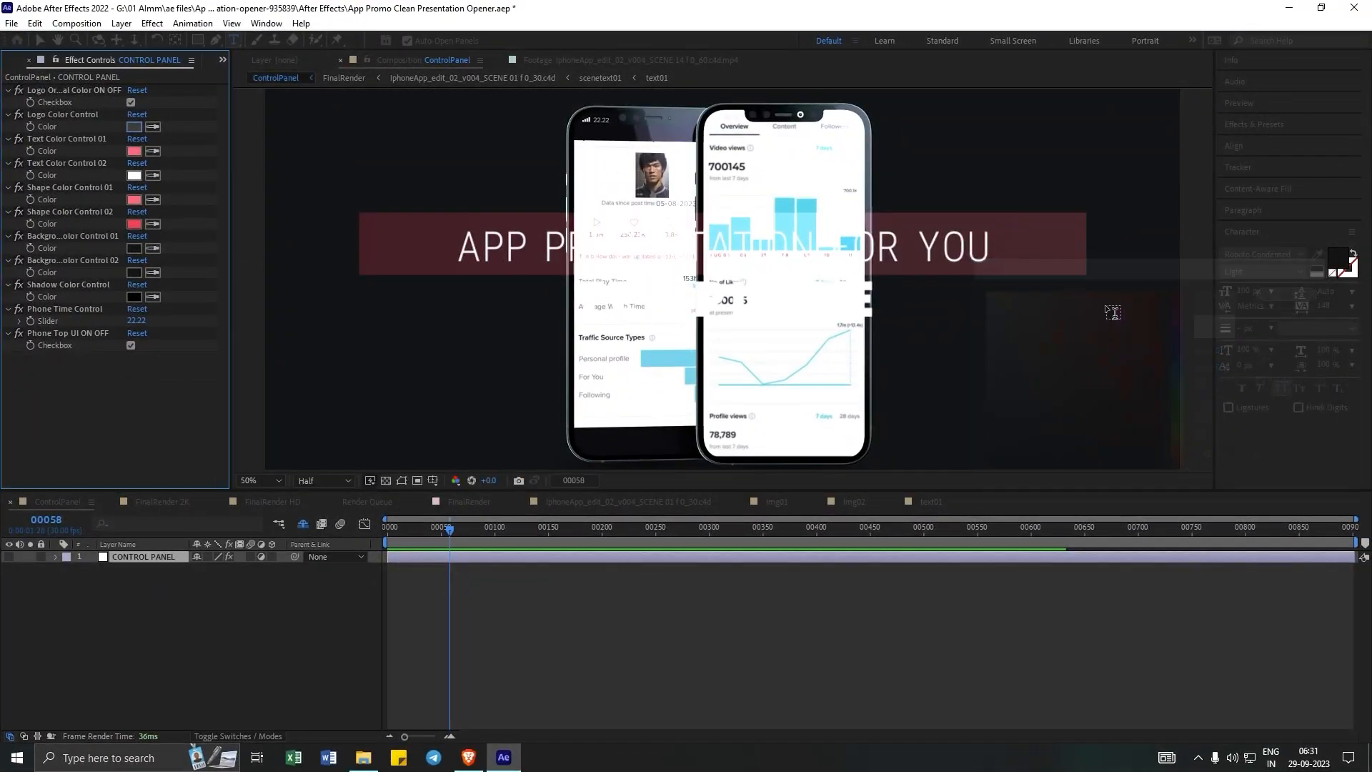
Set Text Color Control 02 in ControlPanel to dark grey 303030
left_click(79, 162)
left_click(132, 175)
left_click_drag(1029, 416, 980, 437)
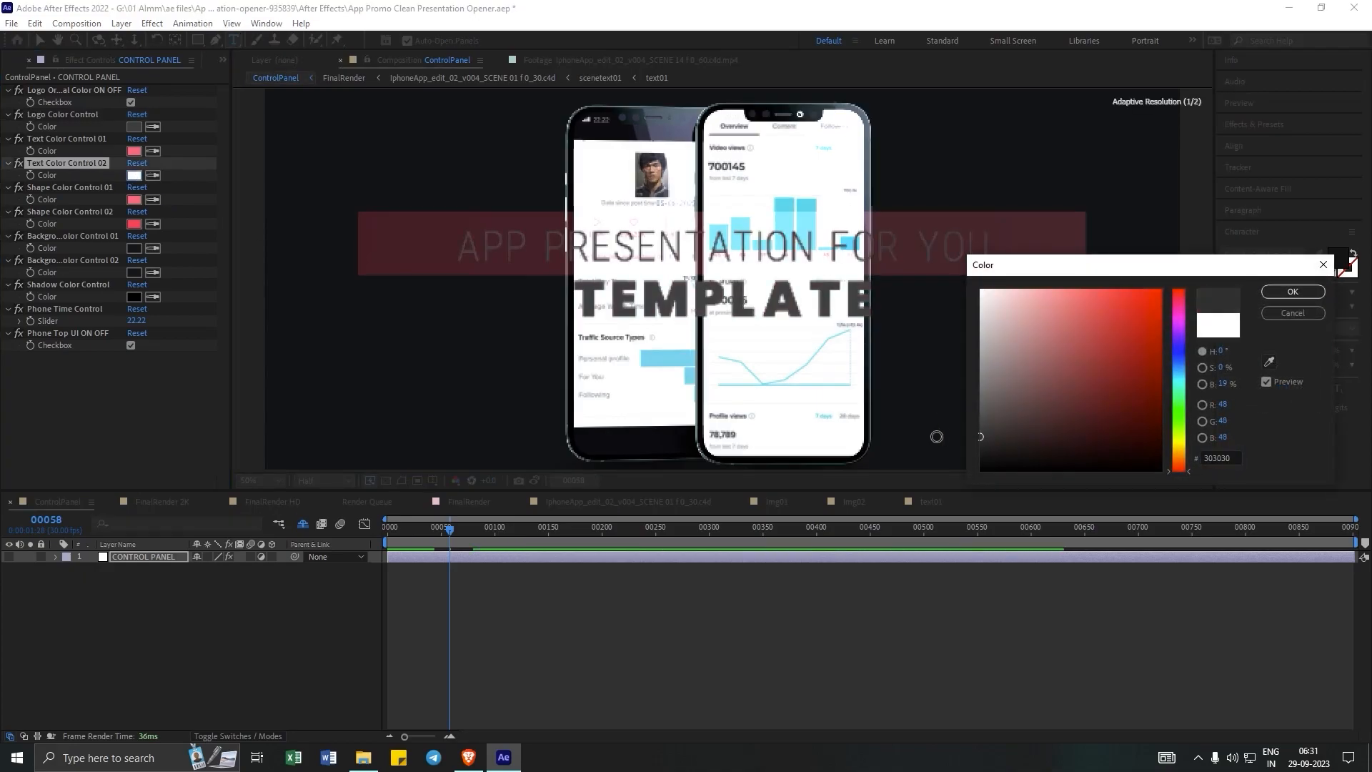
left_click(1291, 293)
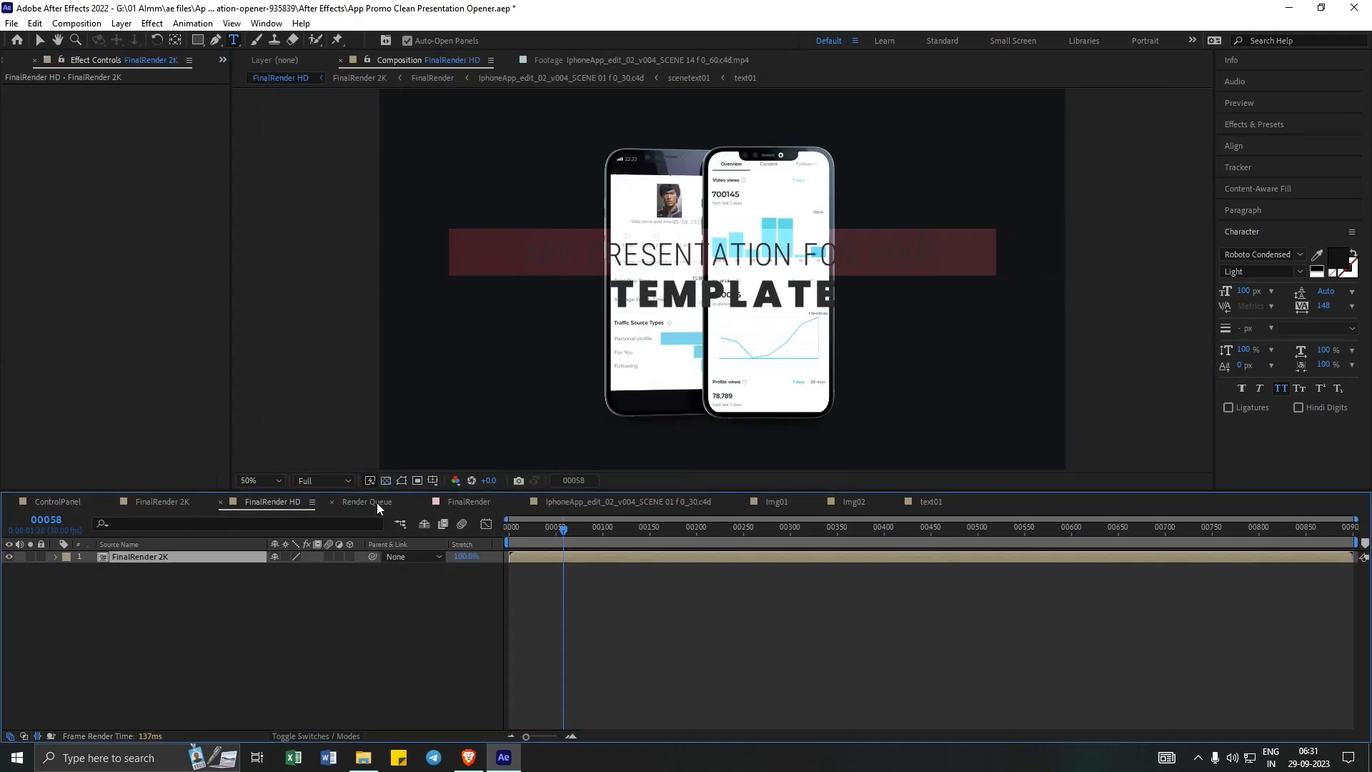
Move the playhead to frame 38 and open the nested FinalRender 2K composition and the FinalRender composition inside it
left_click(544, 543)
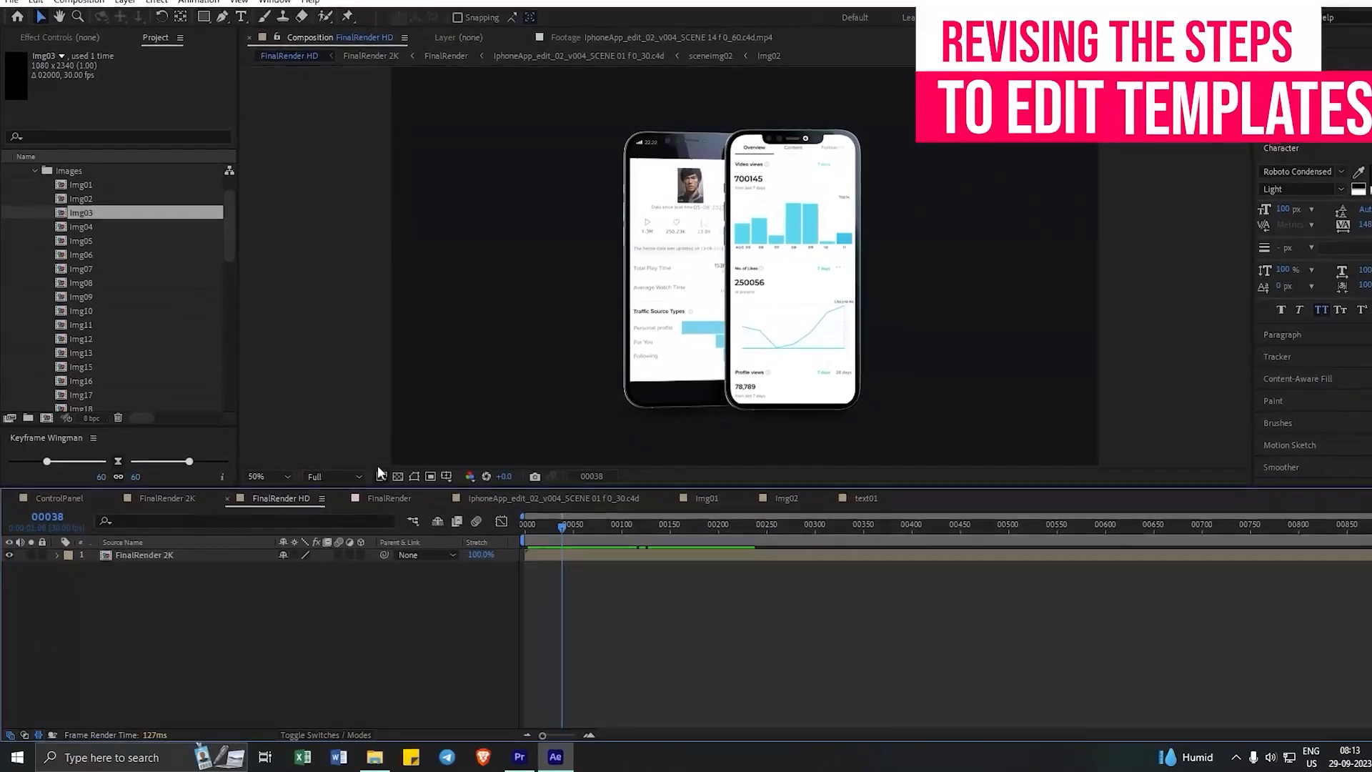
double_click(168, 540)
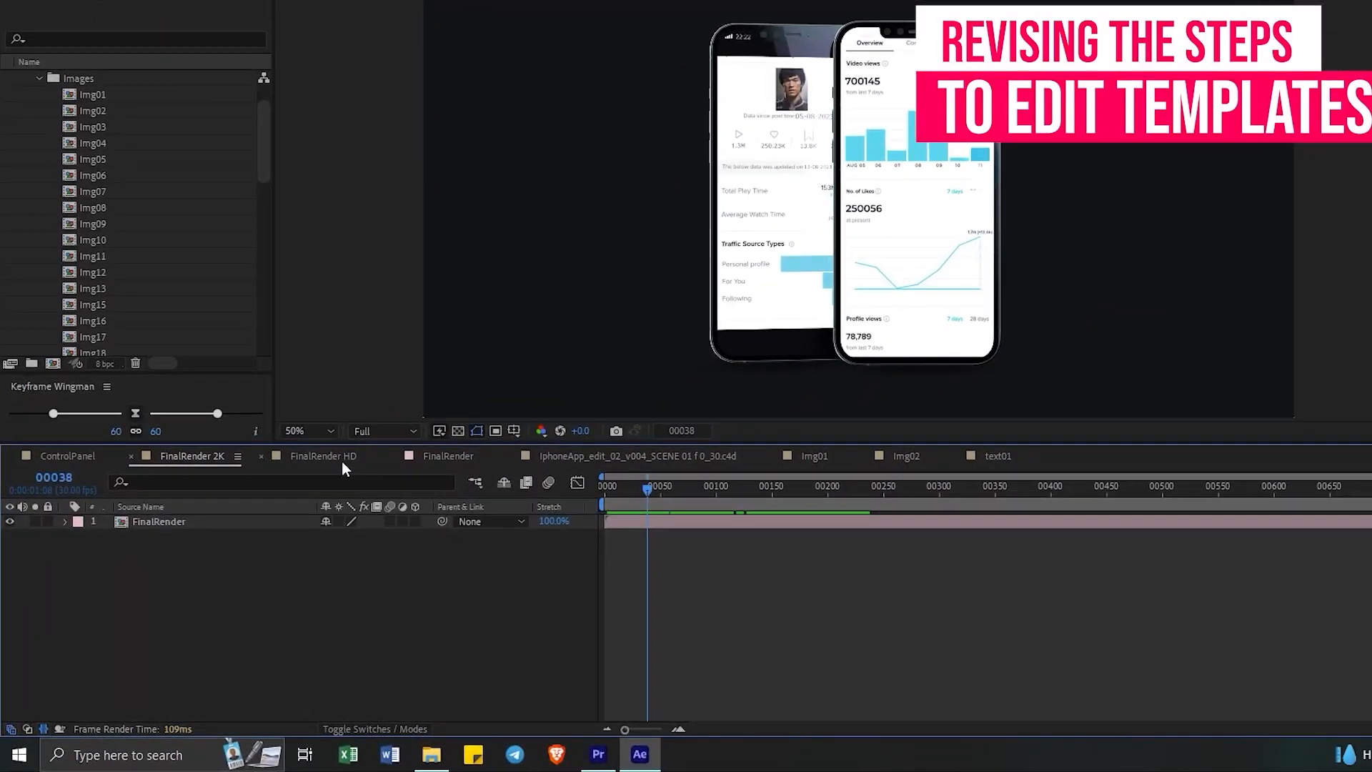
double_click(178, 521)
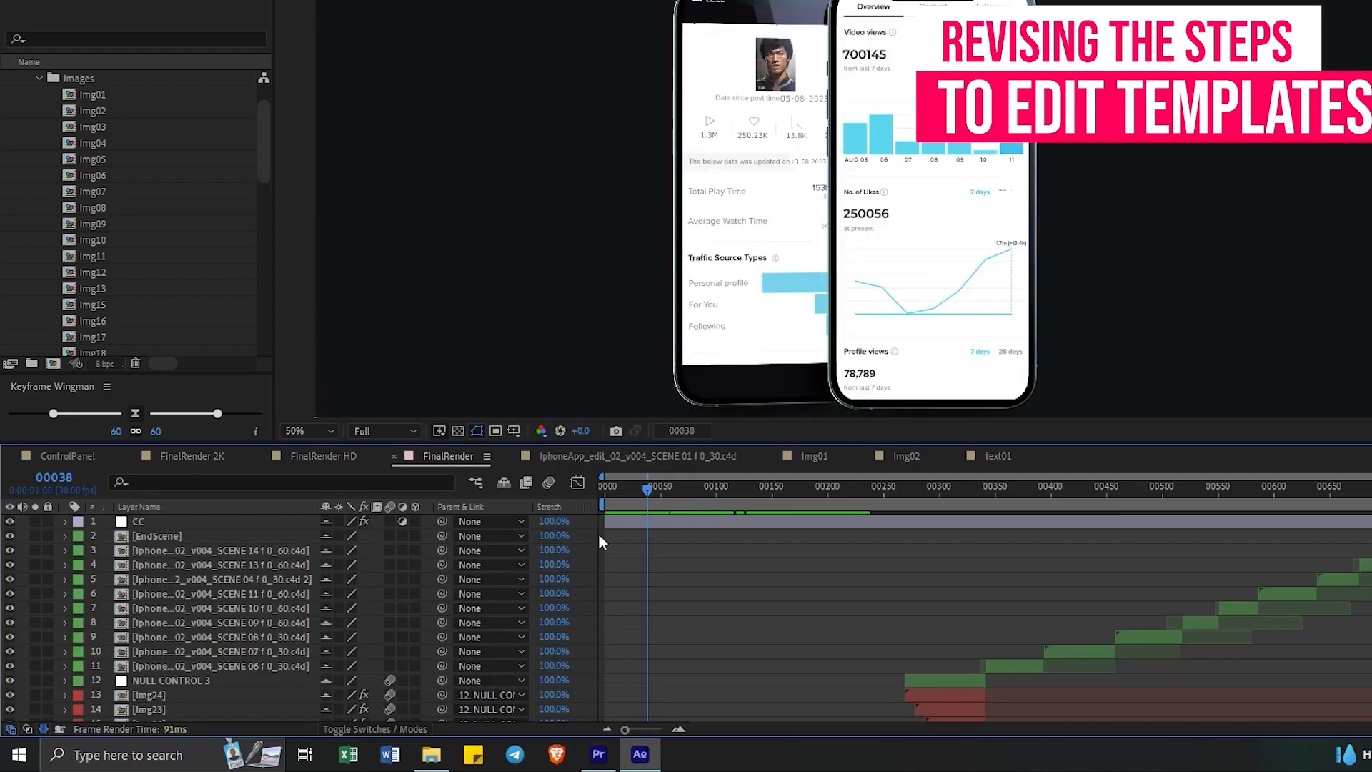
Toggle the SCENE 01 layer's visibility off and on in FinalRender to identify the scene, and open its composition
scroll(712, 550, "down", 3)
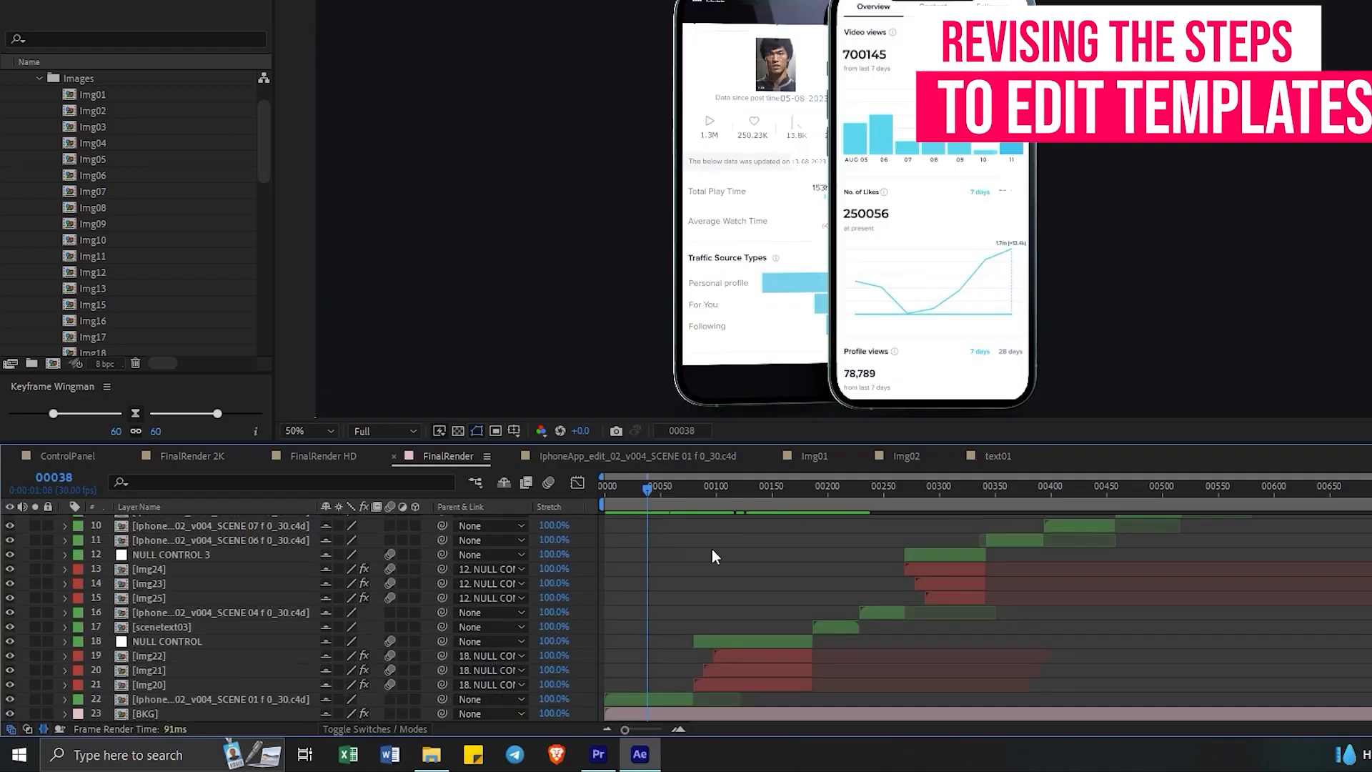
left_click(645, 693)
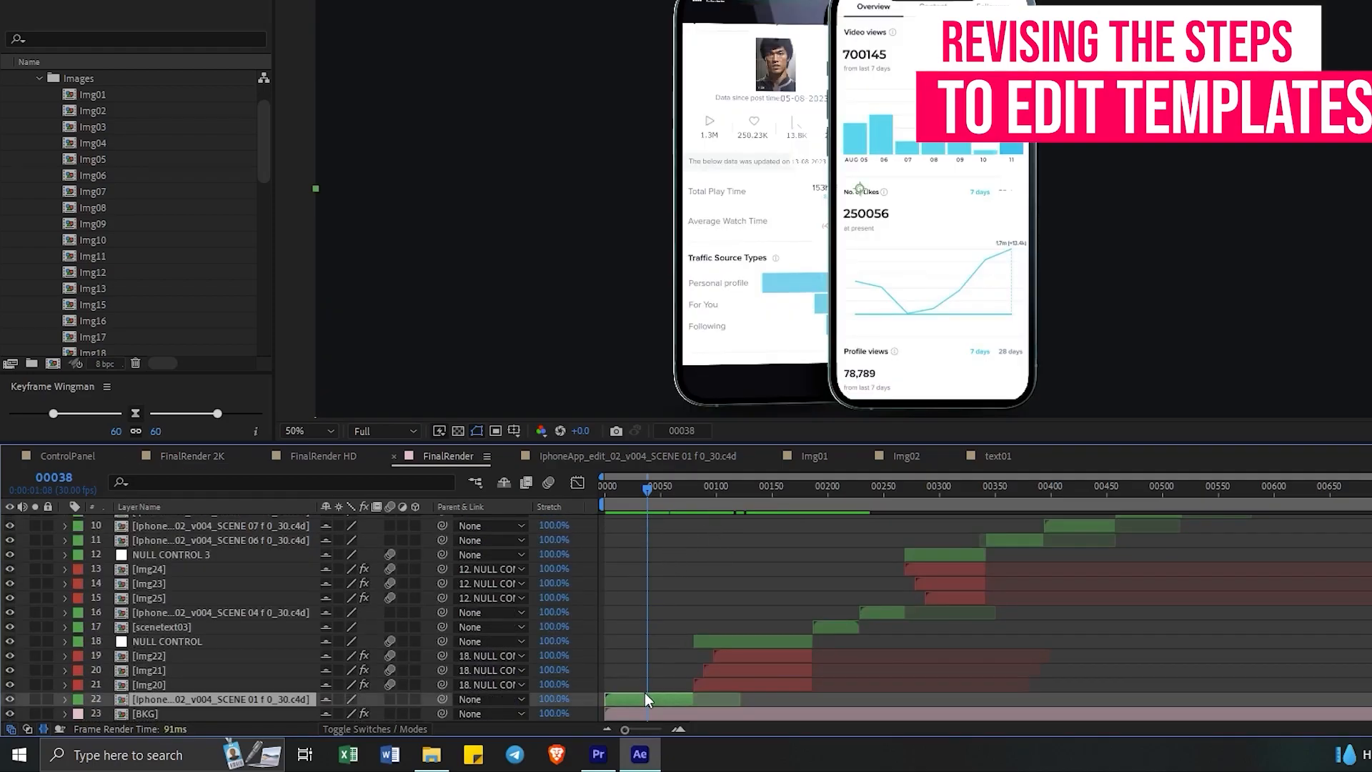
left_click(9, 698)
left_click(9, 699)
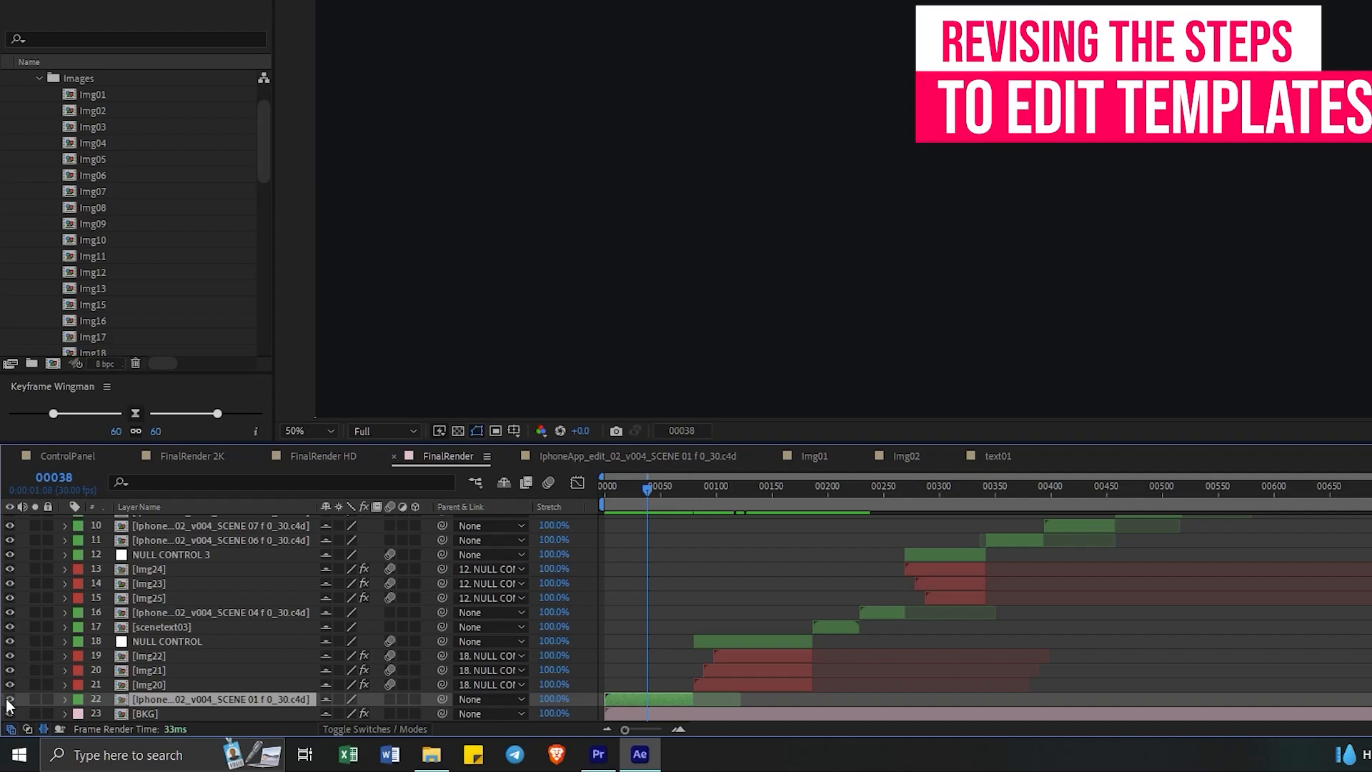
double_click(172, 697)
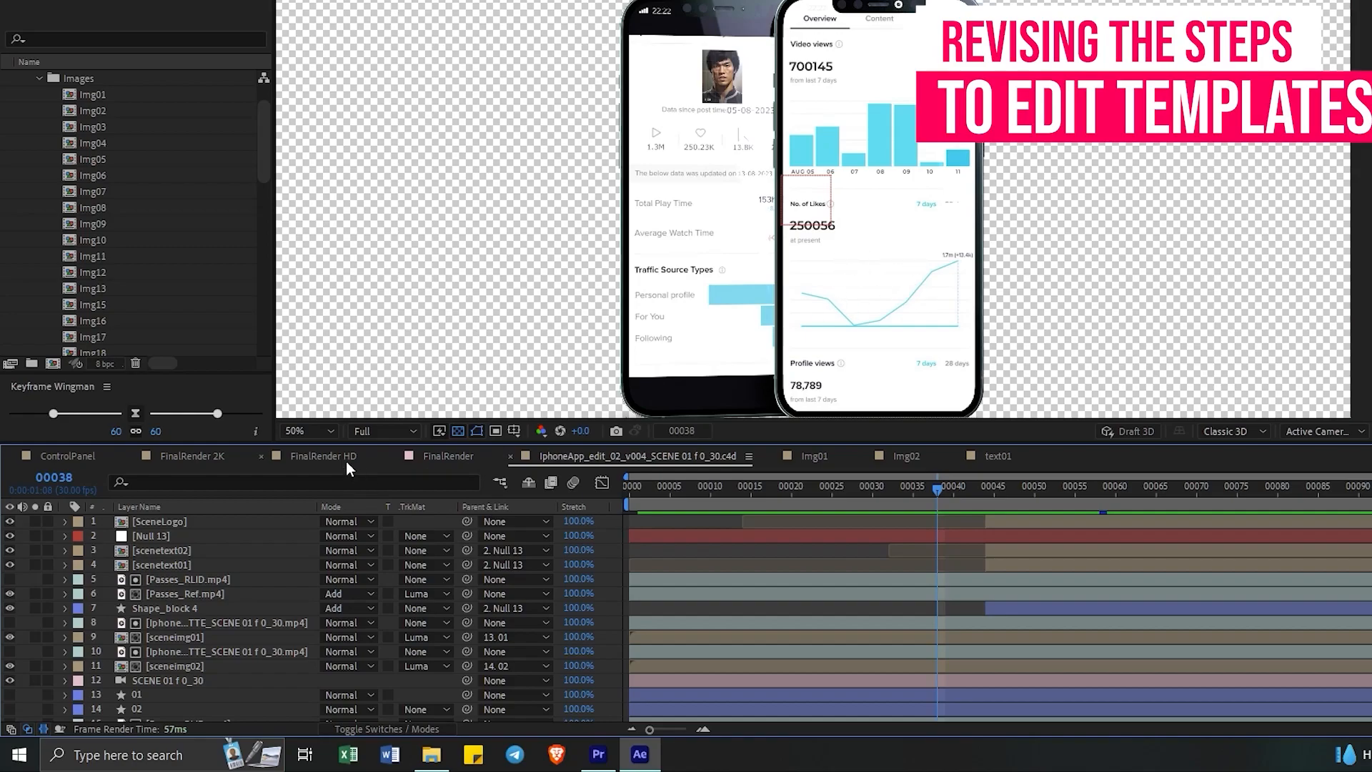
Review the project's 01. Edit Comps folder, collapsing its Images and Text subfolders and selecting Images
scroll(123, 153, "up", 1)
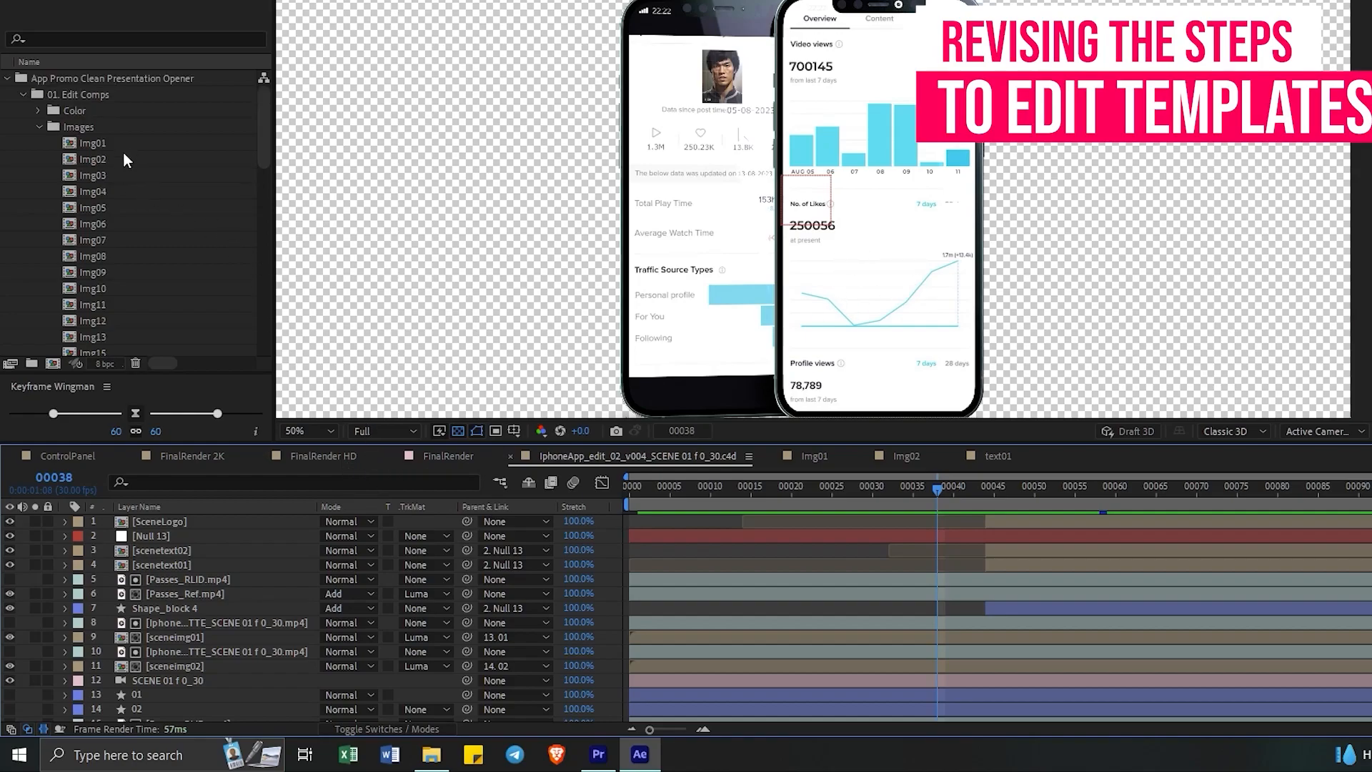
left_click(38, 127)
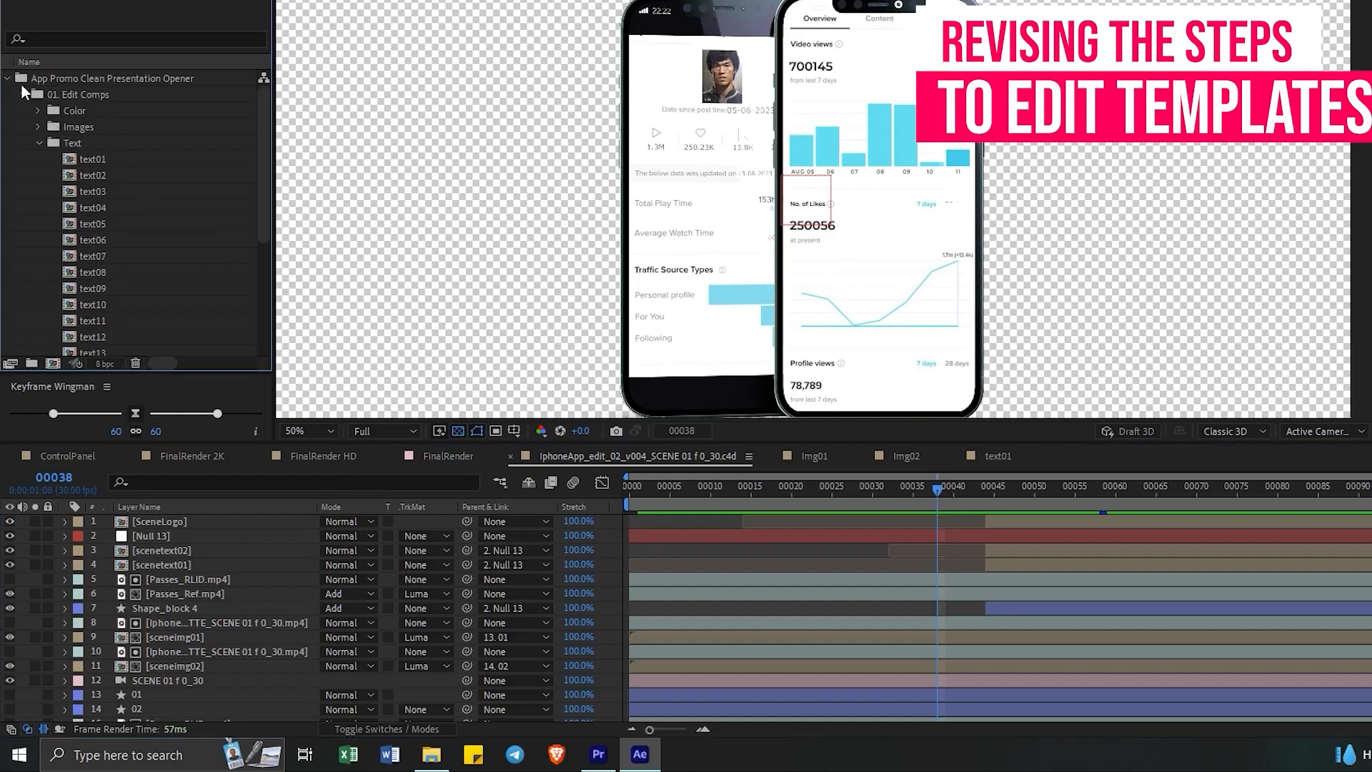
left_click(39, 142)
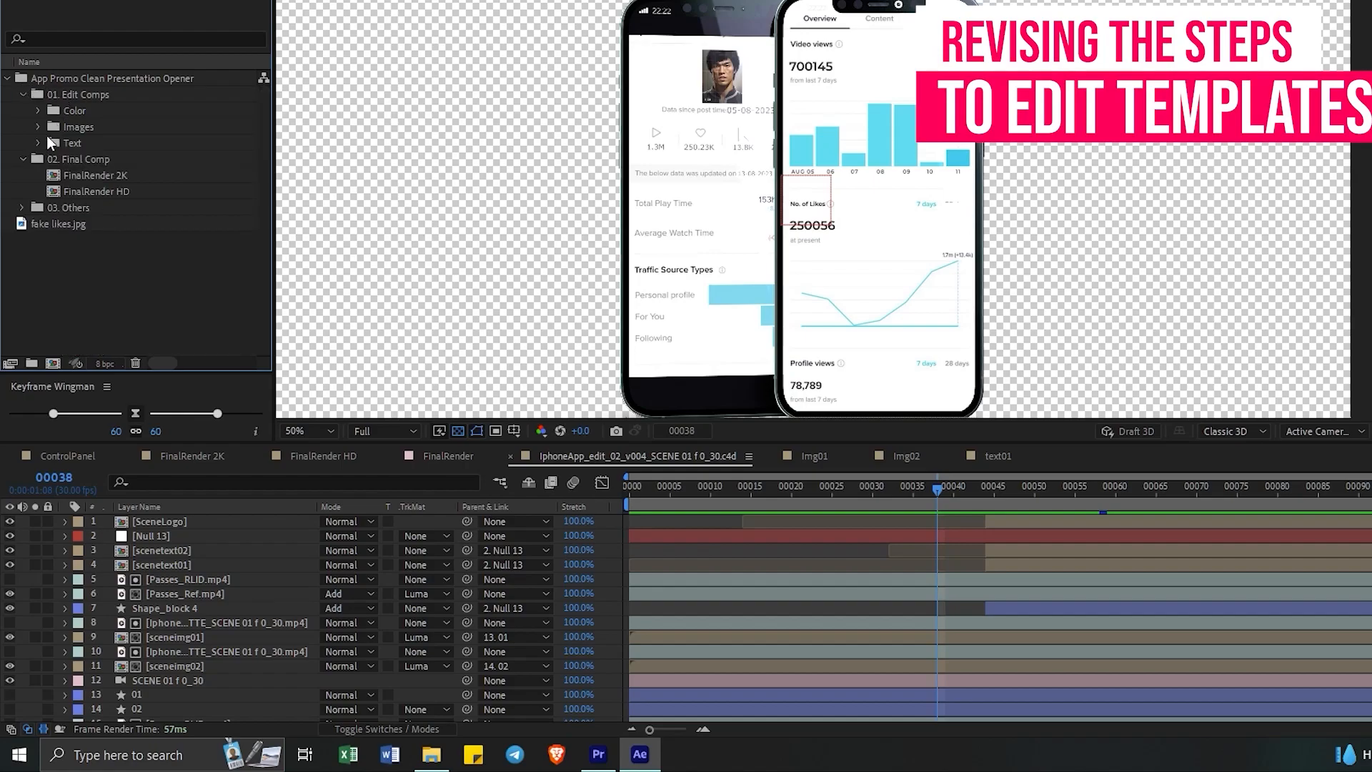
left_click(75, 95)
left_click(77, 124)
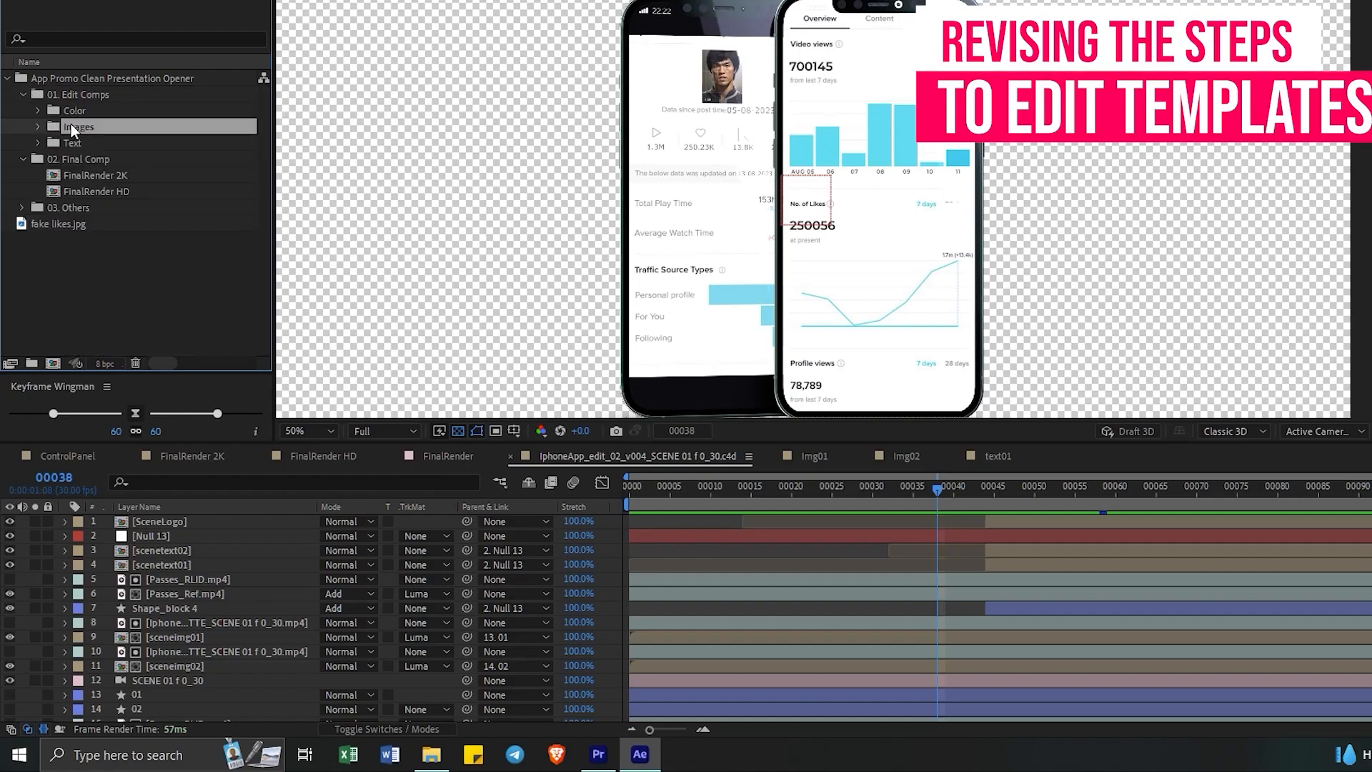
left_click(41, 125)
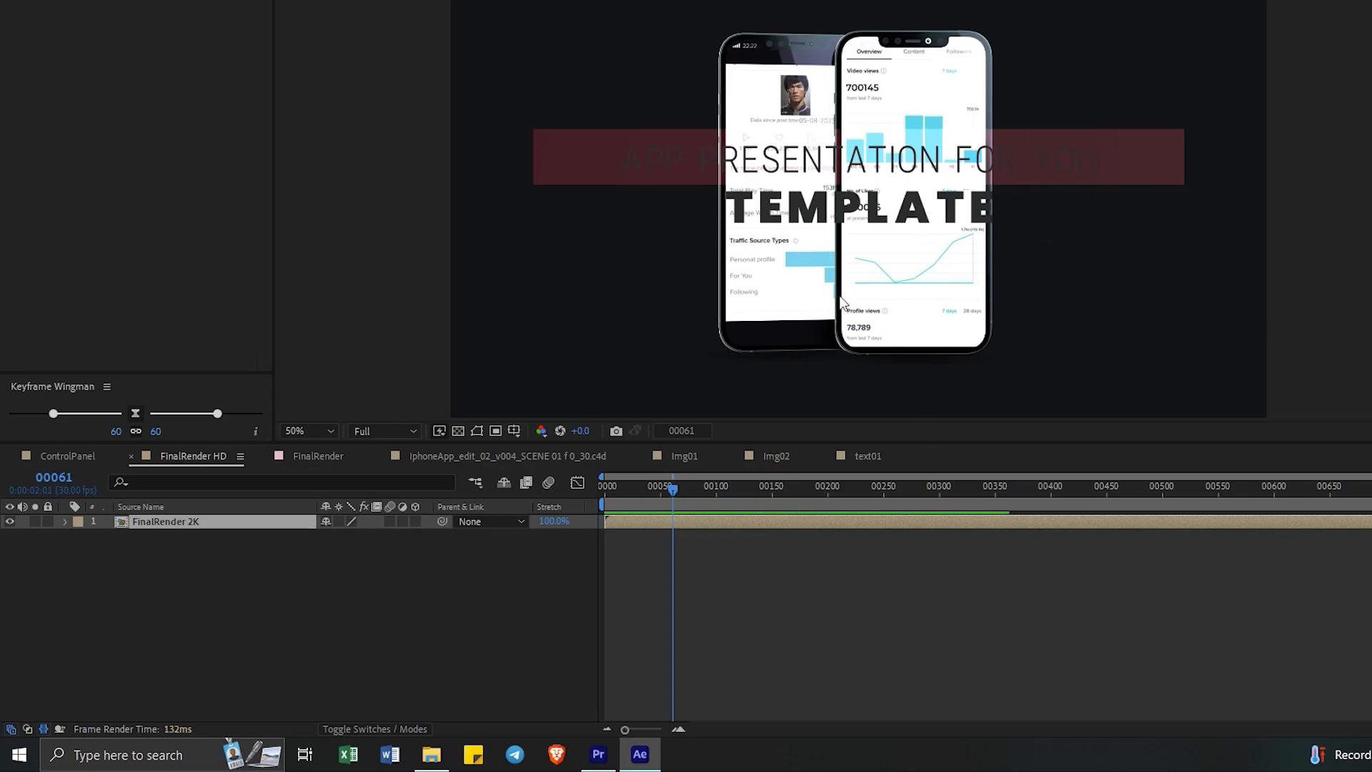
Turn on the transparency grid for FinalRender HD and open its nested FinalRender 2K composition
left_click(457, 429)
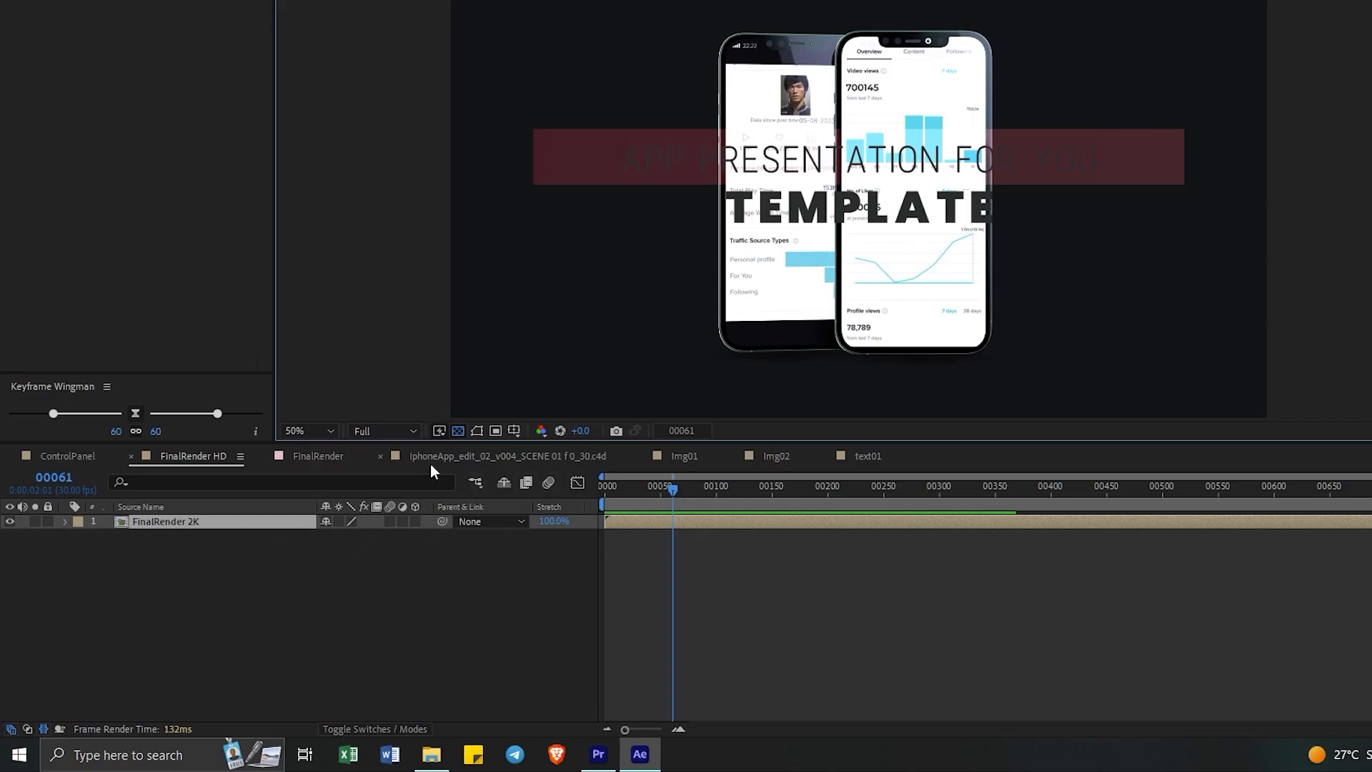
left_click(258, 519)
double_click(259, 521)
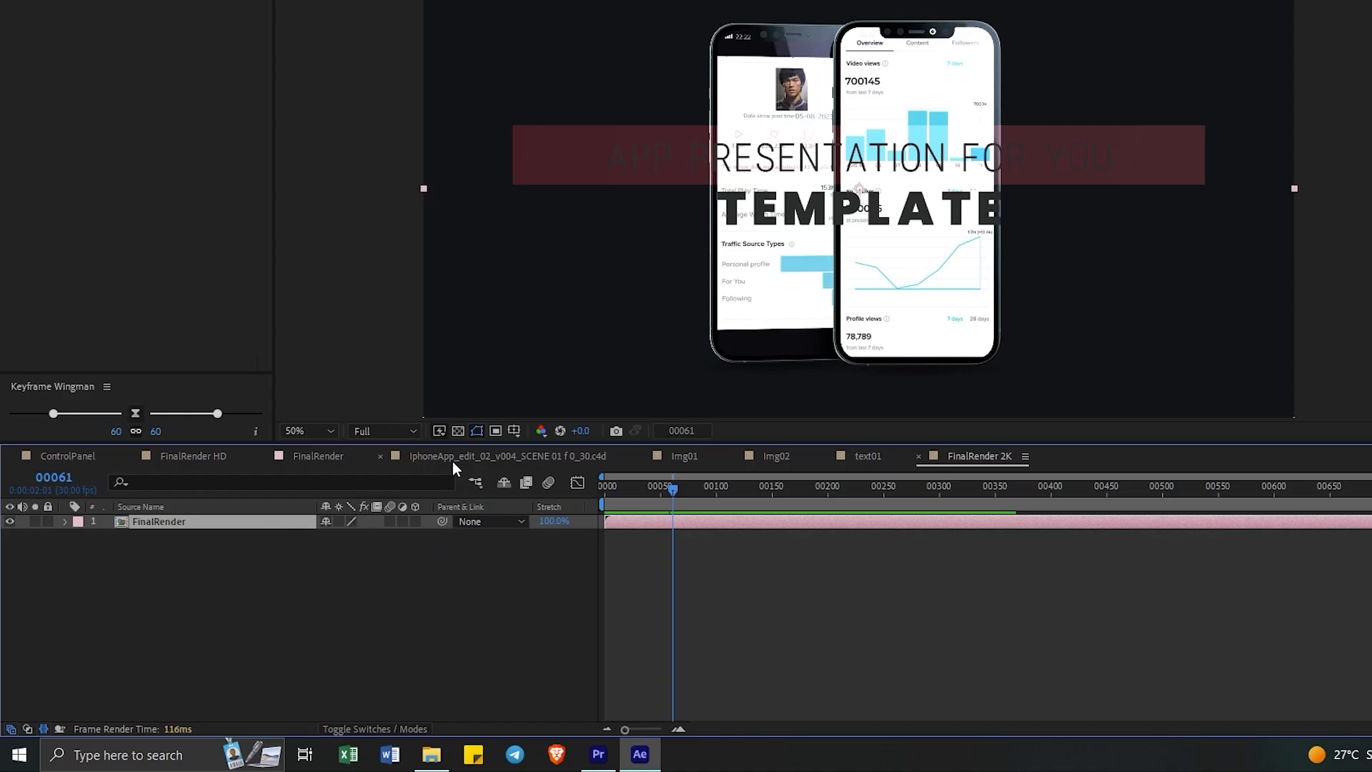
Open the nested FinalRender composition, hide its BKG background layer and turn on the transparency grid
left_click(456, 429)
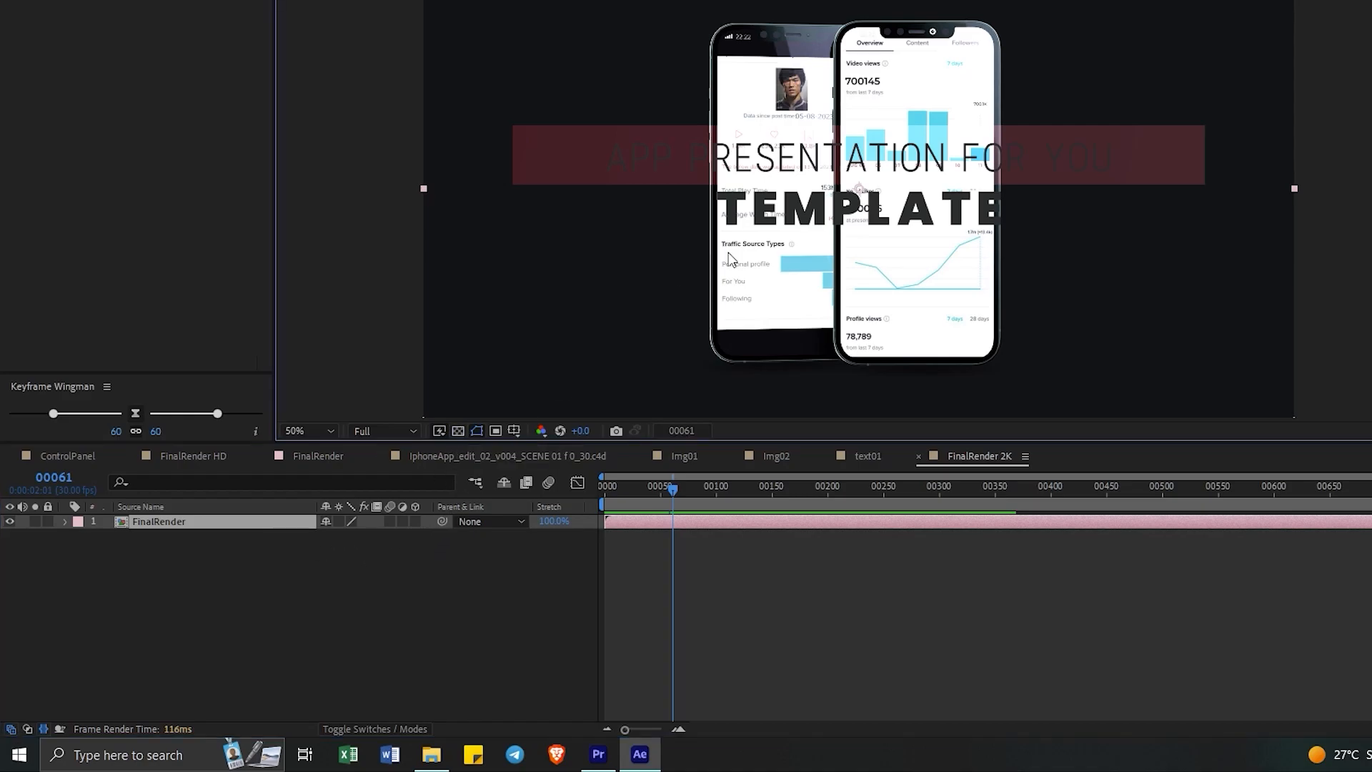
double_click(215, 523)
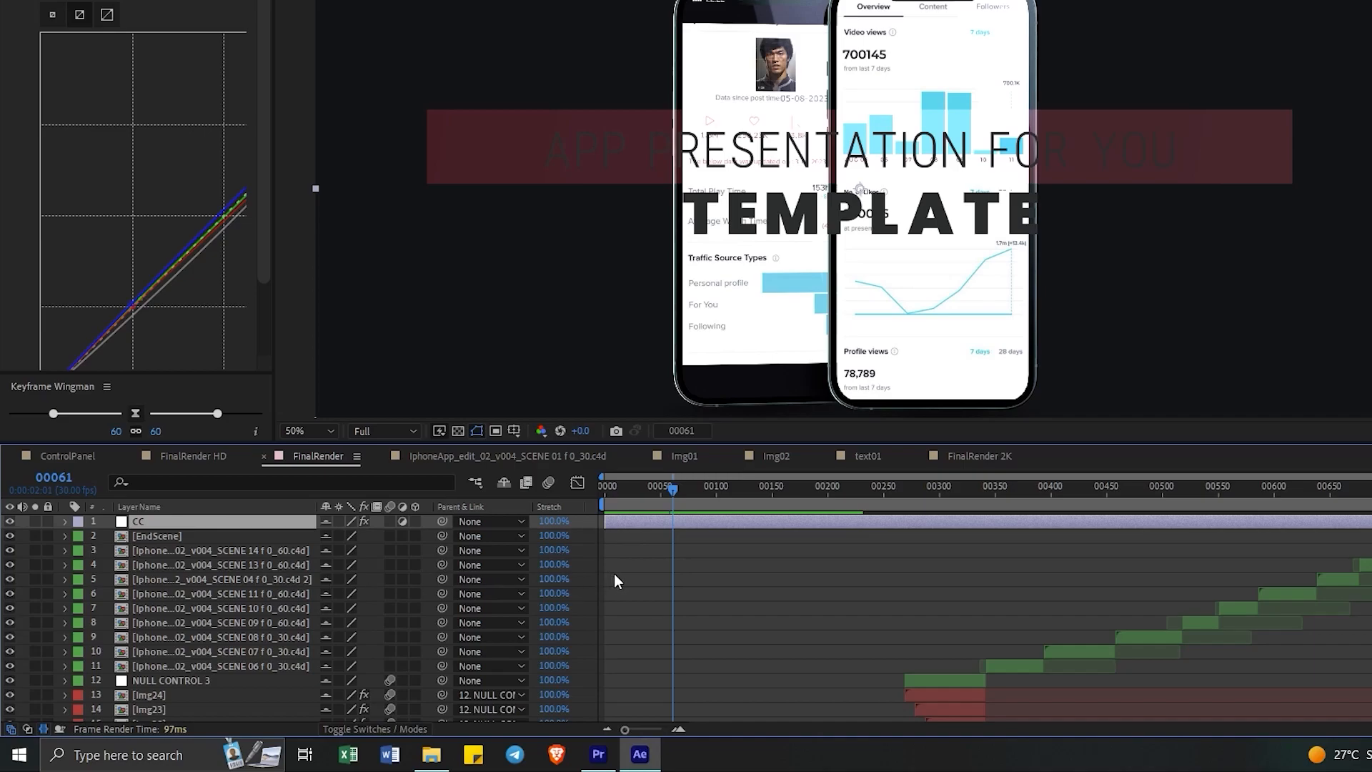
scroll(716, 568, "down", 3)
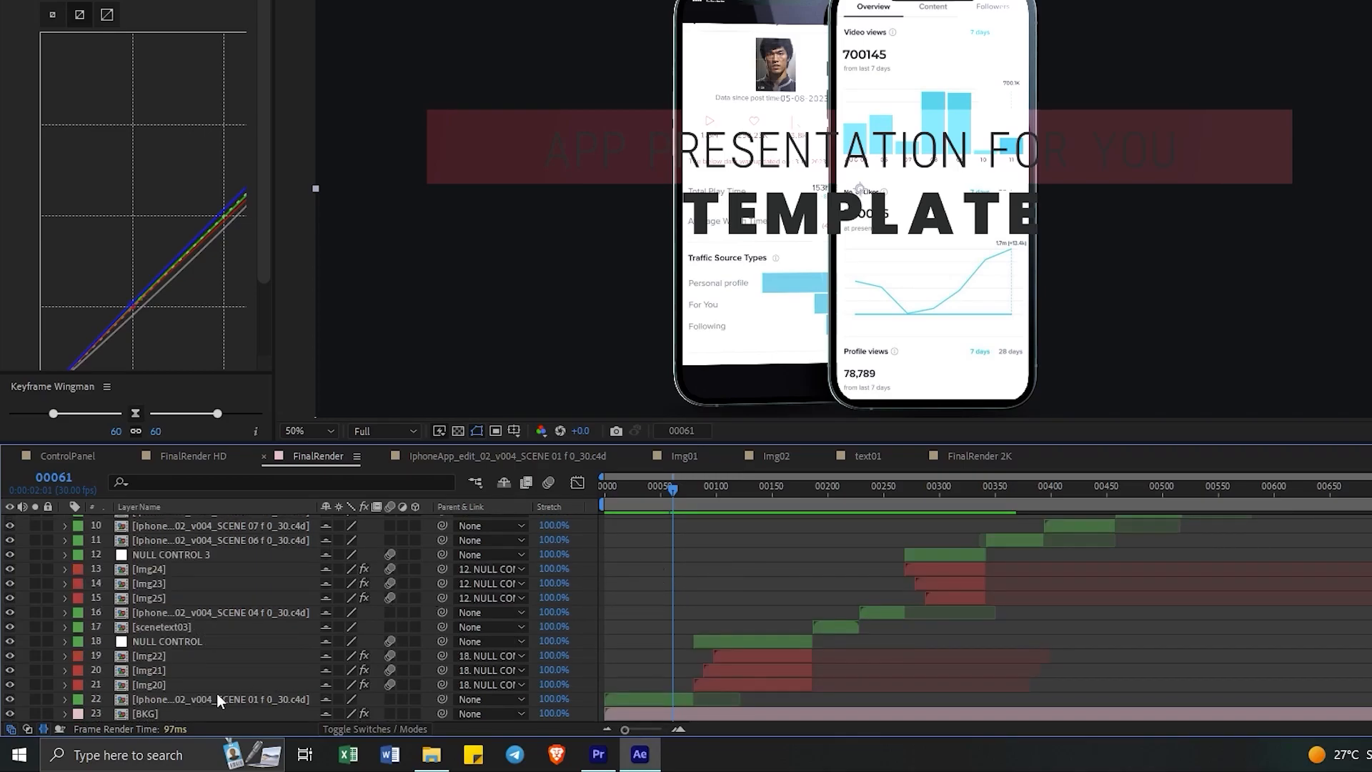
left_click(175, 714)
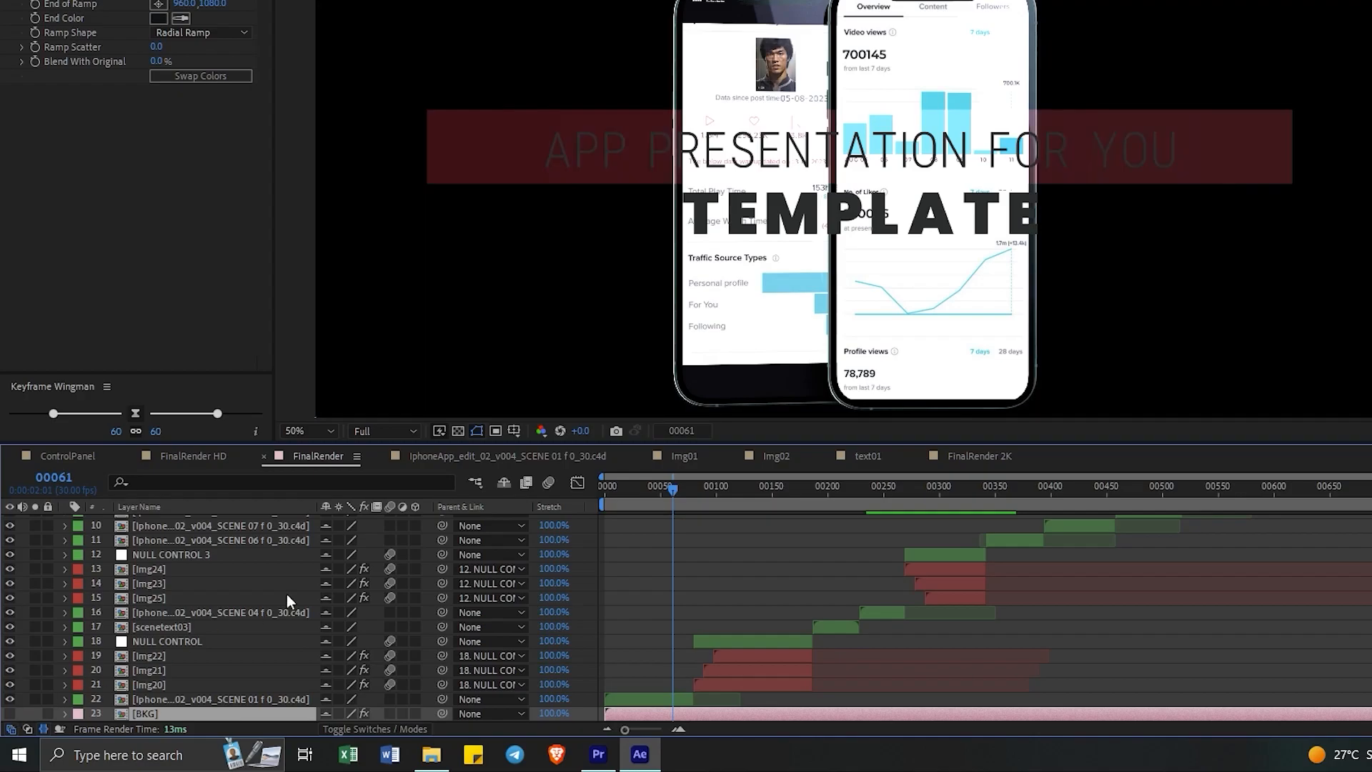
left_click(456, 432)
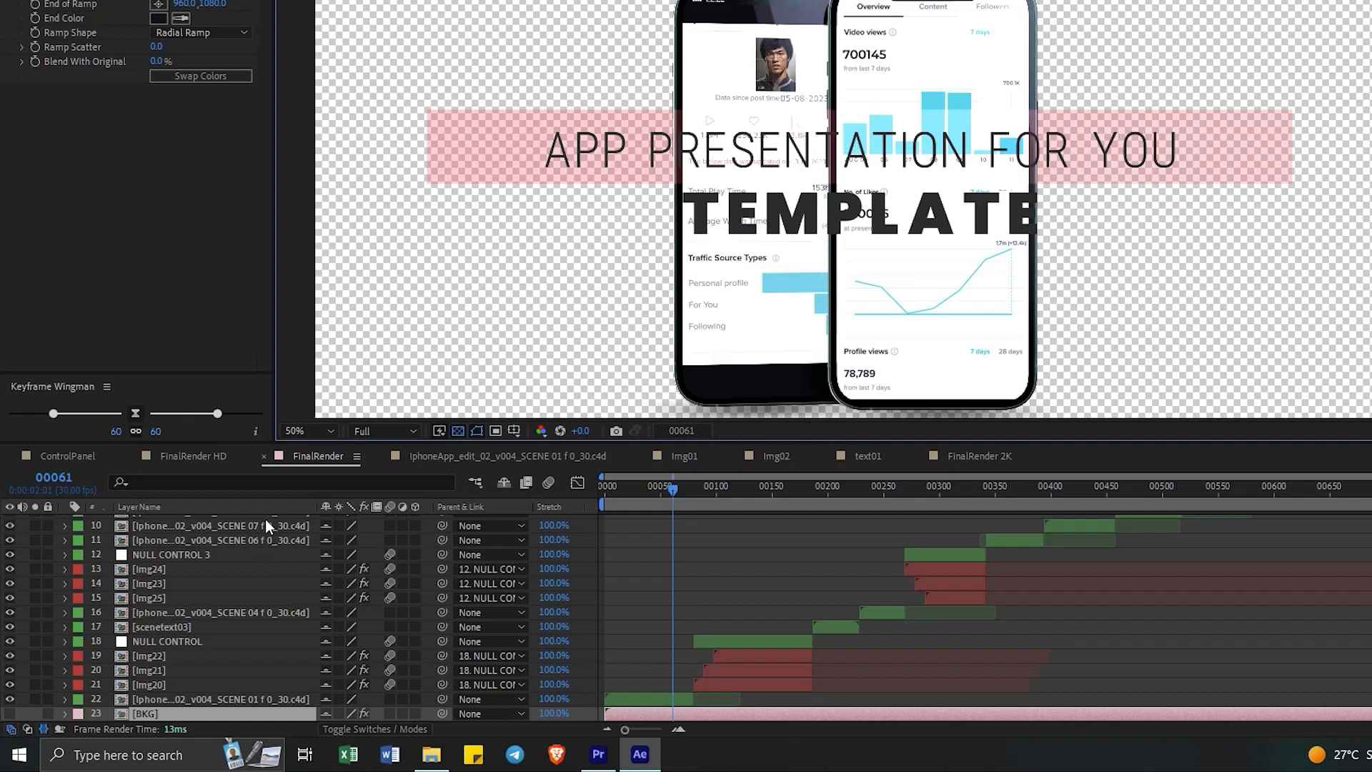
scroll(247, 569, "up", 3)
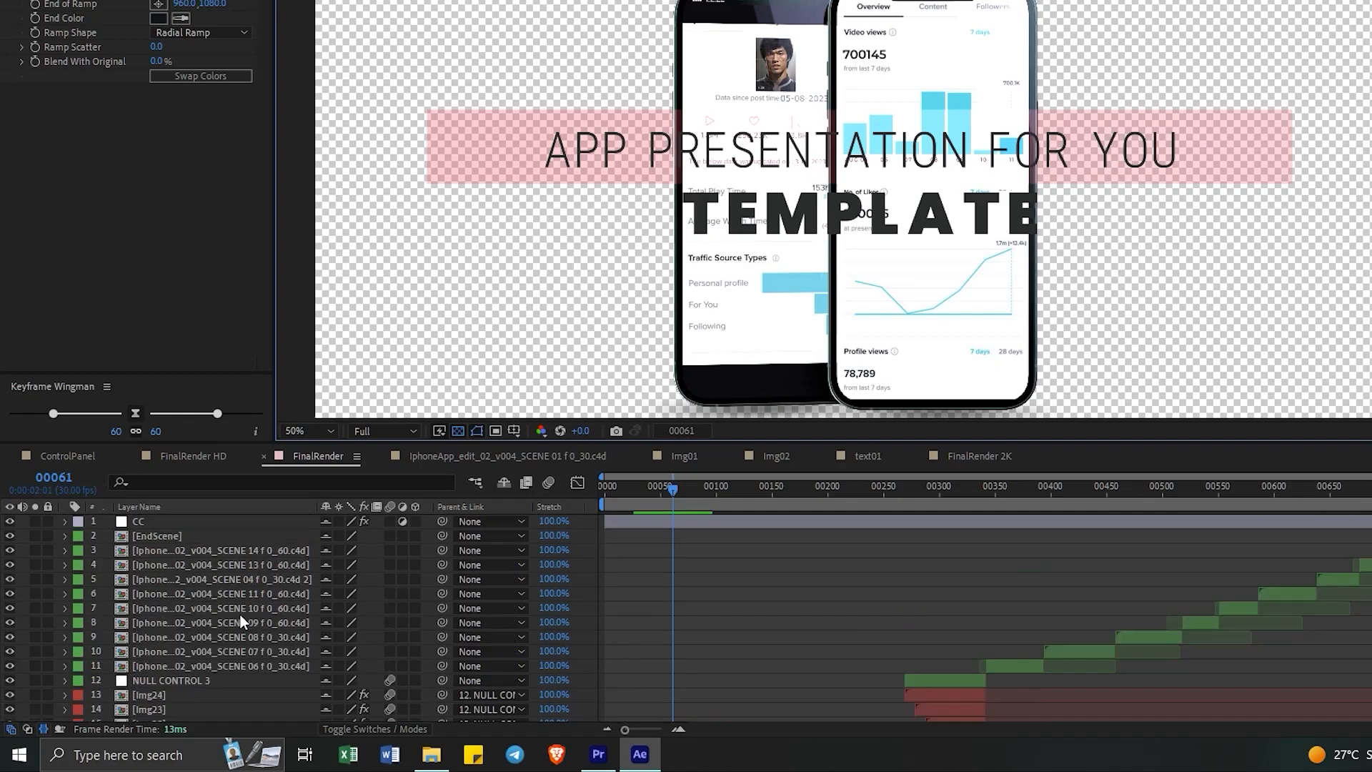
scroll(241, 568, "down", 3)
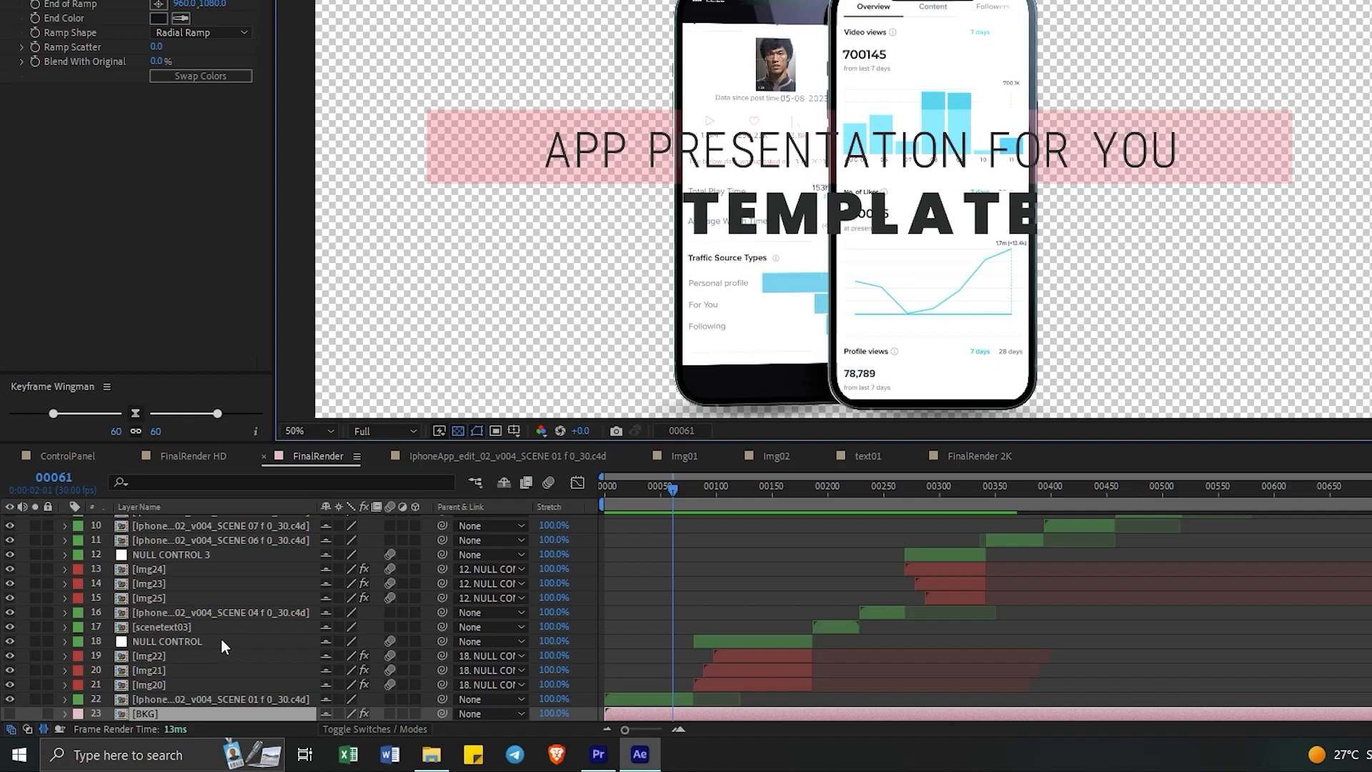
scroll(221, 633, "up", 3)
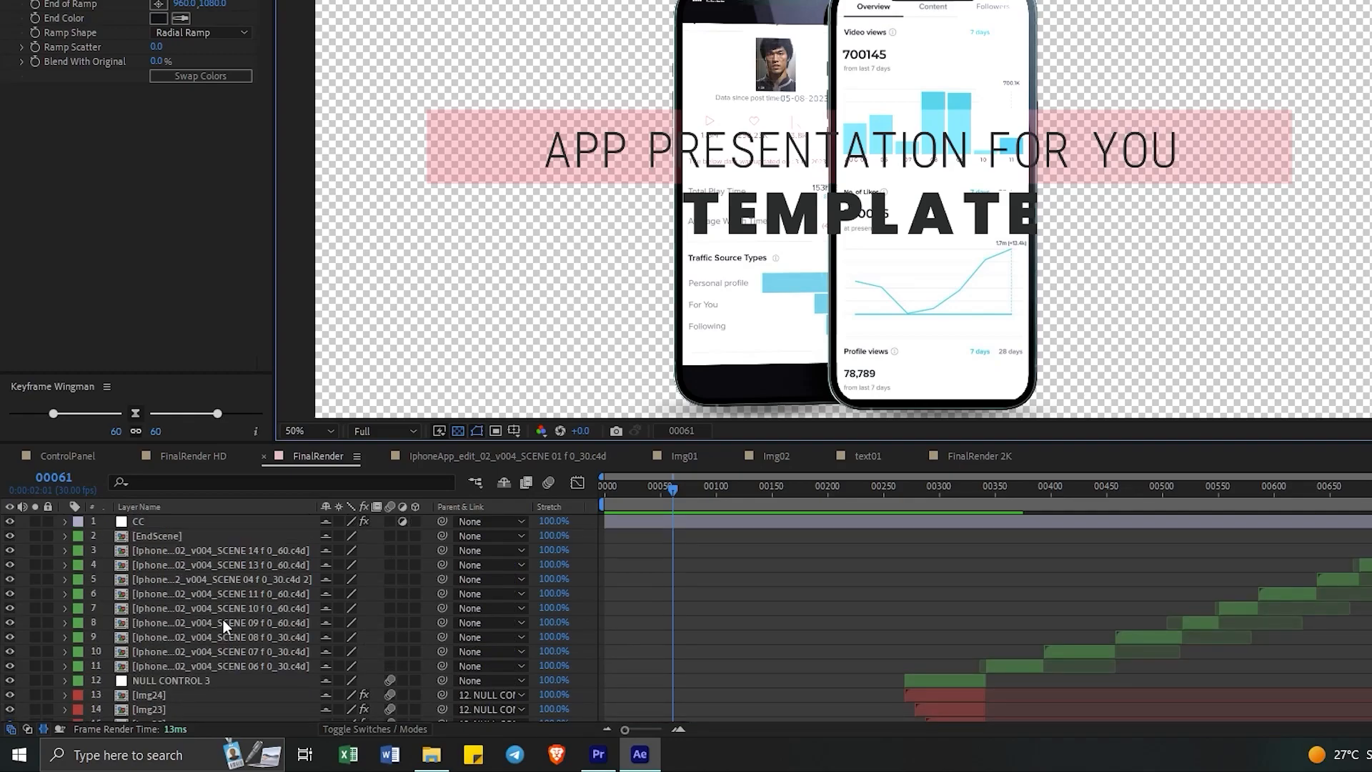
scroll(223, 620, "down", 3)
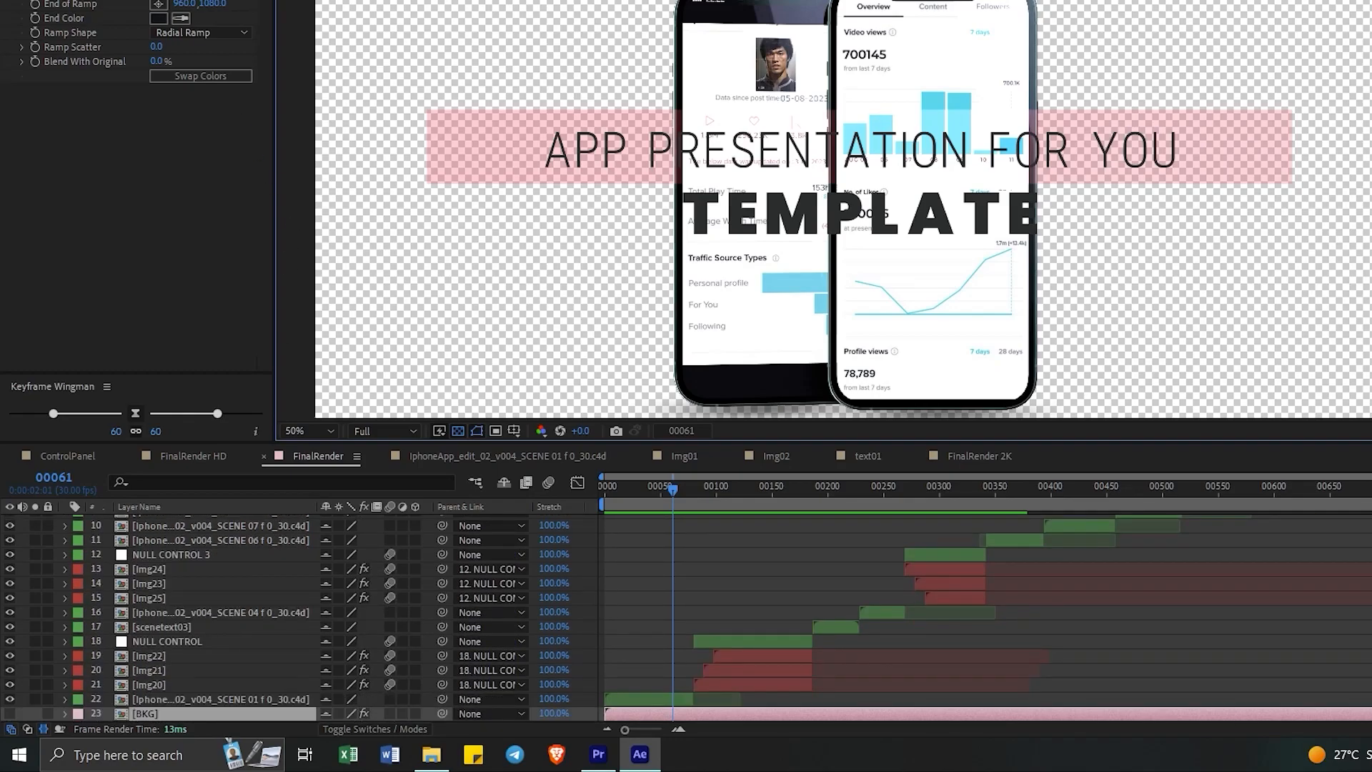
Expand the Text folder in the project's edit comps and open the text01 composition
key("ctrl+0")
scroll(152, 227, "down", 5)
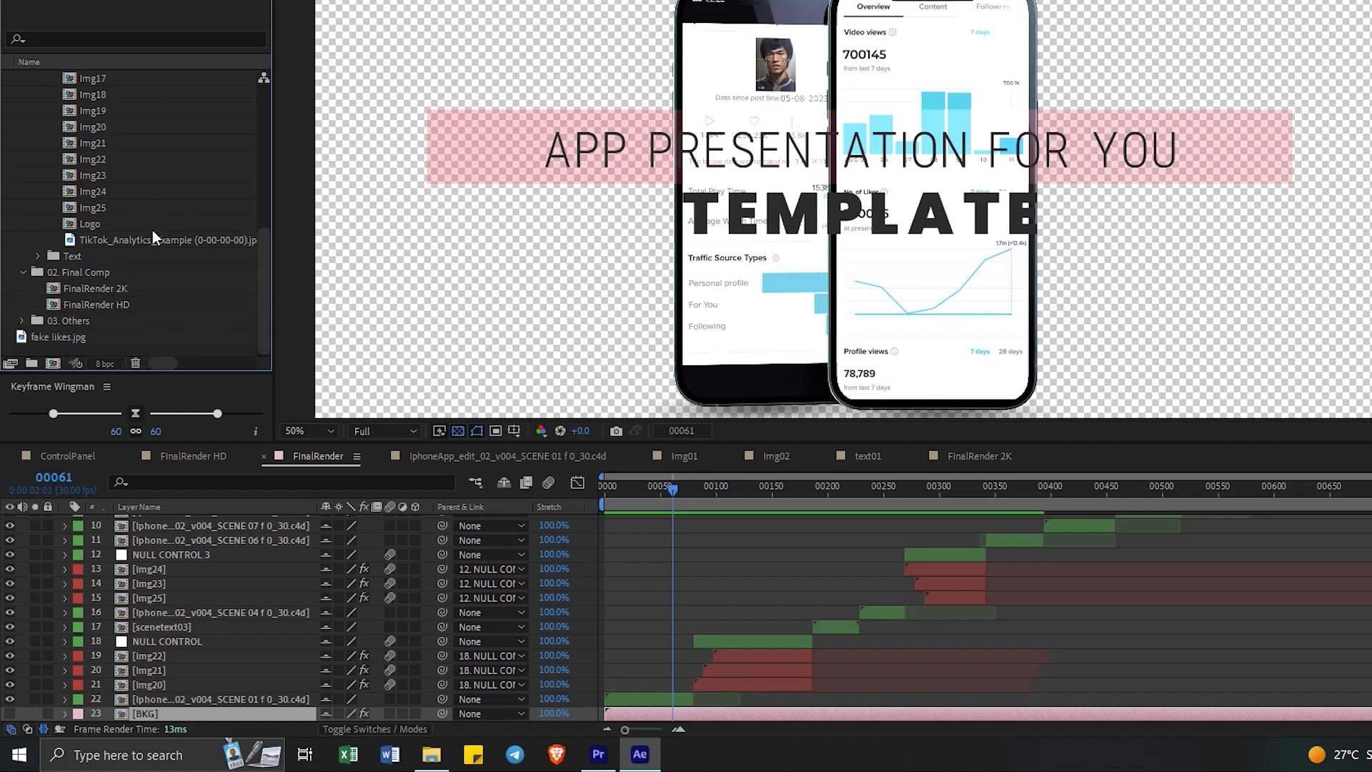
left_click(37, 255)
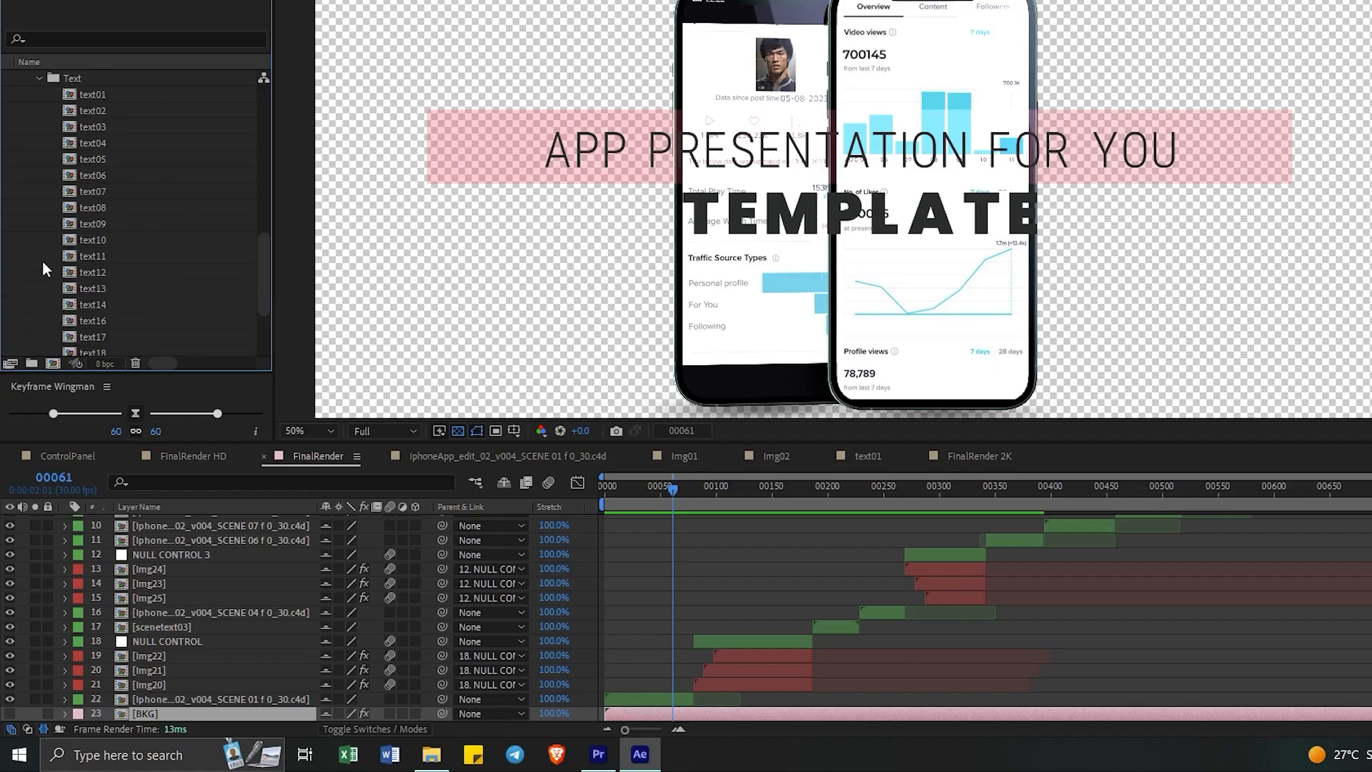
double_click(99, 94)
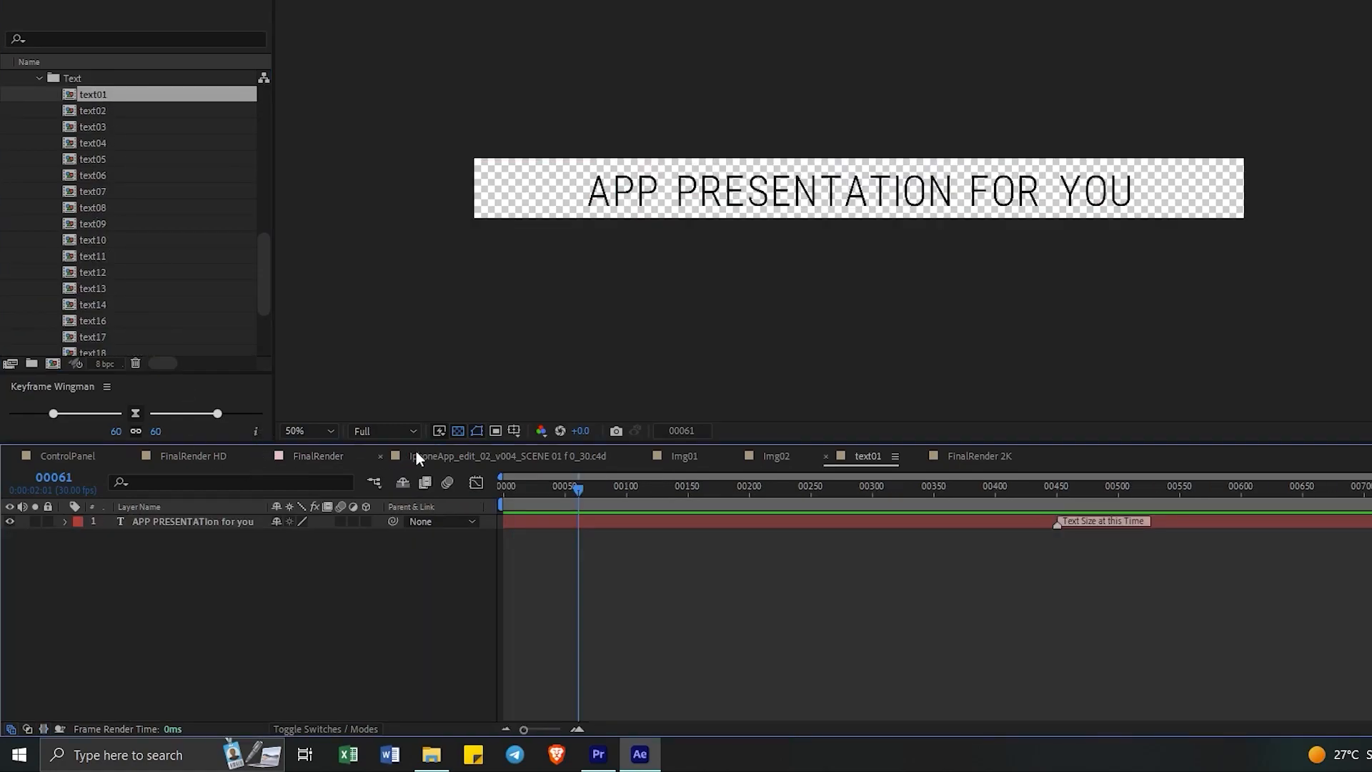
Set the "APP PRESENTATION for you" text layer to Montserrat Black at 82 px
double_click(193, 534)
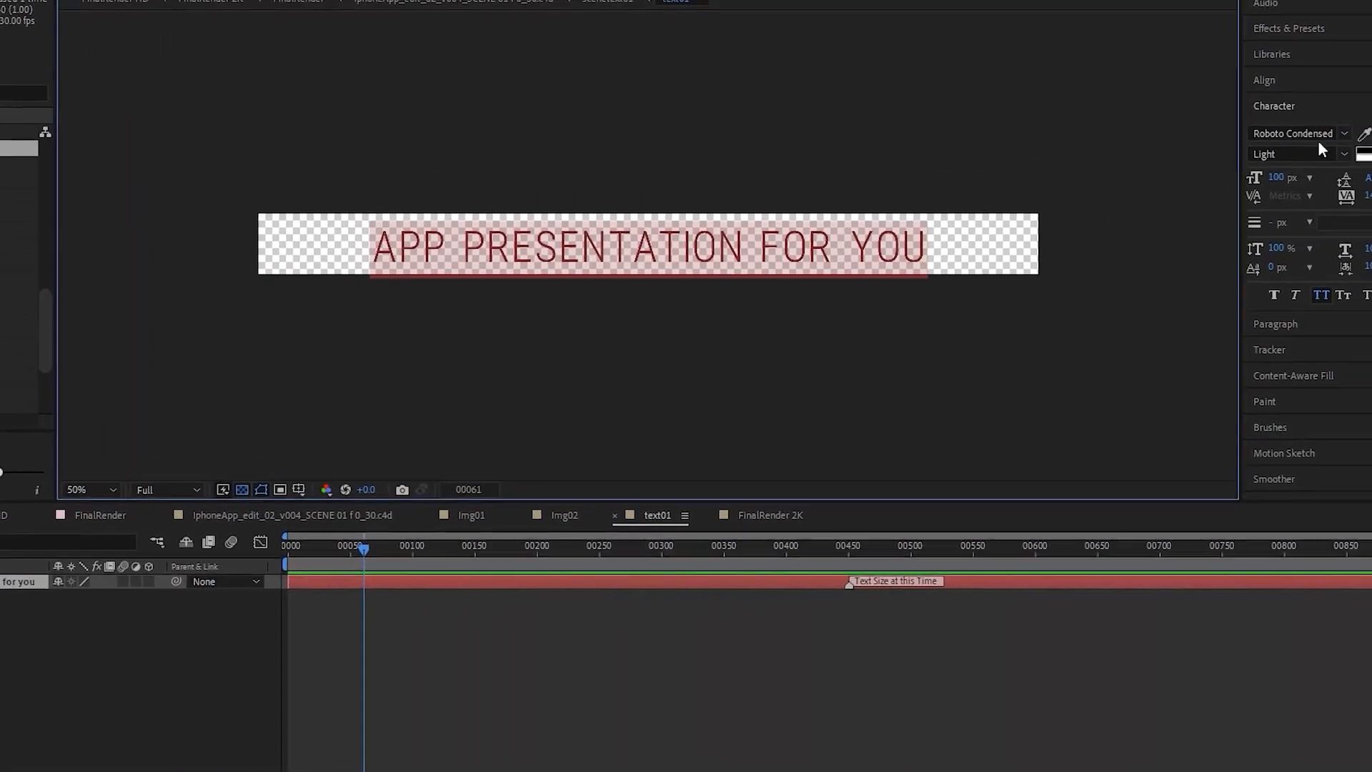
left_click(1284, 145)
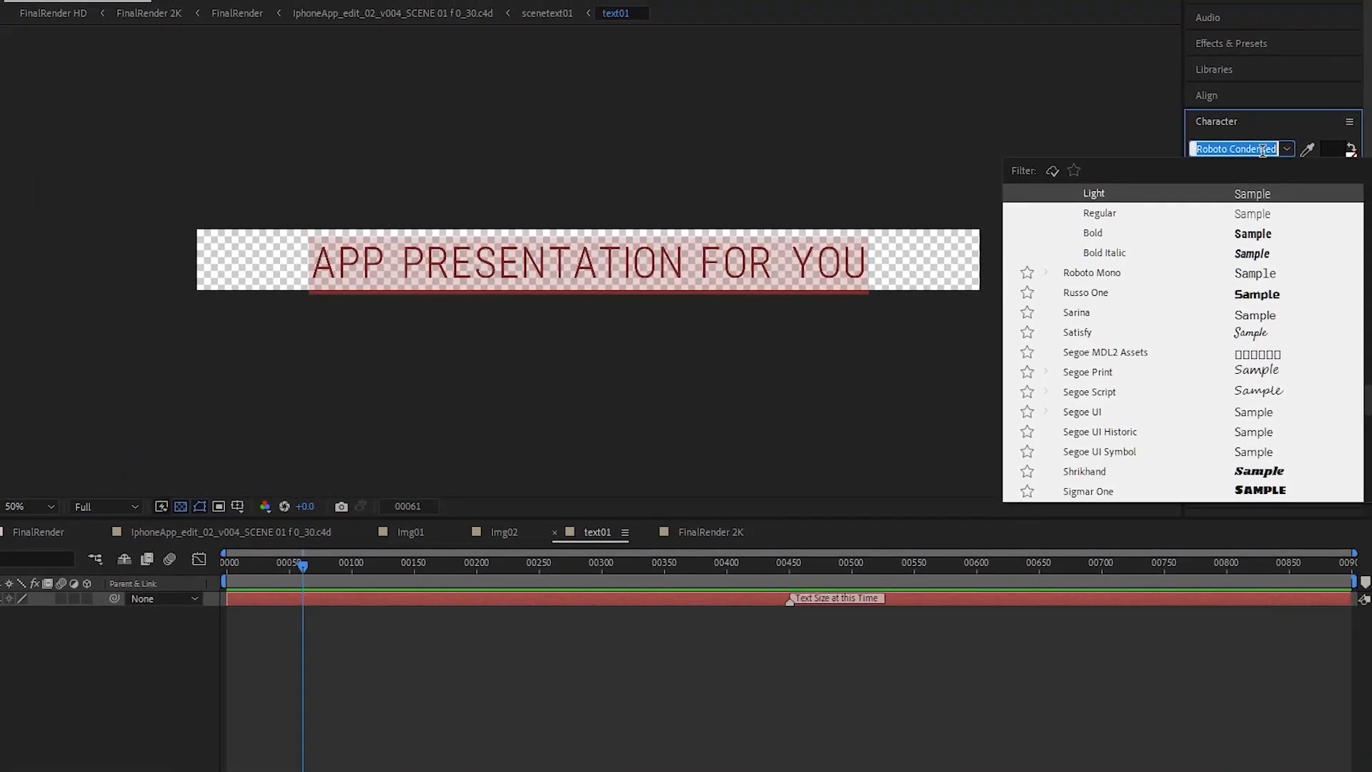
type("mon")
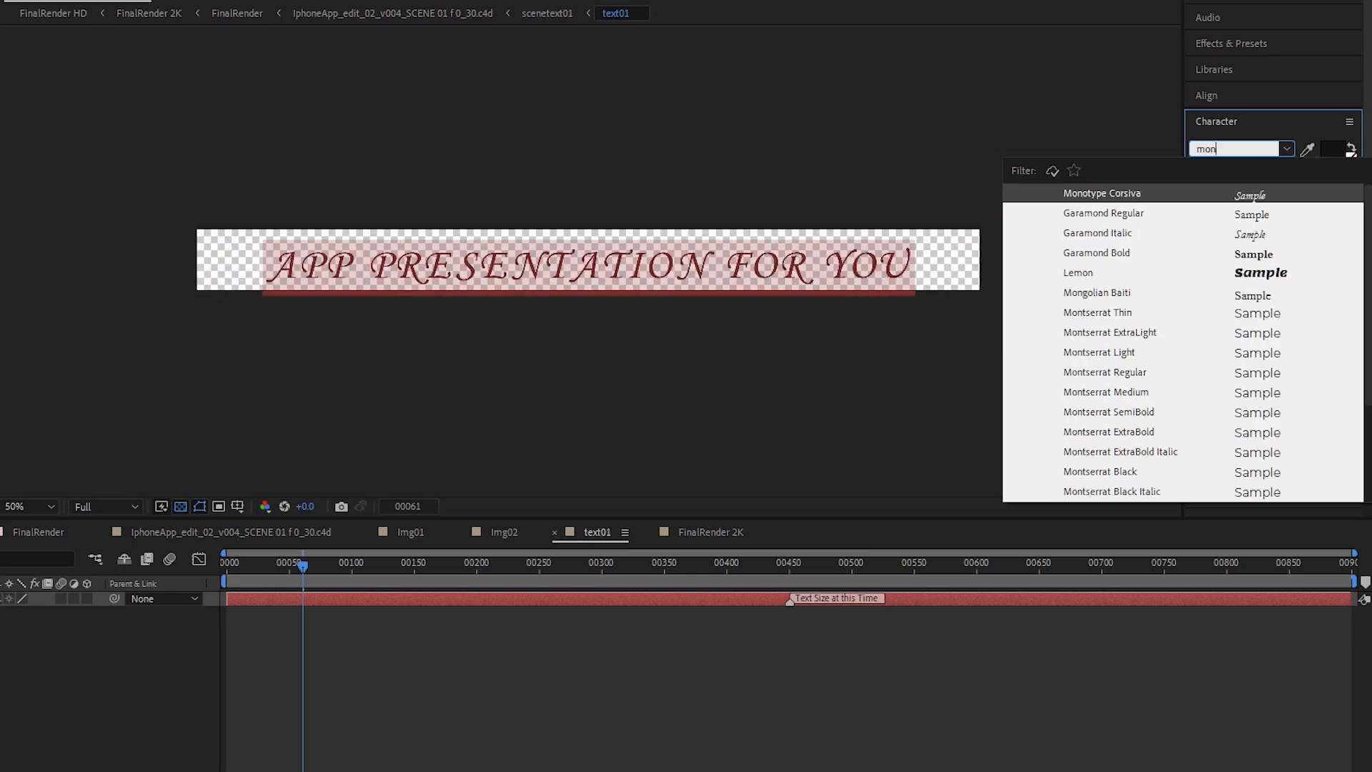
type("t")
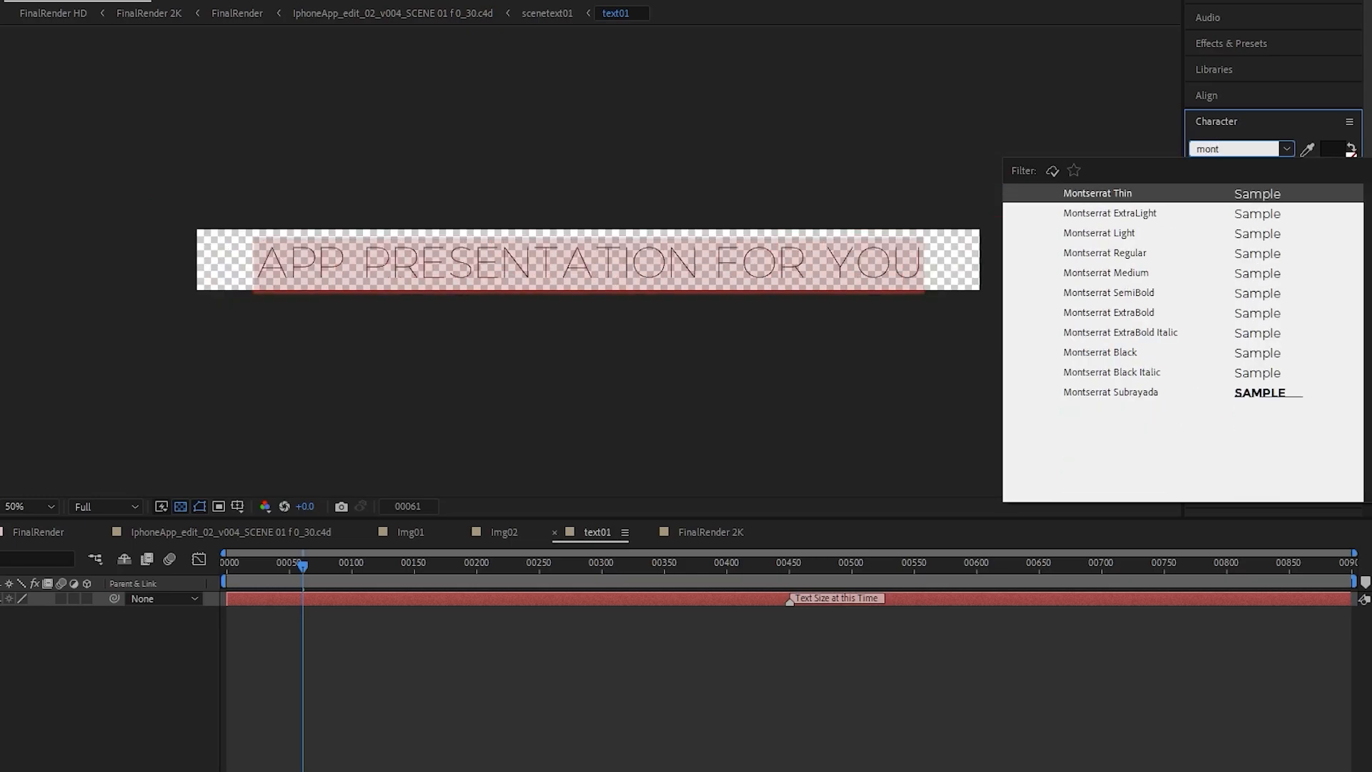
left_click(1104, 354)
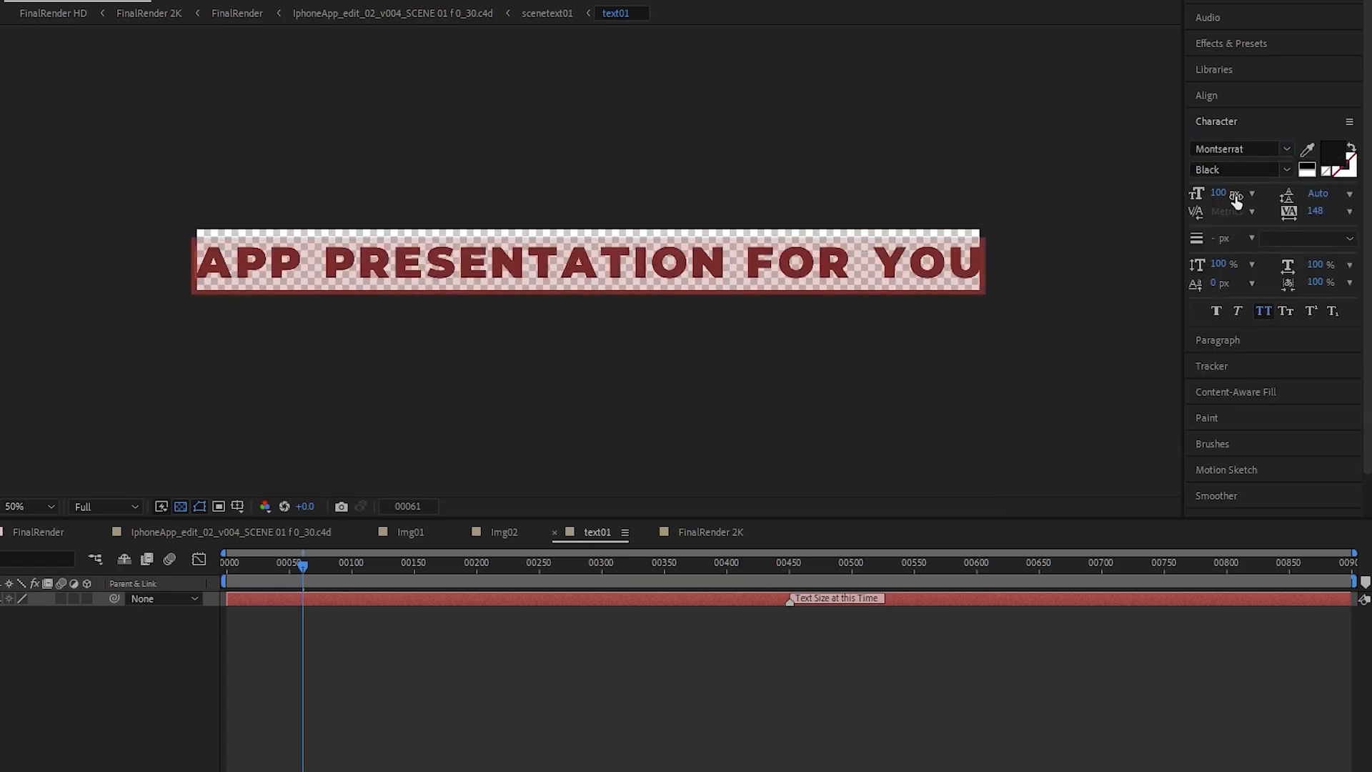
left_click_drag(1224, 195, 1212, 194)
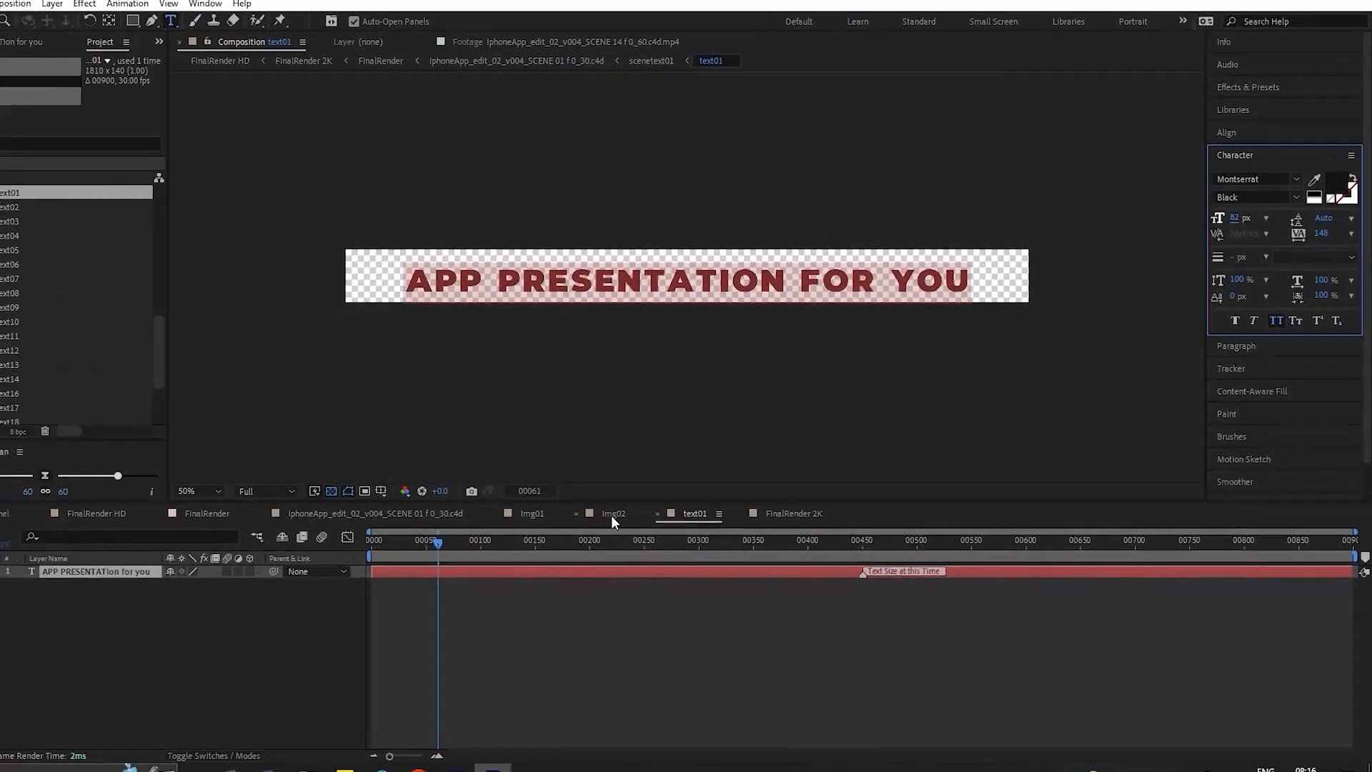
Add a full-frame bright green solid to the SCENE 01 composition and place it beneath all other layers
left_click(610, 516)
left_click(533, 516)
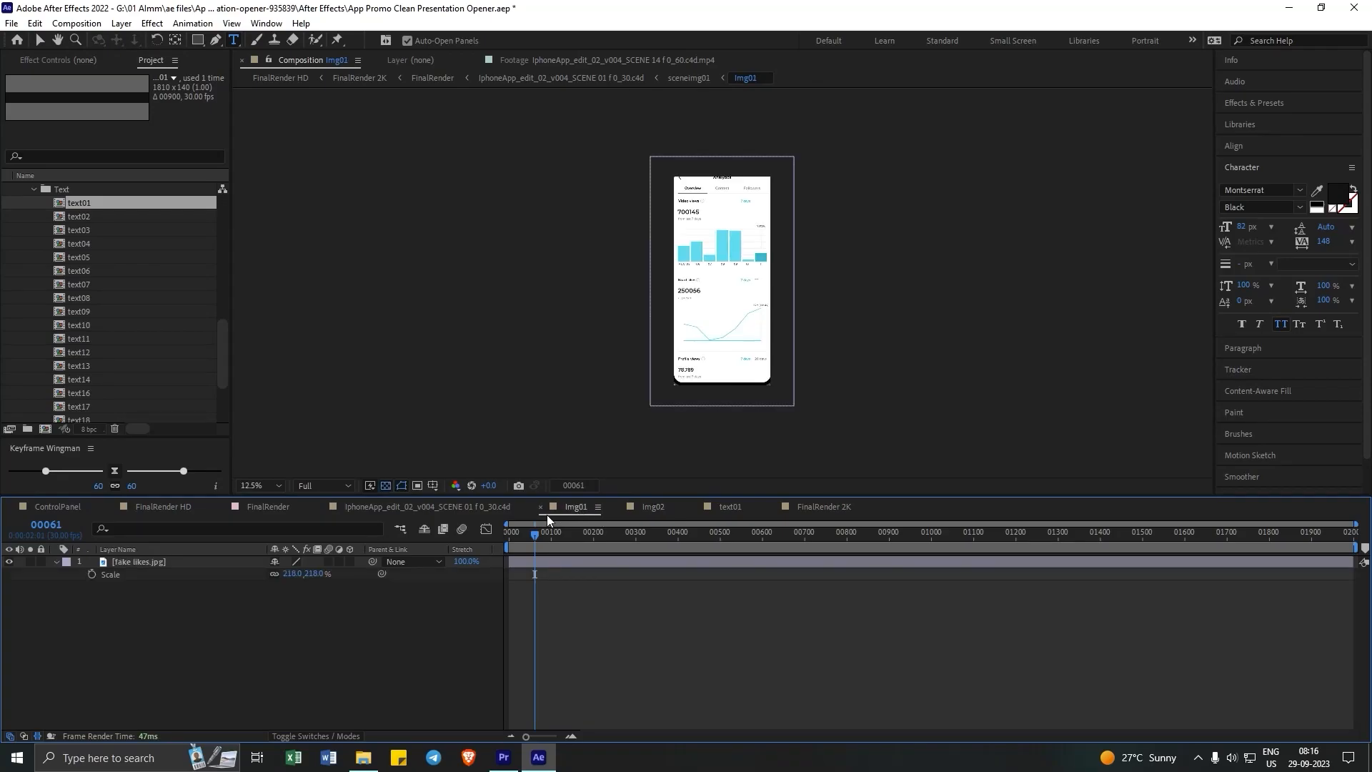
left_click(460, 507)
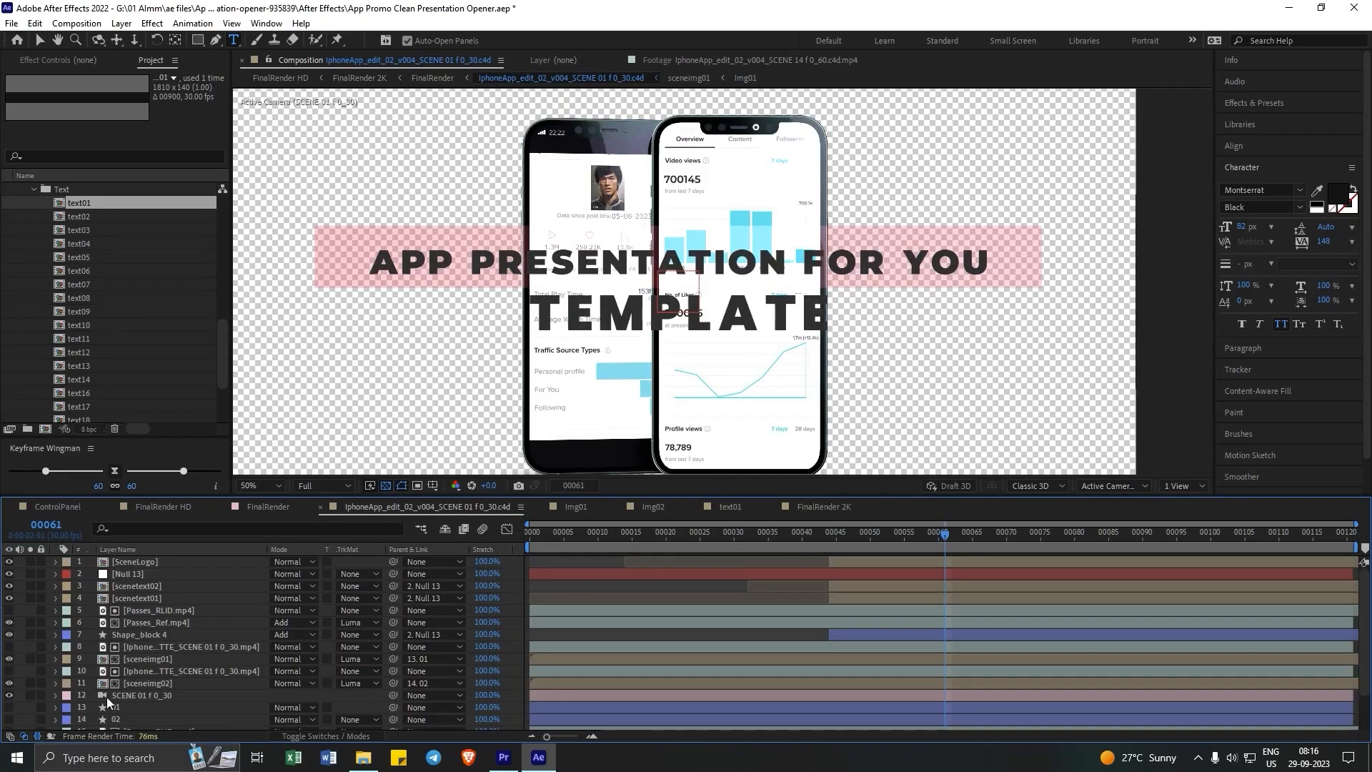
right_click(23, 714)
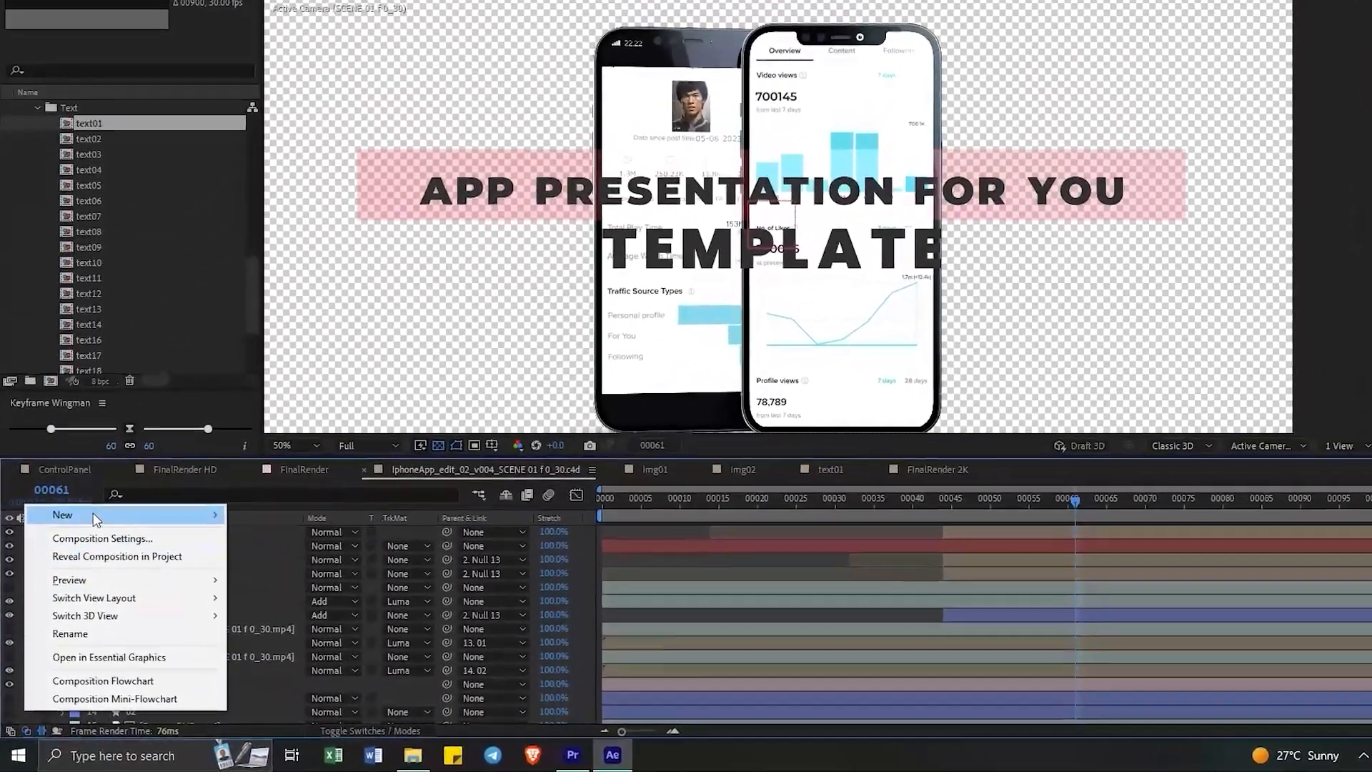
mouse_move(96, 519)
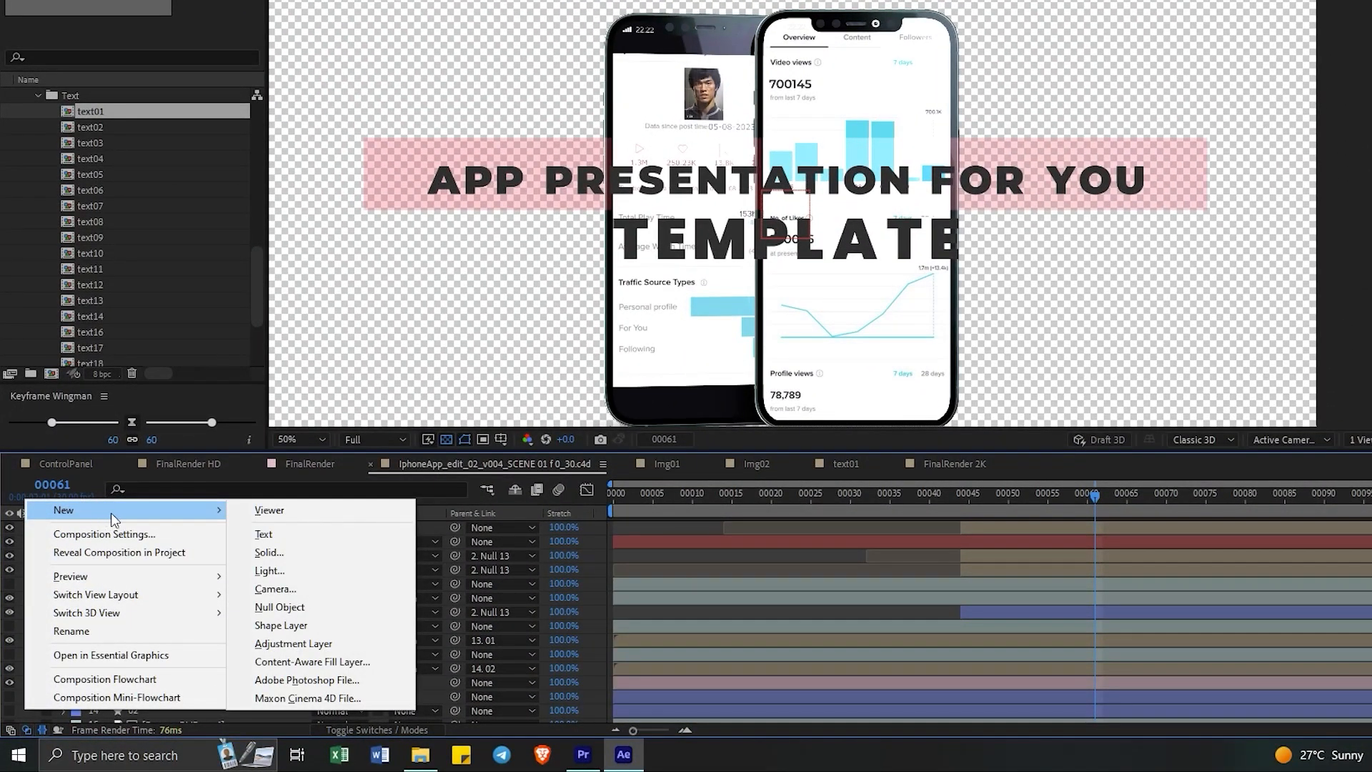
left_click(269, 553)
left_click(1167, 335)
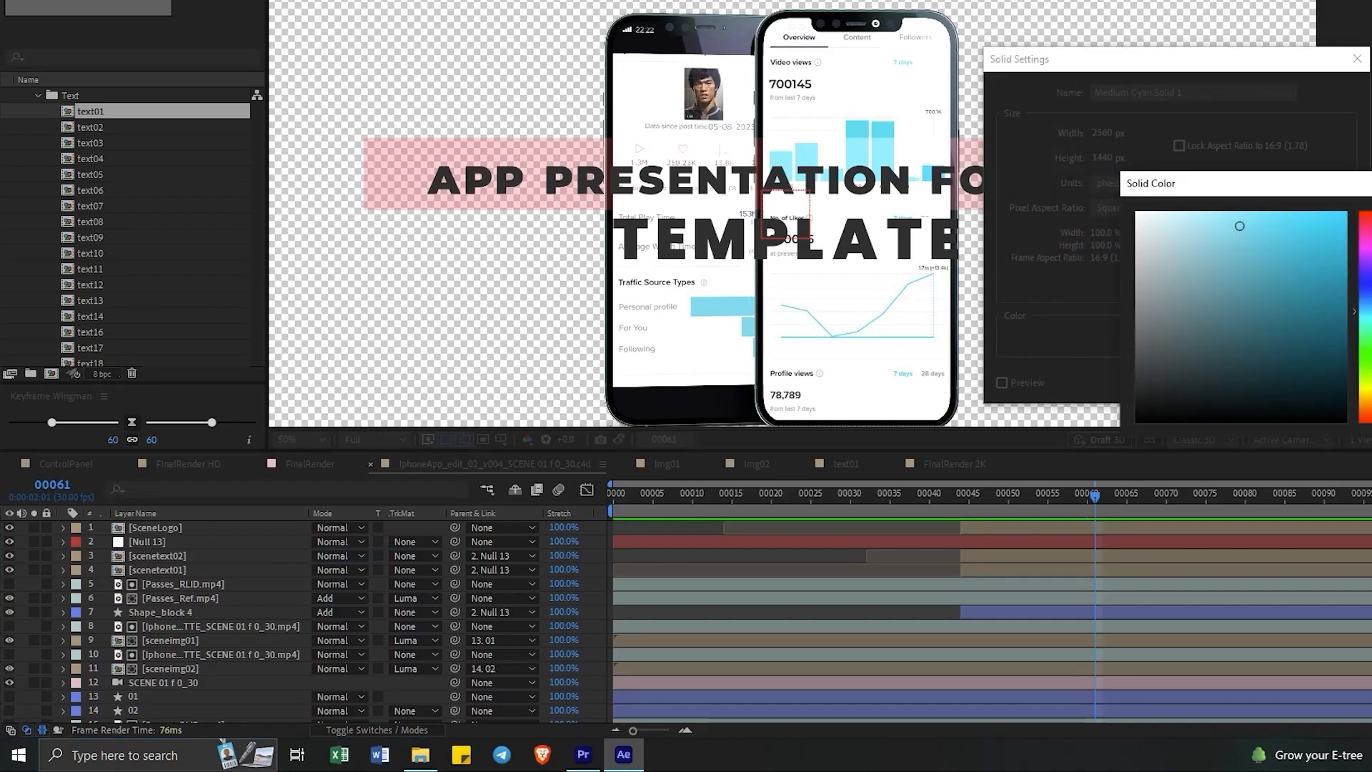
key("Return")
key("Return")
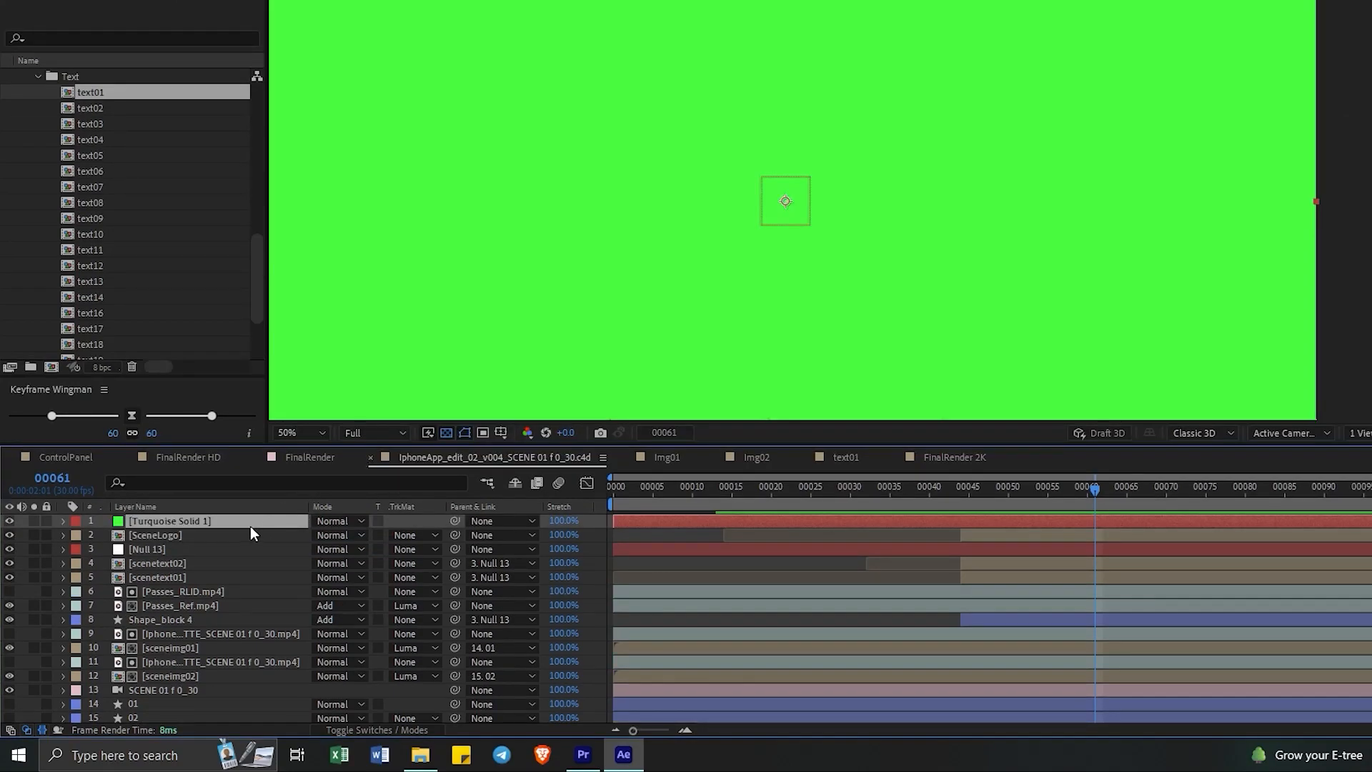
left_click_drag(250, 526, 245, 715)
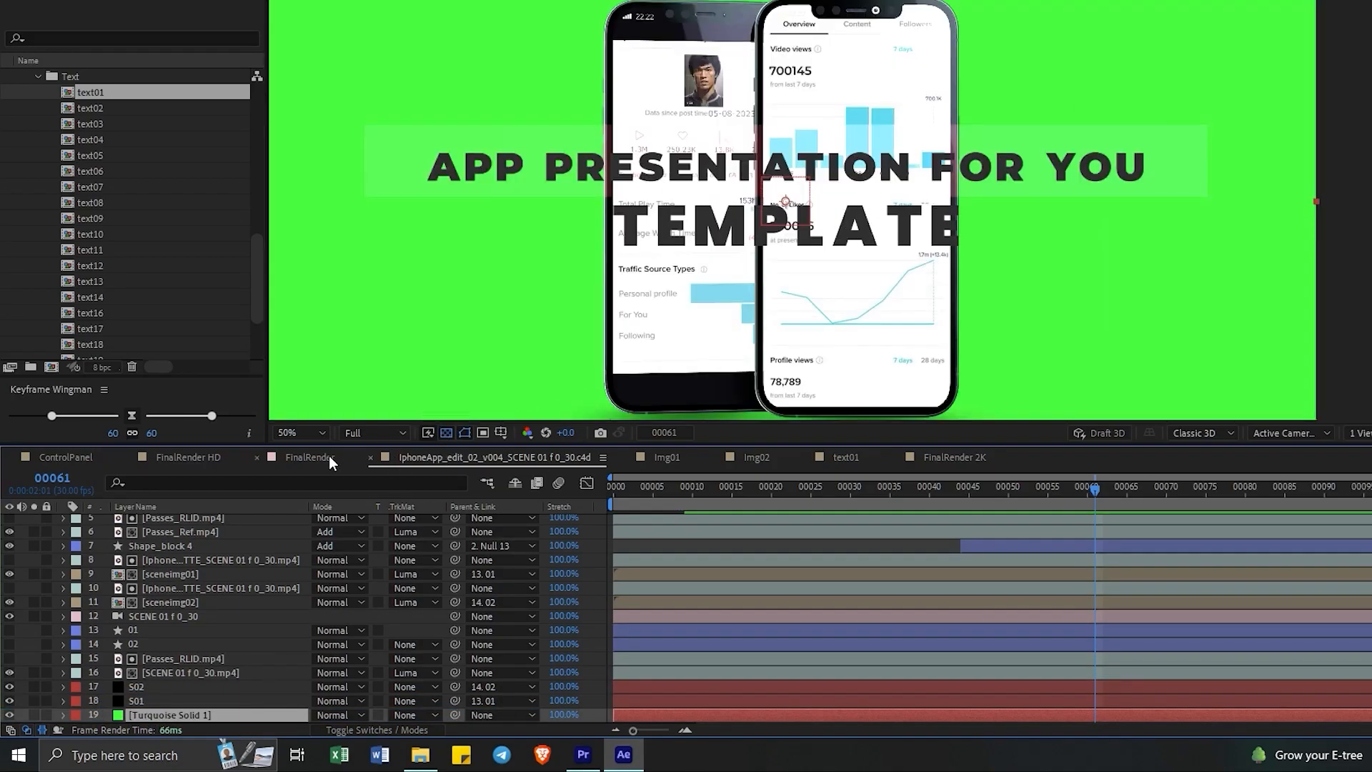
Scrub FinalRender to frame 77 to check the green background, and switch to the FinalRender HD composition
left_click(328, 456)
left_click_drag(624, 490, 671, 497)
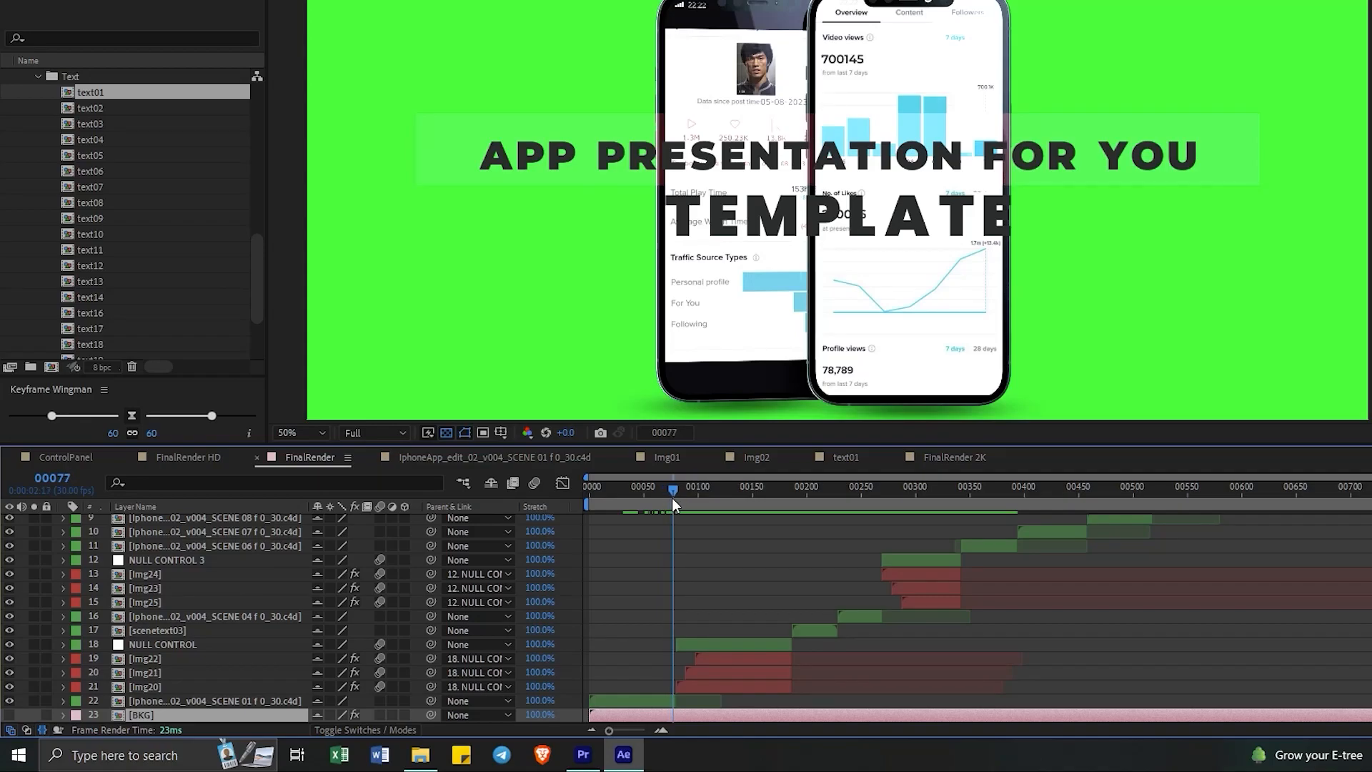
left_click(185, 455)
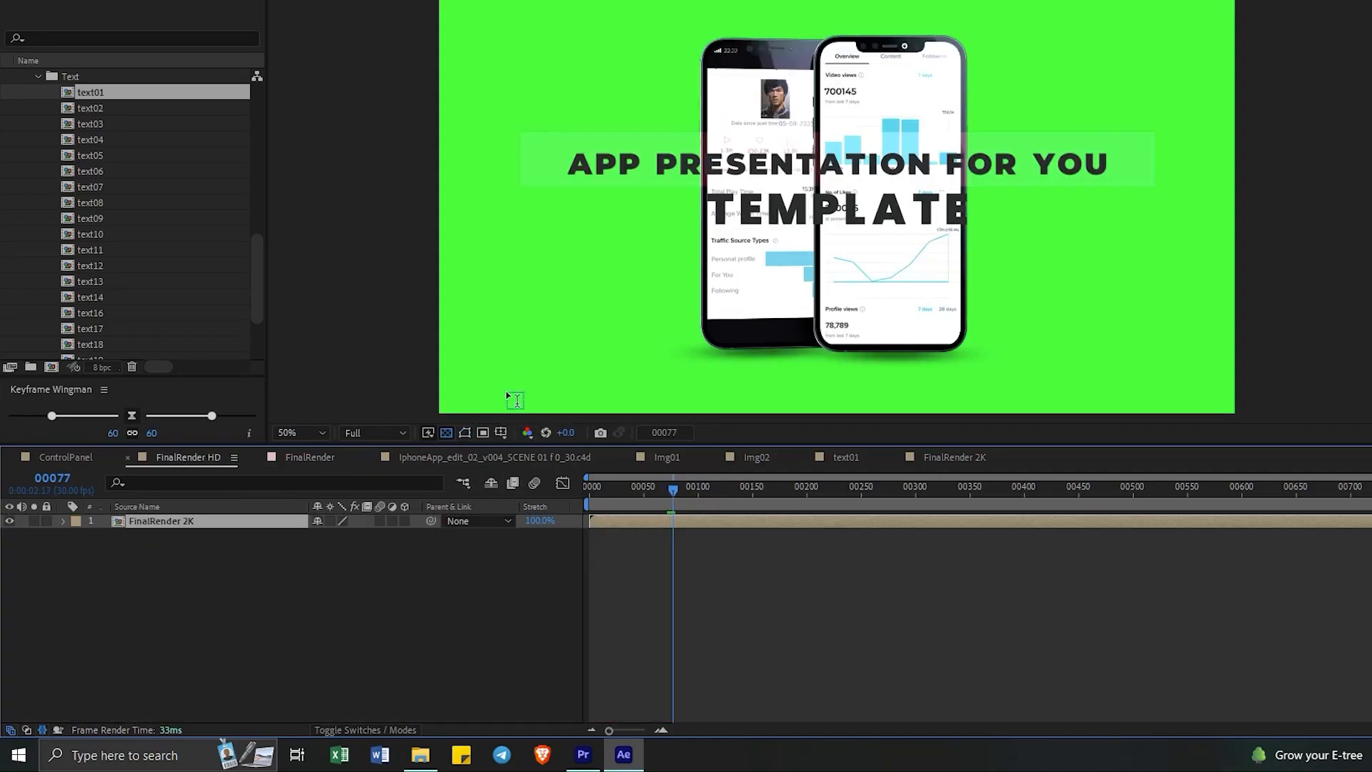
End the FinalRender HD work area at frame 79 and move the playhead to frame 58
left_click_drag(672, 487, 673, 490)
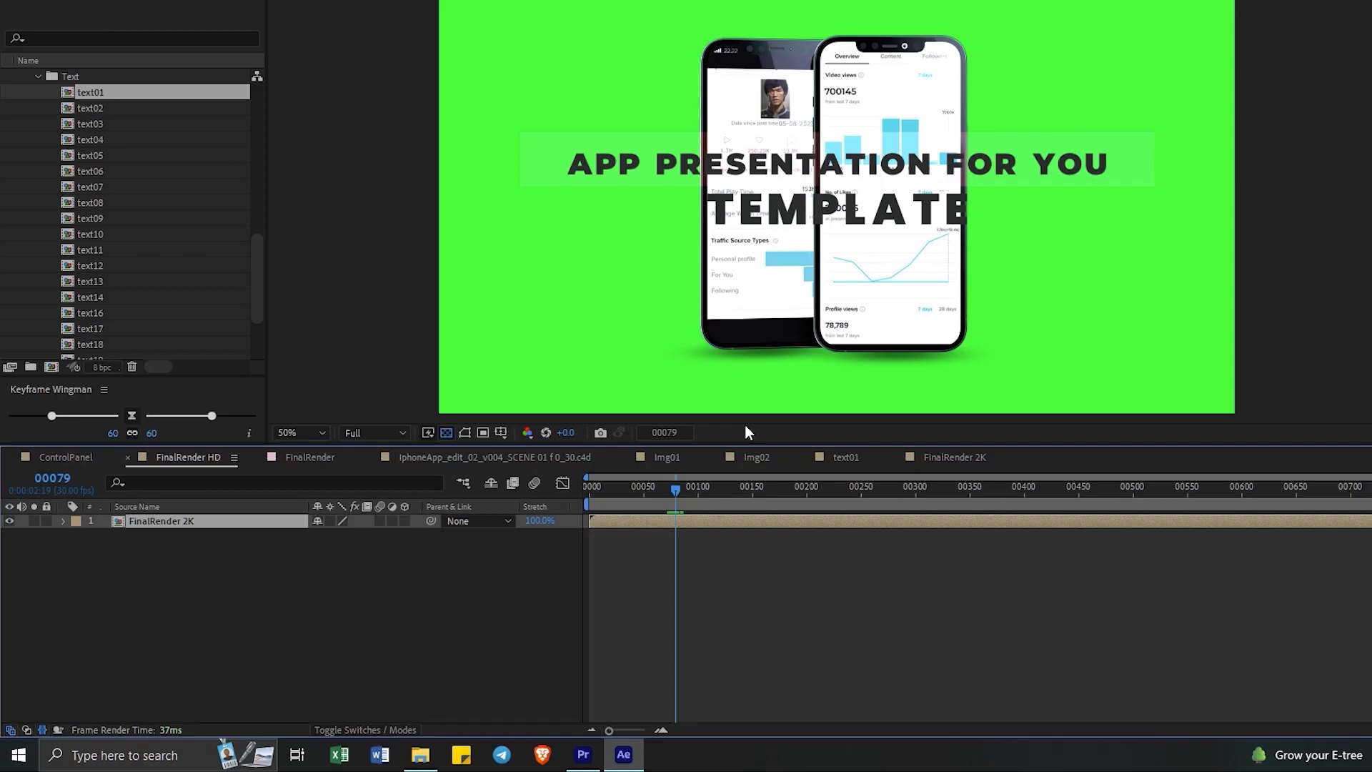
key("n")
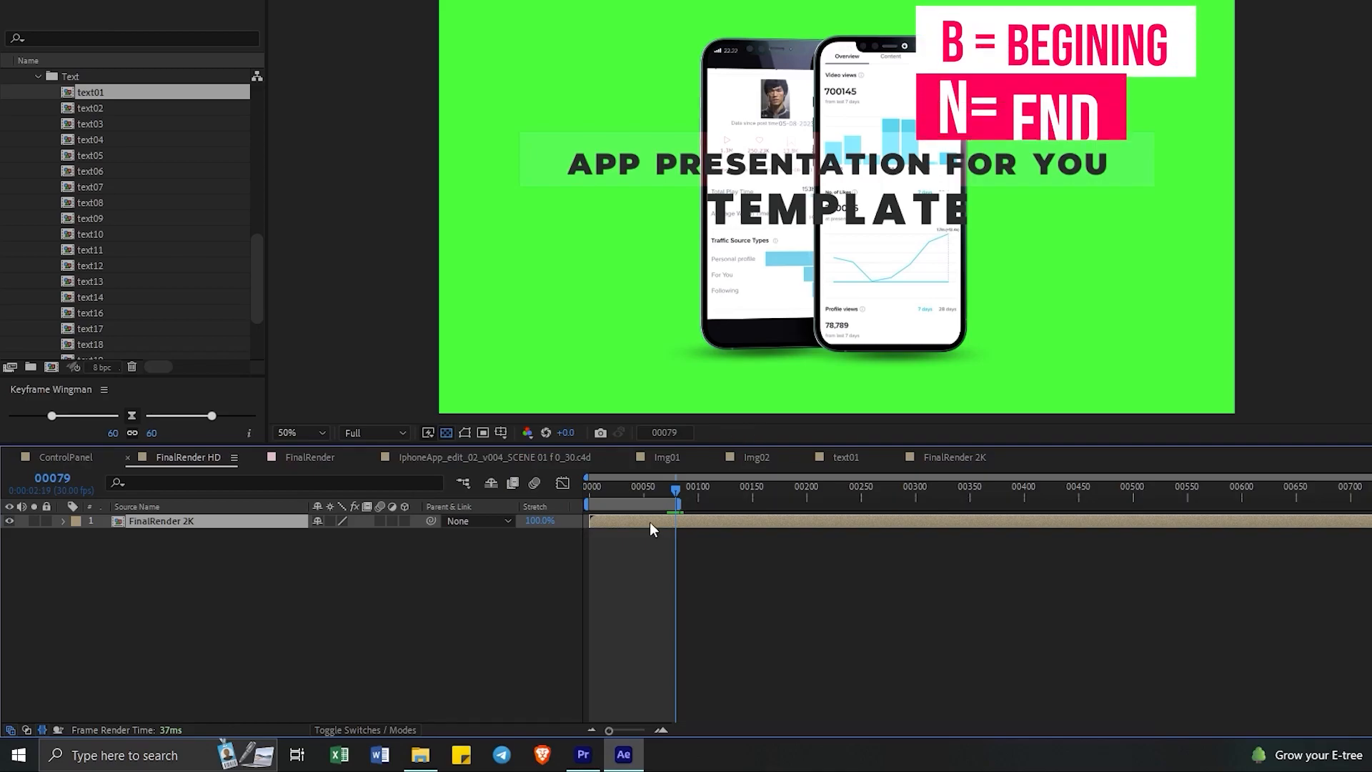
left_click_drag(610, 493, 653, 488)
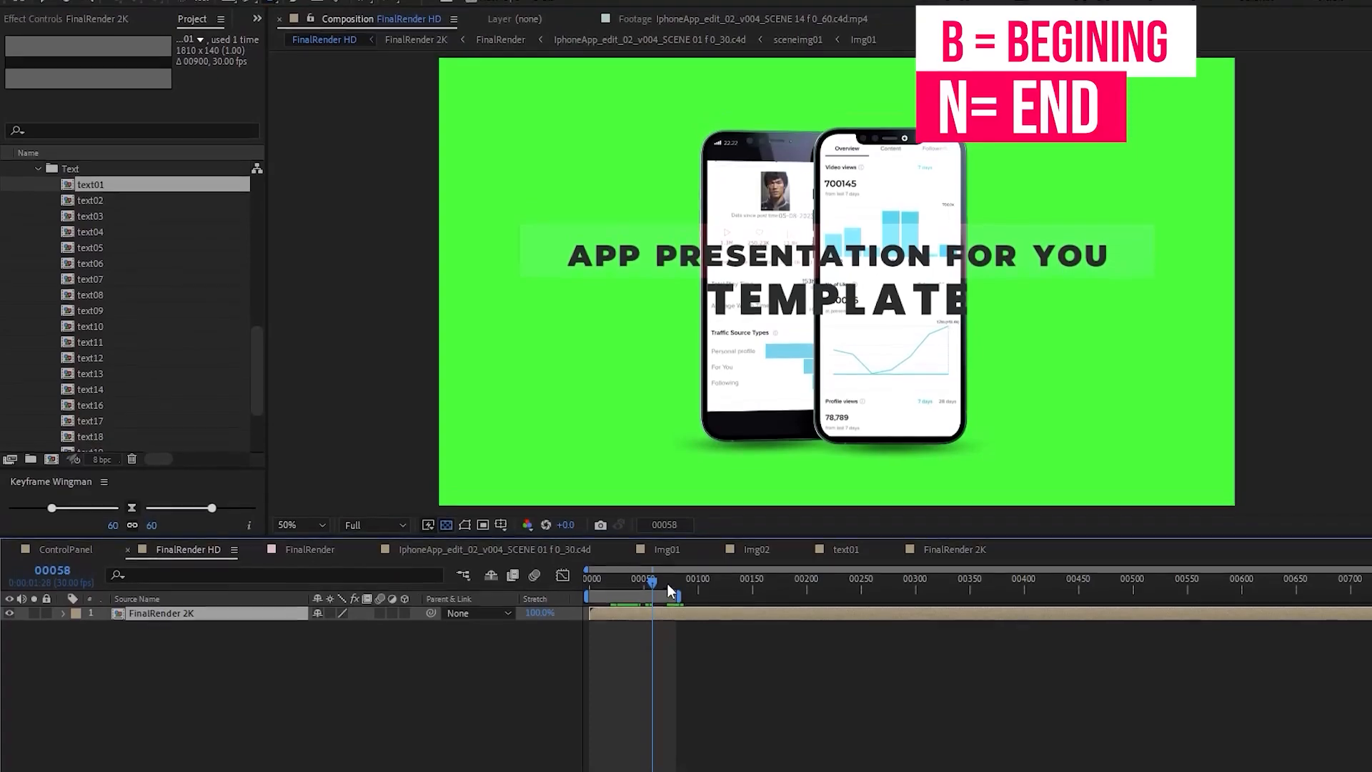
Add the FinalRender HD composition to the render queue and accept QuickTime as the output module format
left_click(98, 10)
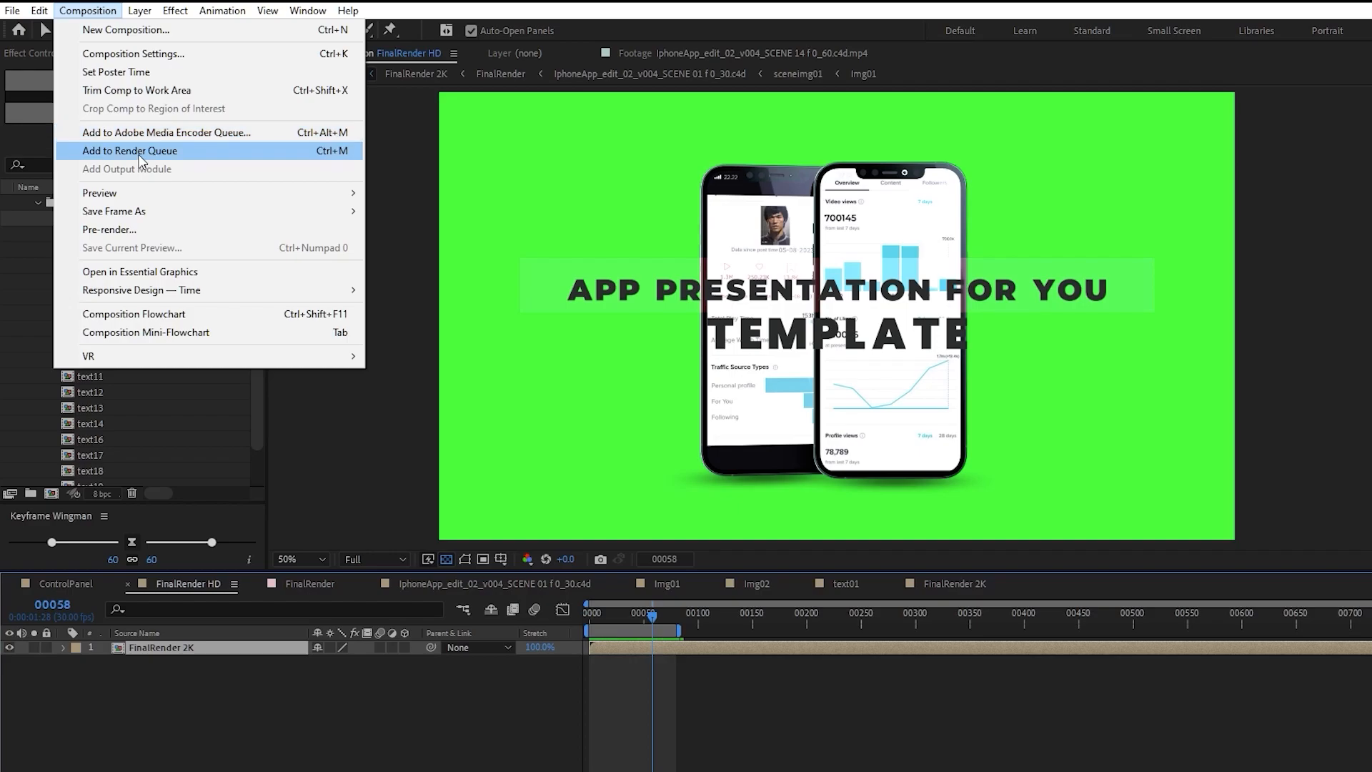
left_click(145, 150)
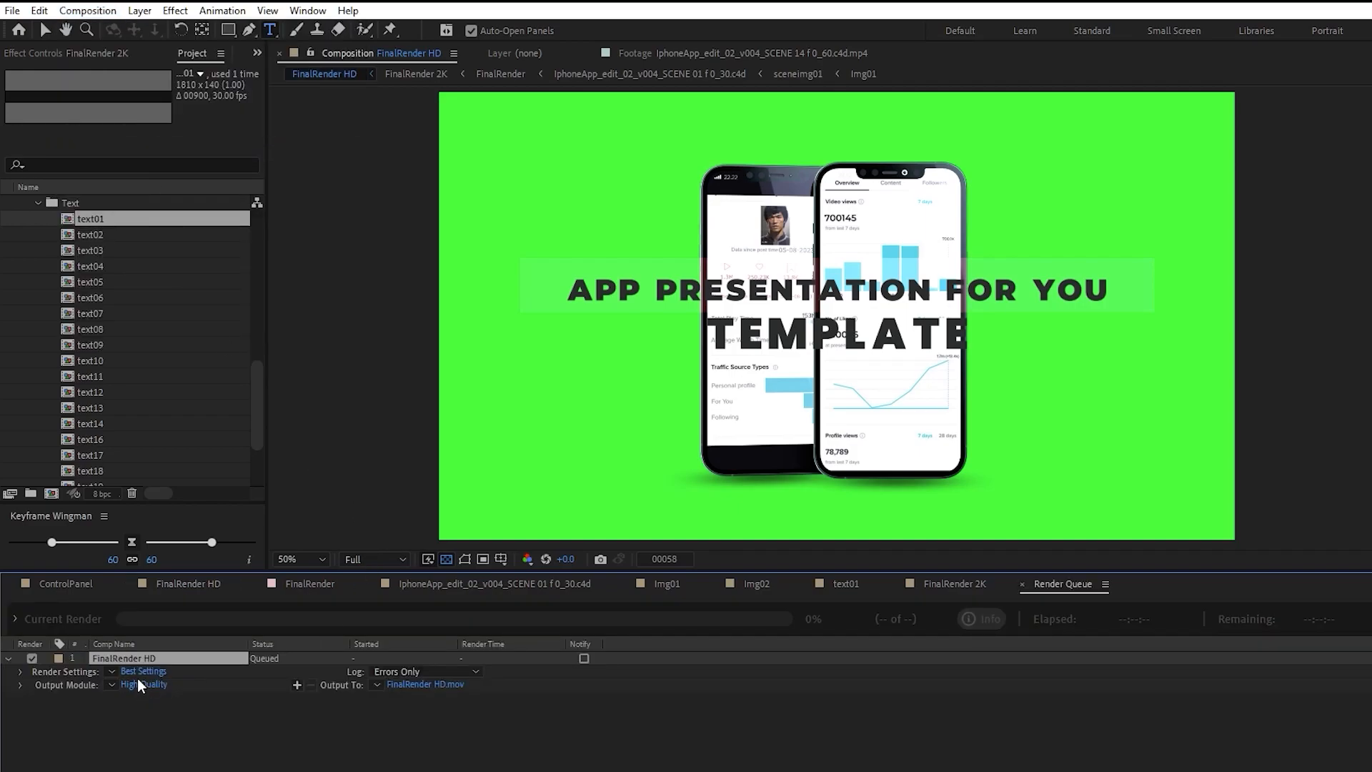
left_click(136, 683)
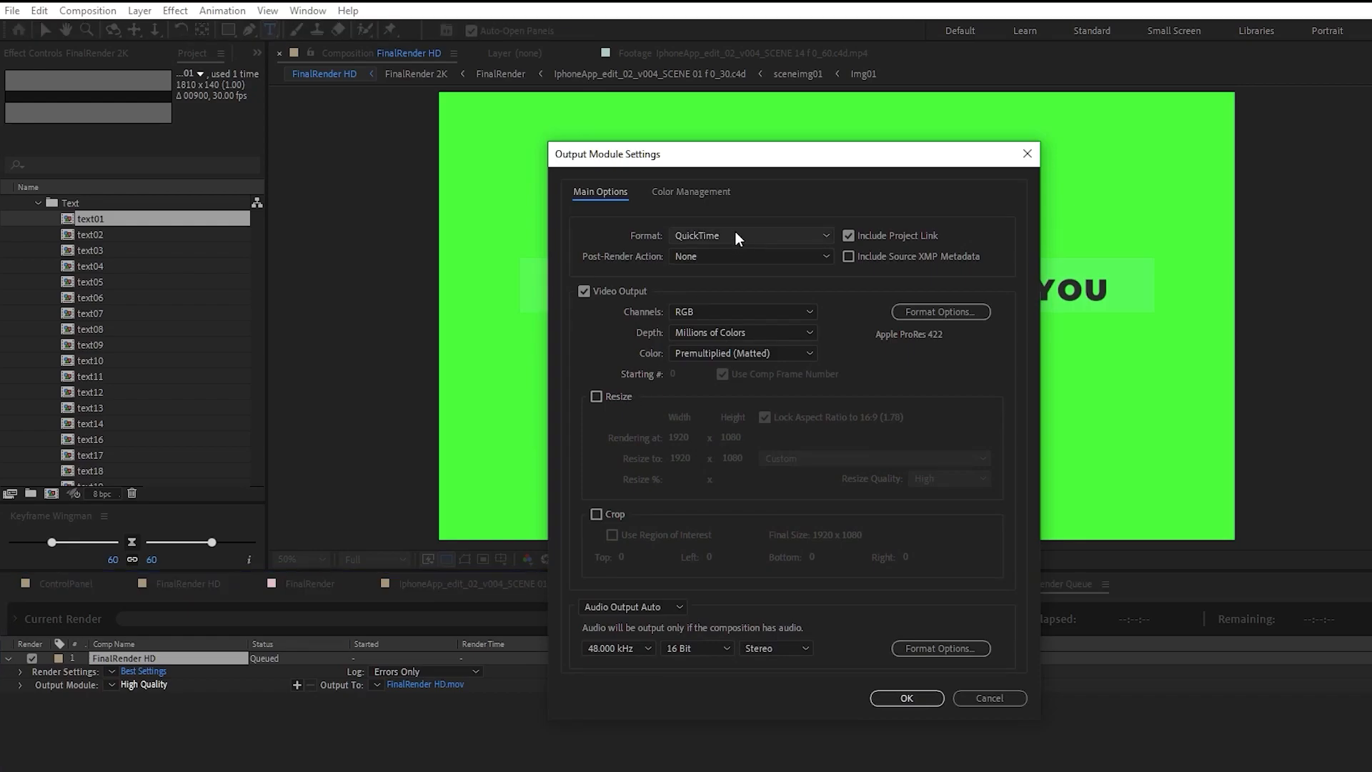
left_click(907, 698)
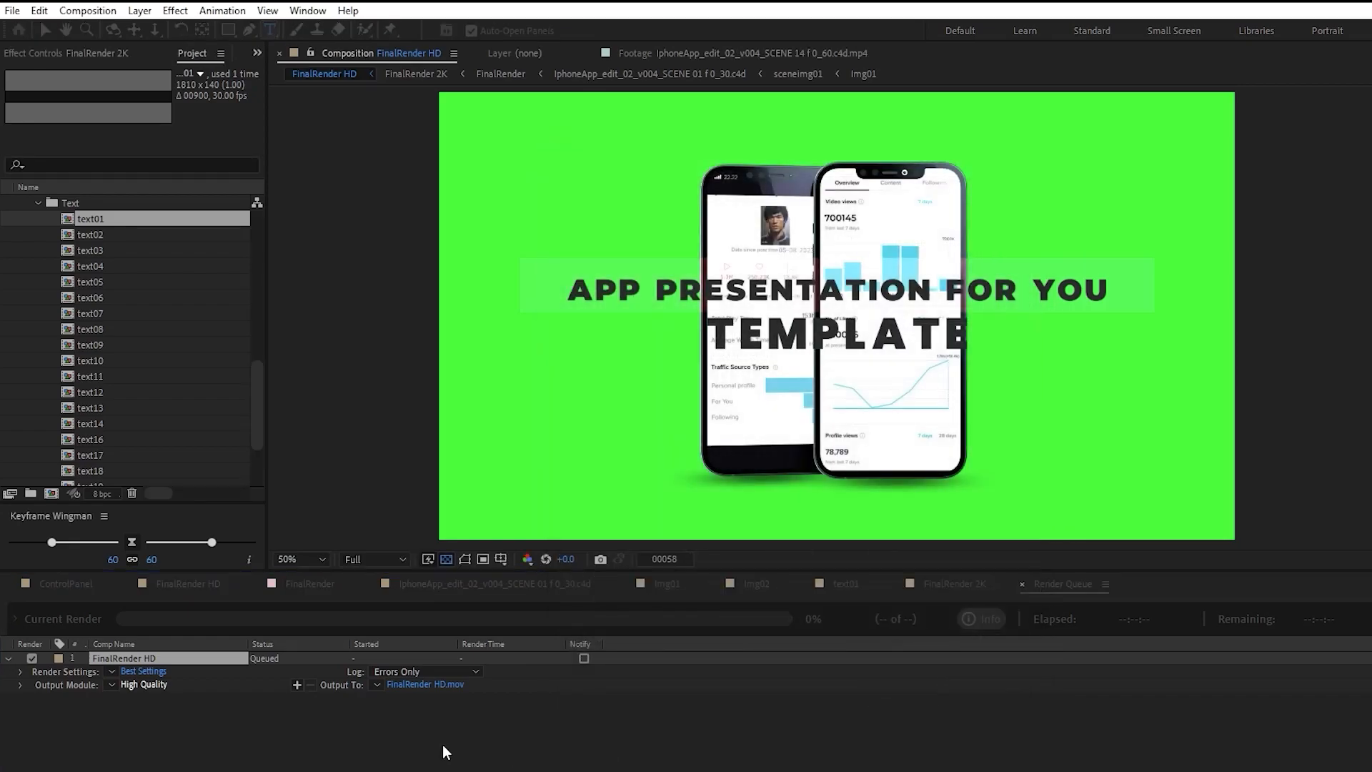
In the render settings, switch the resolution to Half, return it to Full and accept the settings
left_click(134, 671)
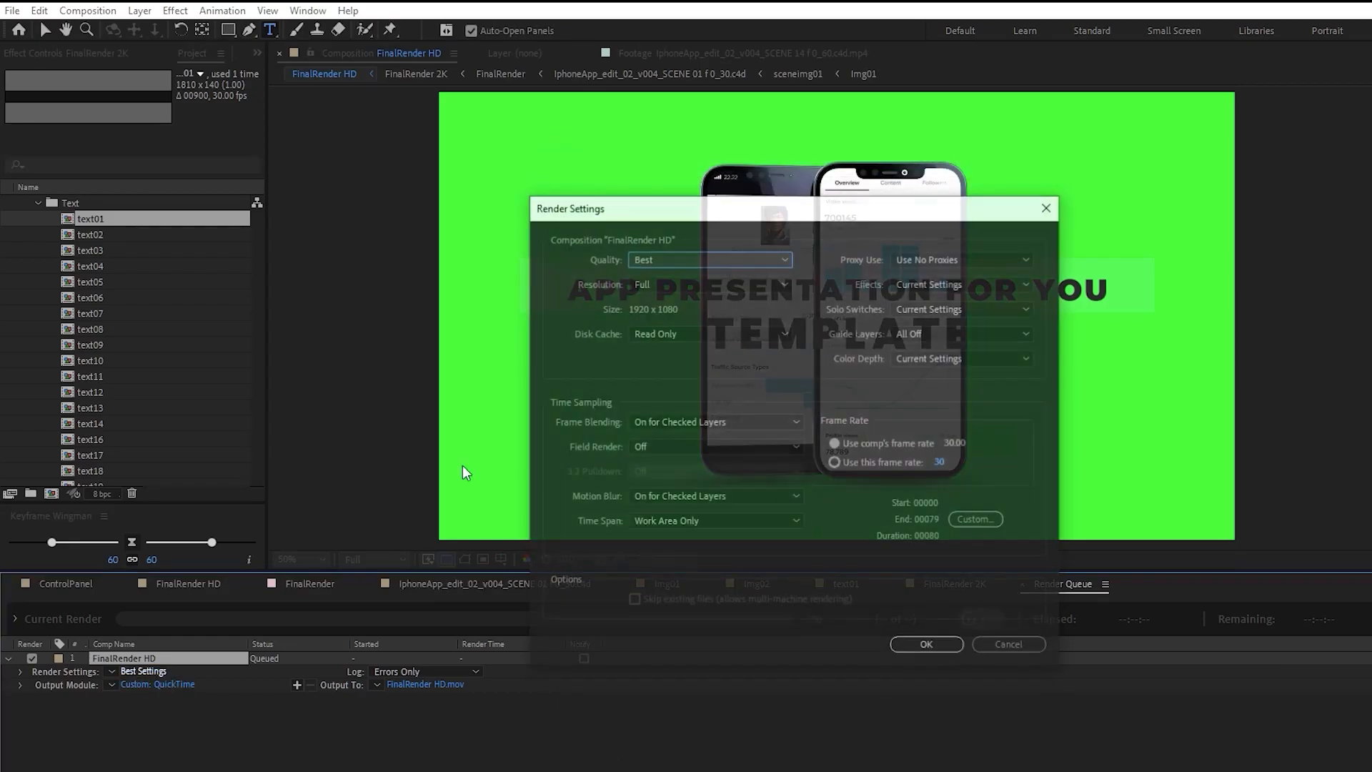
left_click(673, 284)
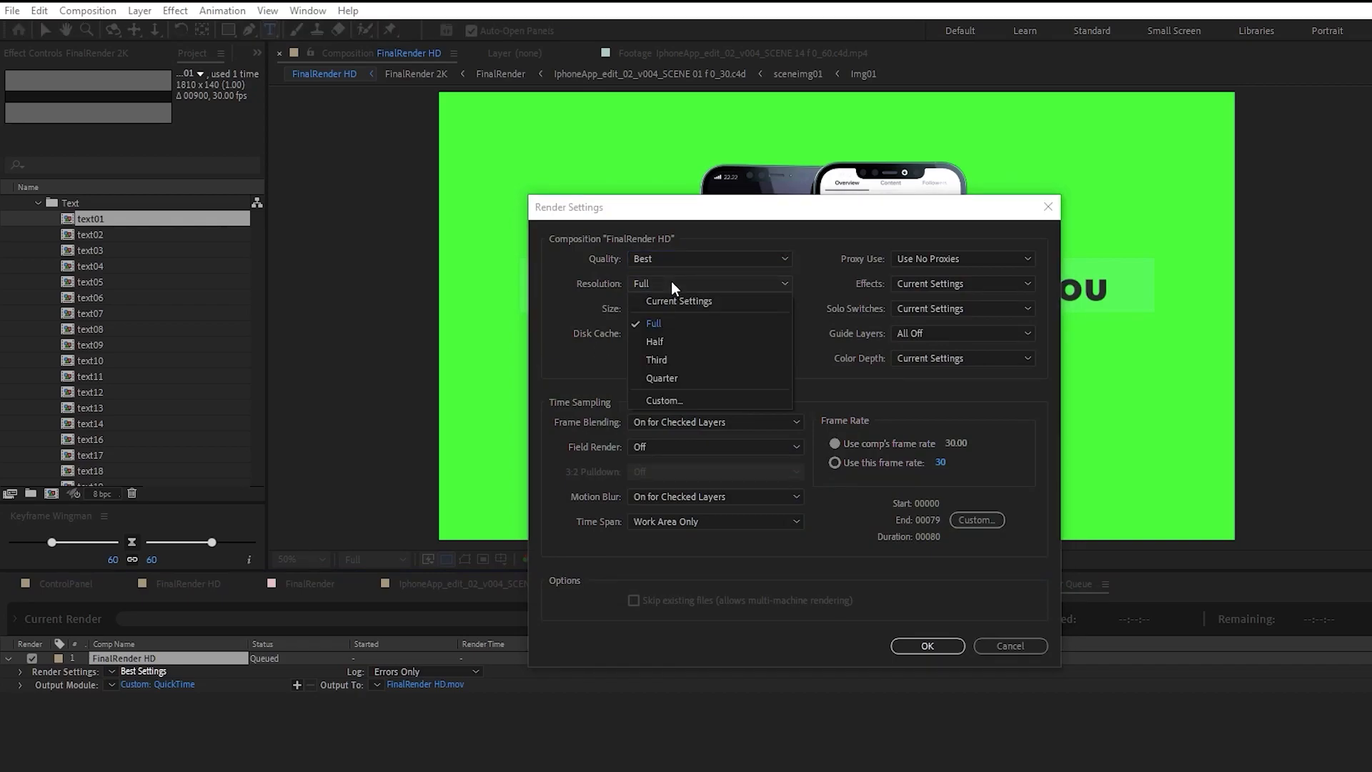
left_click(661, 341)
left_click(657, 282)
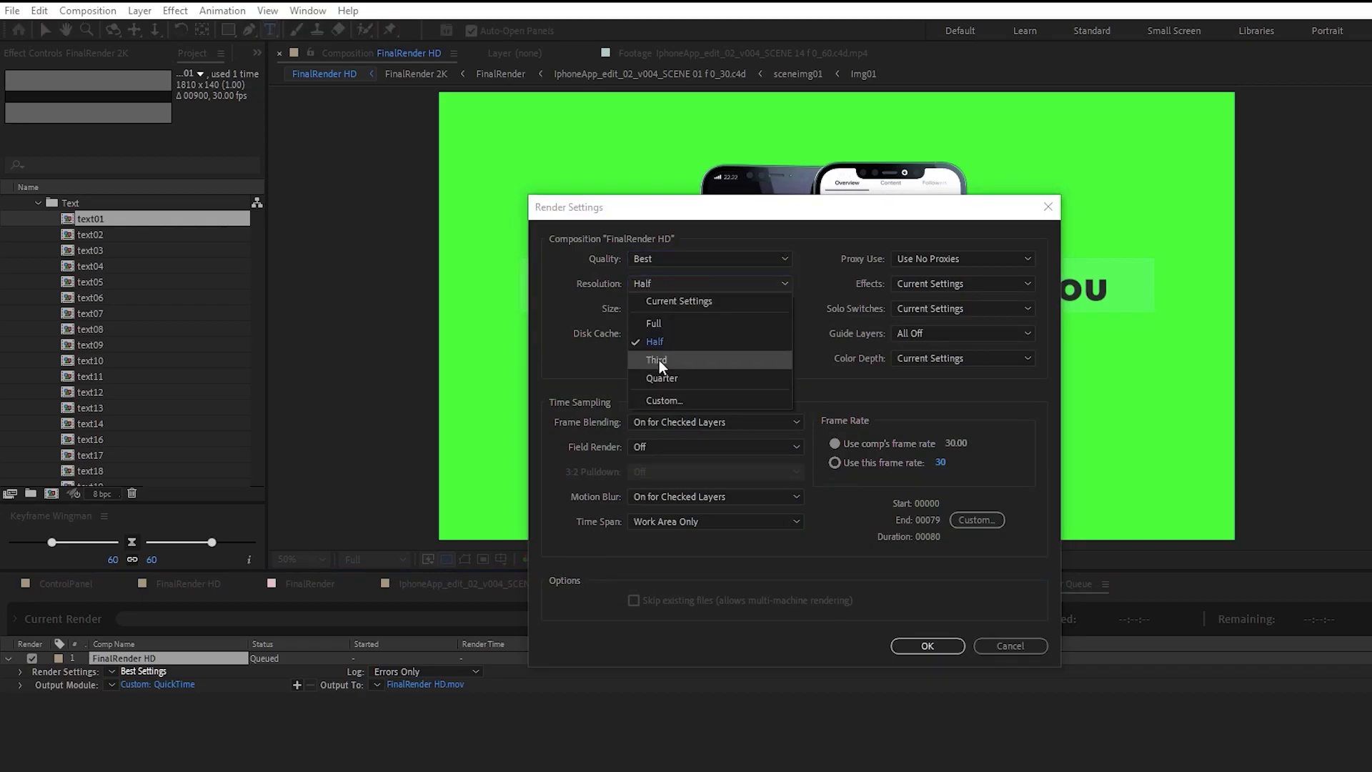
left_click(658, 320)
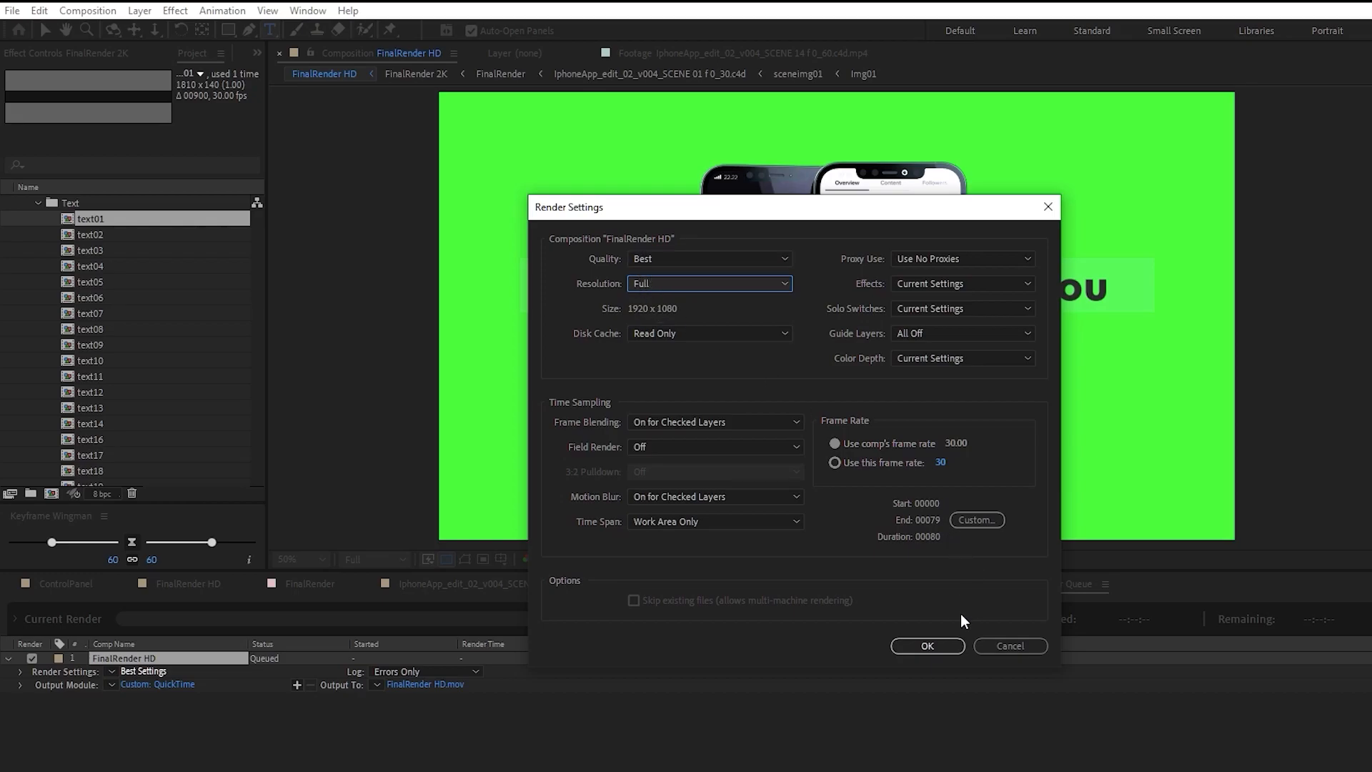
left_click(915, 646)
Set the render output to FinalRender HD.mov on the Desktop and start the render
left_click(399, 683)
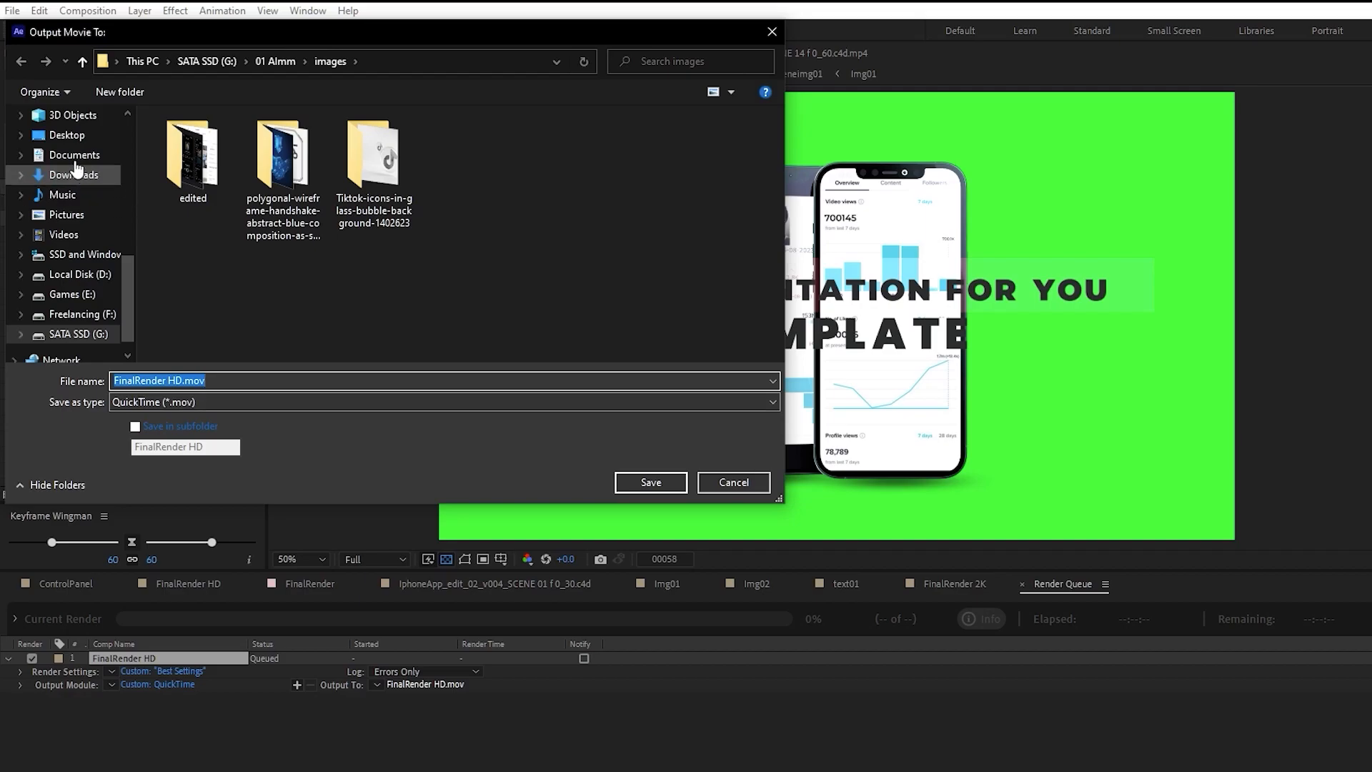
left_click(680, 477)
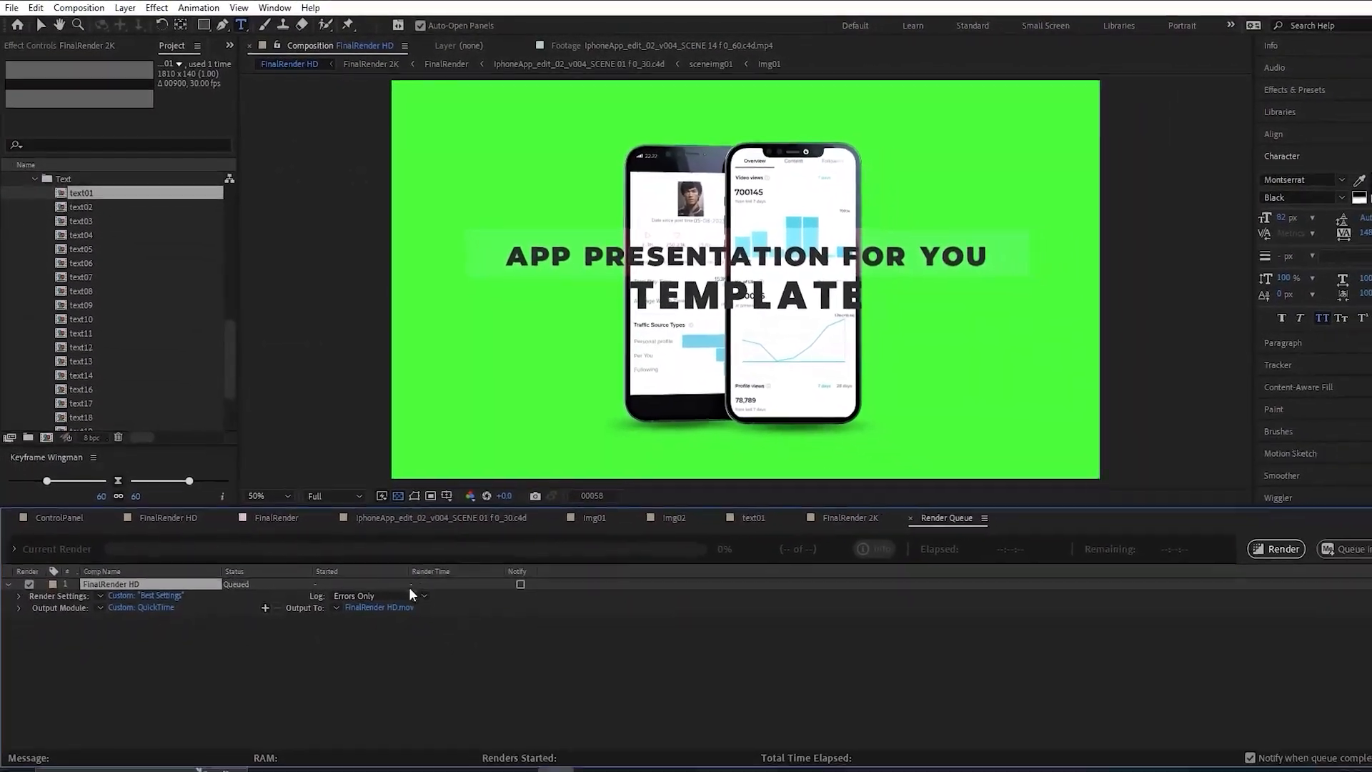
left_click(394, 621)
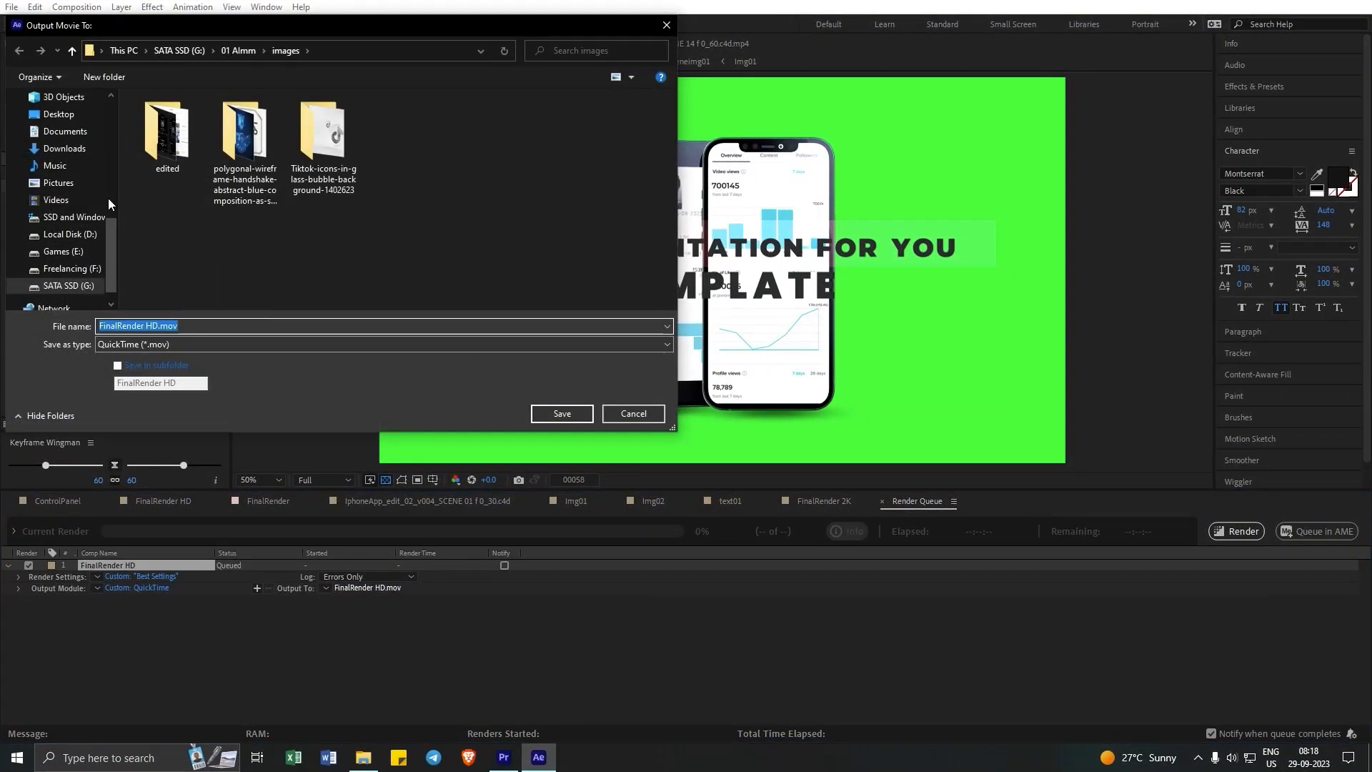
left_click(61, 115)
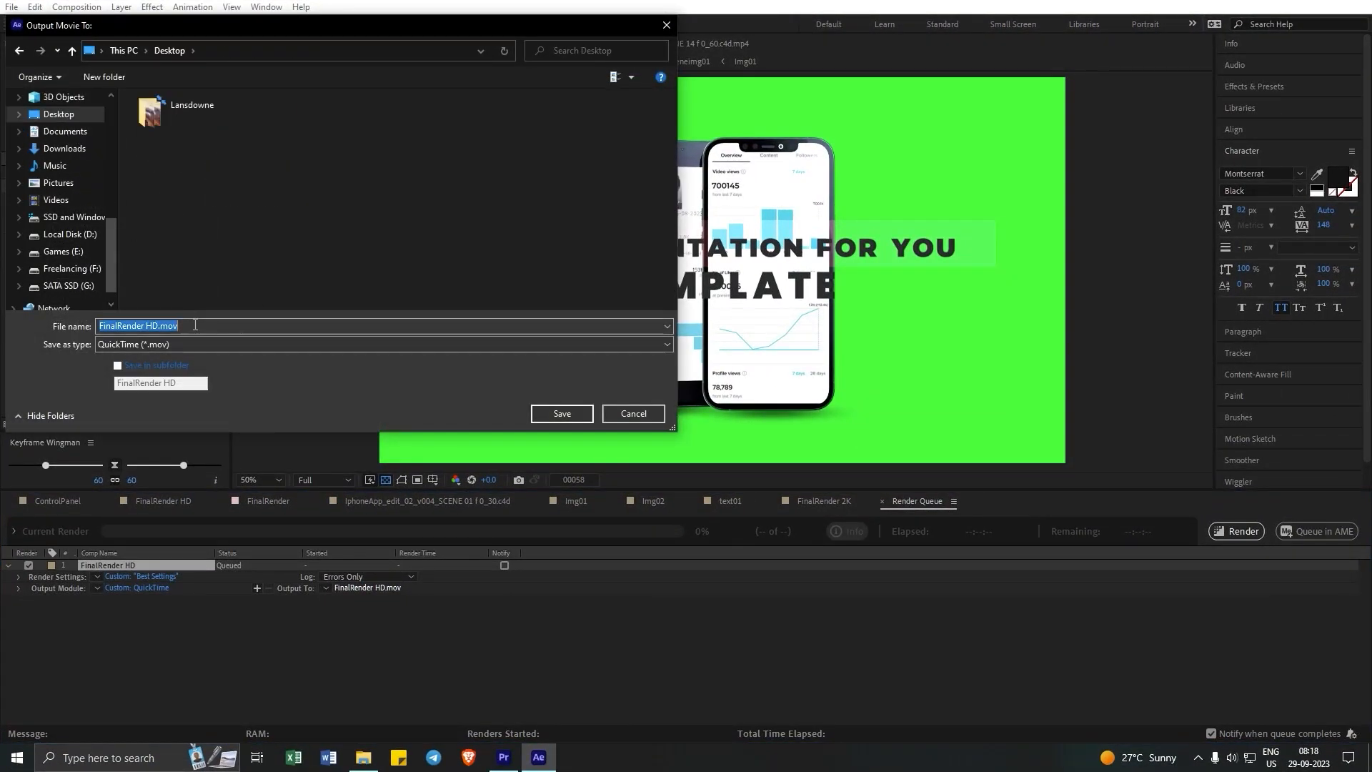
left_click(562, 415)
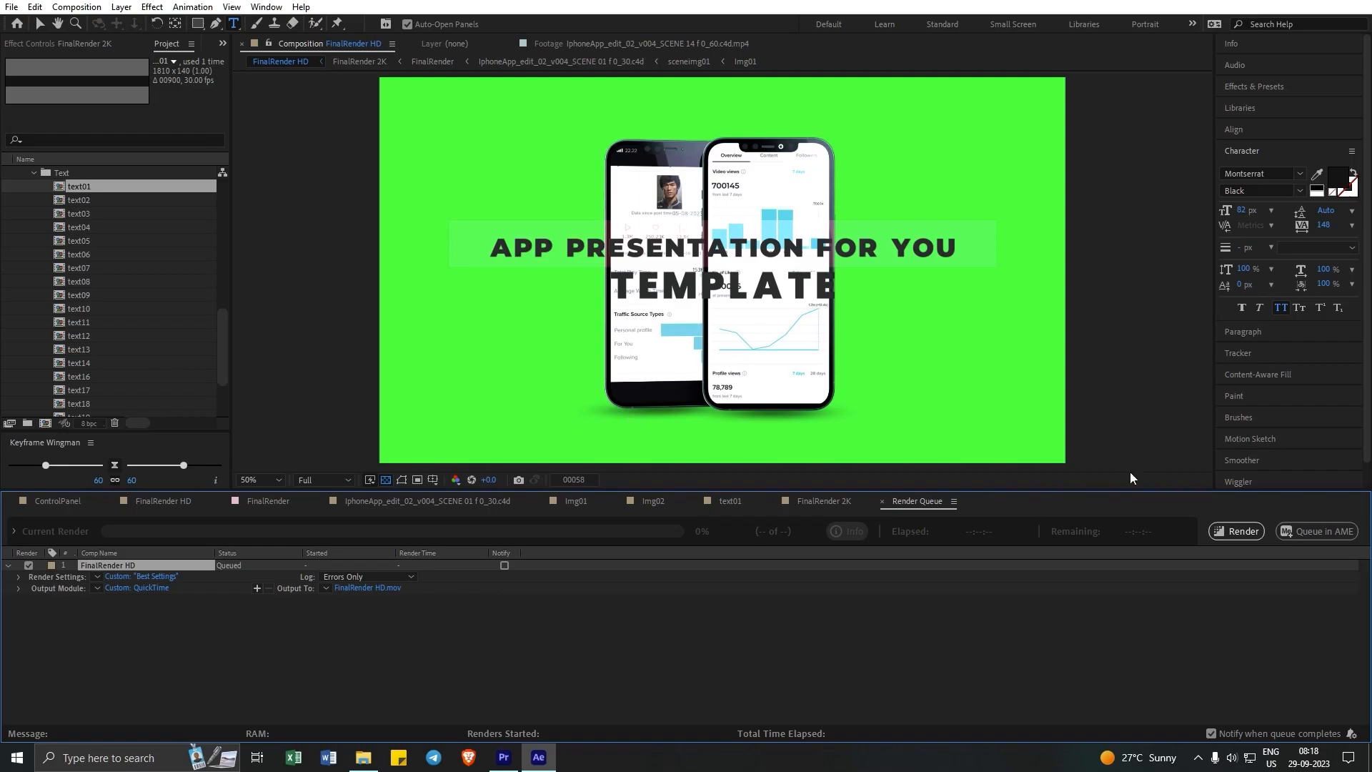
left_click(1237, 531)
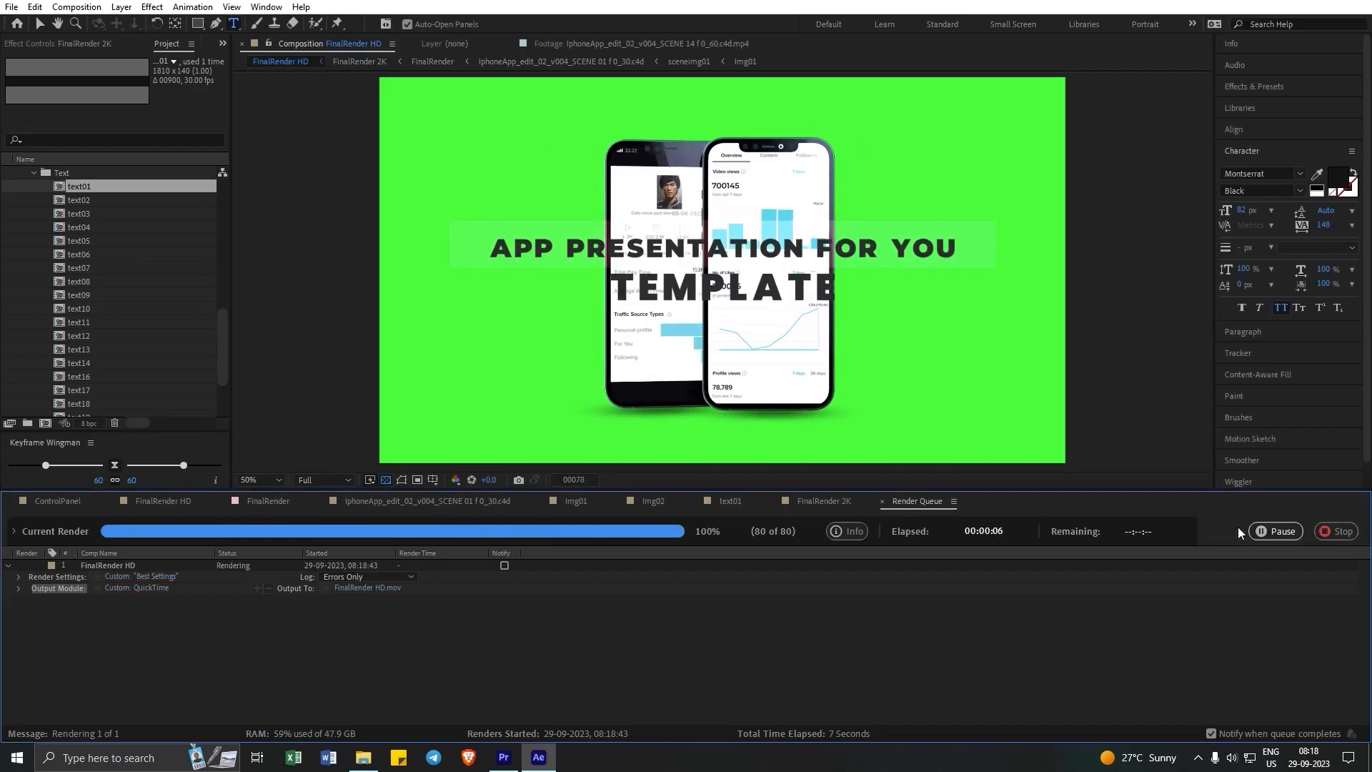
Switch to Premiere Pro and add FinalRender HD.mov from the Desktop to track V1 of the main sequence, after the existing clips
mouse_move(514, 756)
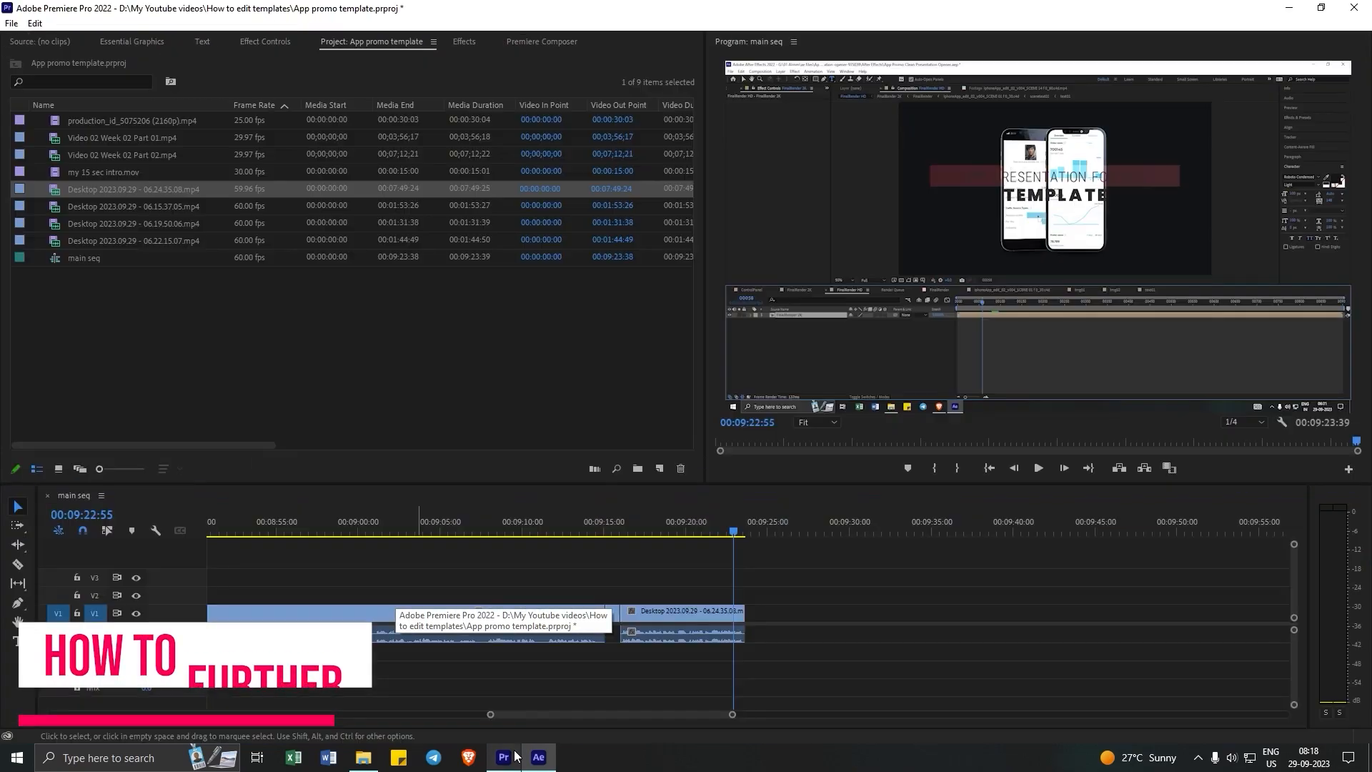
left_click(514, 756)
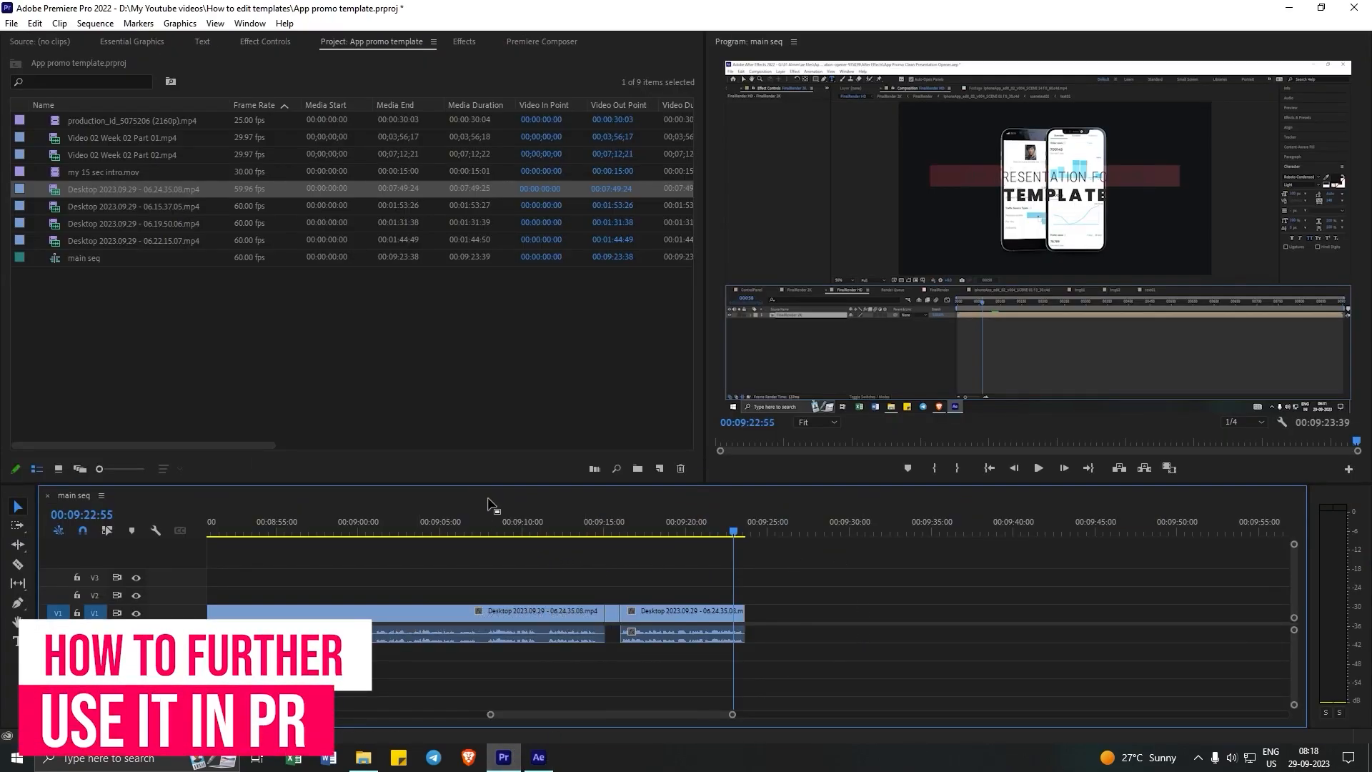
left_click(363, 757)
left_click(54, 146)
left_click_drag(236, 291, 946, 606)
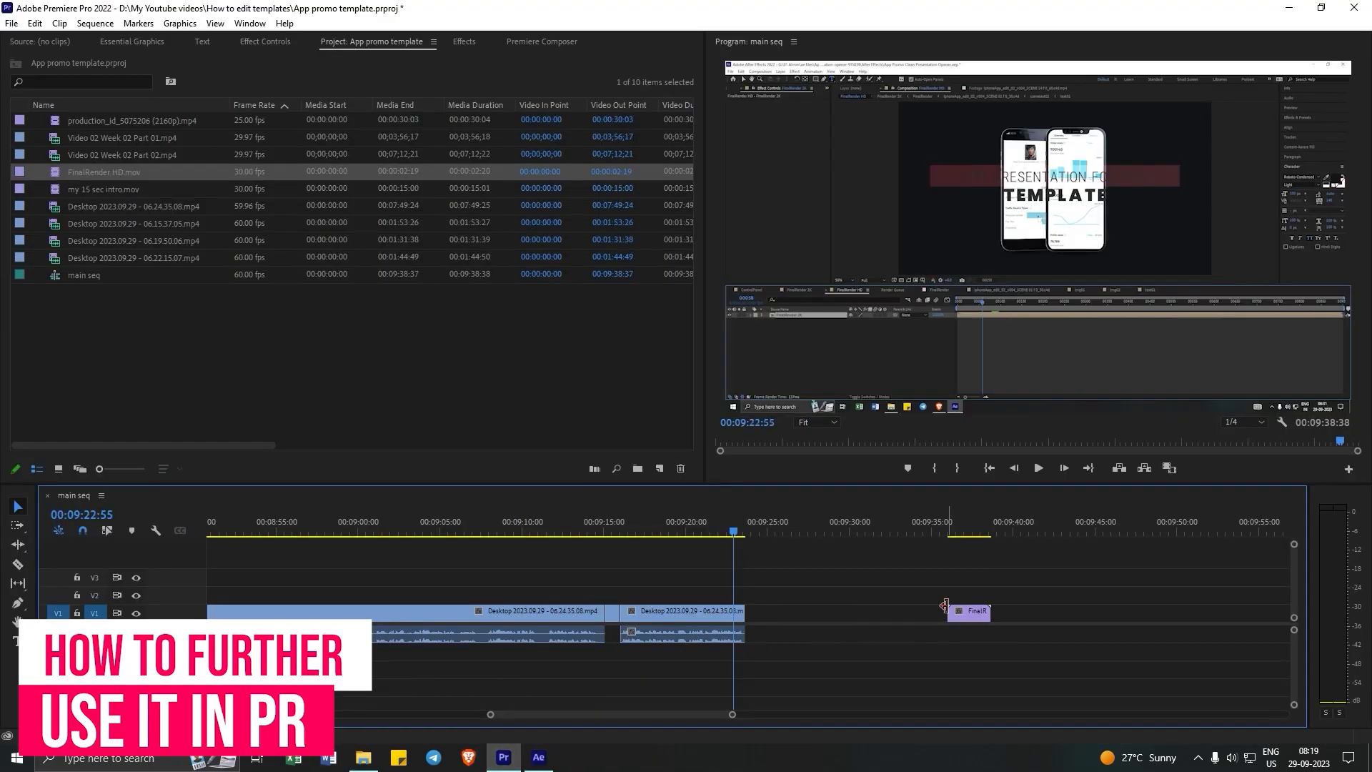
Scrub through the FinalRender HD clip in the main sequence, ending at 00:09:38:03
left_click(972, 529)
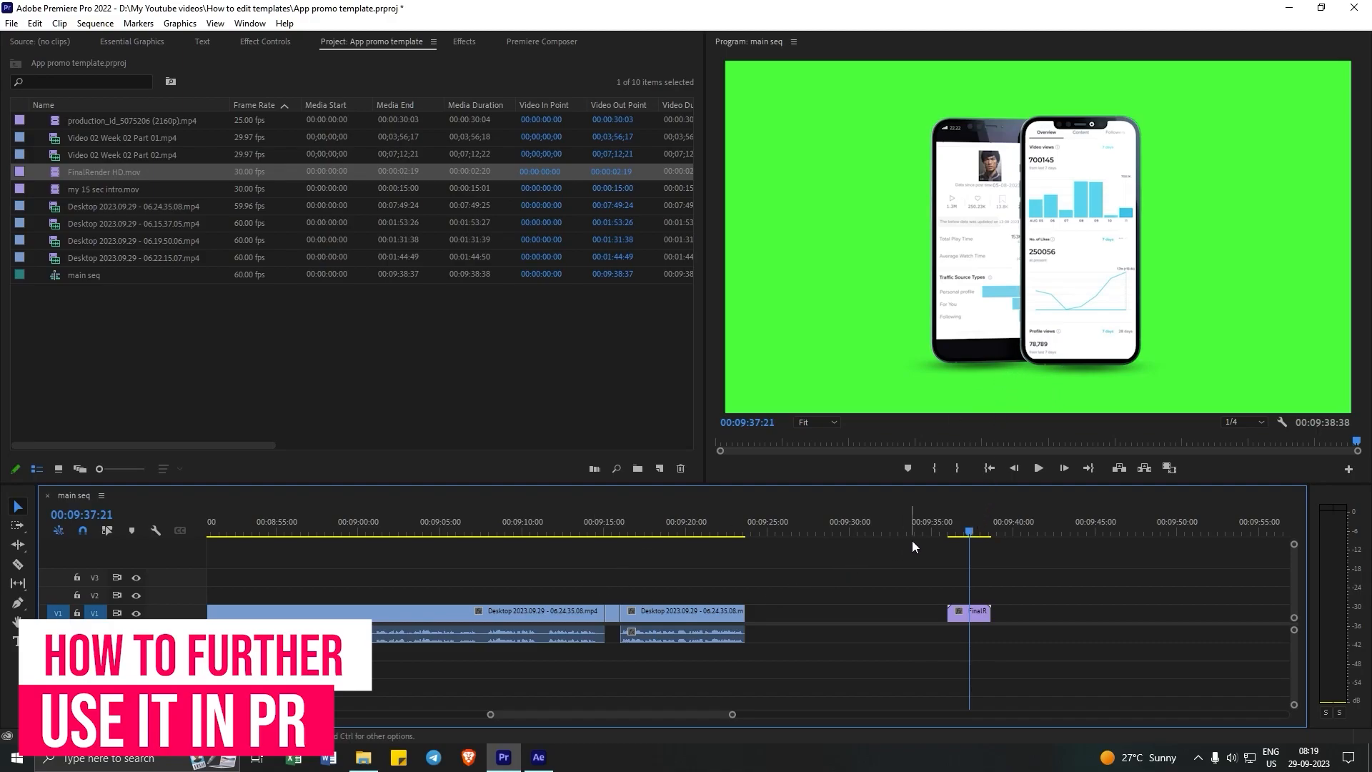
left_click_drag(941, 530, 981, 531)
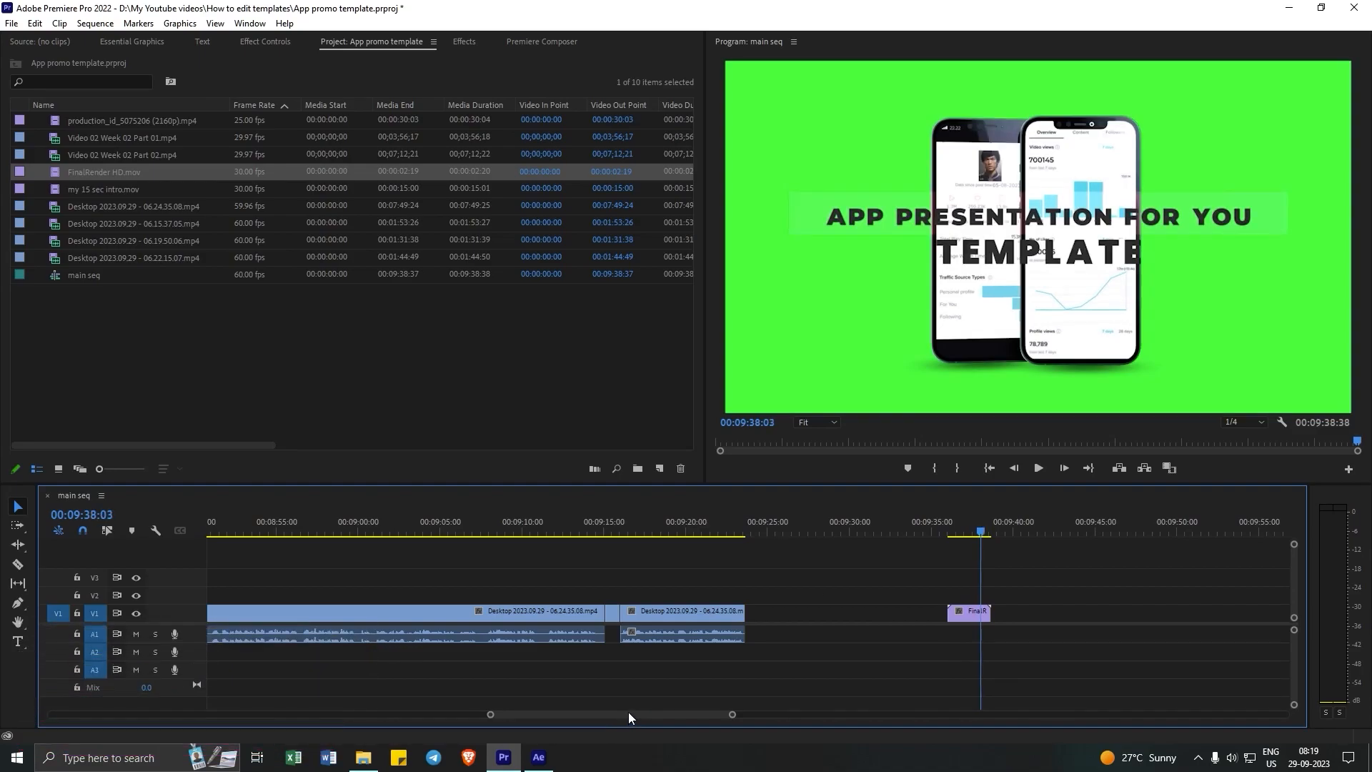
left_click_drag(628, 713, 649, 713)
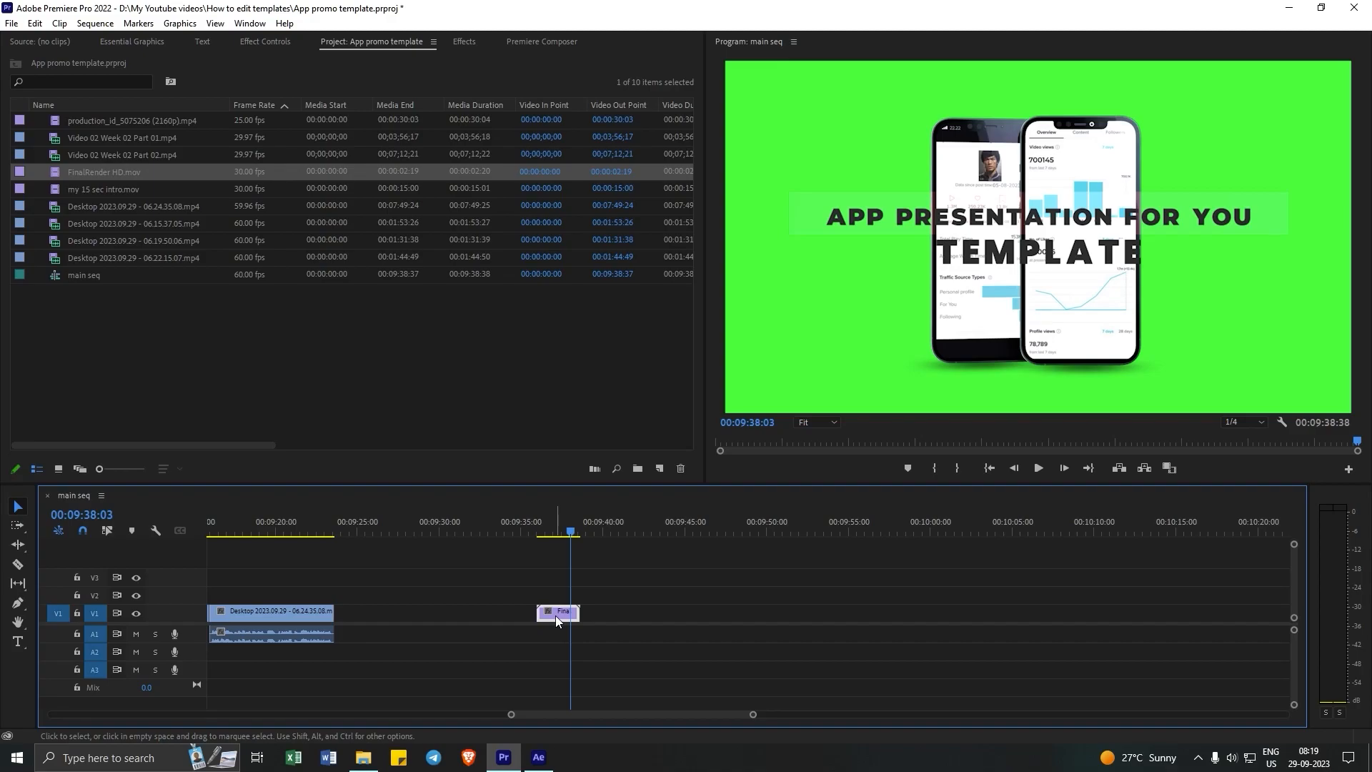
Search the effects for "ultra" and apply Ultra Key to the FinalRender HD clip
left_click(466, 43)
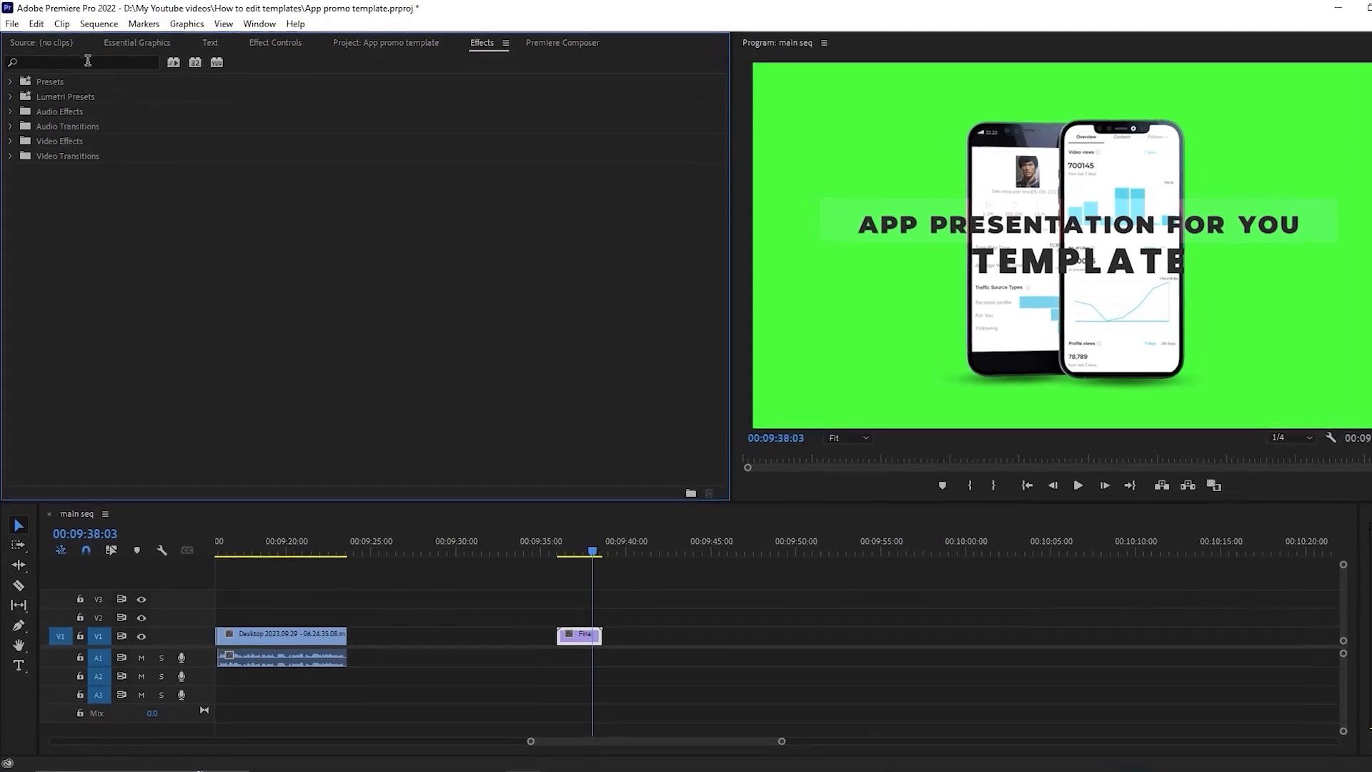
left_click(85, 62)
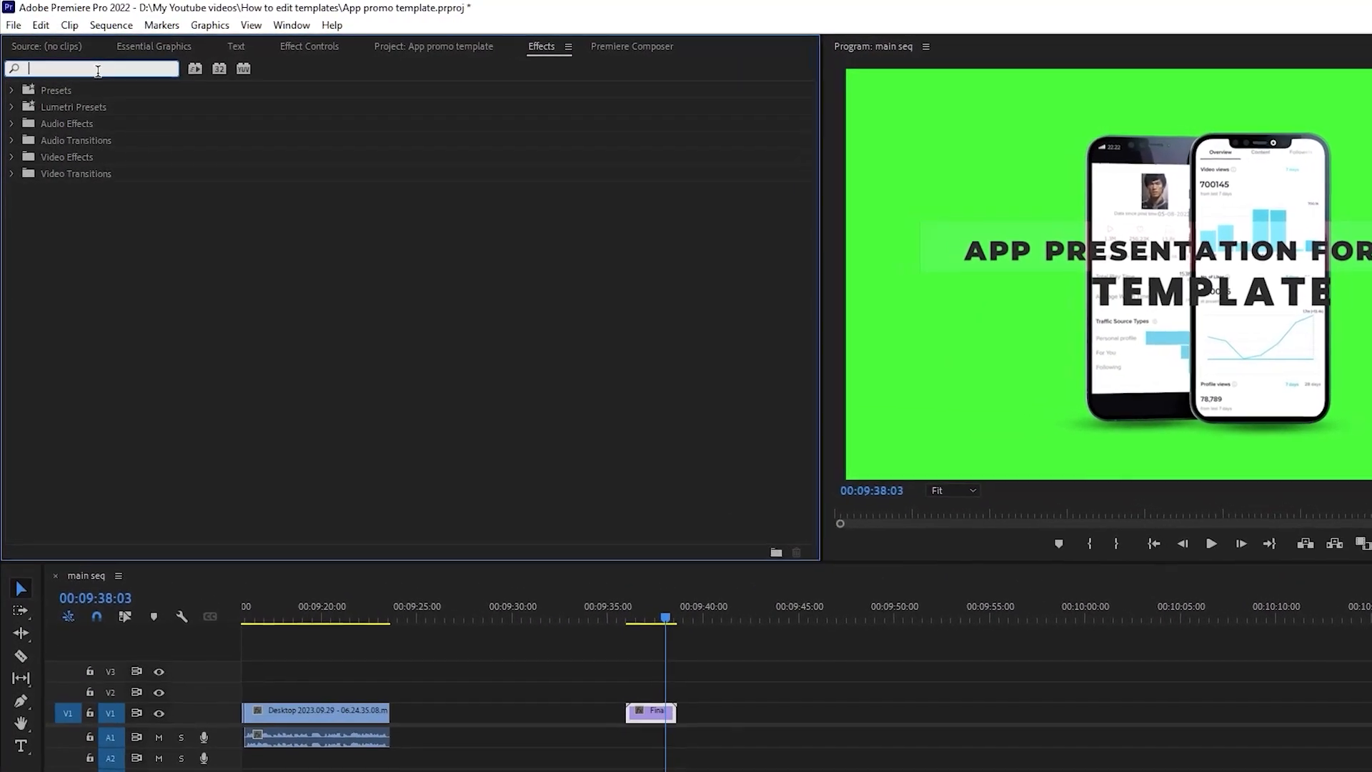
type("ultra")
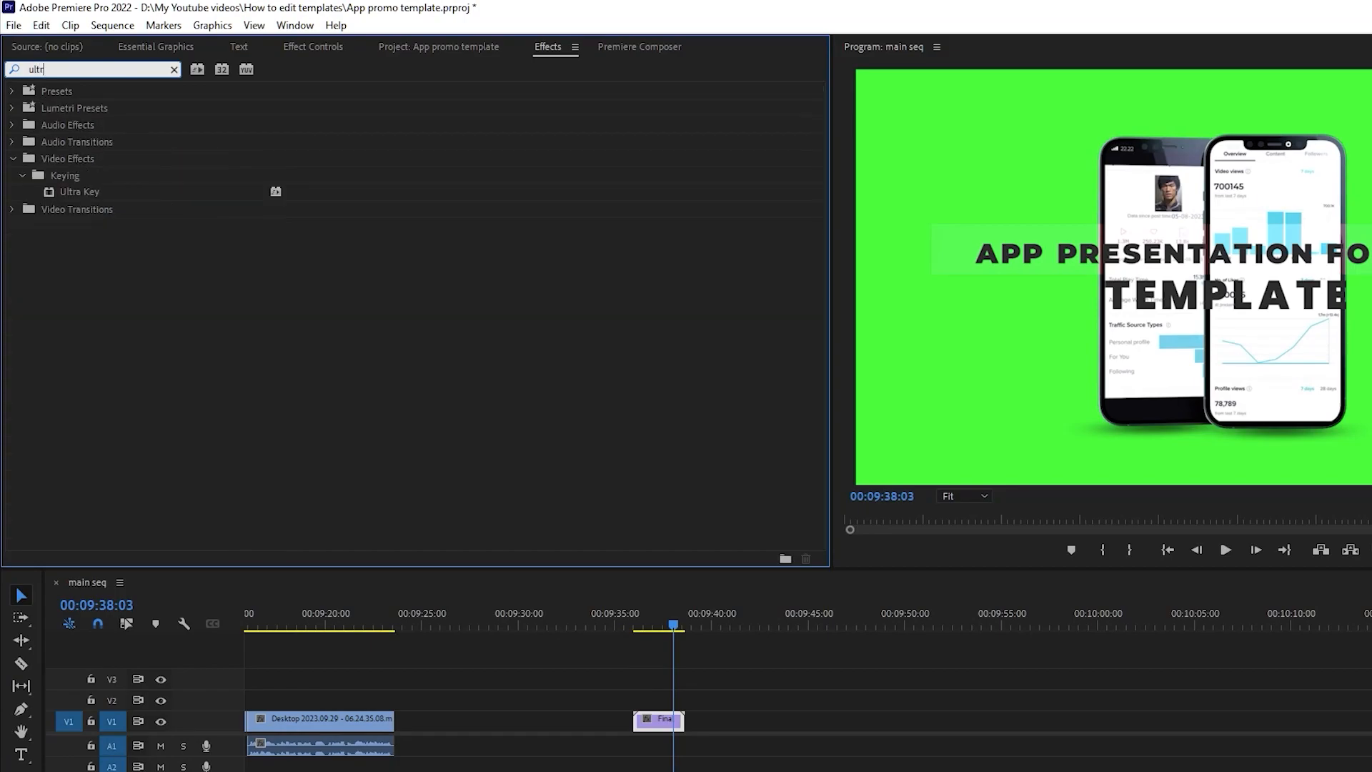
left_click(68, 191)
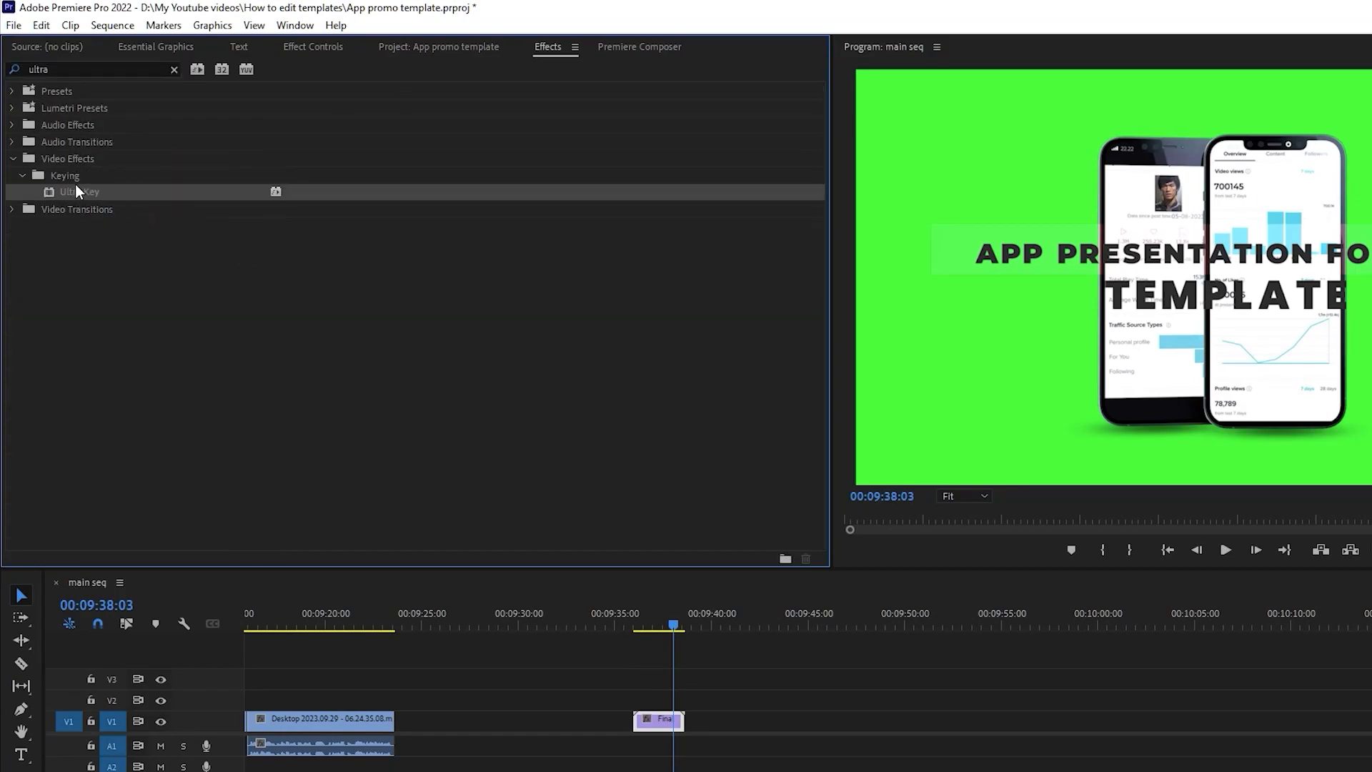
left_click_drag(79, 193, 657, 725)
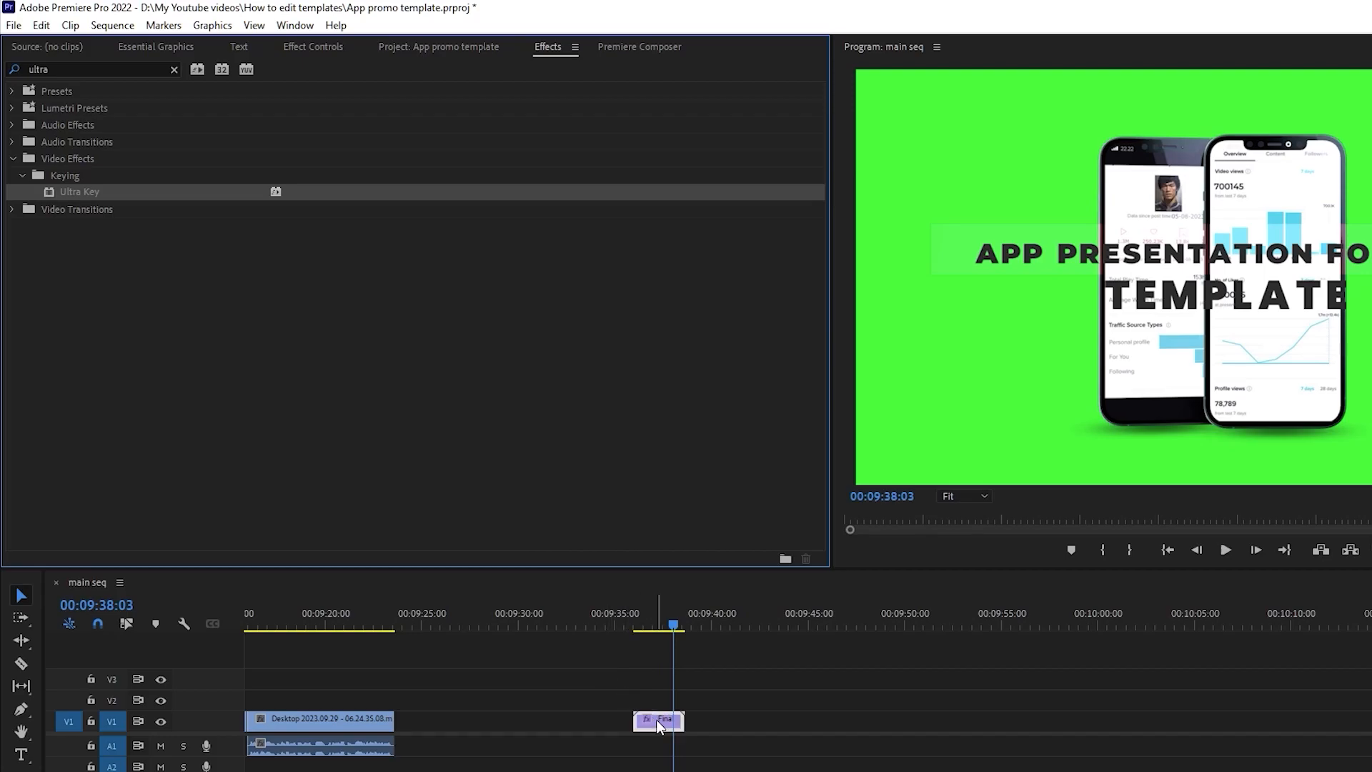
Sample the green background as the Ultra Key's key color on the FinalRender HD clip
left_click(323, 47)
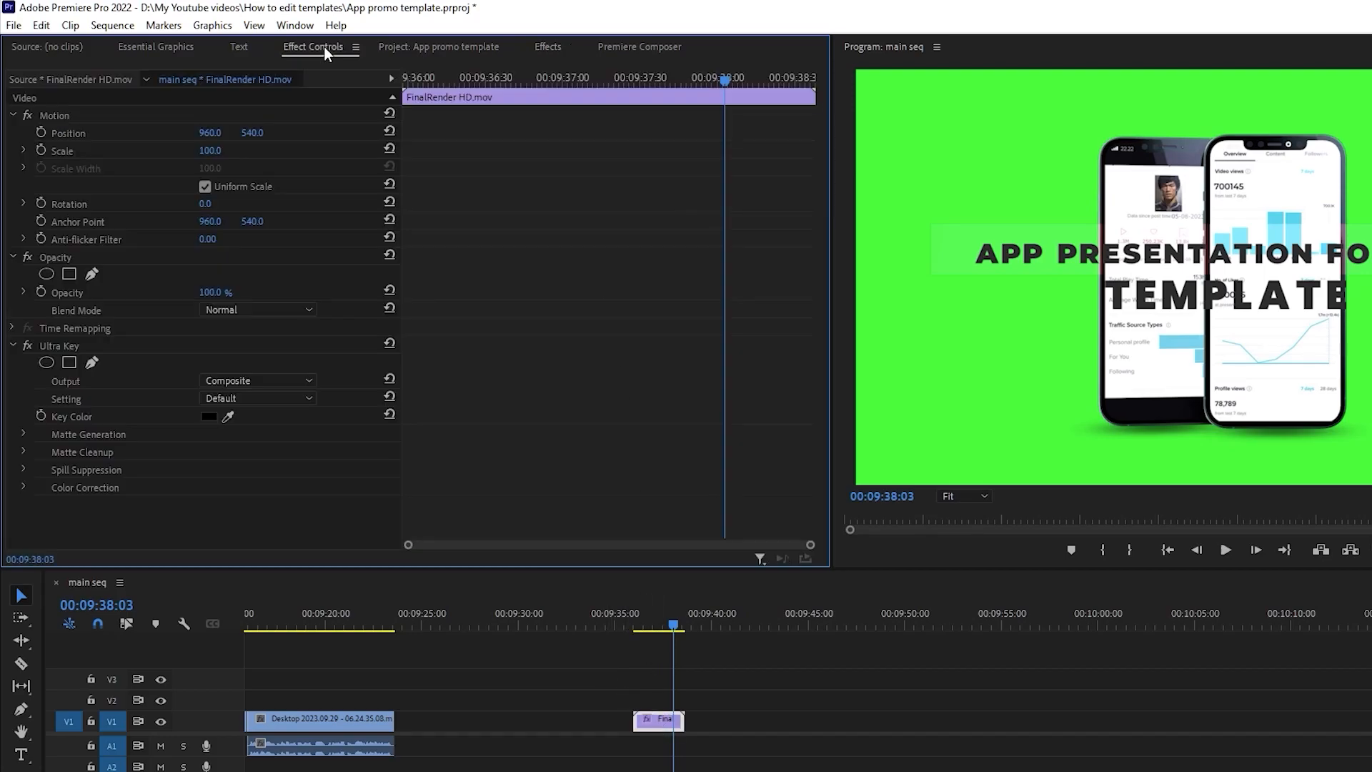
left_click(61, 416)
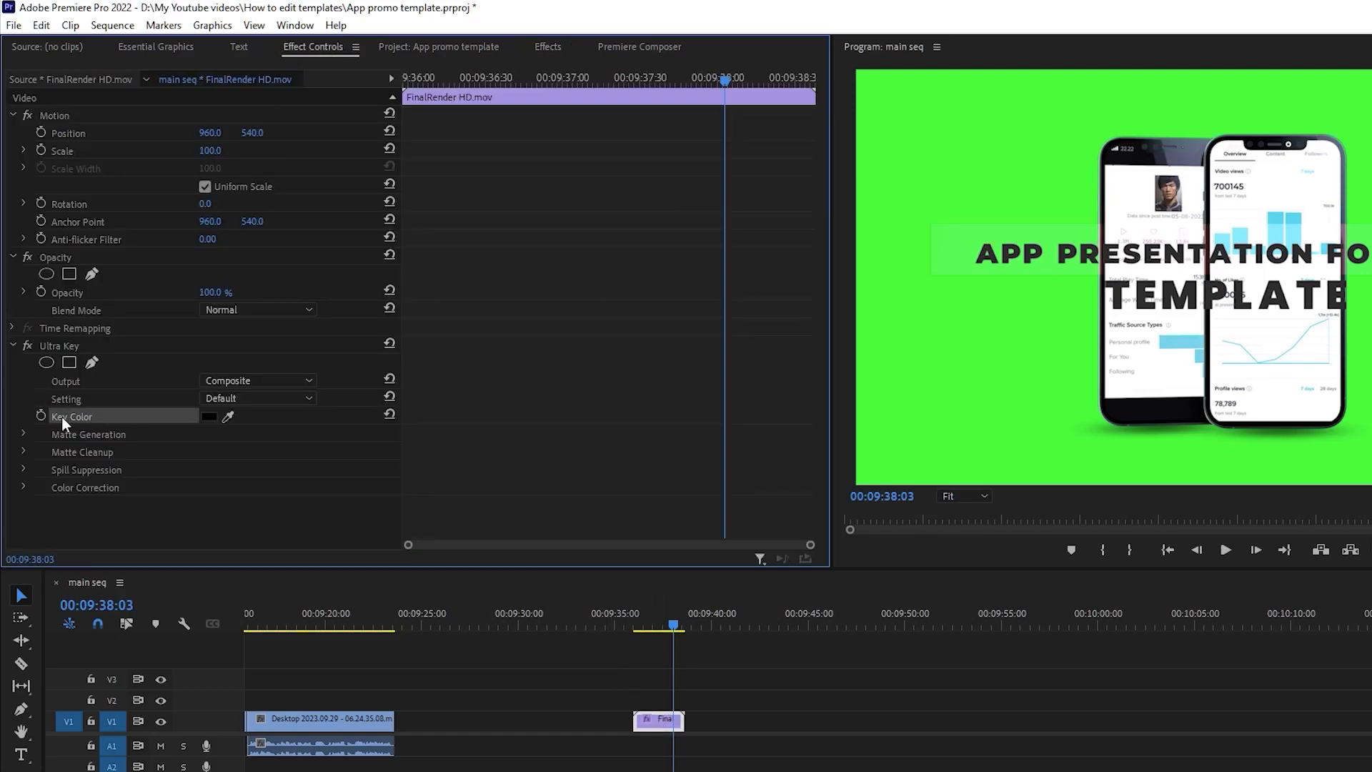
left_click(227, 416)
left_click(978, 141)
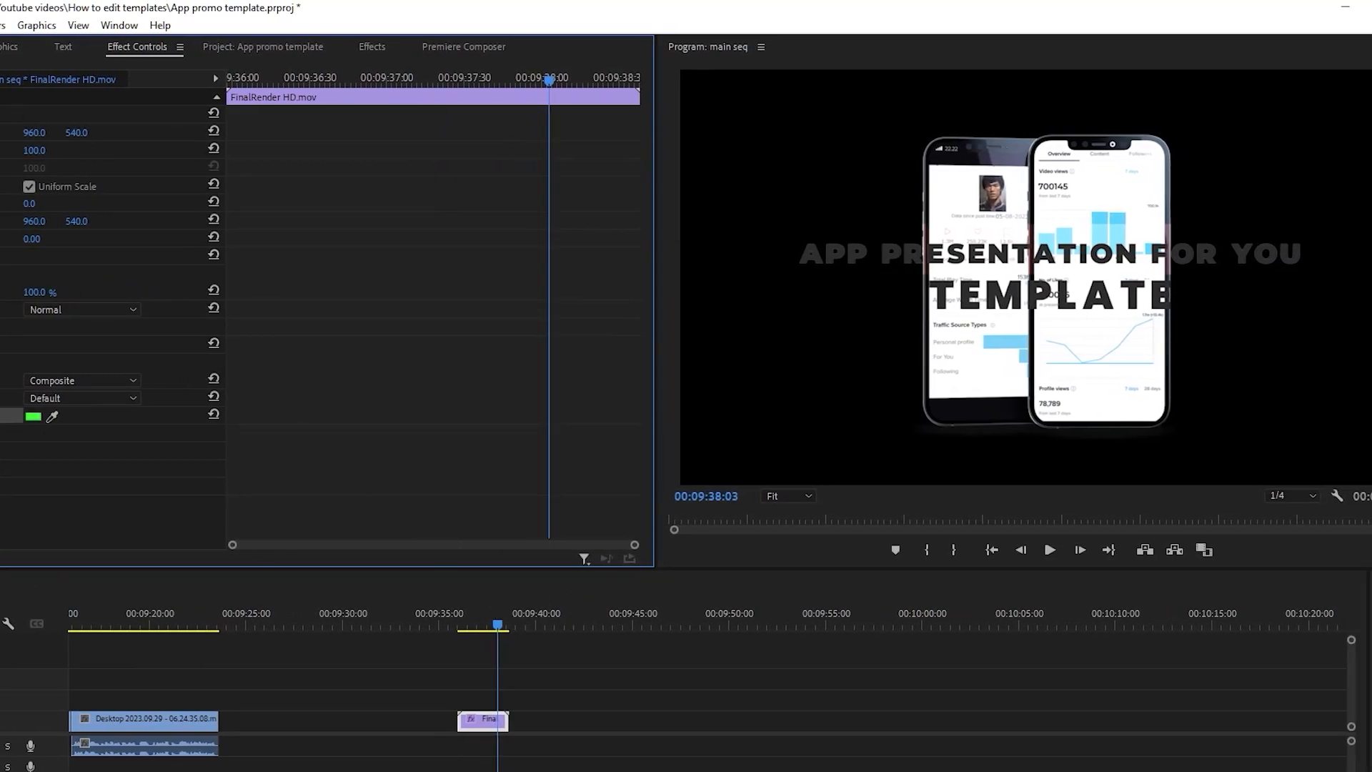
Import A-smart-digital-city-1236010.mp4 from the B rolls folder and place it on V1 beneath the FinalRender HD clip on V2
left_click(284, 46)
double_click(162, 405)
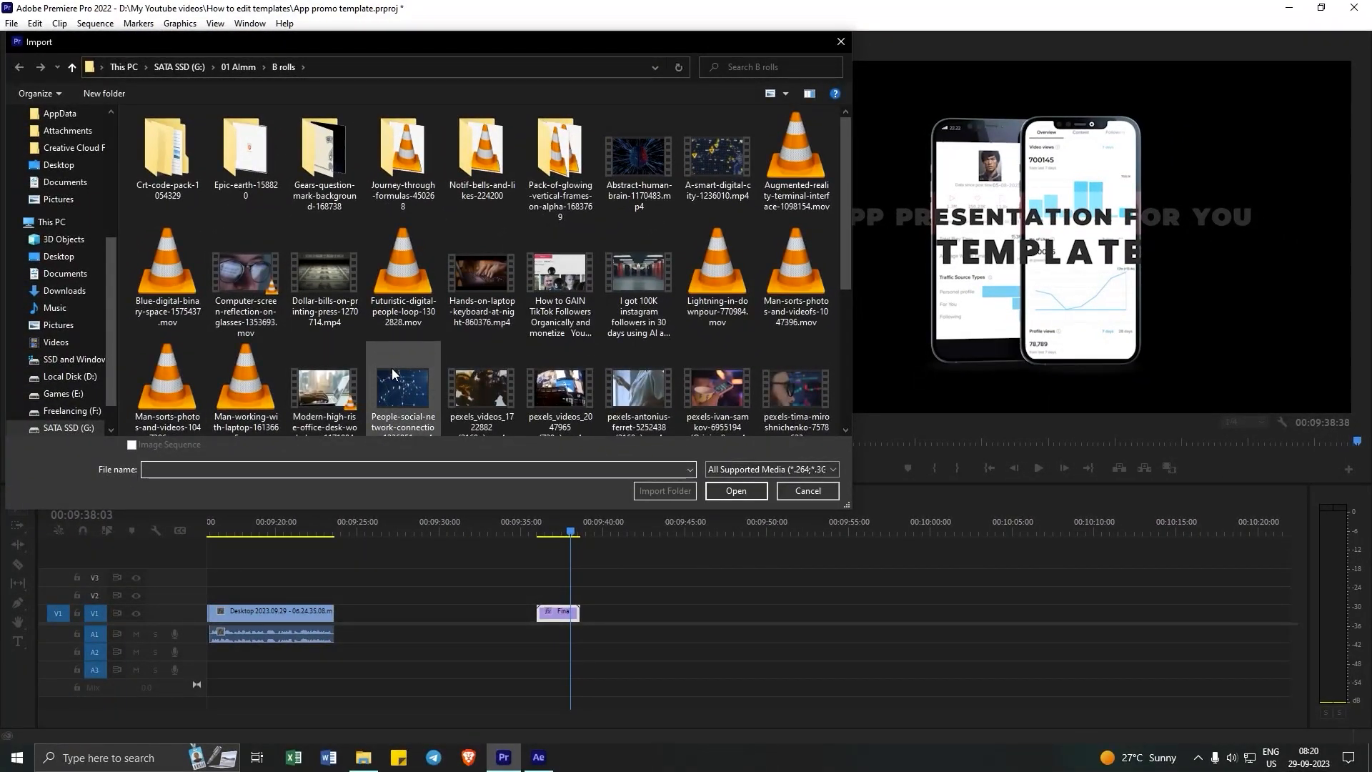
left_click(685, 161)
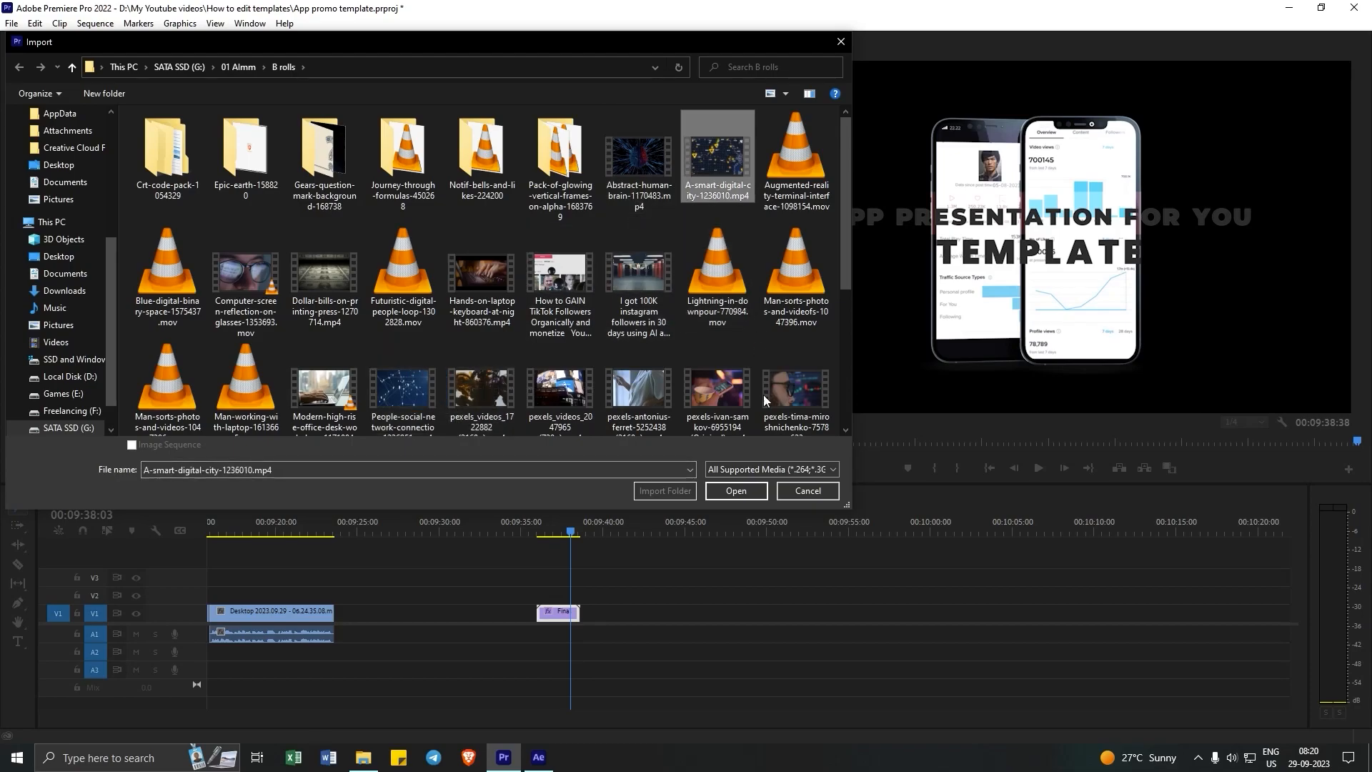
left_click(730, 492)
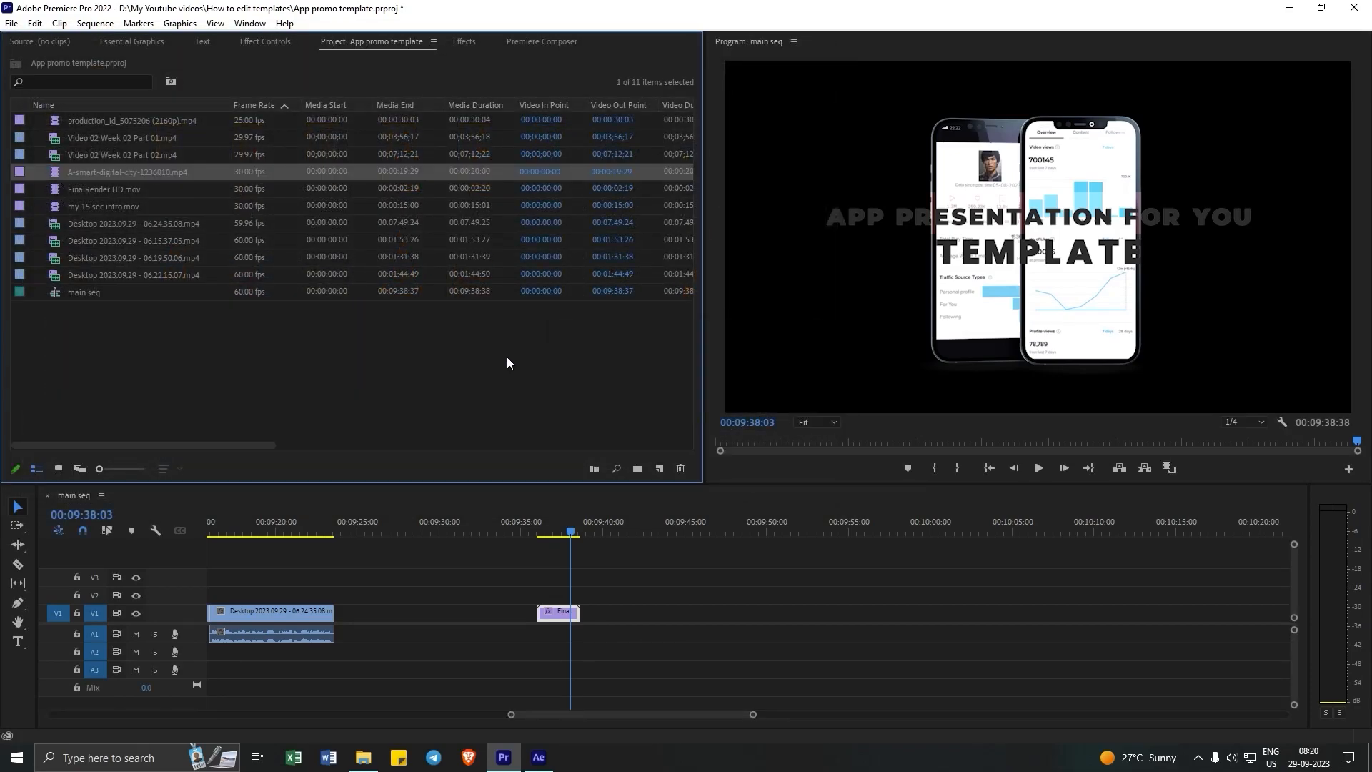
left_click_drag(461, 502, 641, 595)
Scrub through the overlapping clips to check the keyed phones and title over the digital city footage
left_click(644, 532)
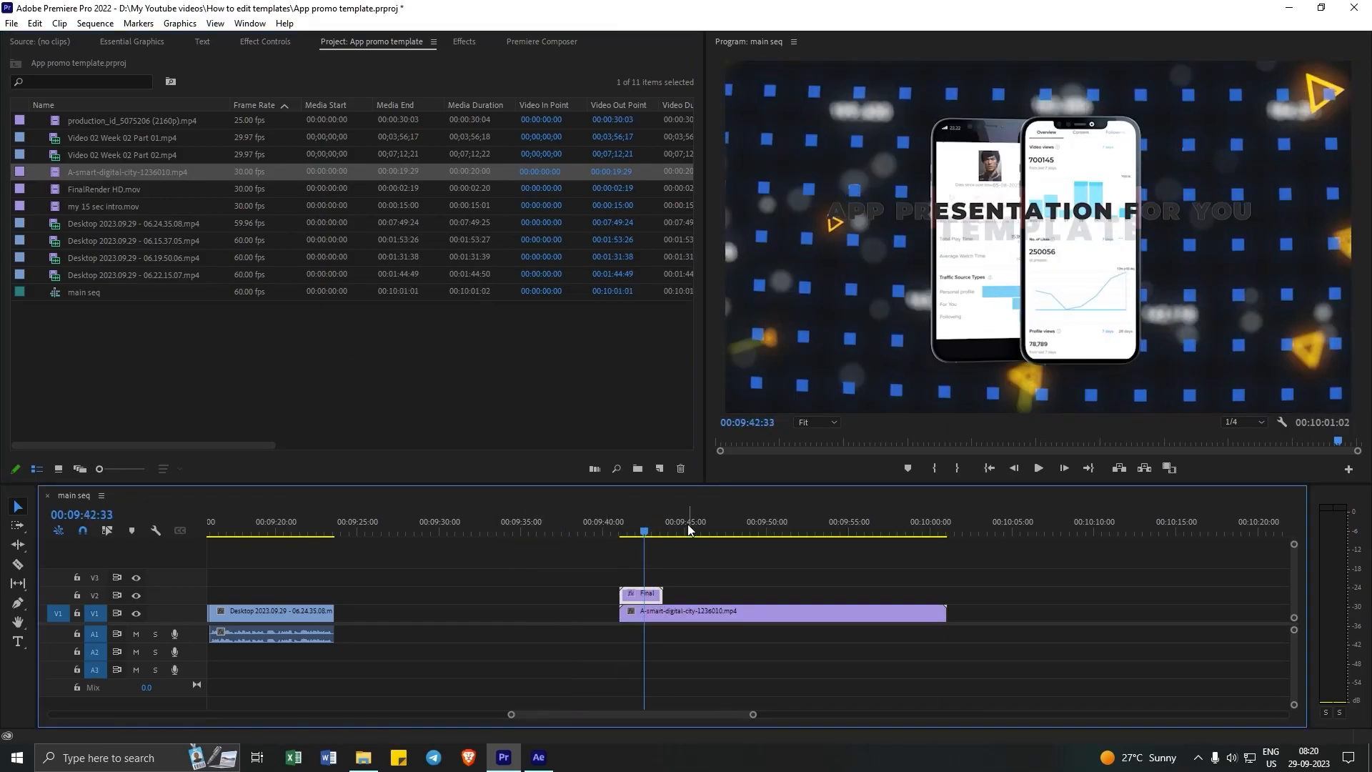
left_click(630, 533)
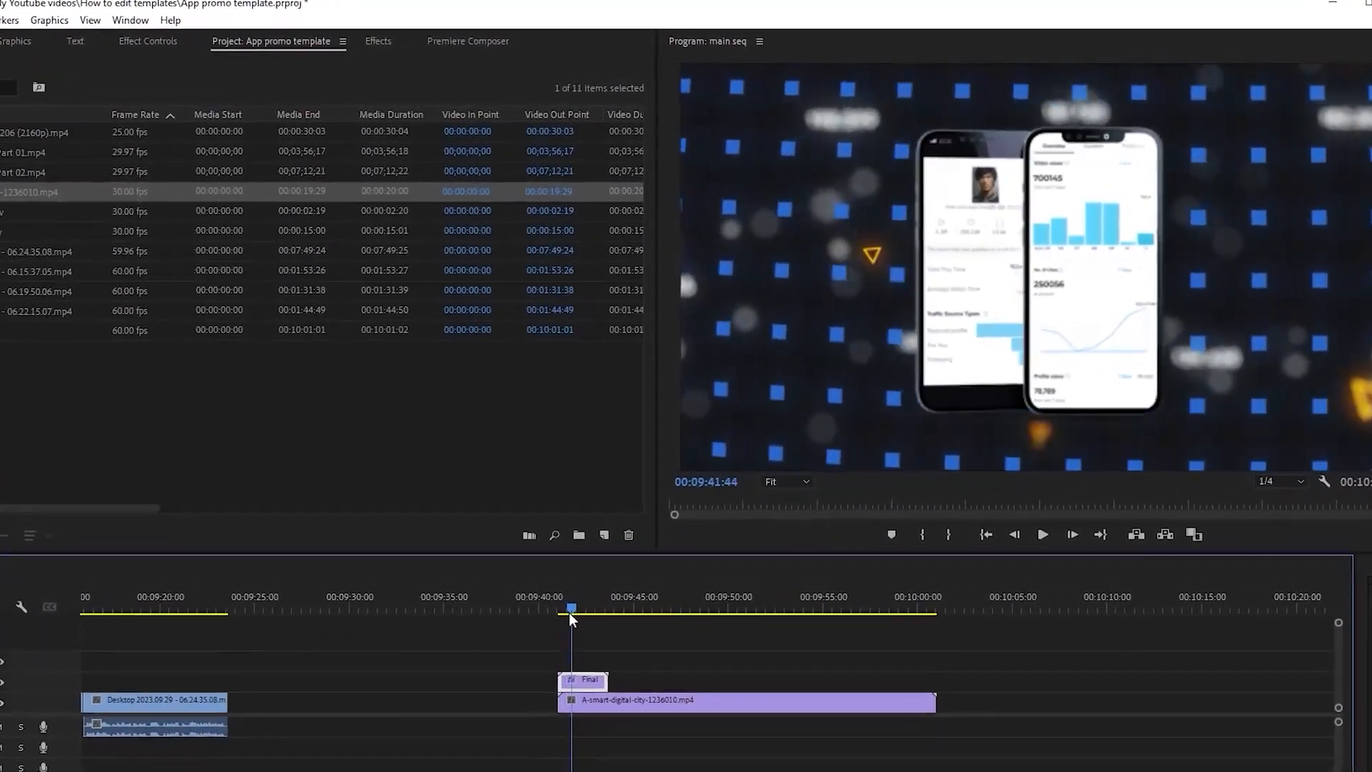
left_click_drag(569, 612, 589, 609)
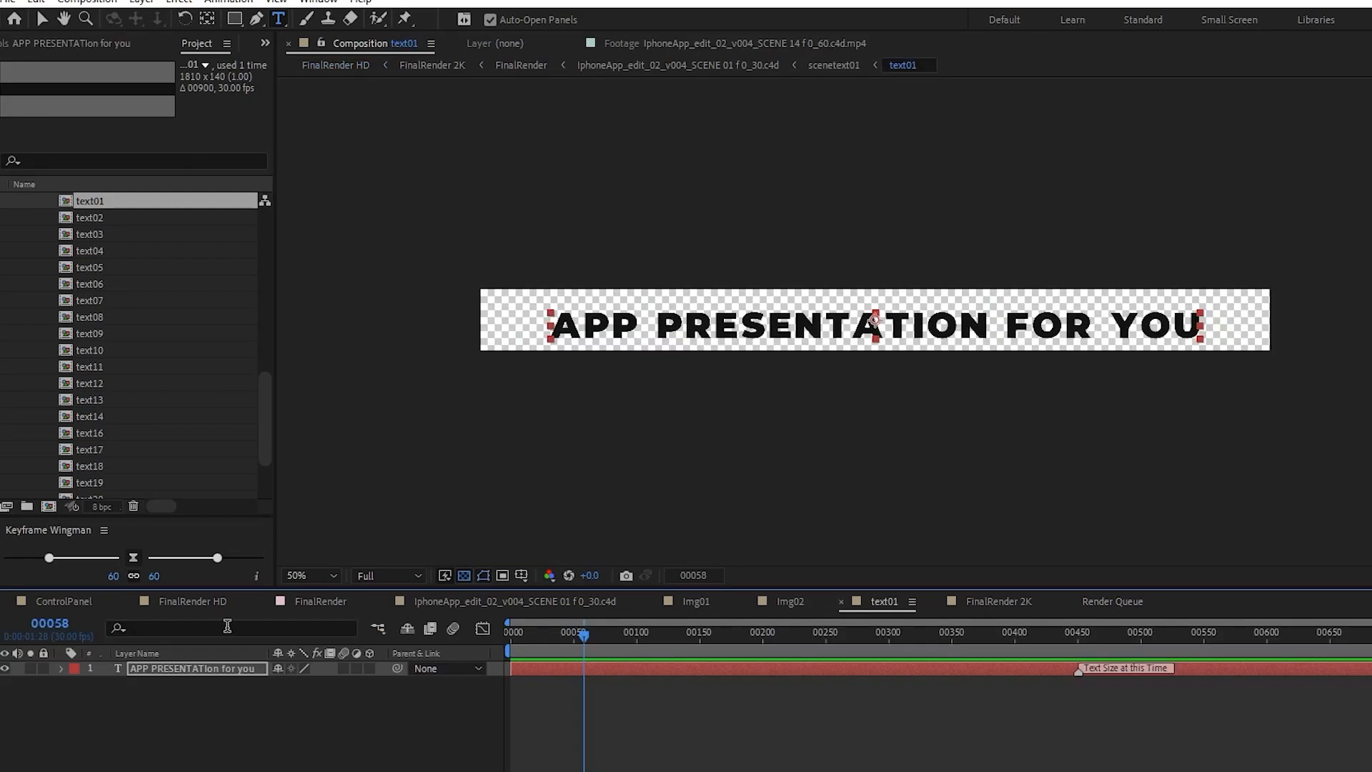
Open the ControlPanel composition and show the effect controls of its CONTROL PANEL layer
key("Return")
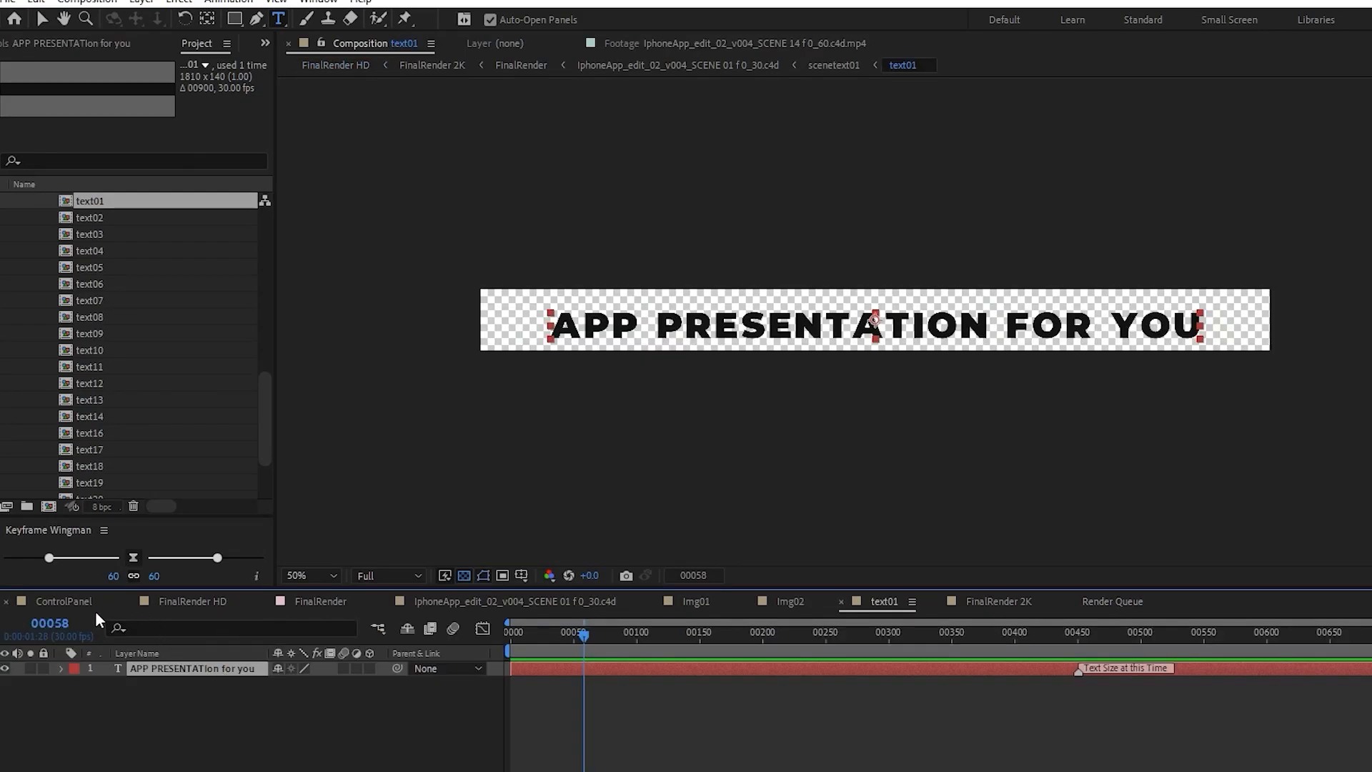
left_click(88, 602)
left_click(179, 667)
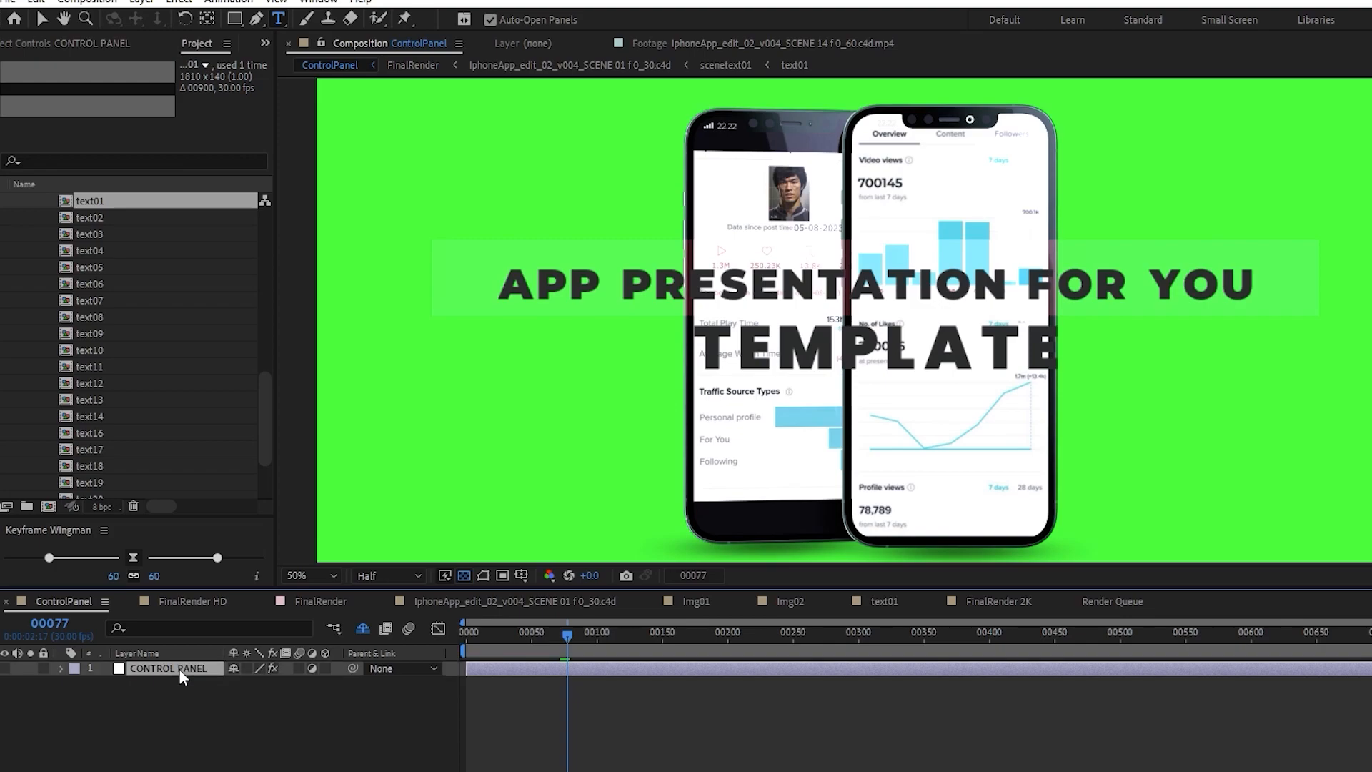
key("F3")
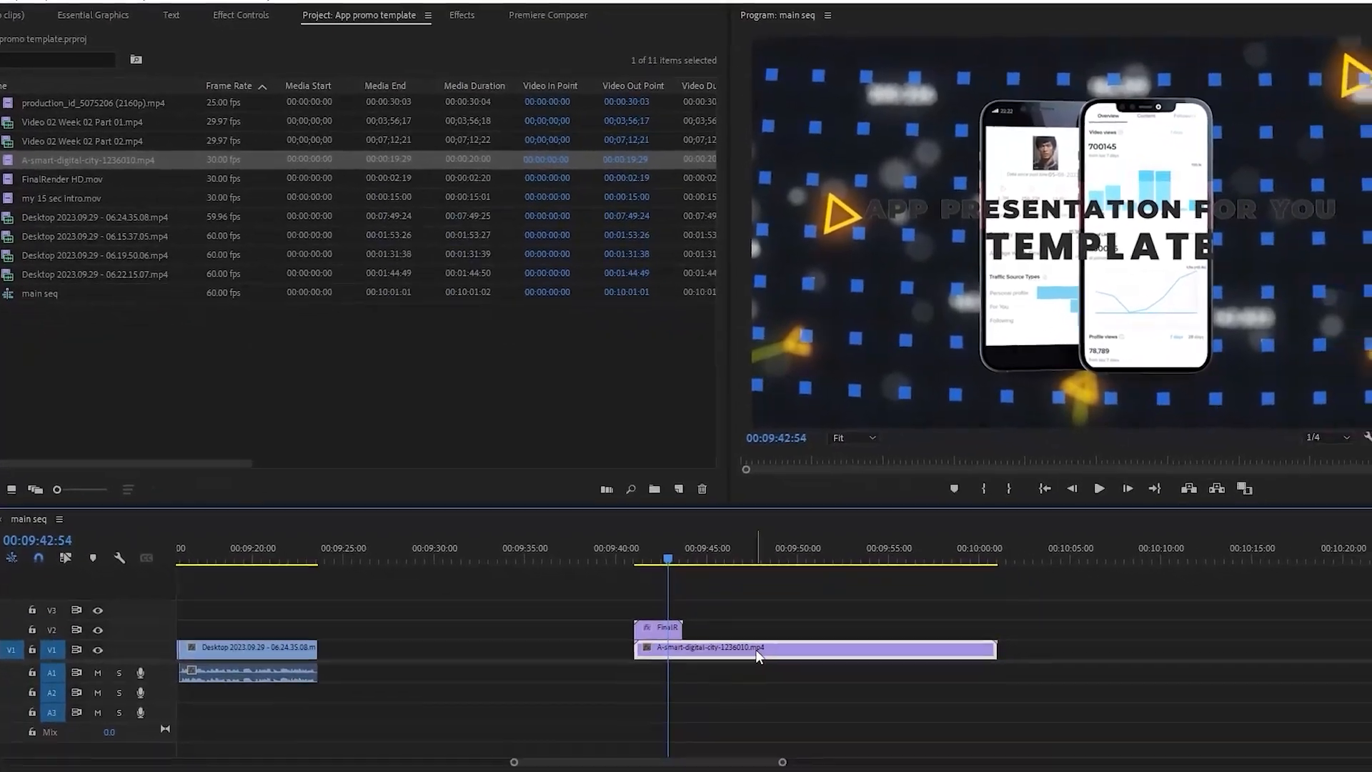
key("Delete")
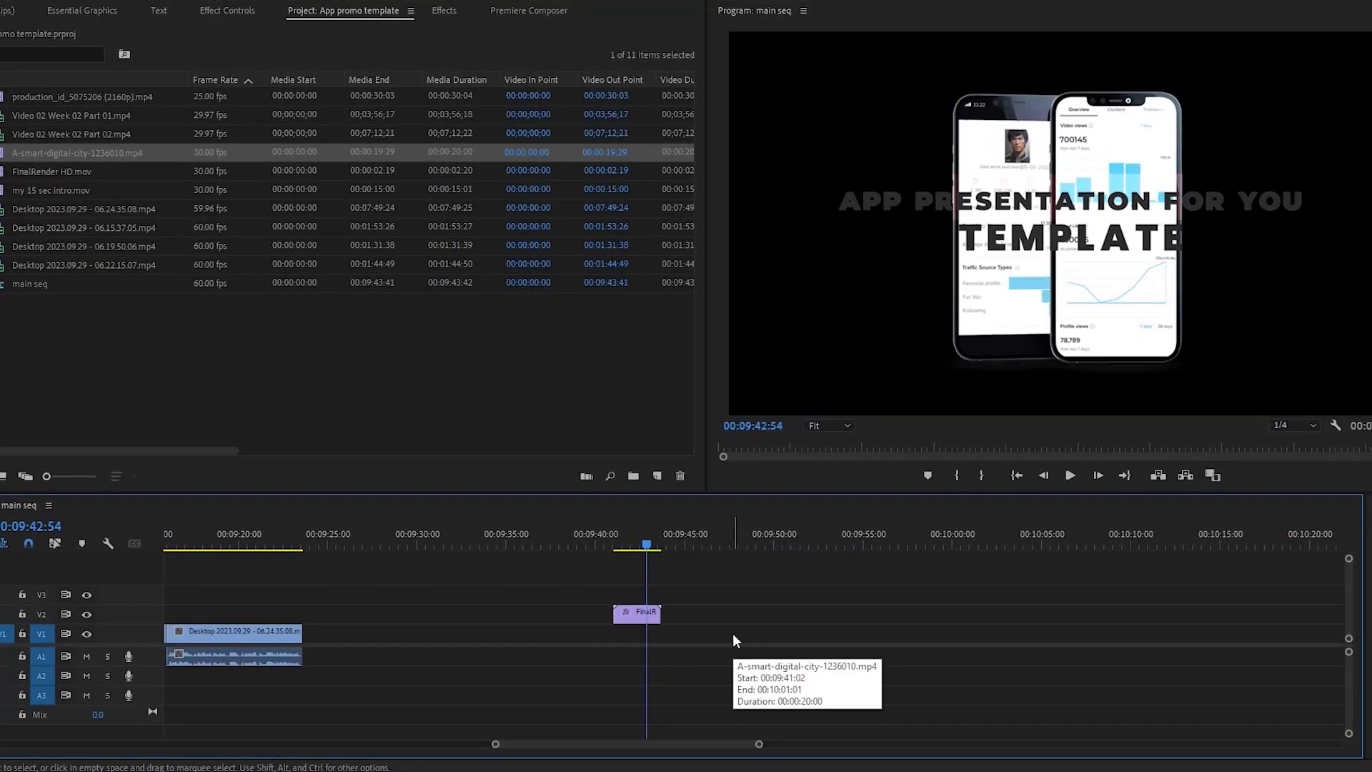
double_click(376, 388)
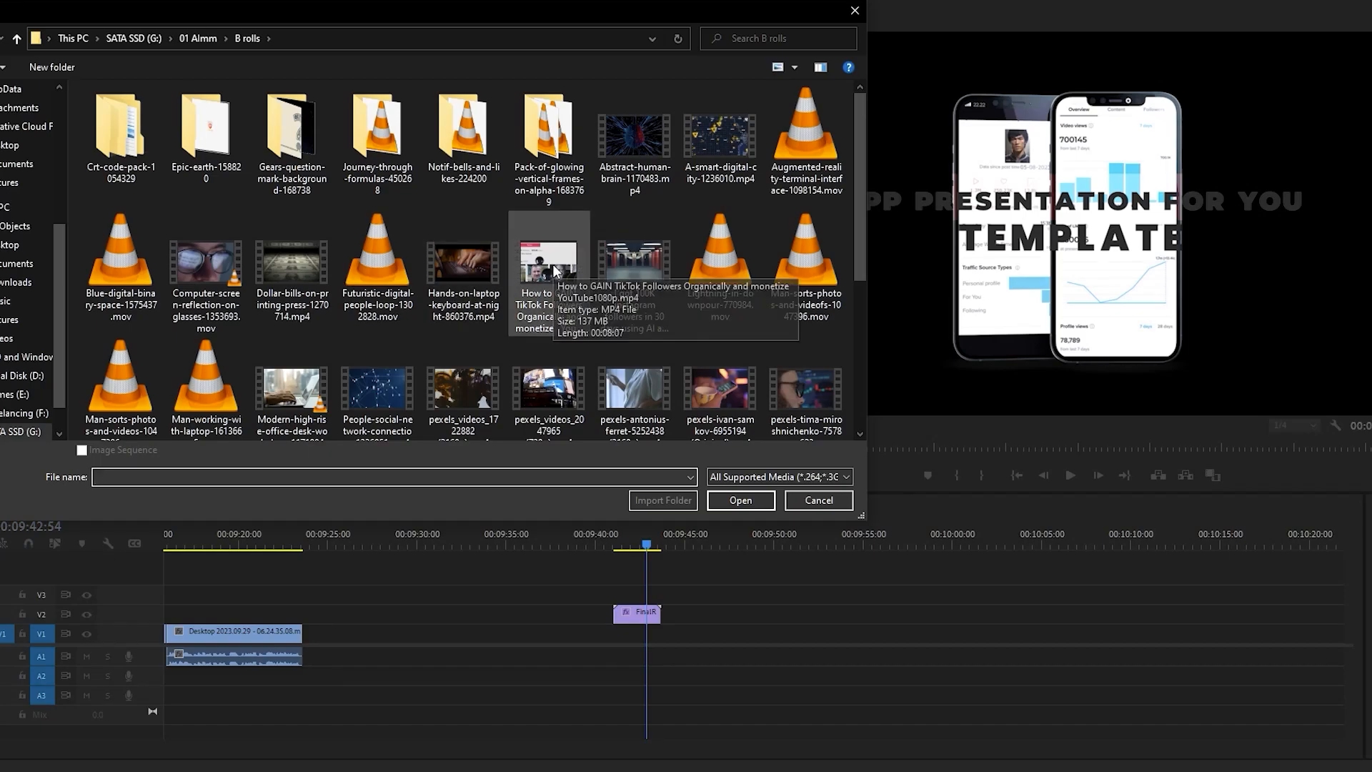
scroll(557, 275, "down", 1)
left_click(636, 353)
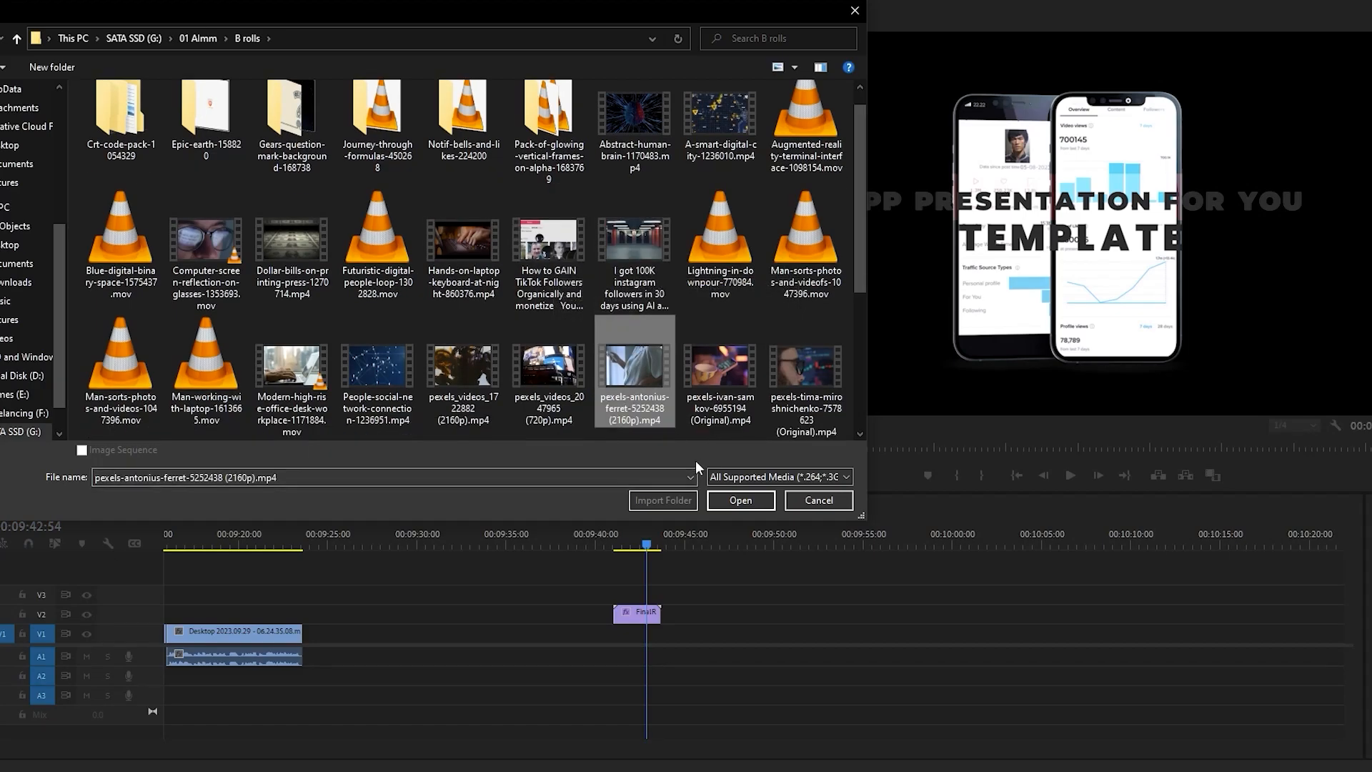
left_click(746, 500)
left_click_drag(40, 122, 631, 624)
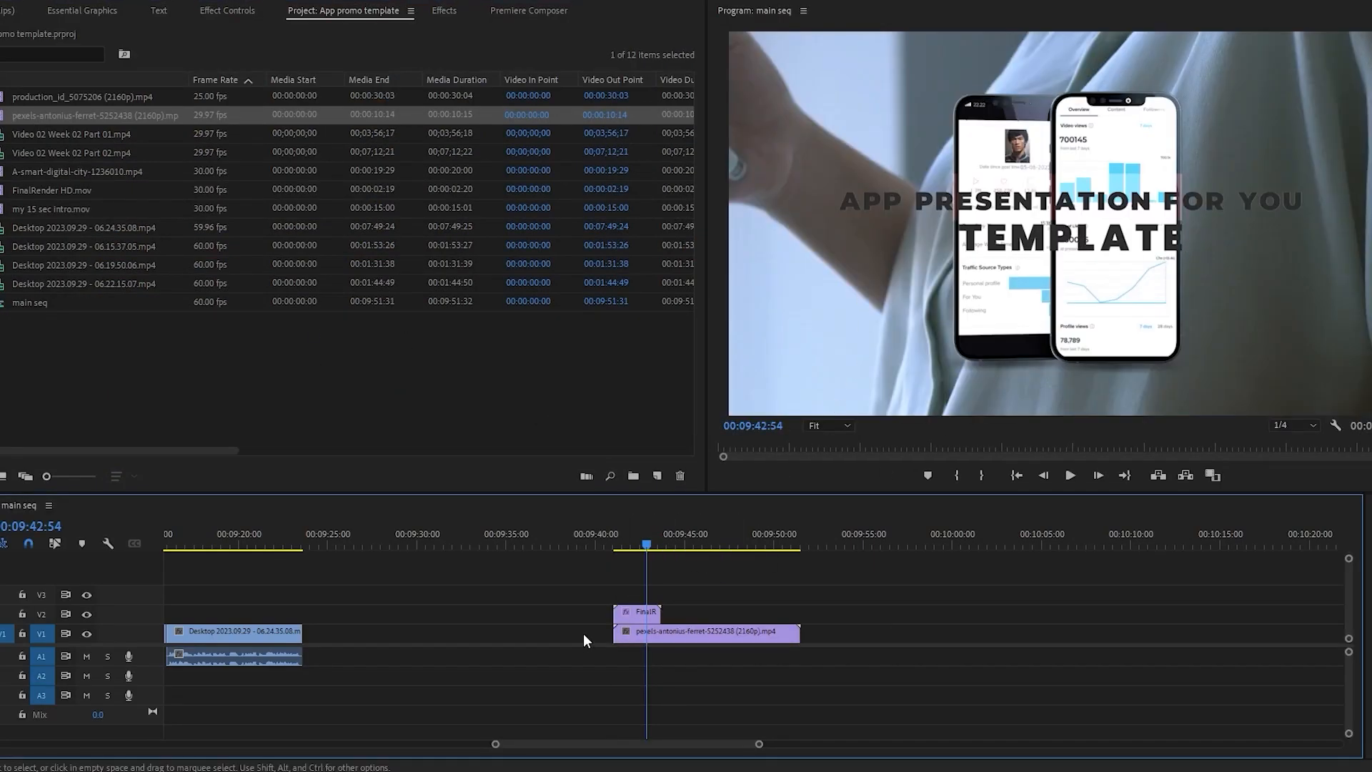
left_click(641, 633)
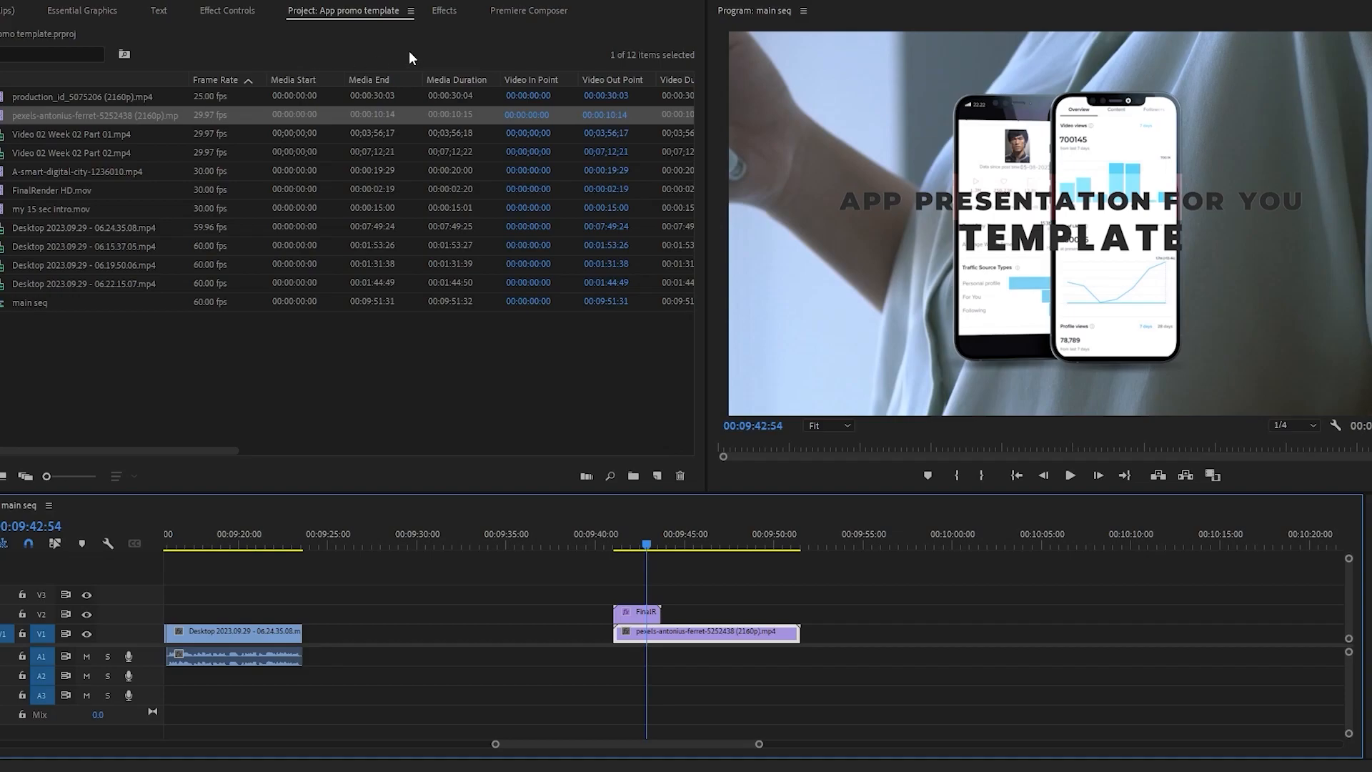
left_click_drag(661, 538, 633, 546)
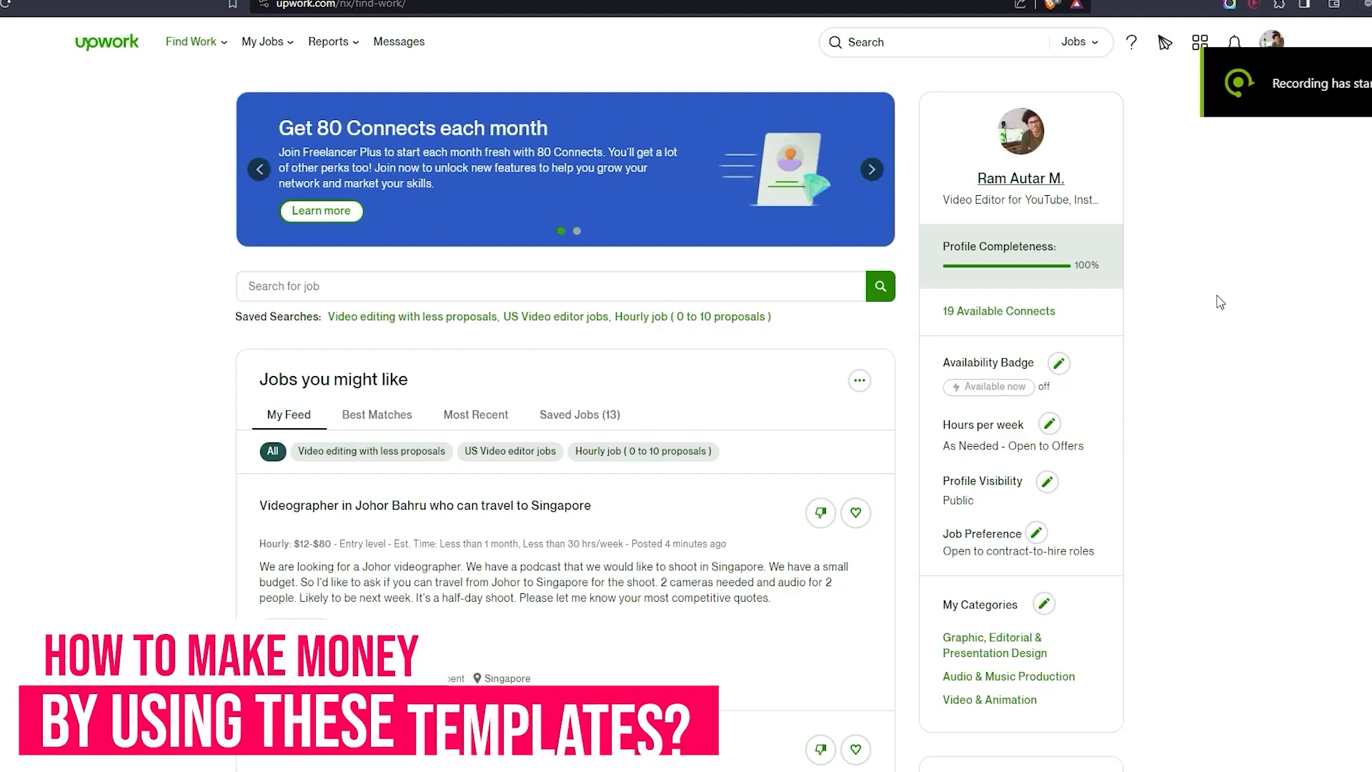
Browse the recommended jobs on the Upwork Find Work page and open the freelancer's project dashboard
scroll(1219, 301, "down", 4)
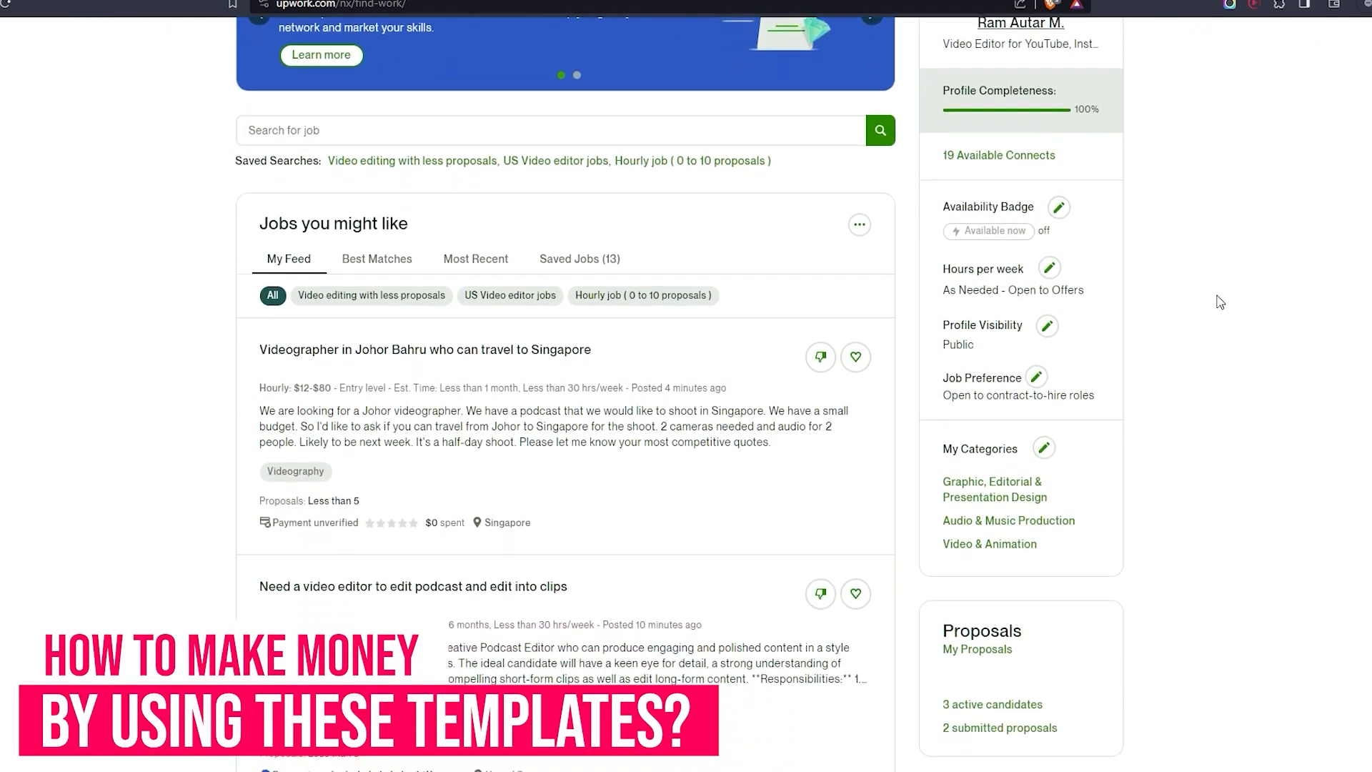
scroll(1219, 310, "down", 3)
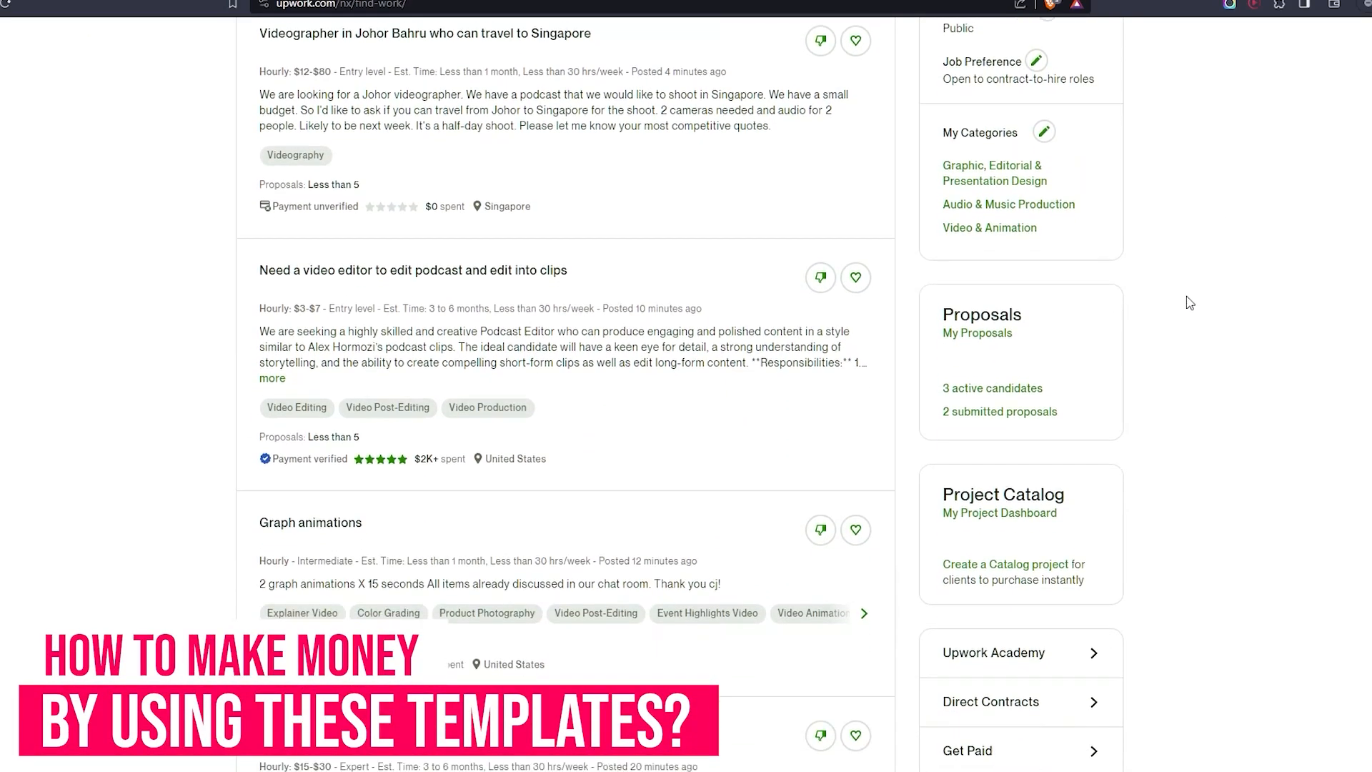
left_click(1028, 441)
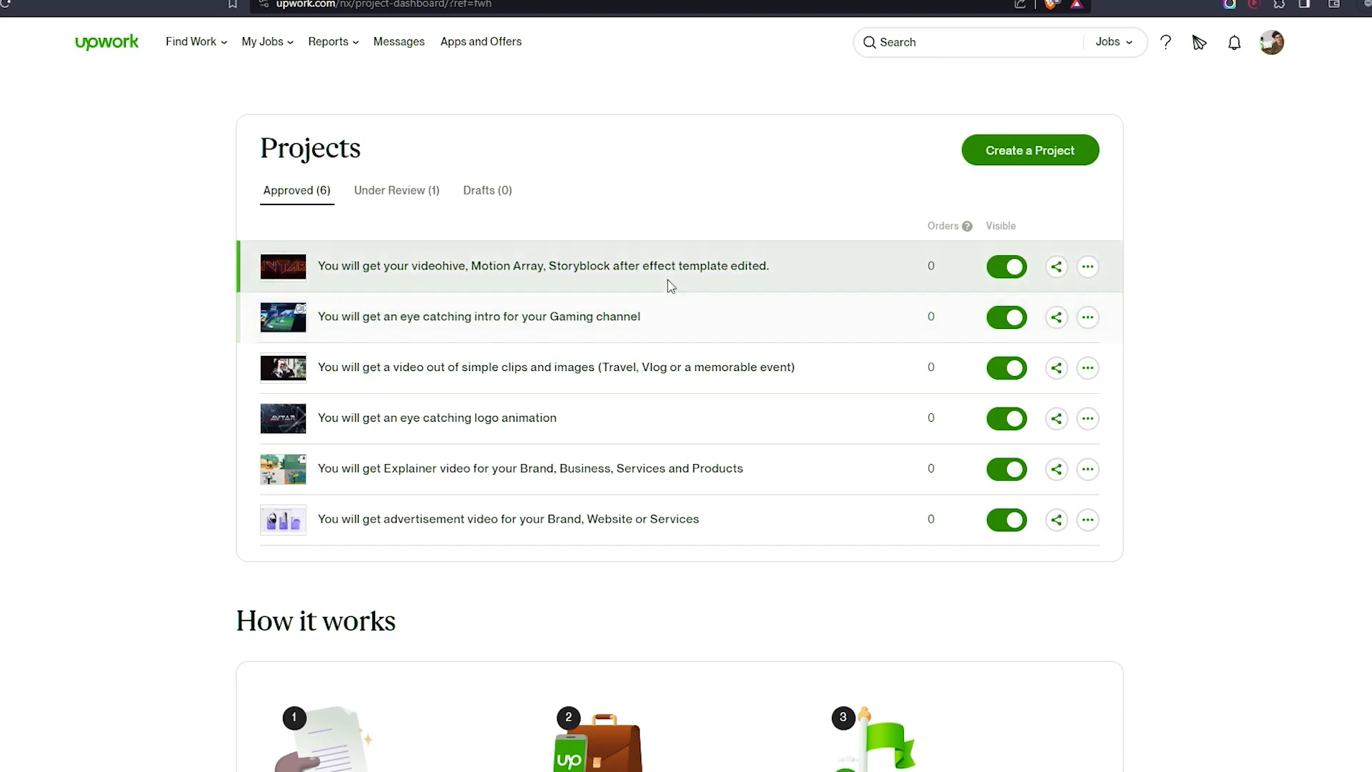
Open the Upwork messages and review the AI Money Maker conversation for the shared template-editing service link and per-video price discussion
left_click(422, 51)
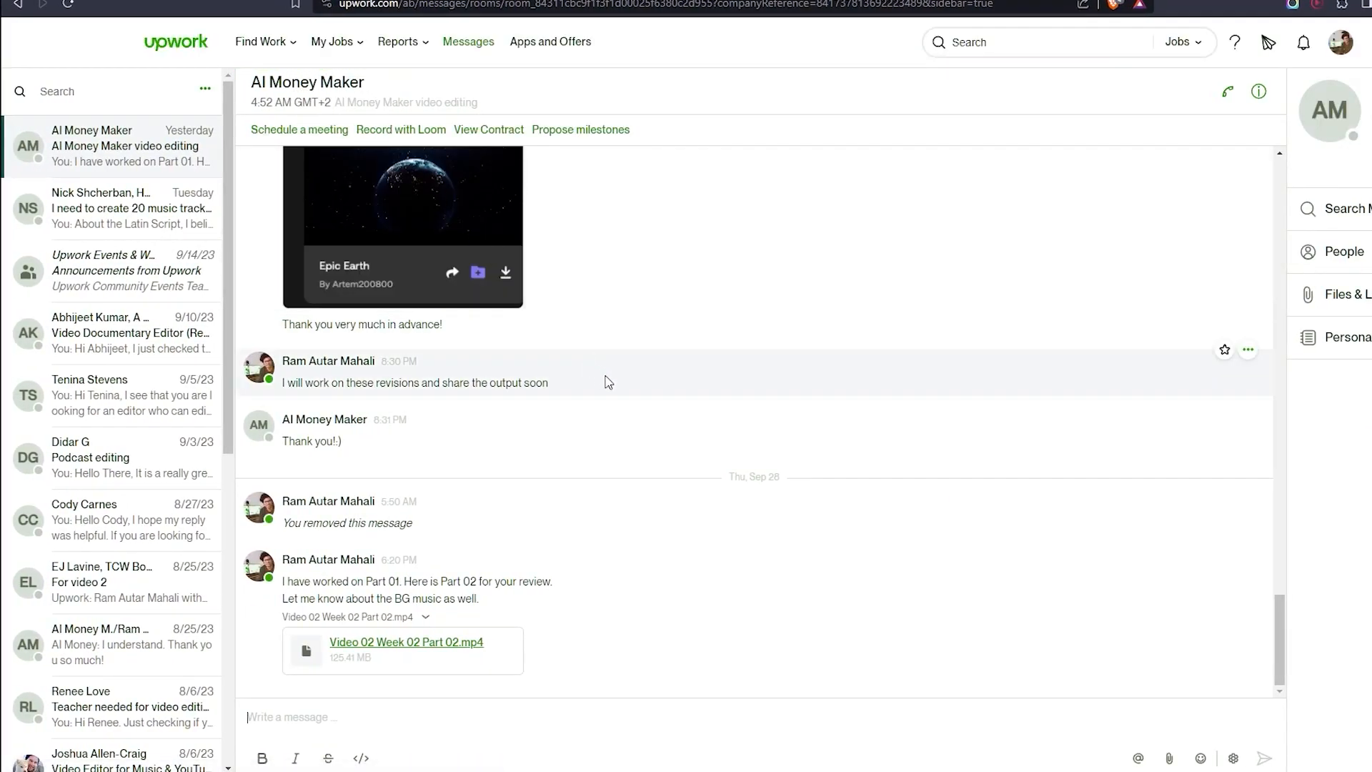
scroll(676, 403, "up", 20)
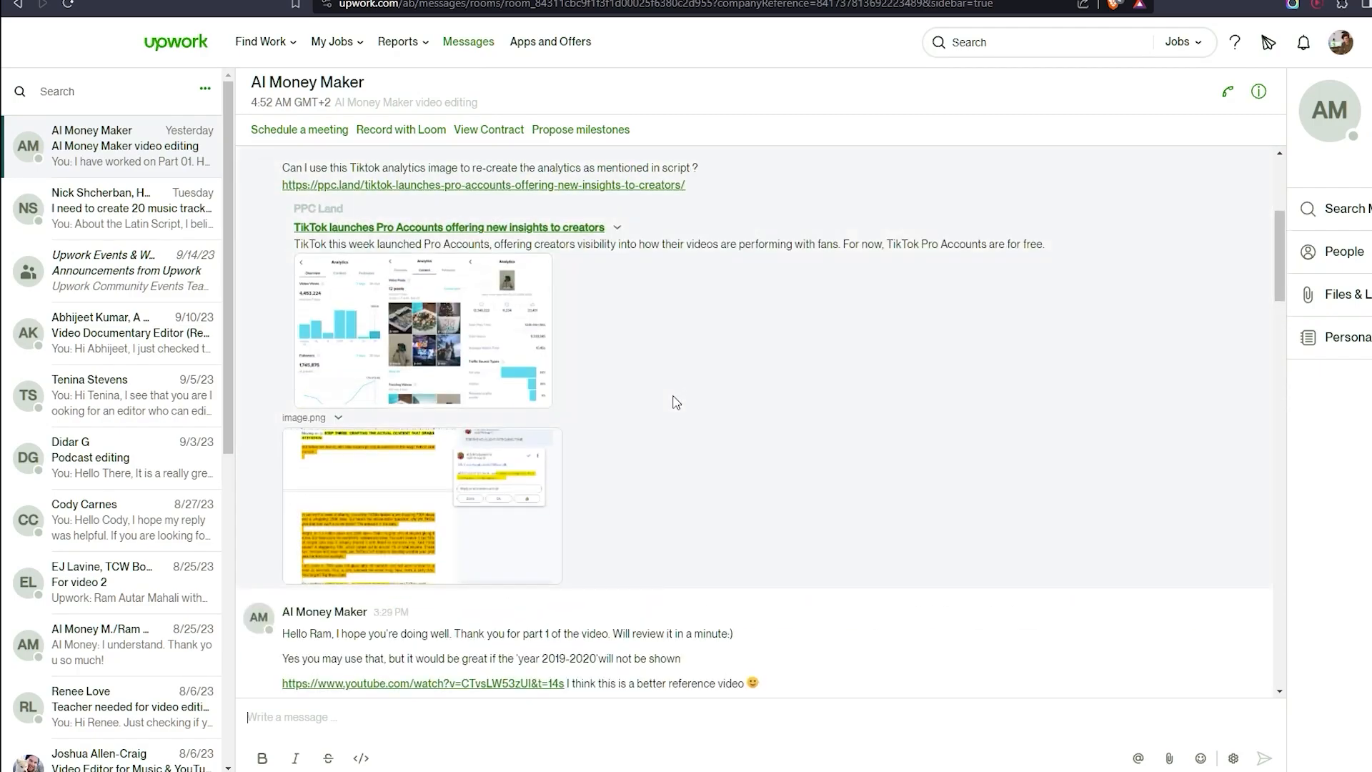
scroll(676, 402, "down", 10)
scroll(675, 402, "up", 5)
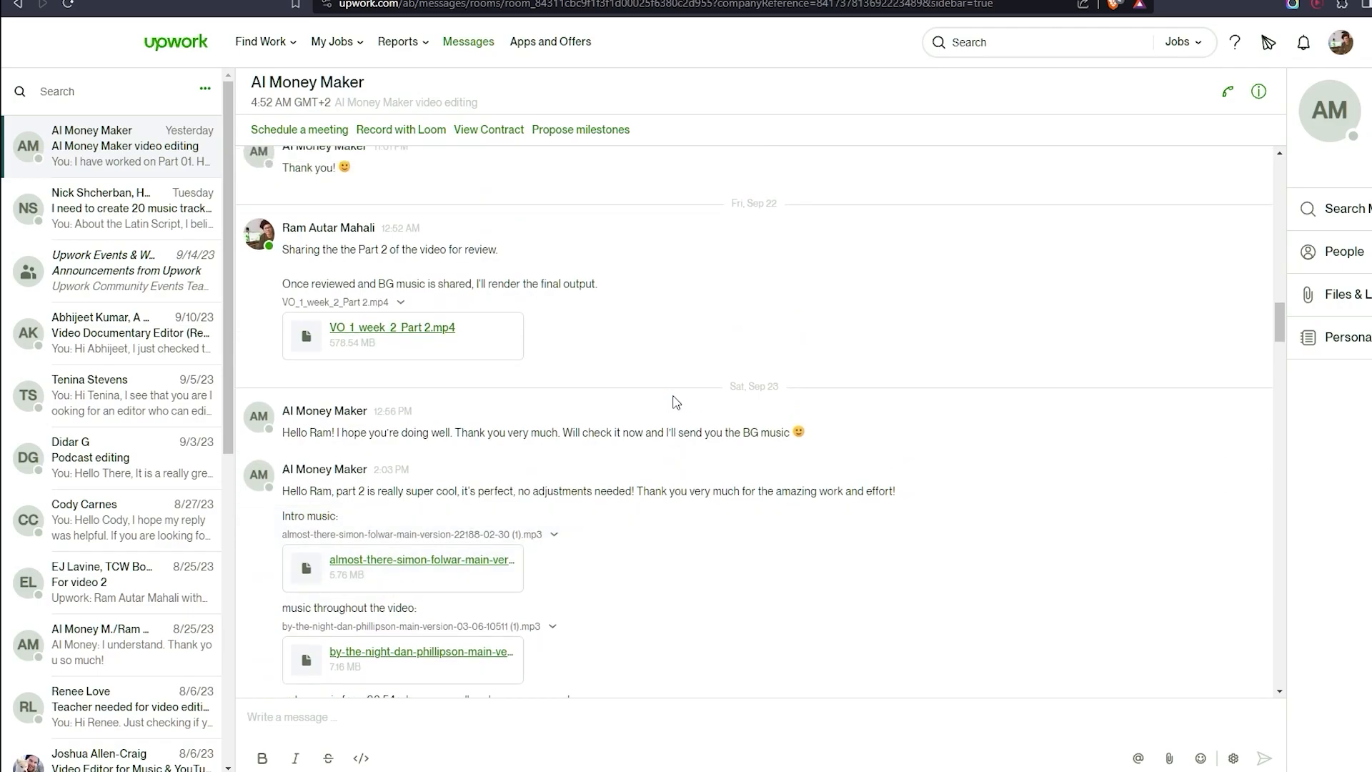
scroll(659, 385, "up", 10)
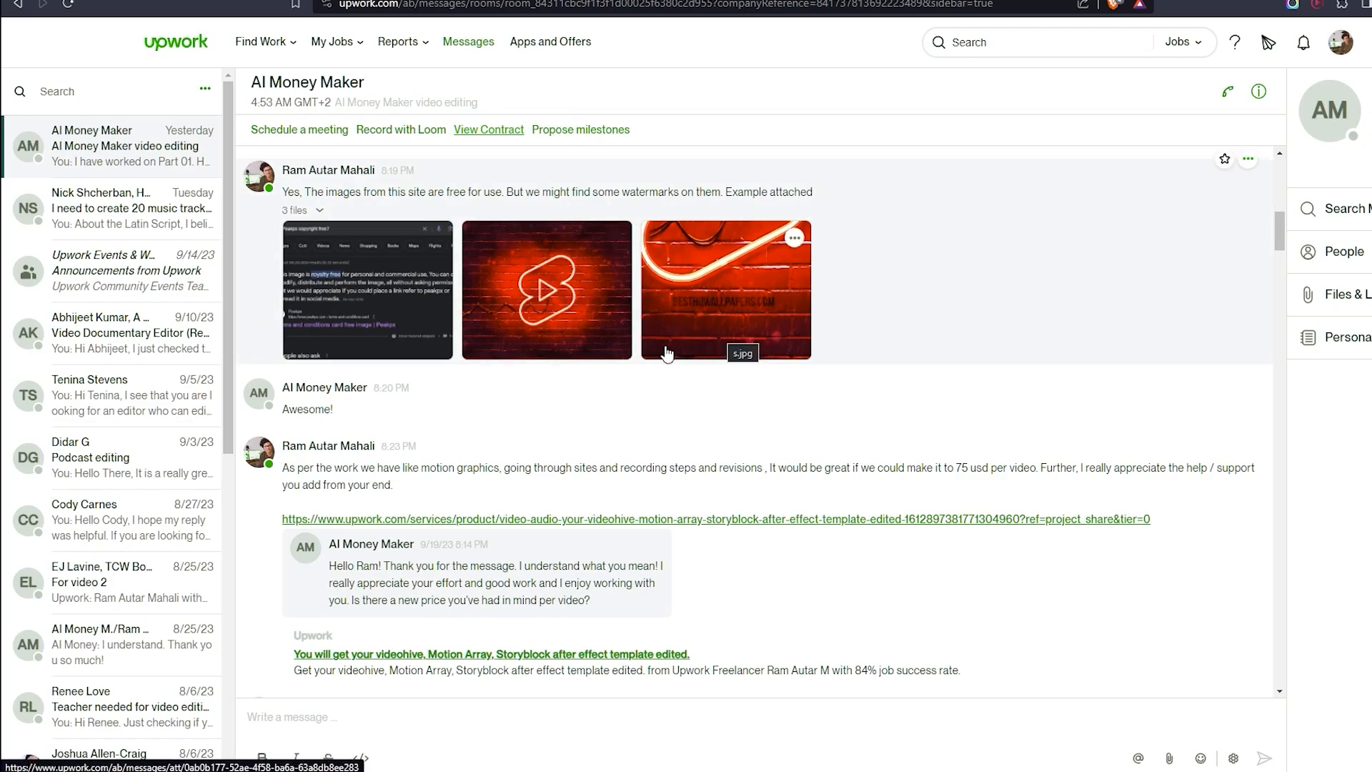
scroll(615, 411, "down", 1)
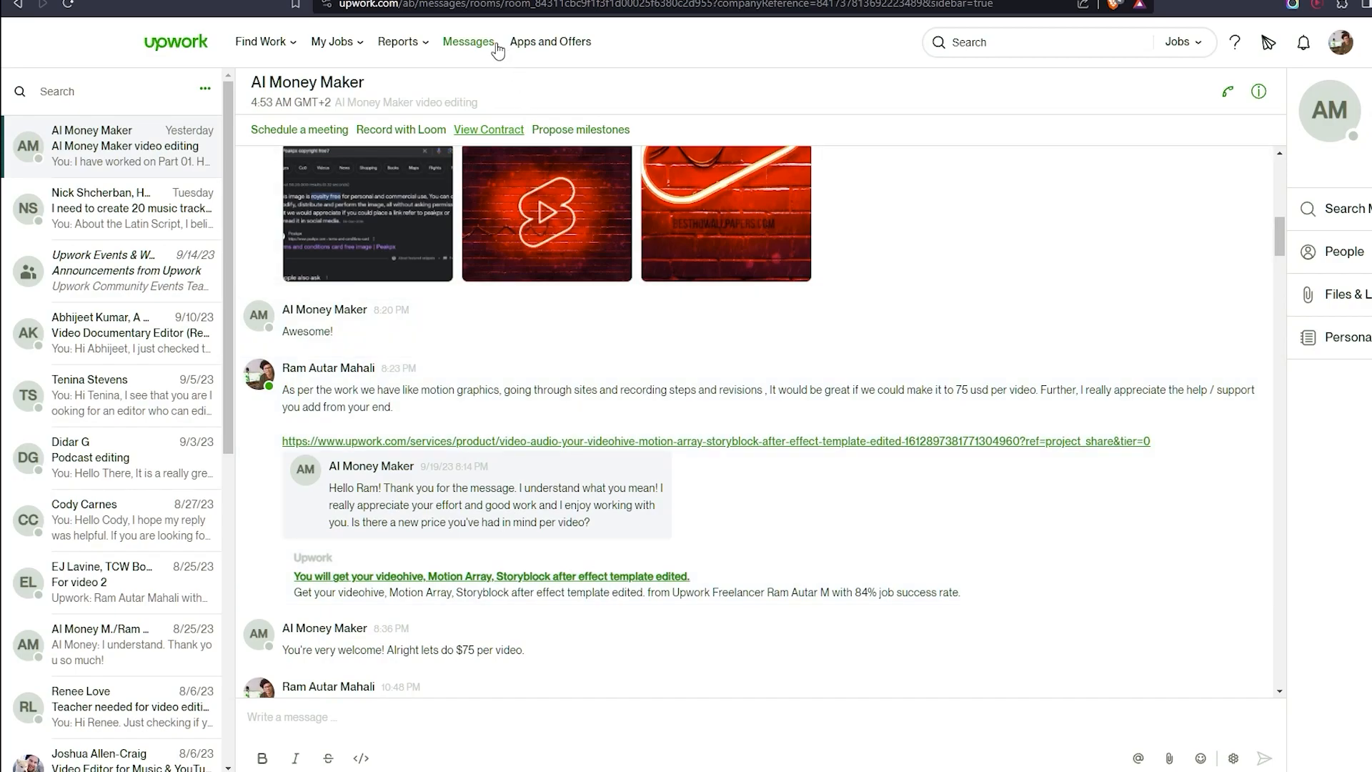
Open the list of all contracts on Upwork
mouse_move(427, 60)
mouse_move(324, 47)
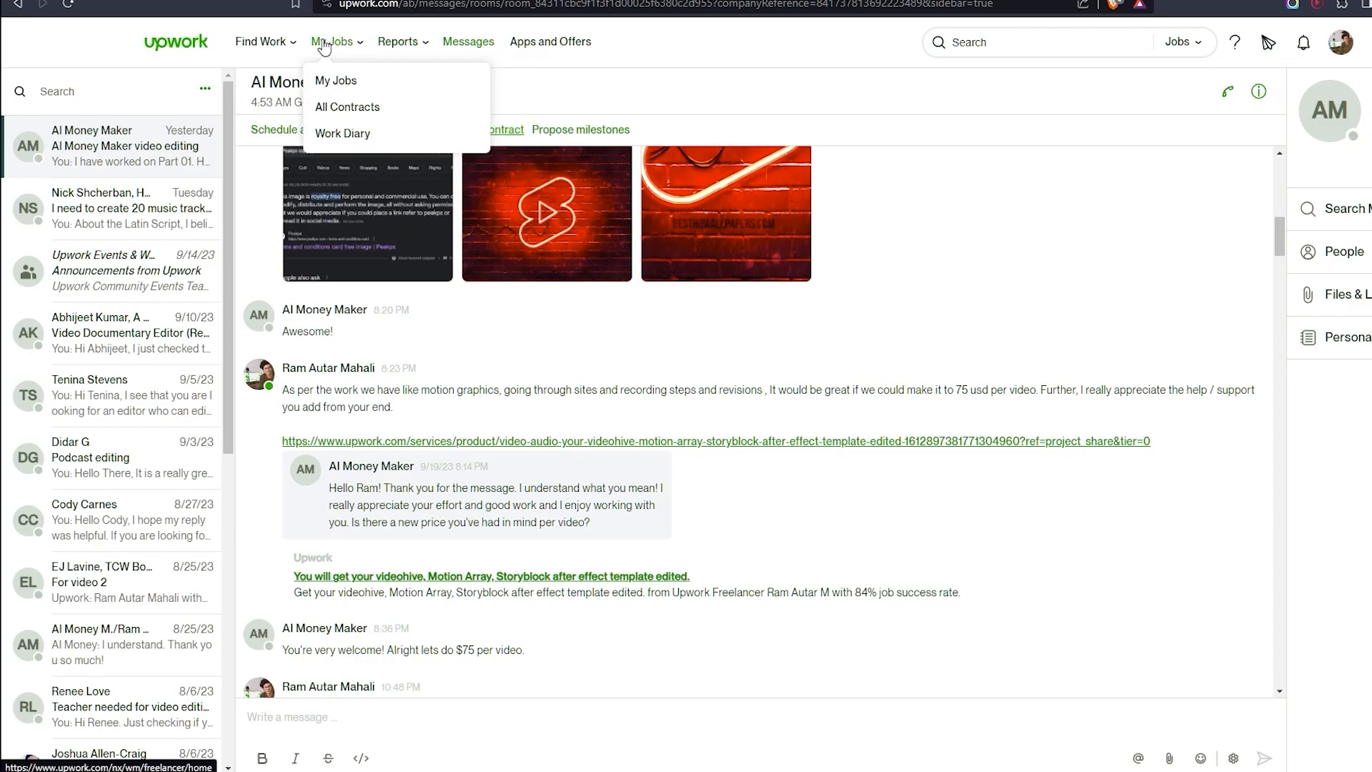
left_click(375, 97)
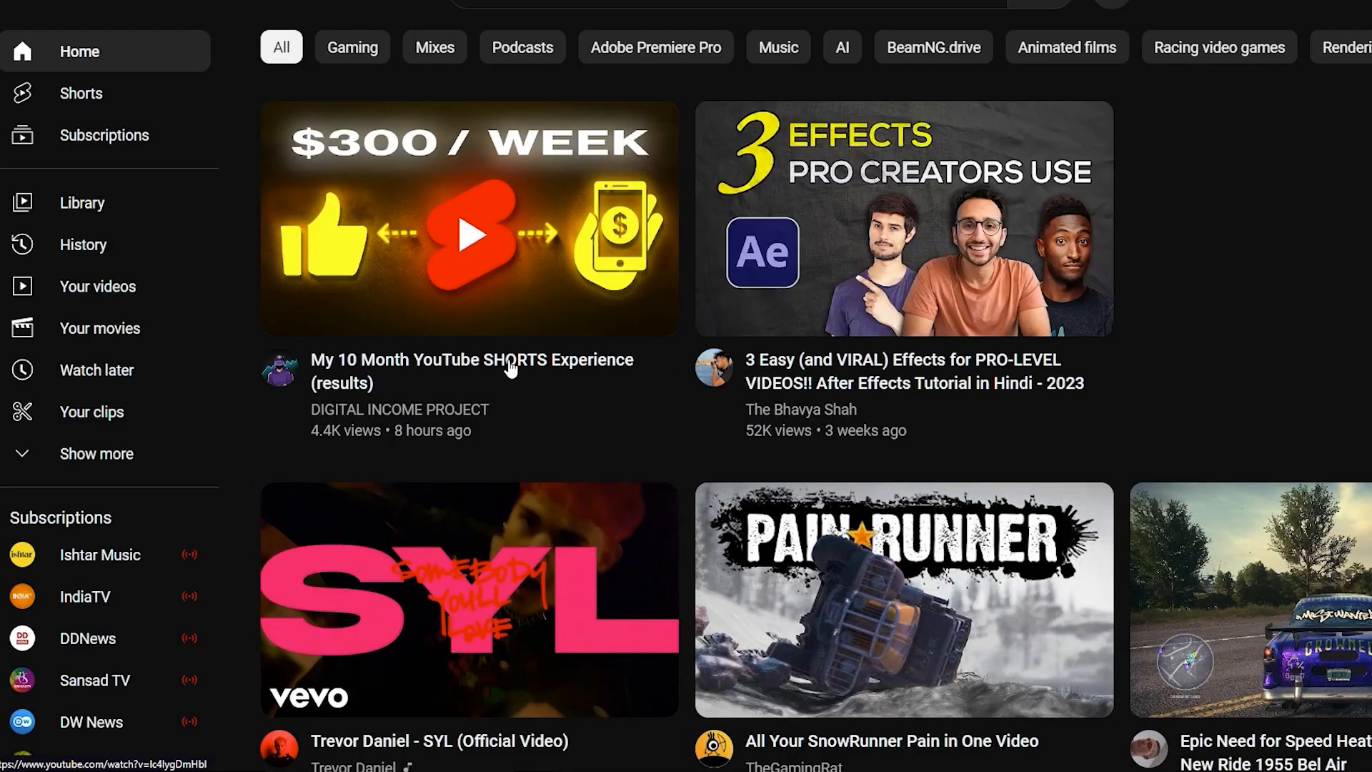
On YouTube, play "My 10 Month YouTube SHORTS Experience (results)" muted and in full screen
mouse_move(443, 400)
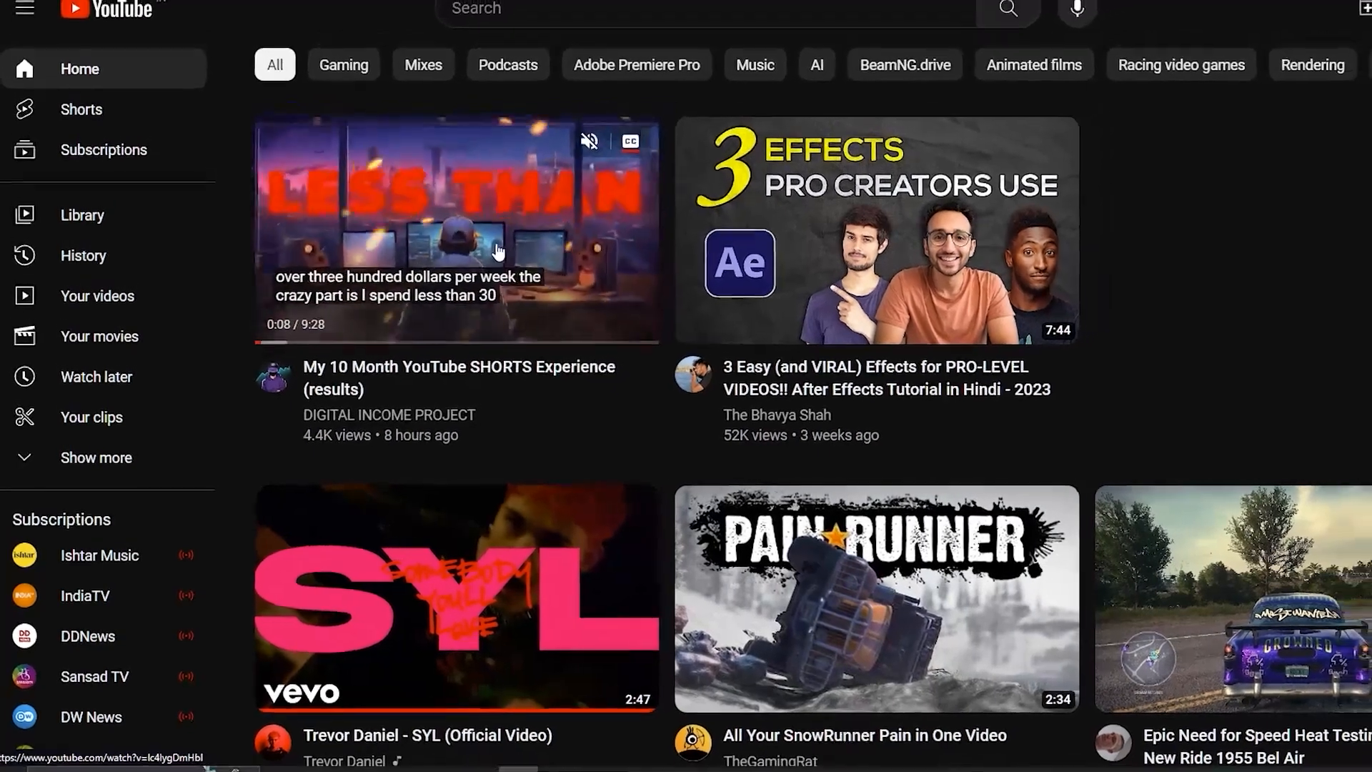
left_click(498, 252)
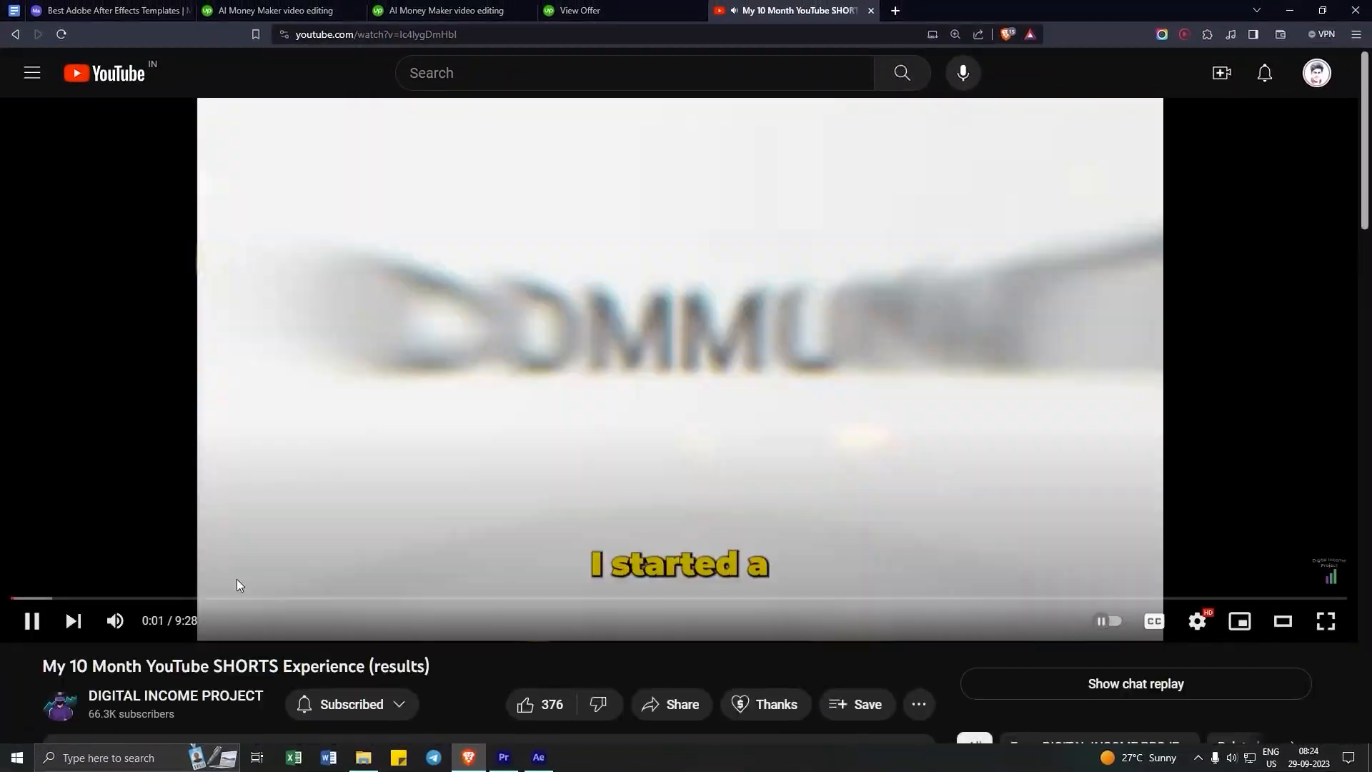
left_click(115, 620)
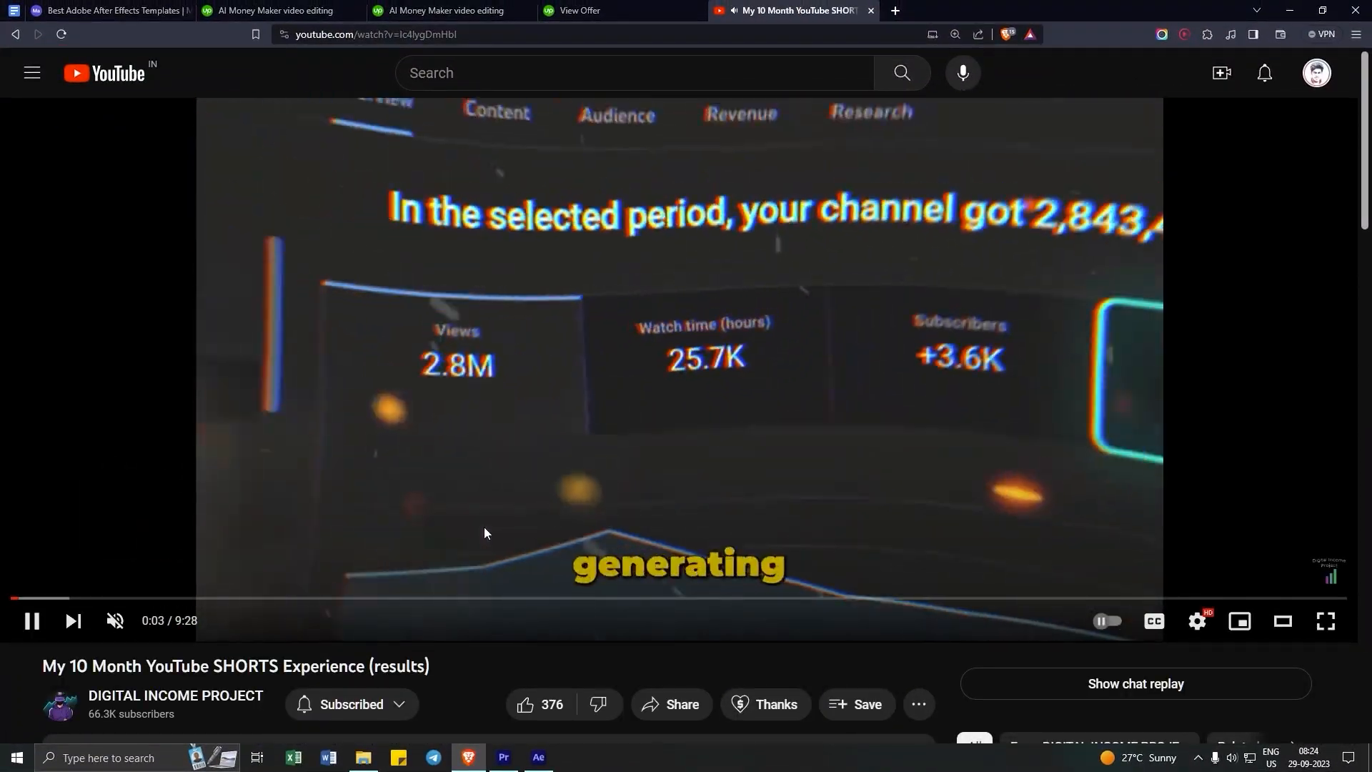
double_click(483, 526)
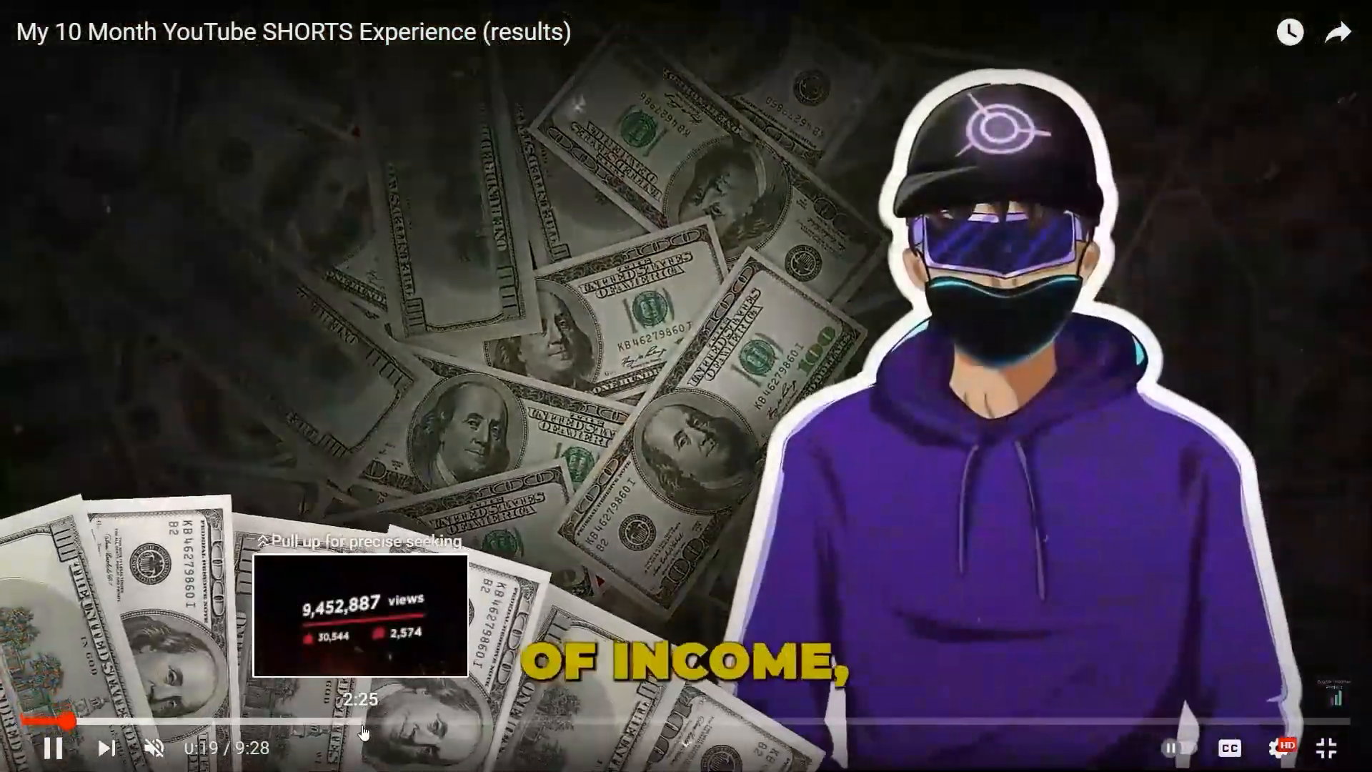
Skip ahead through the video to about 3:44 to examine its motion graphics, pause it and leave full screen
left_click(362, 727)
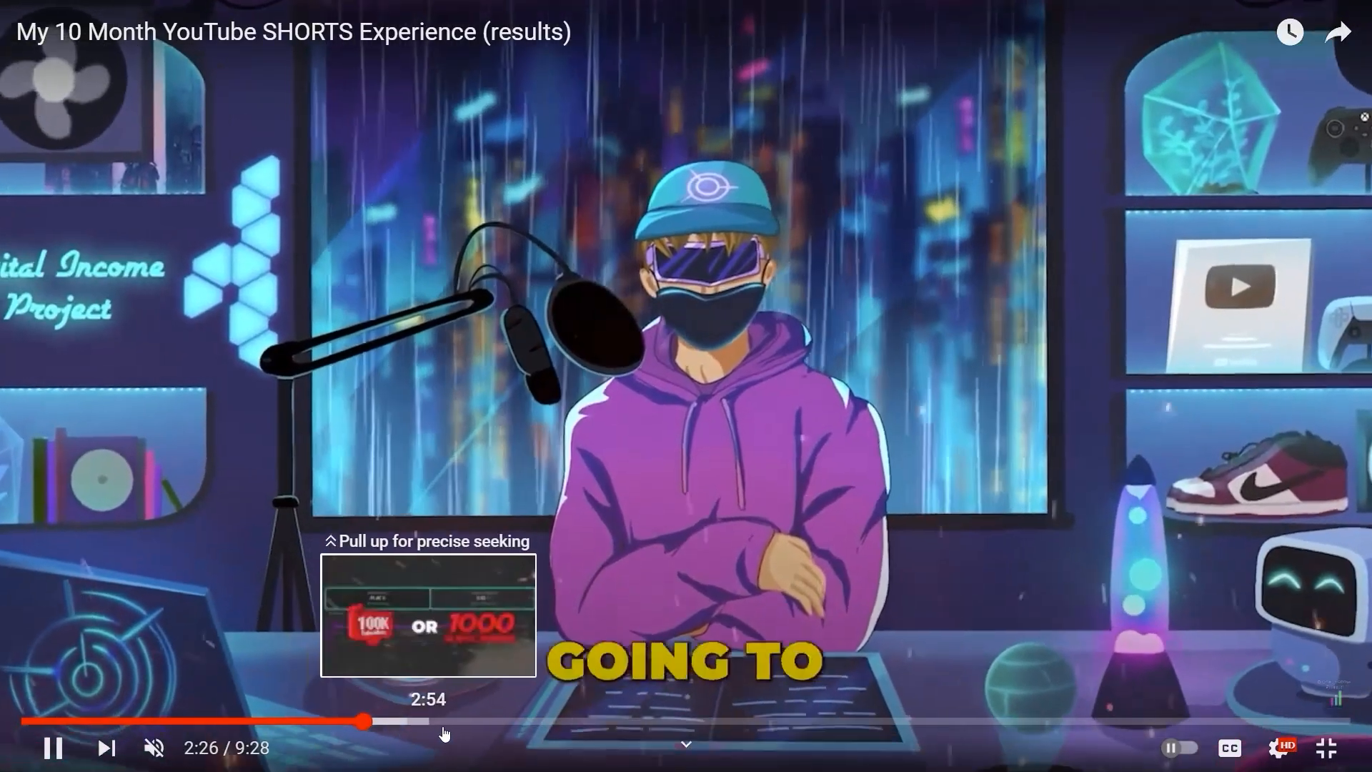
left_click(447, 727)
left_click_drag(447, 727, 545, 726)
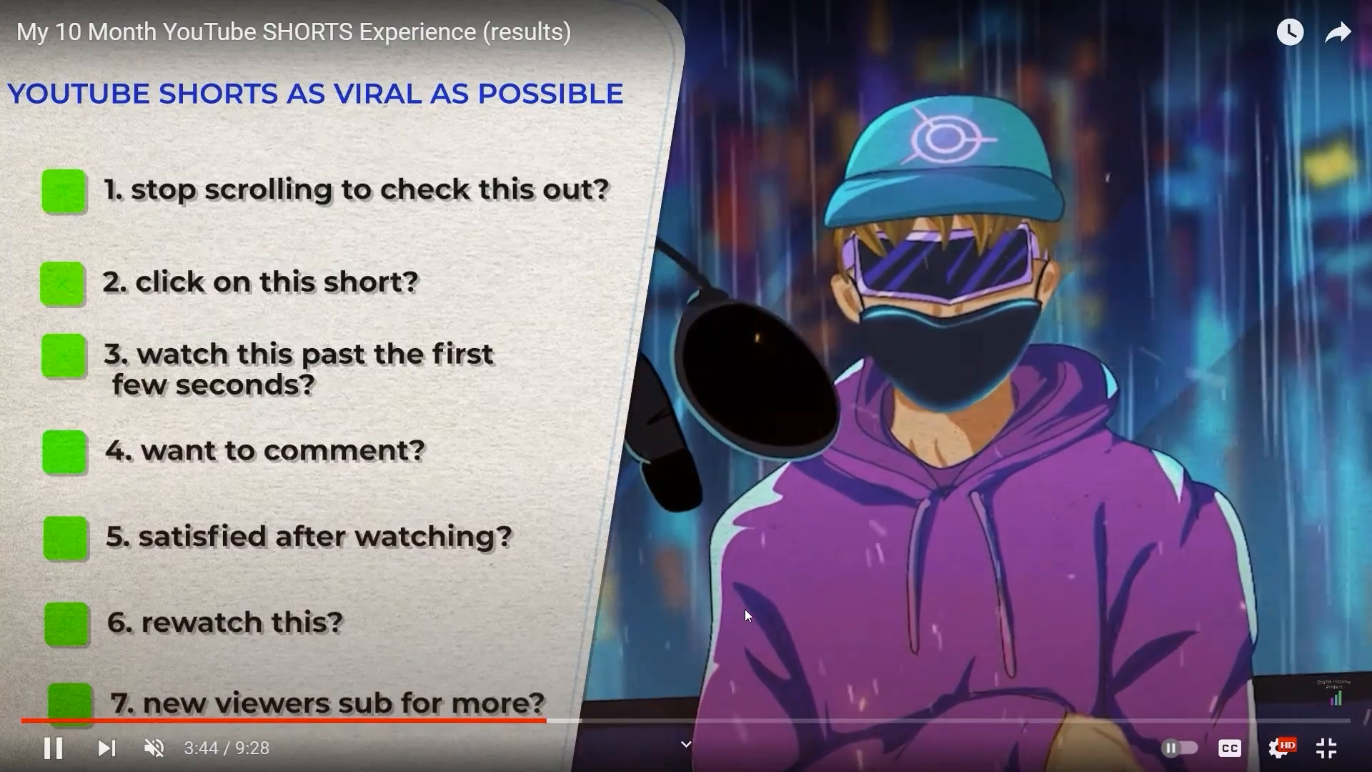
left_click(763, 589)
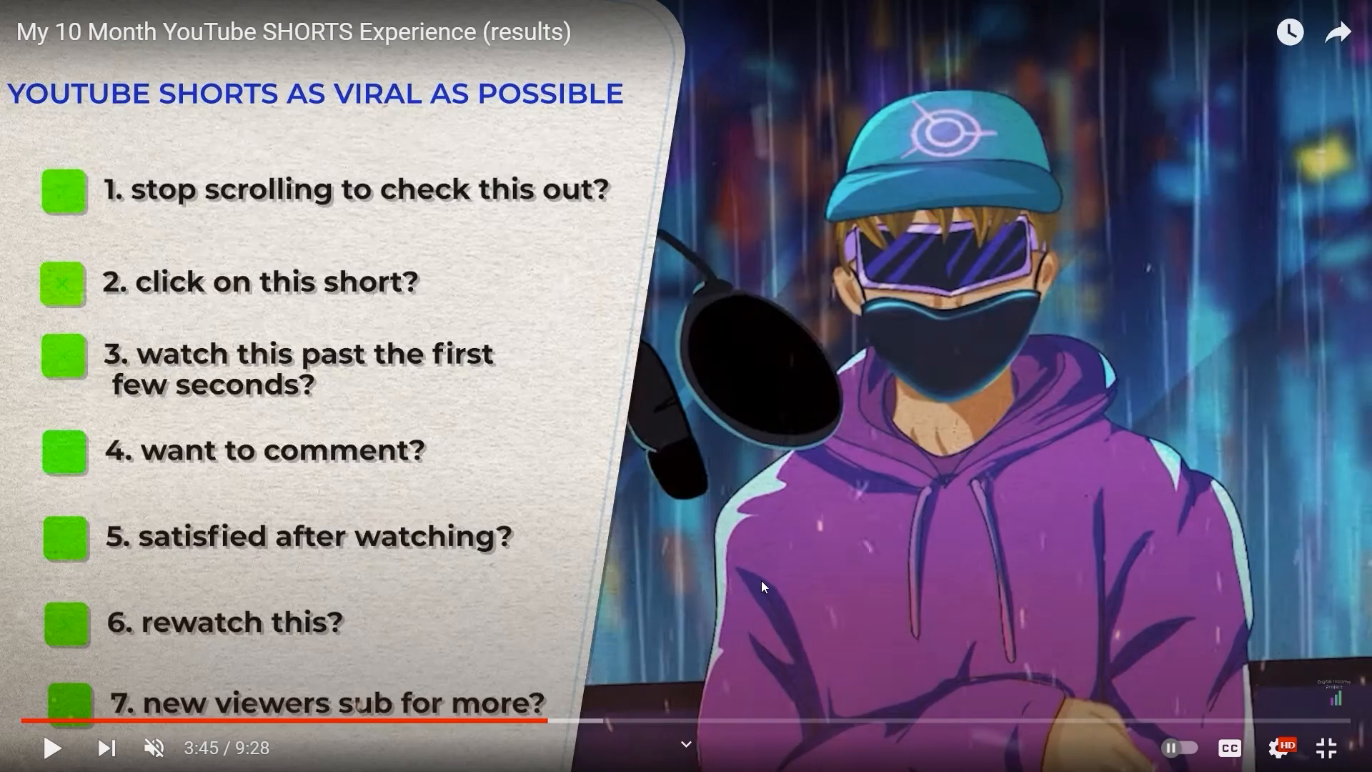
key("Escape")
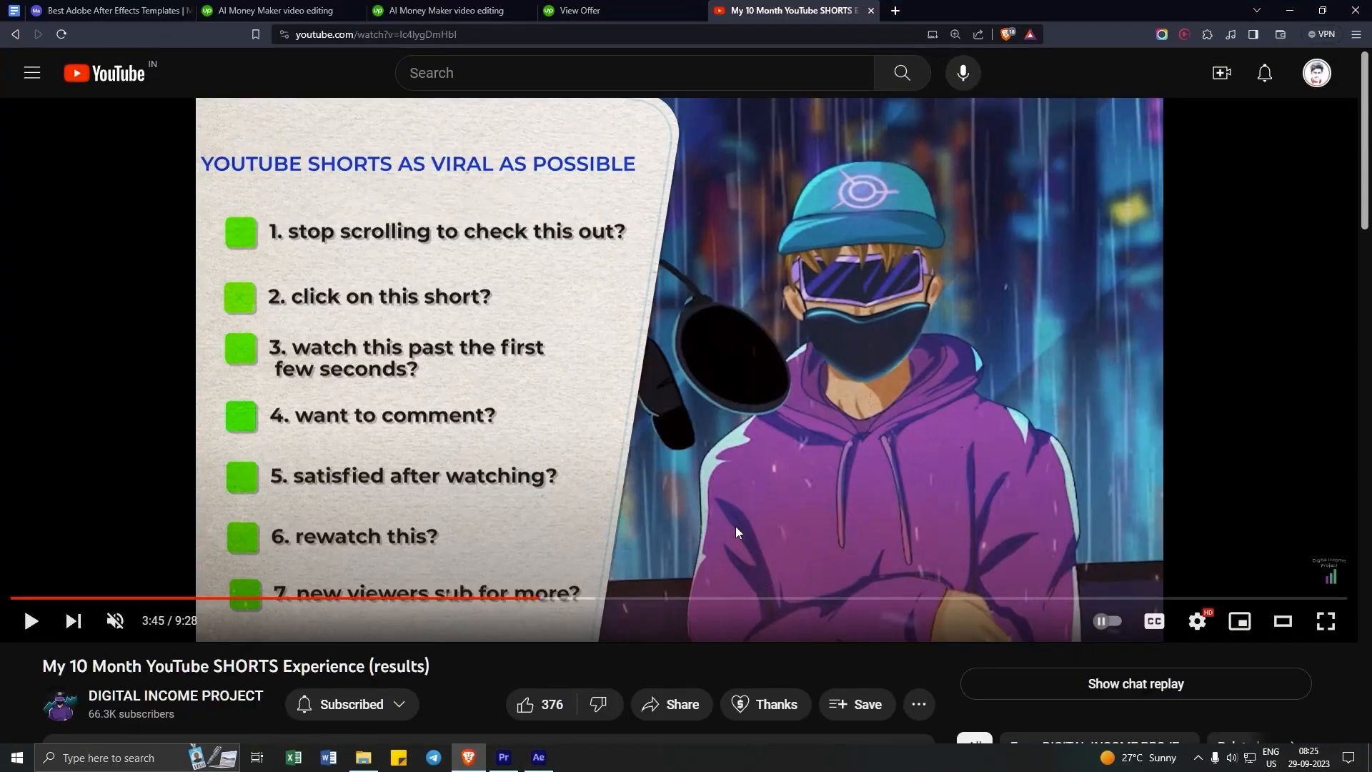
Go to the DIGITAL INCOME PROJECT channel and view the details in its About section
scroll(429, 541, "down", 3)
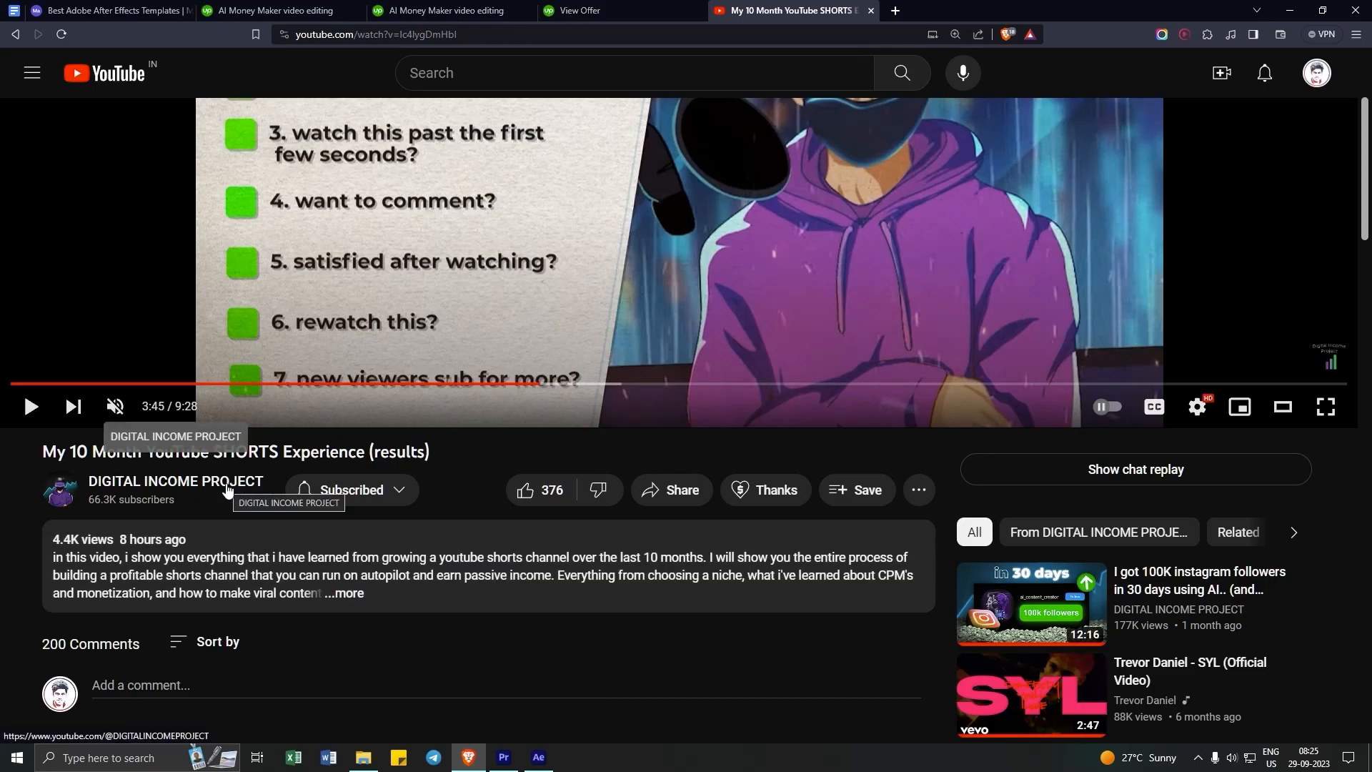
left_click(225, 488)
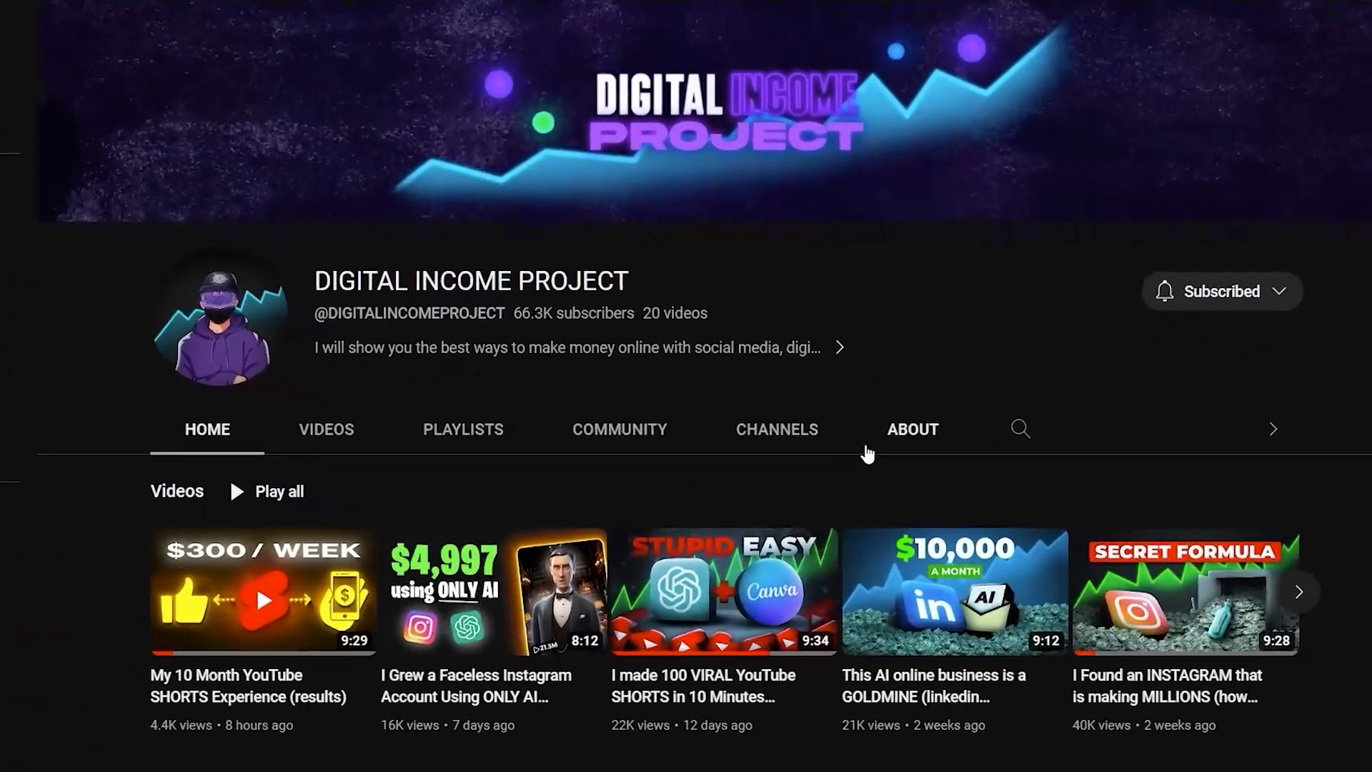
left_click(888, 444)
scroll(750, 465, "down", 5)
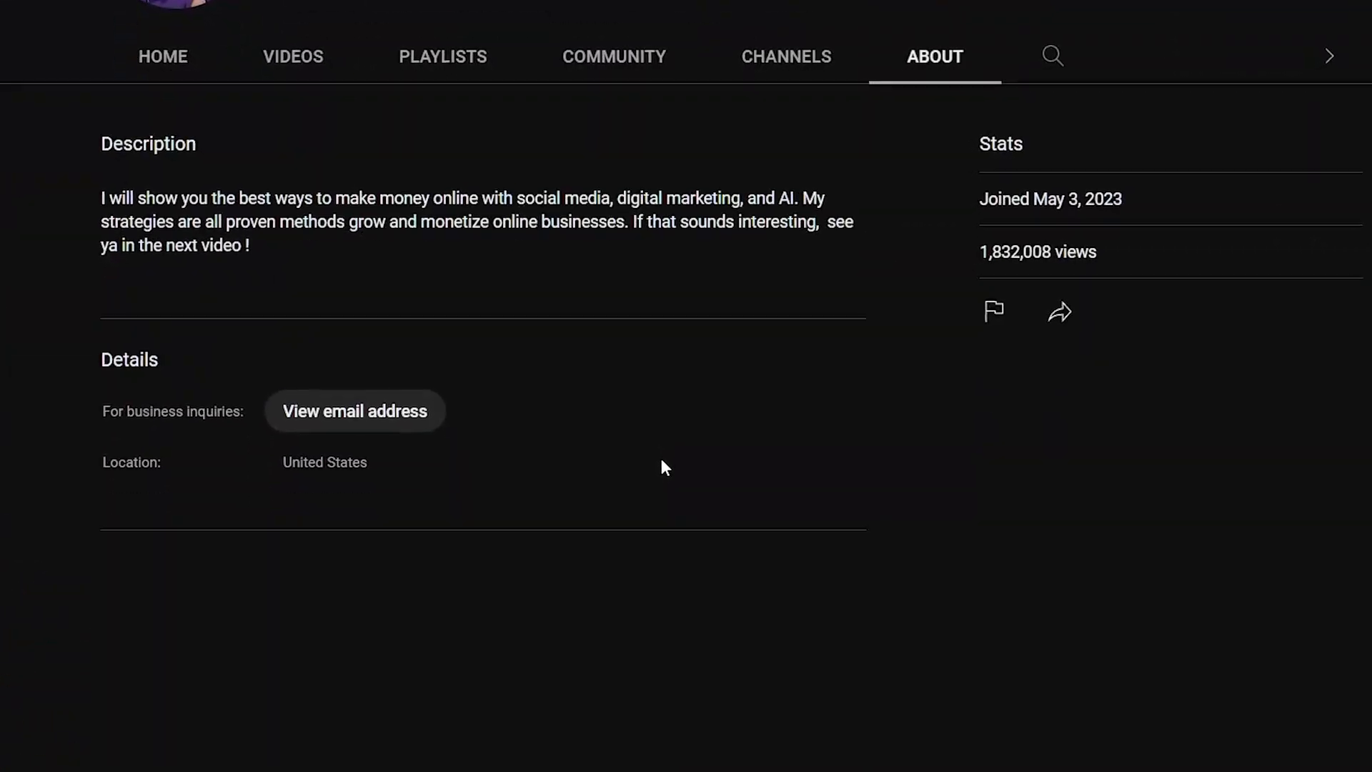
Request the channel's business e-mail address, start the reCAPTCHA check and submit the six squares covering the traffic lights
left_click(316, 426)
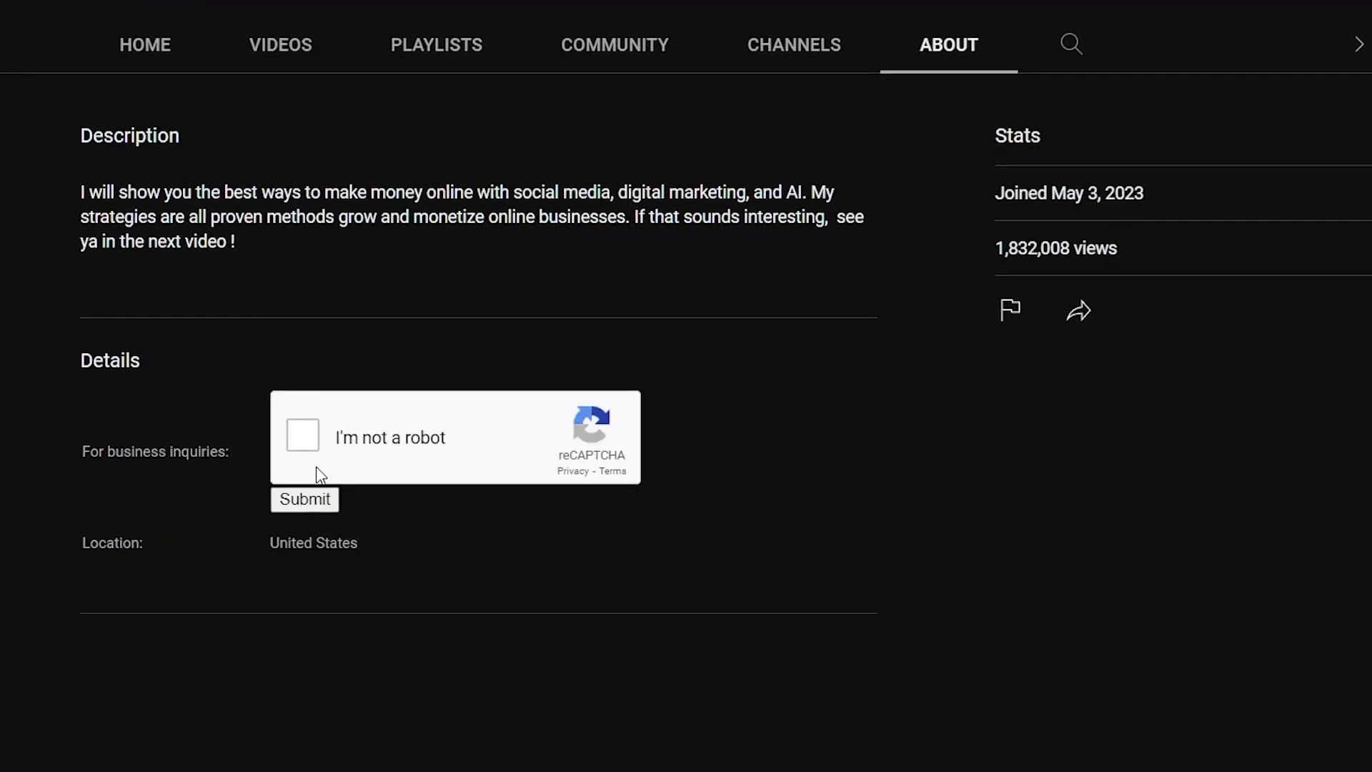
left_click(307, 439)
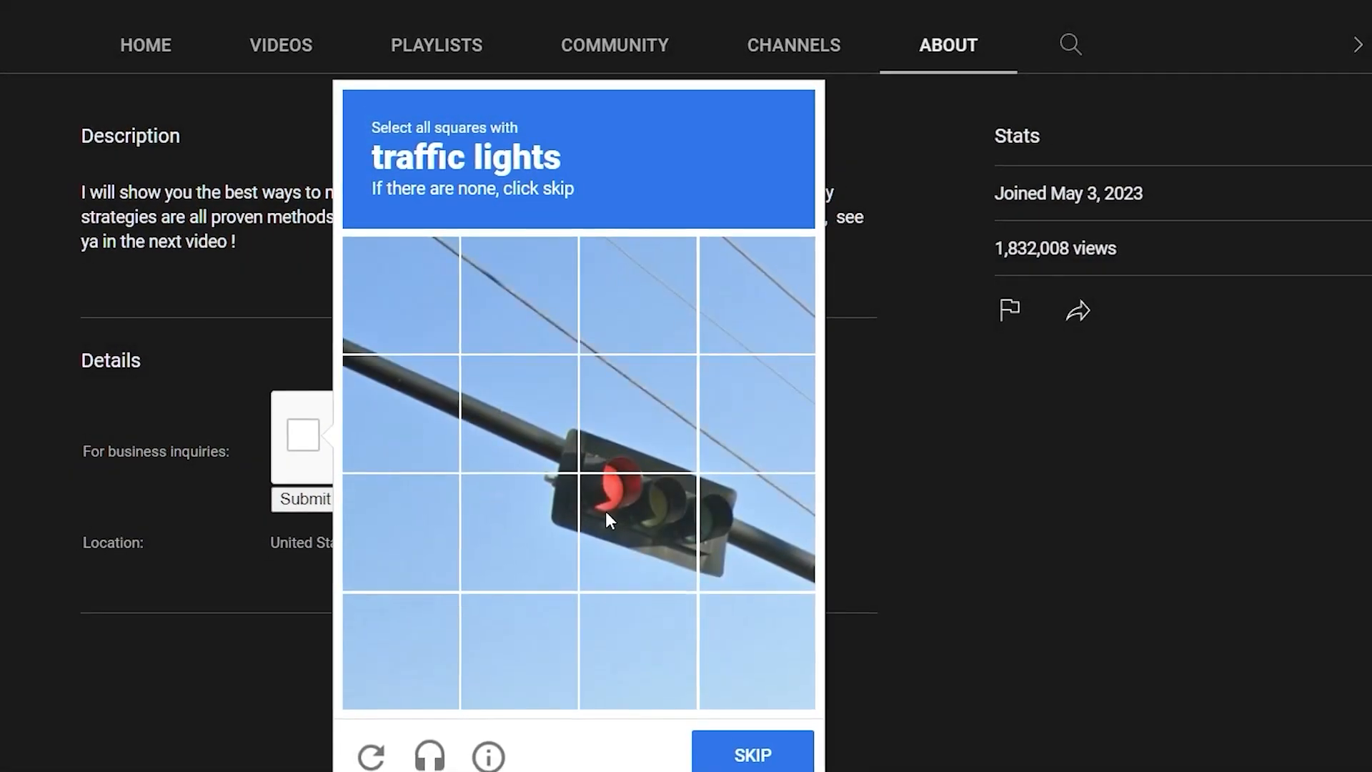
left_click(606, 514)
left_click(556, 448)
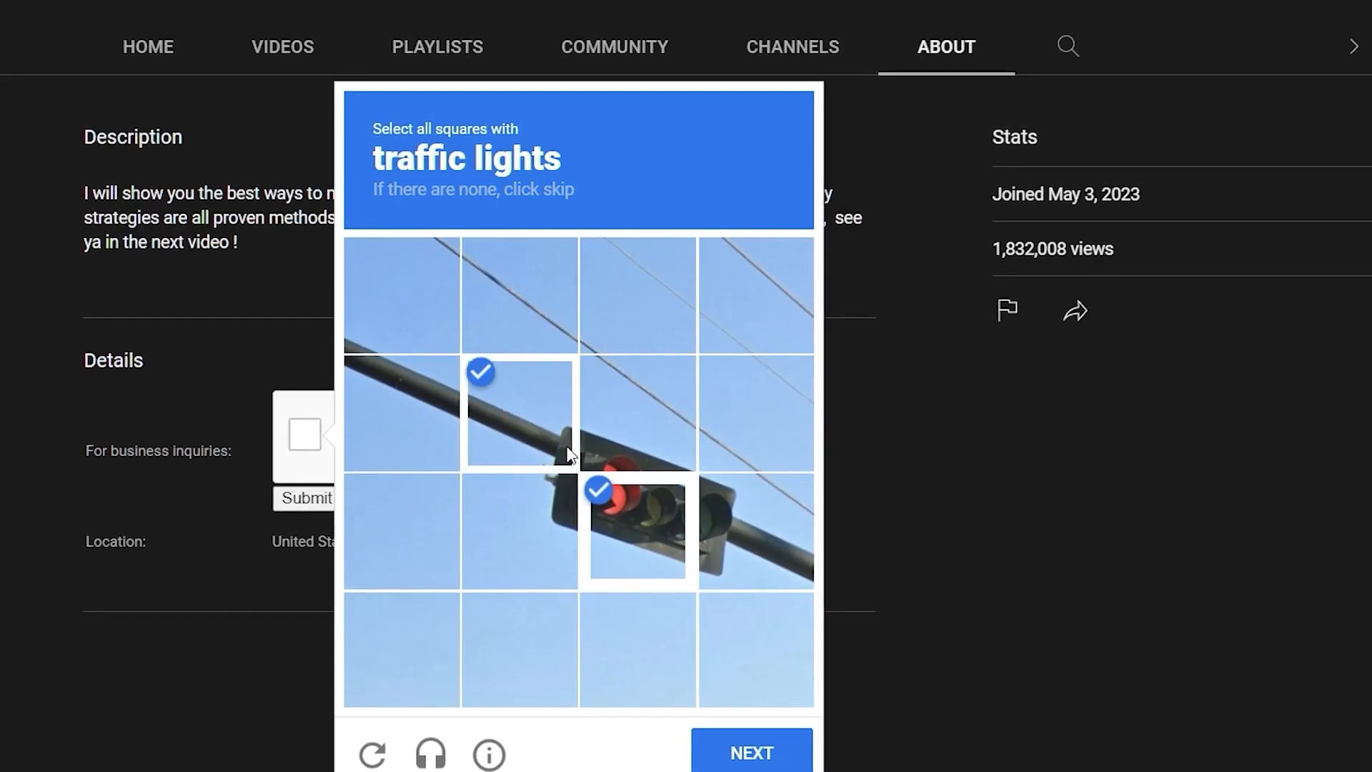
left_click(643, 429)
left_click(740, 443)
left_click(760, 520)
left_click(497, 504)
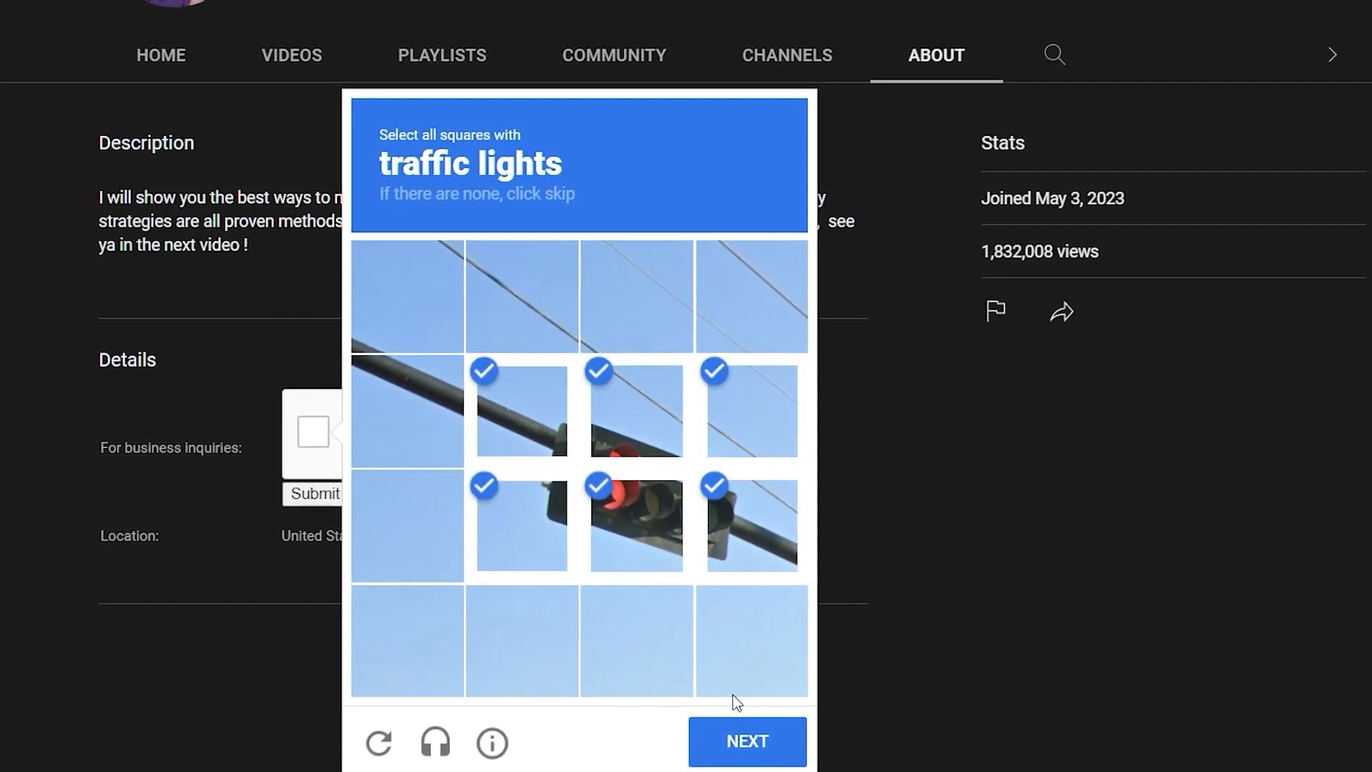
left_click(735, 746)
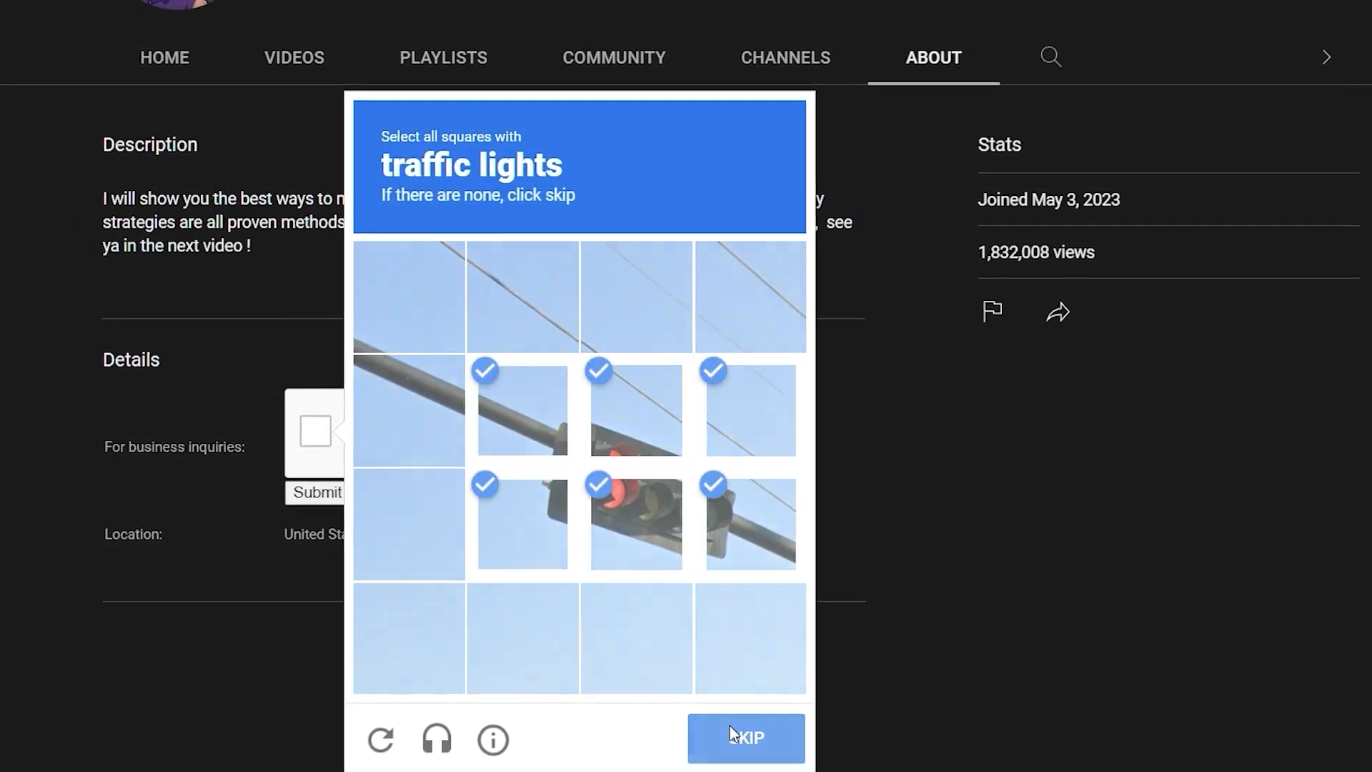
Select the squares containing the bus in the second reCAPTCHA image and submit them for verification
left_click(652, 536)
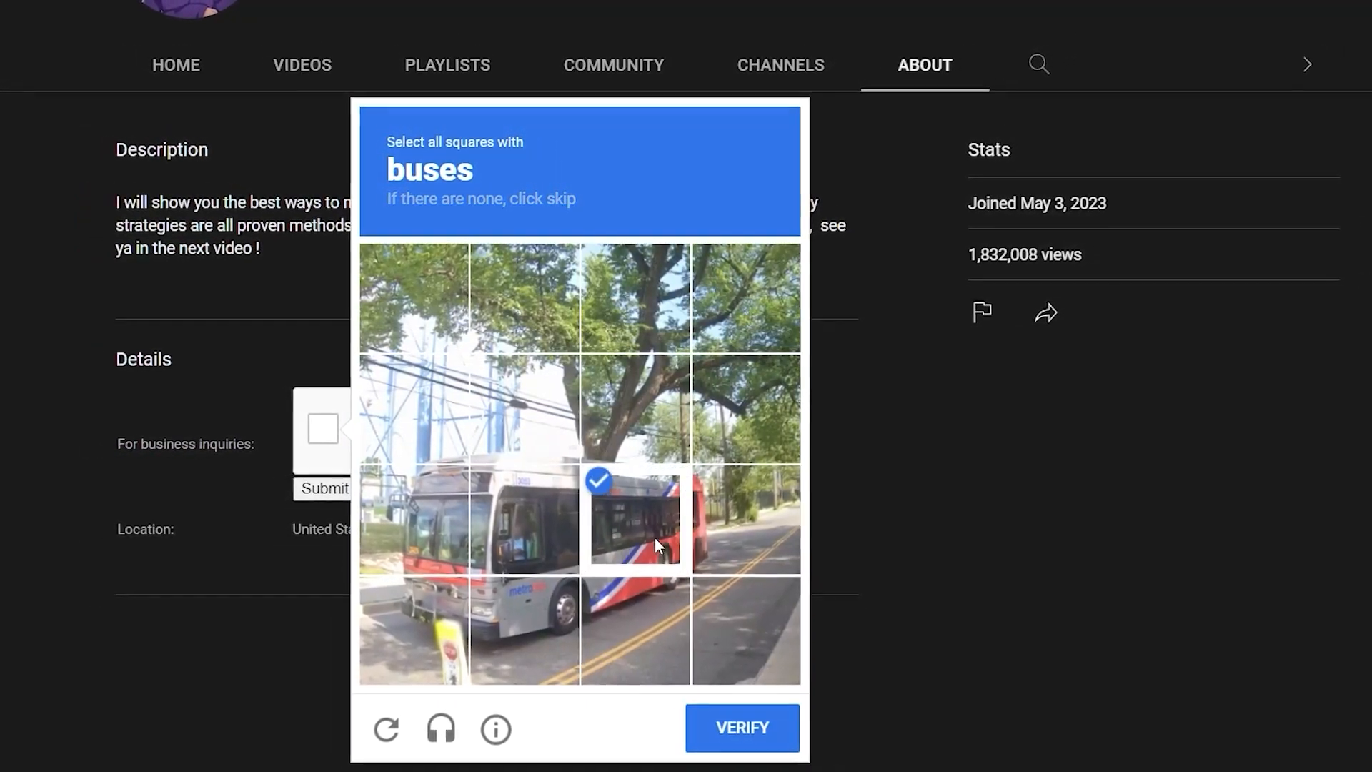
left_click(562, 532)
left_click(457, 521)
left_click(427, 599)
left_click(523, 623)
left_click(630, 623)
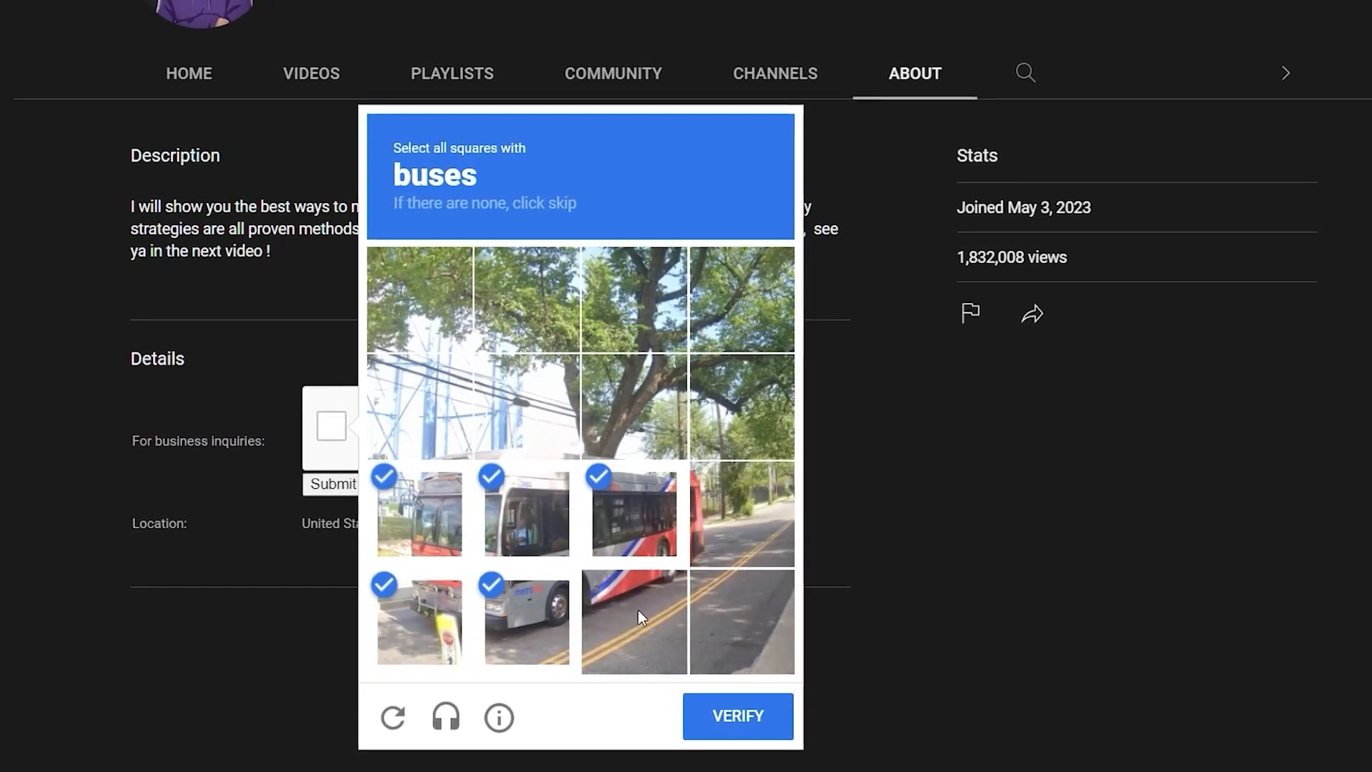
left_click(738, 698)
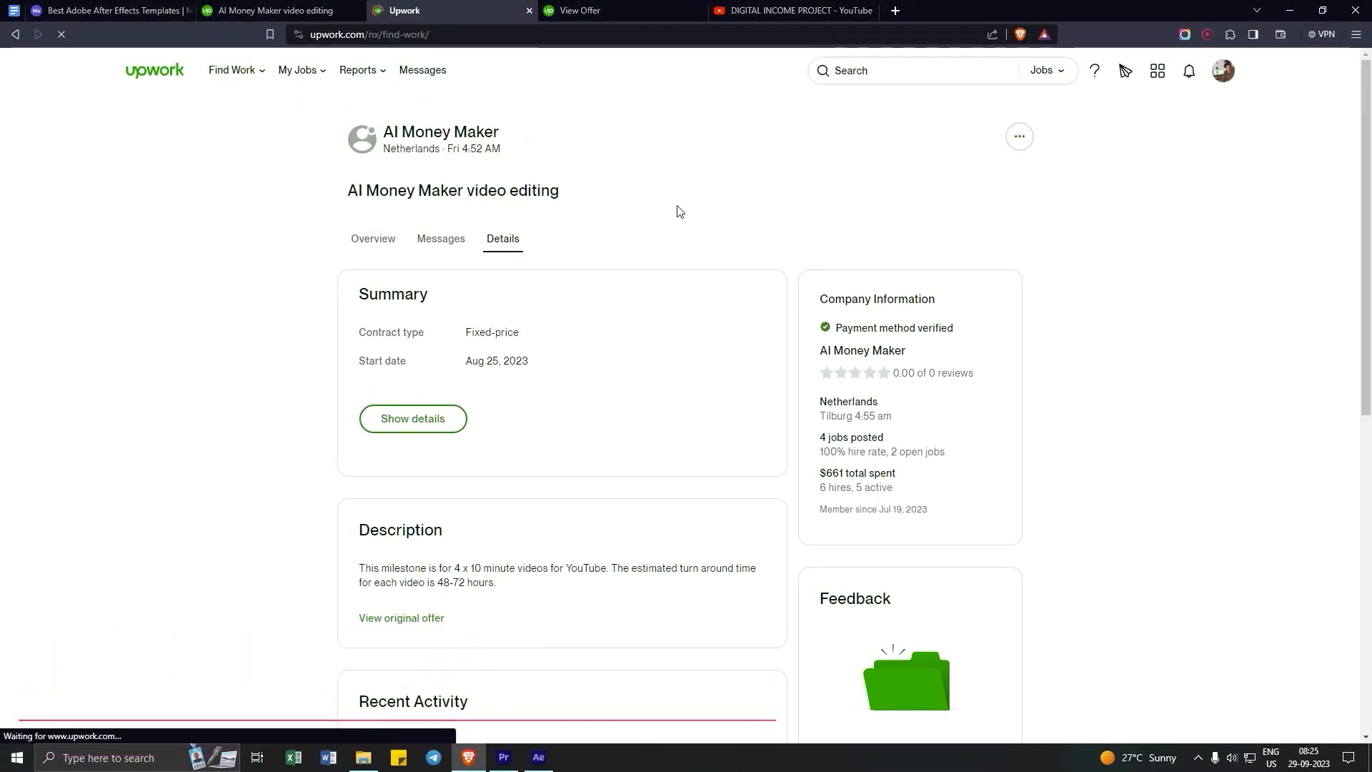
Switch to Upwork's Find Work page, look through the job feed and open My Project Dashboard under Project Catalog
scroll(765, 228, "down", 5)
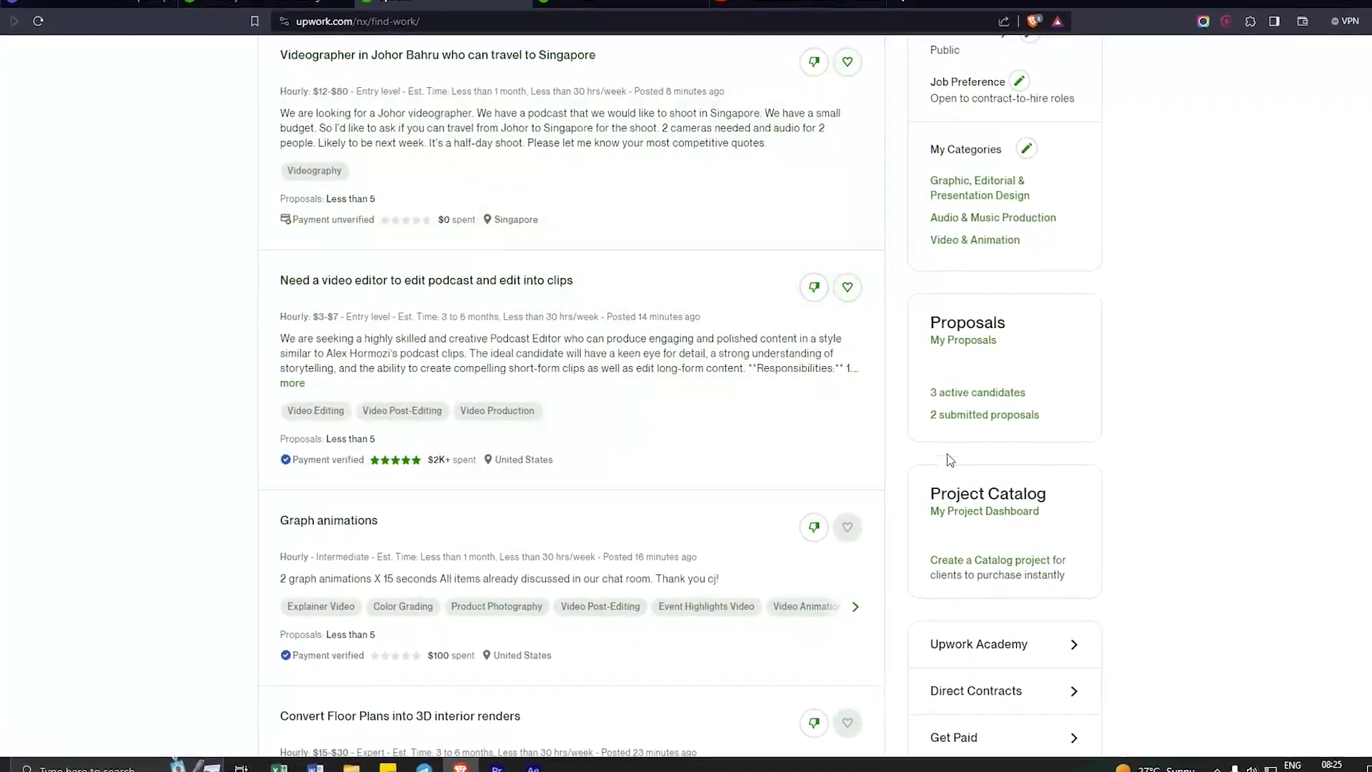
left_click(1030, 512)
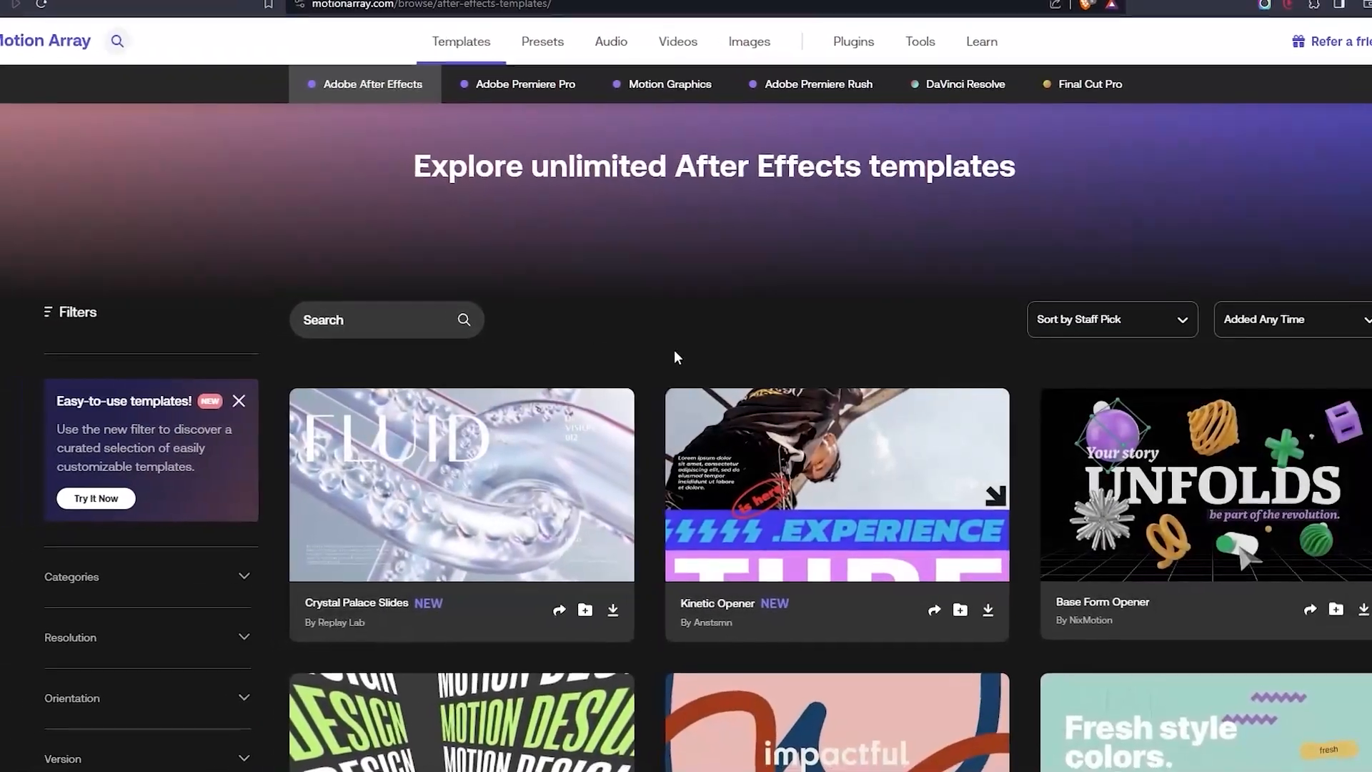
Browse the After Effects templates on Motion Array, examining the typography, title, logo and opener designs
scroll(679, 350, "down", 4)
scroll(684, 350, "down", 5)
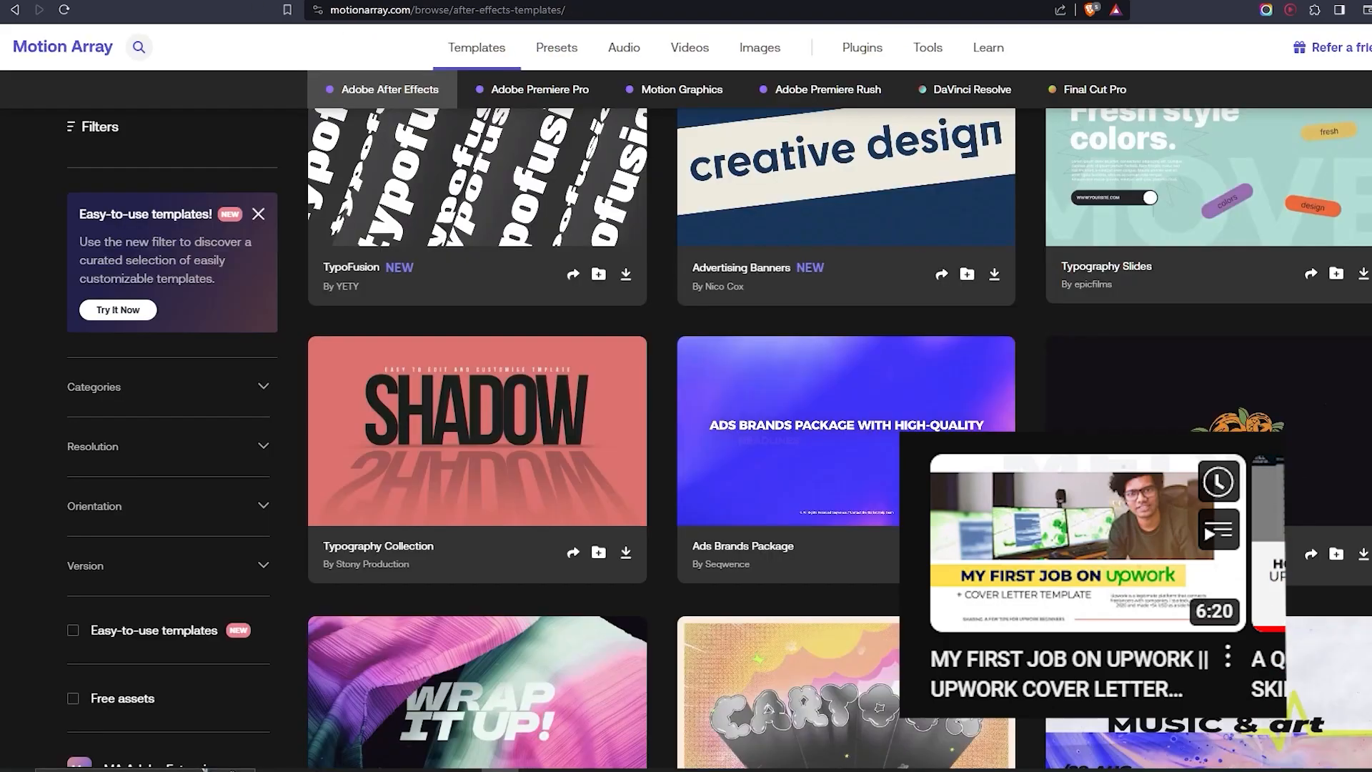
scroll(840, 429, "down", 4)
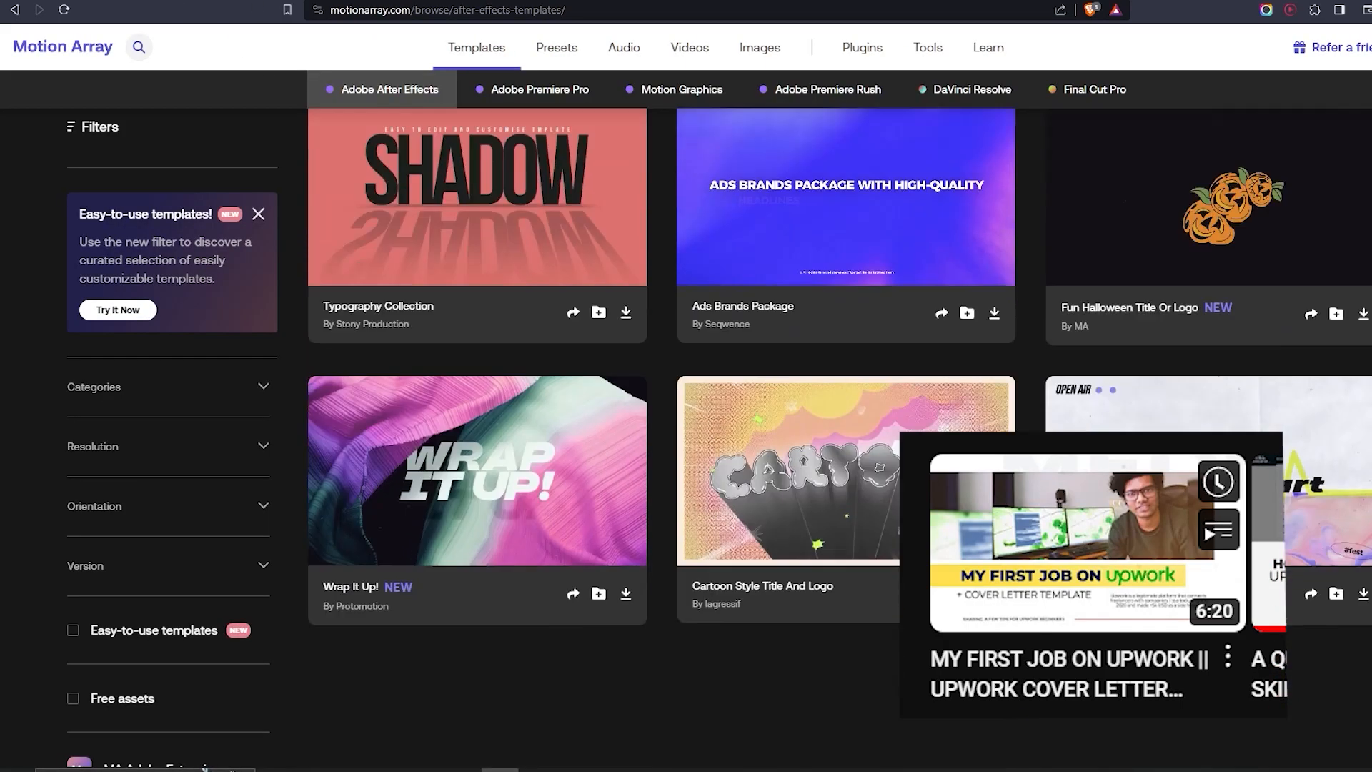
scroll(840, 435, "down", 1)
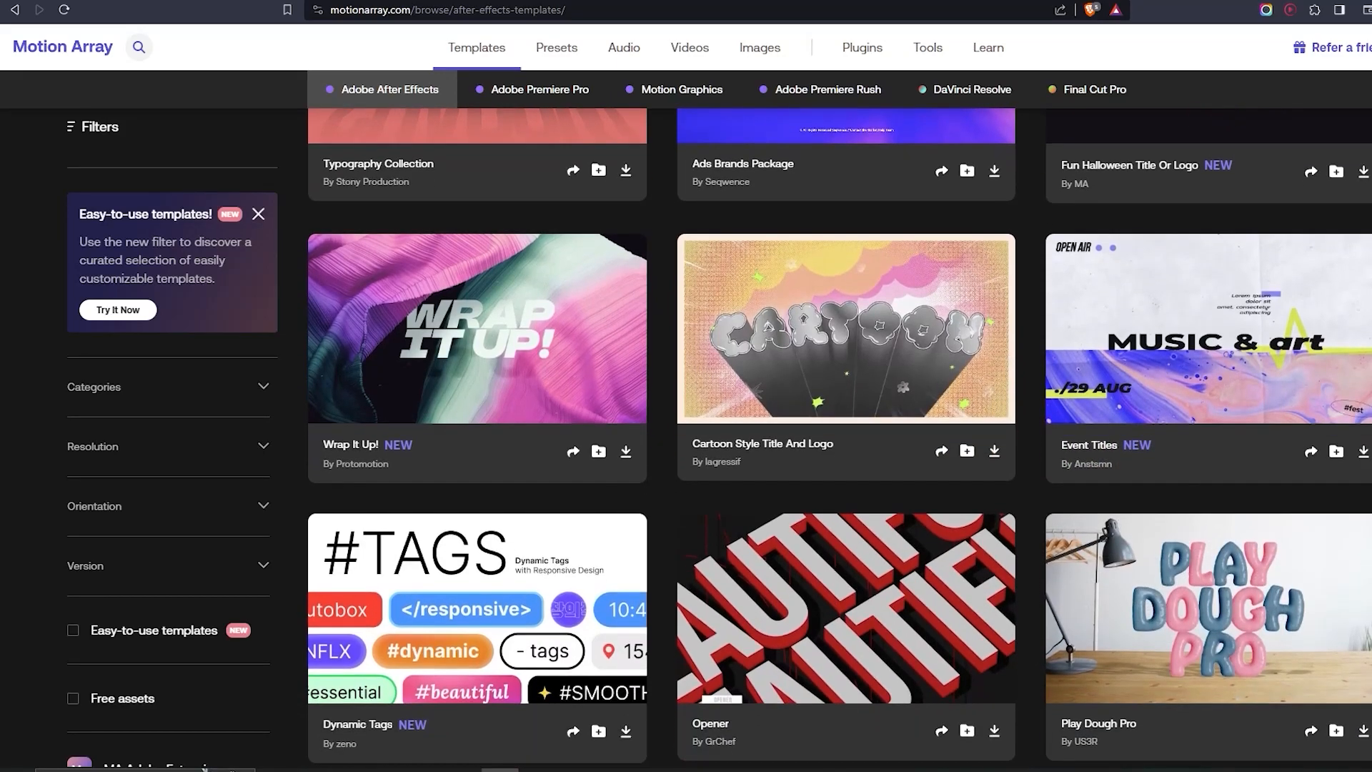
scroll(205, 768, "down", 1)
scroll(205, 767, "down", 1)
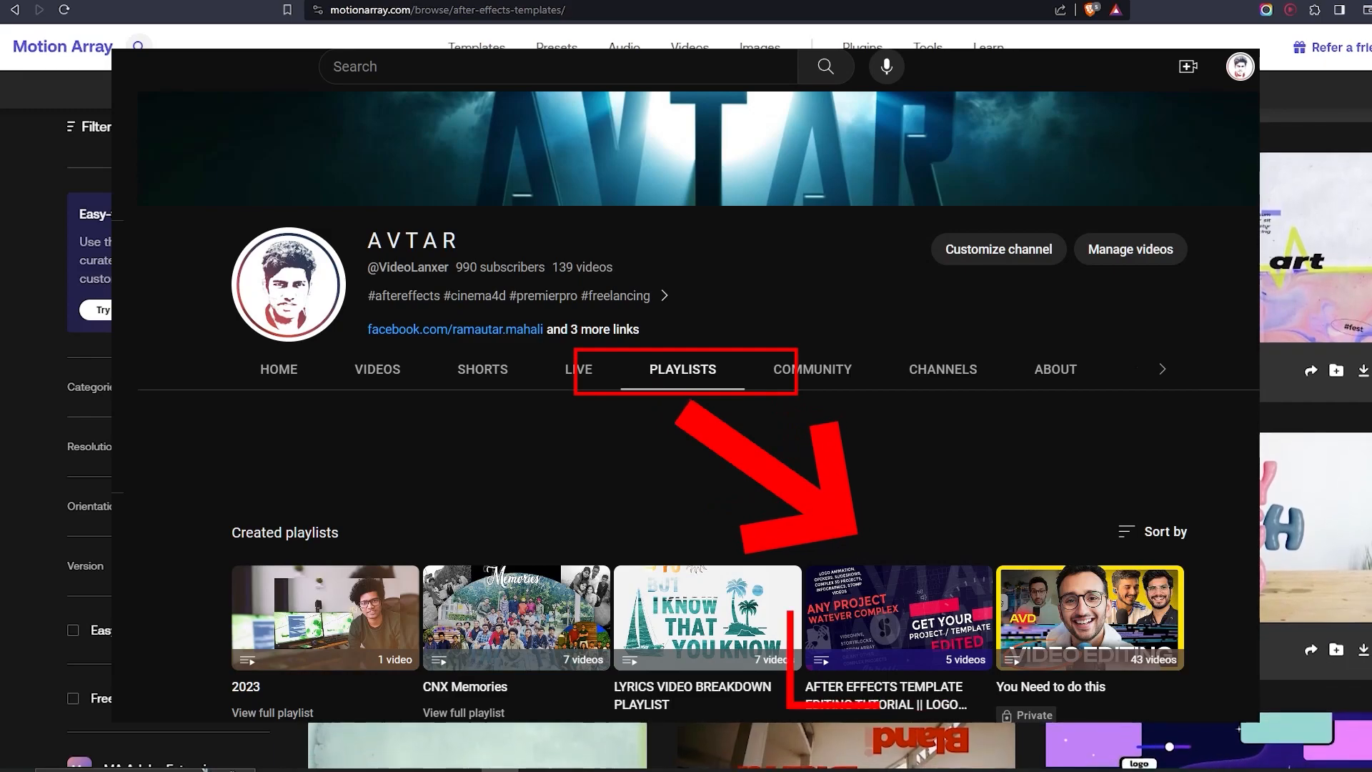
scroll(205, 768, "down", 1)
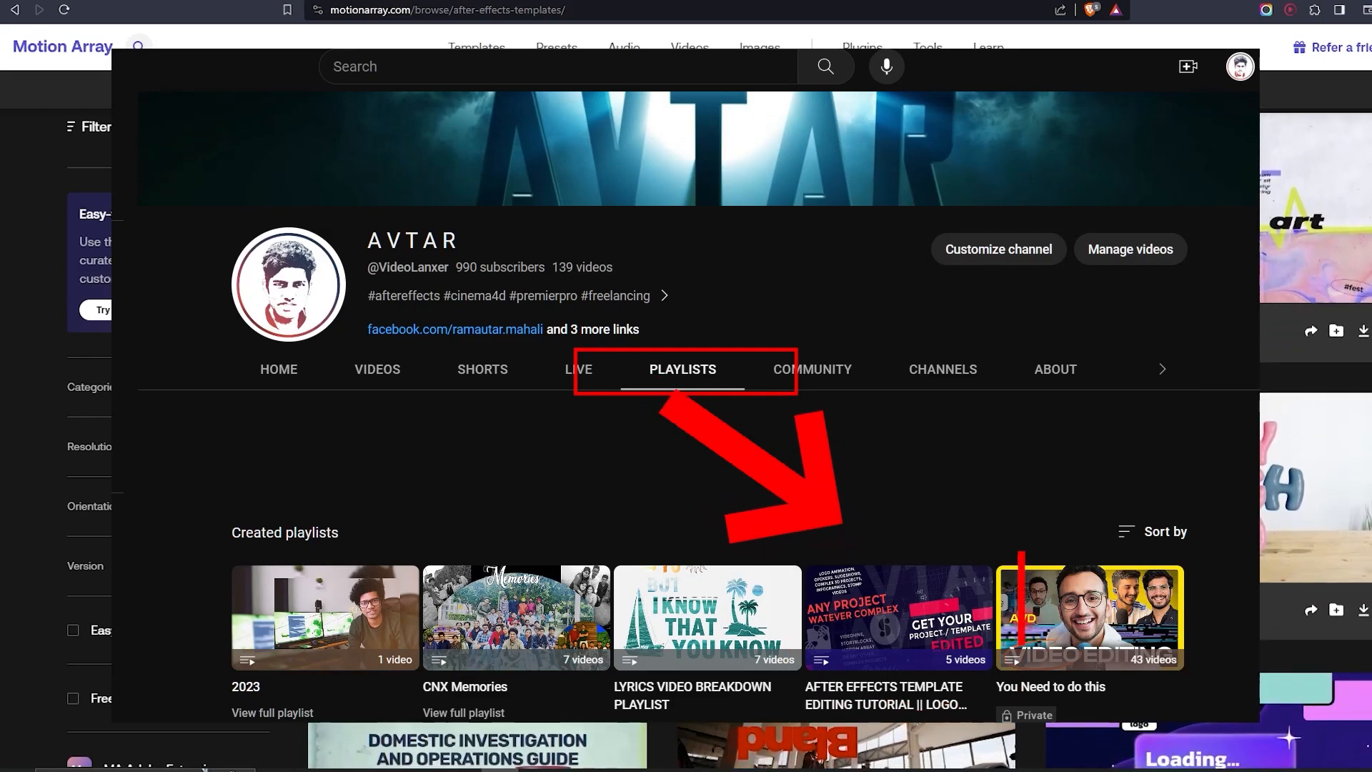